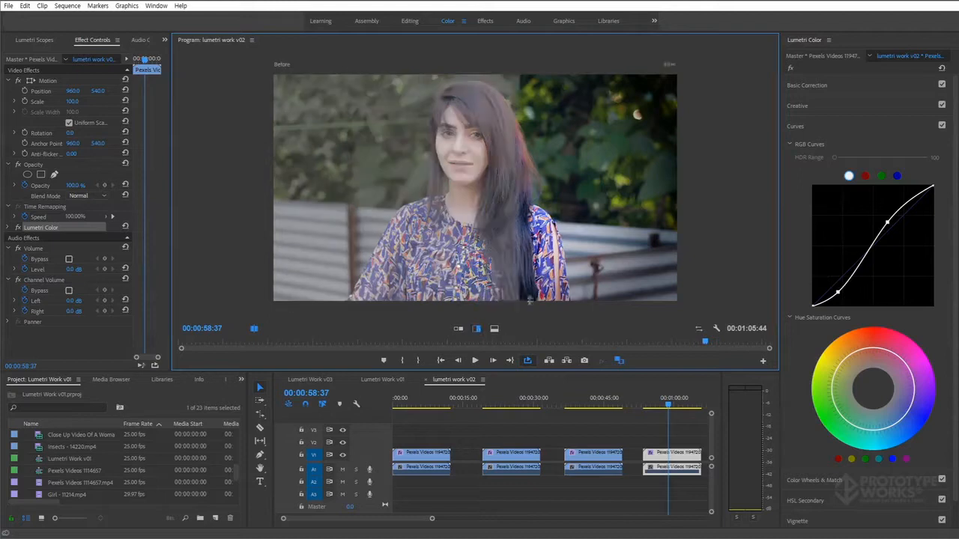
Step: Refine the lips' HSL Secondary key with Denoise 66.2 and Blur 4.2, and shift the keyed color toward magenta-pink
click(494, 328)
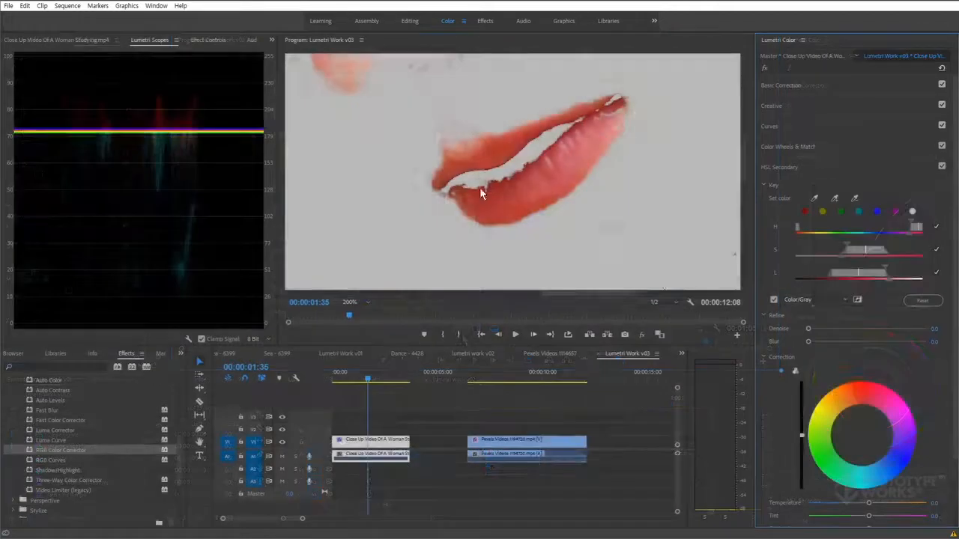
drag(809, 342, 819, 345)
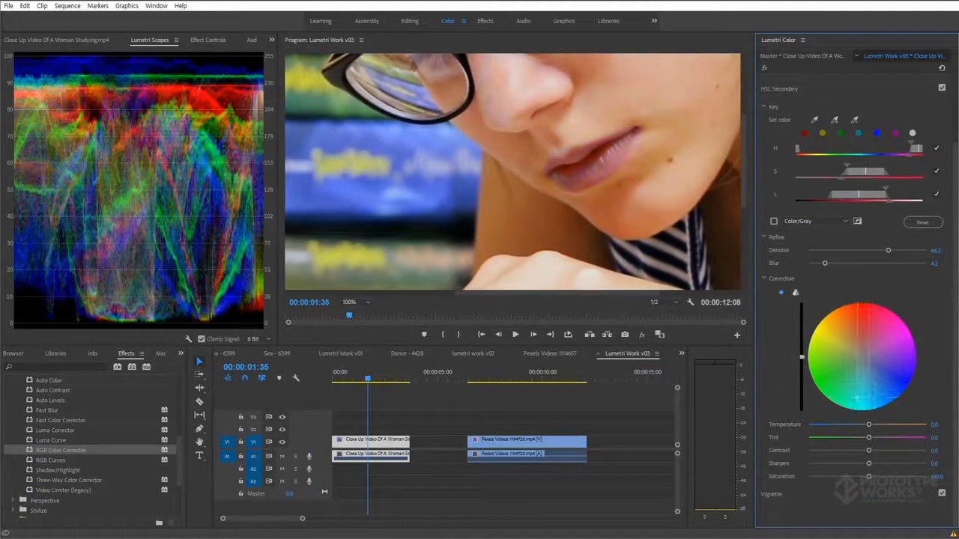
drag(857, 397, 884, 339)
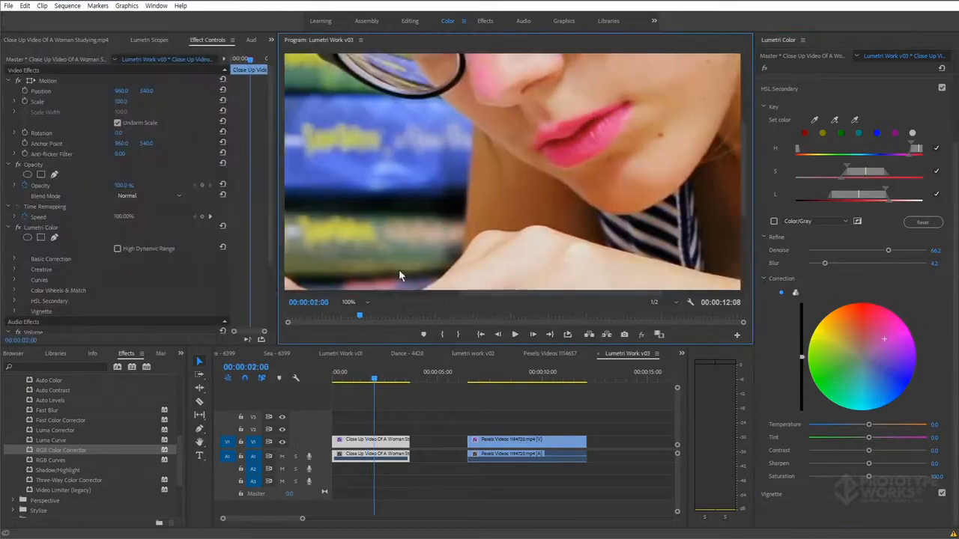
click(356, 302)
click(355, 312)
click(658, 334)
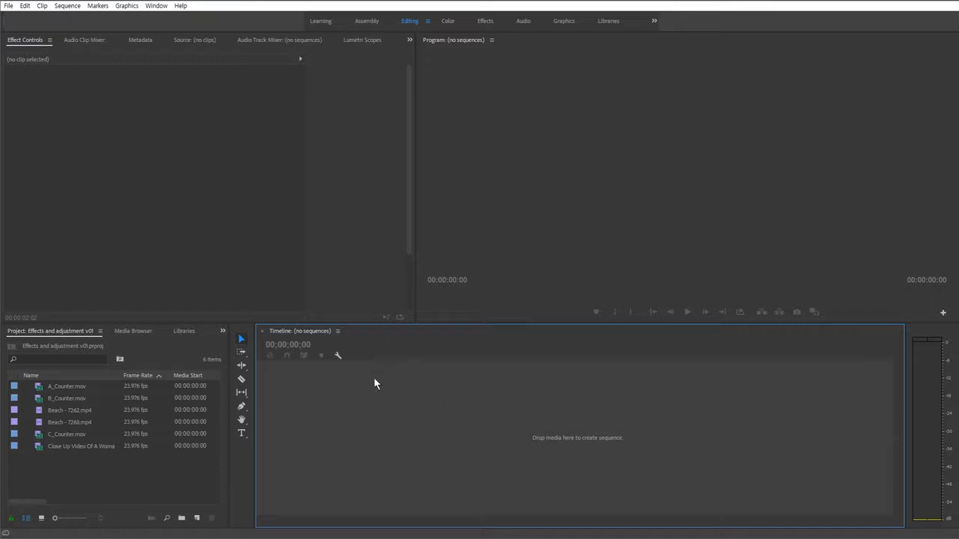
Step: Preview the source clips A_Counter.mov, B_Counter.mov and C_Counter.mov one after another
click(81, 472)
key(ctrl+a)
click(79, 479)
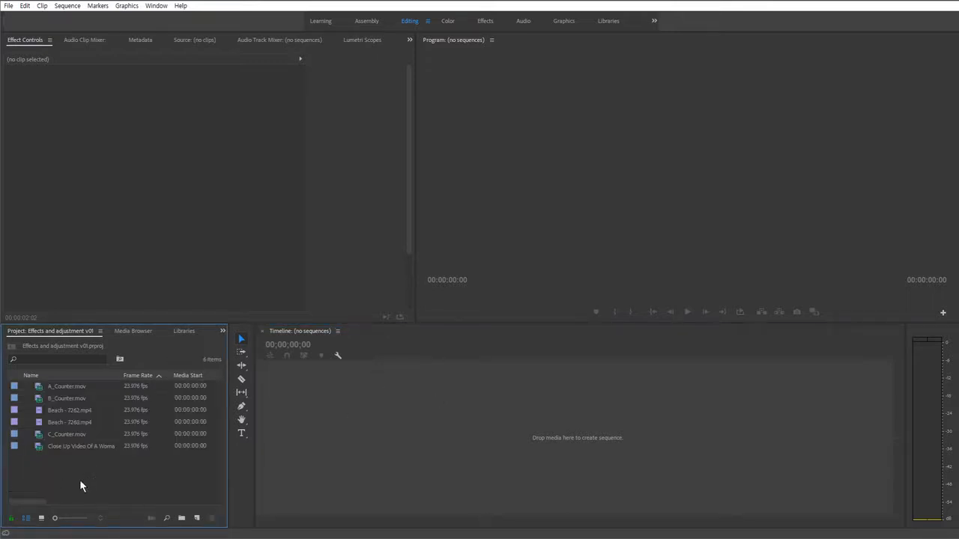
click(37, 386)
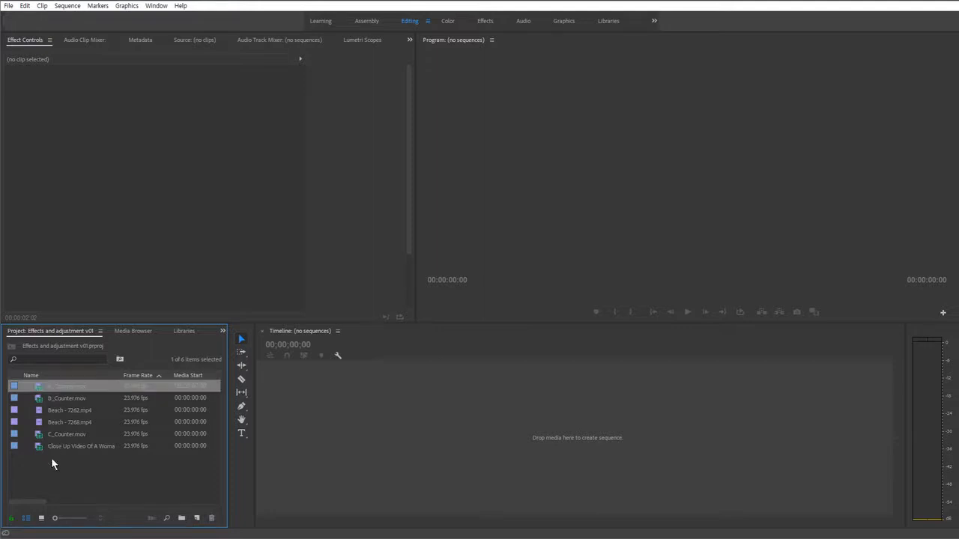
double_click(38, 388)
double_click(39, 398)
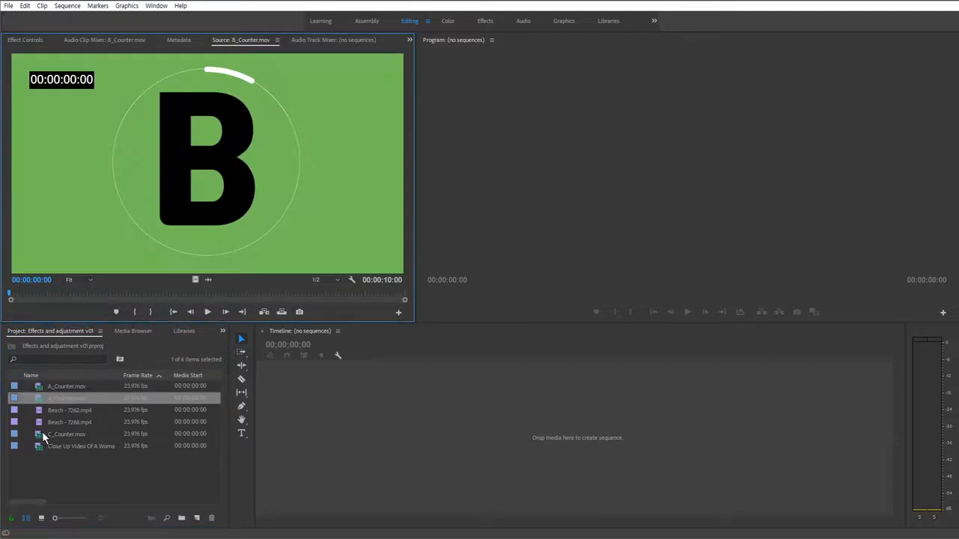
double_click(42, 433)
Step: Create a new sequence from the clips A_Counter.mov, B_Counter.mov and C_Counter.mov
click(40, 388)
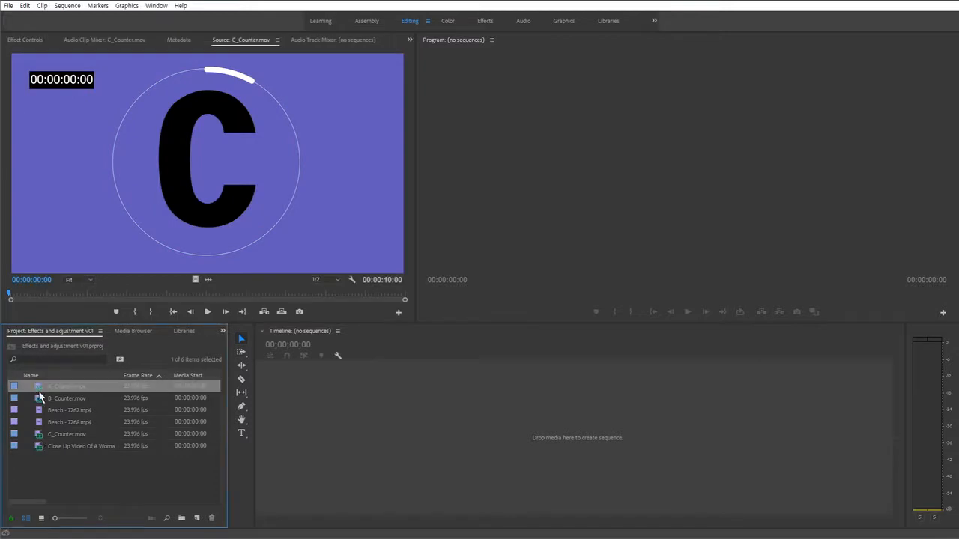
shift+click(41, 399)
ctrl+click(45, 433)
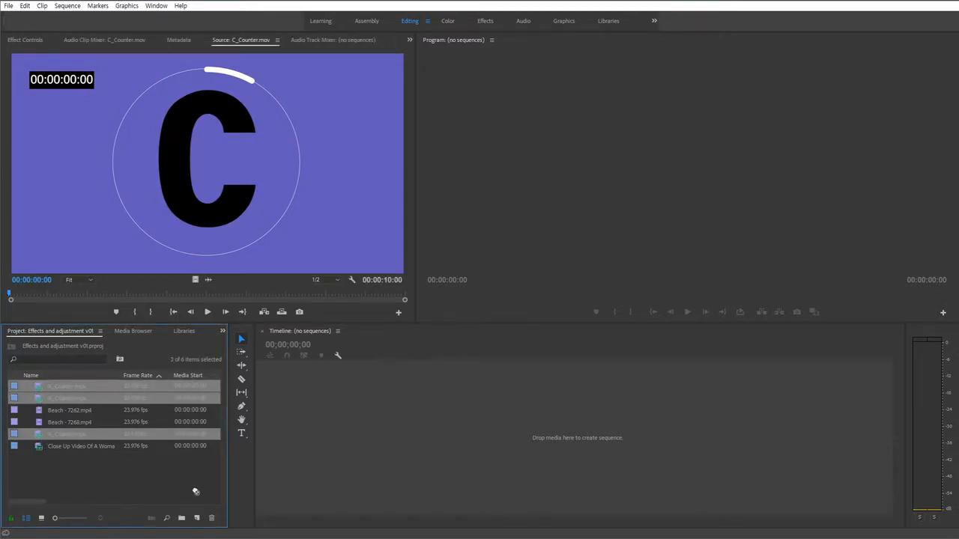
drag(198, 518, 198, 519)
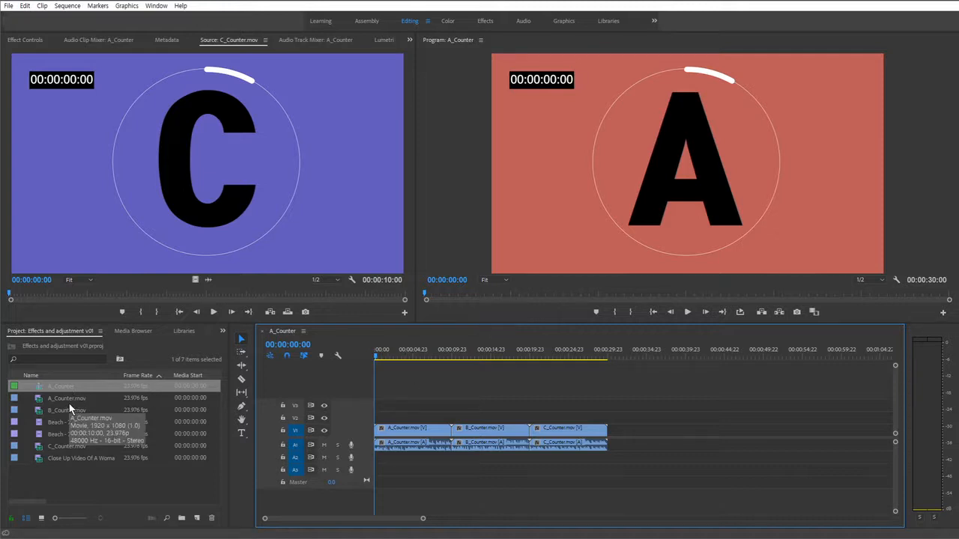
drag(69, 408, 493, 429)
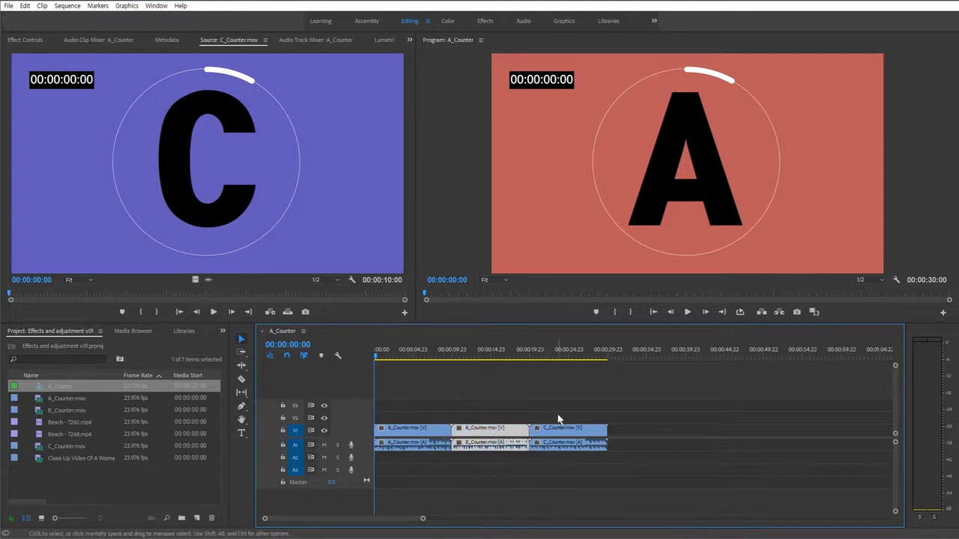
click(560, 428)
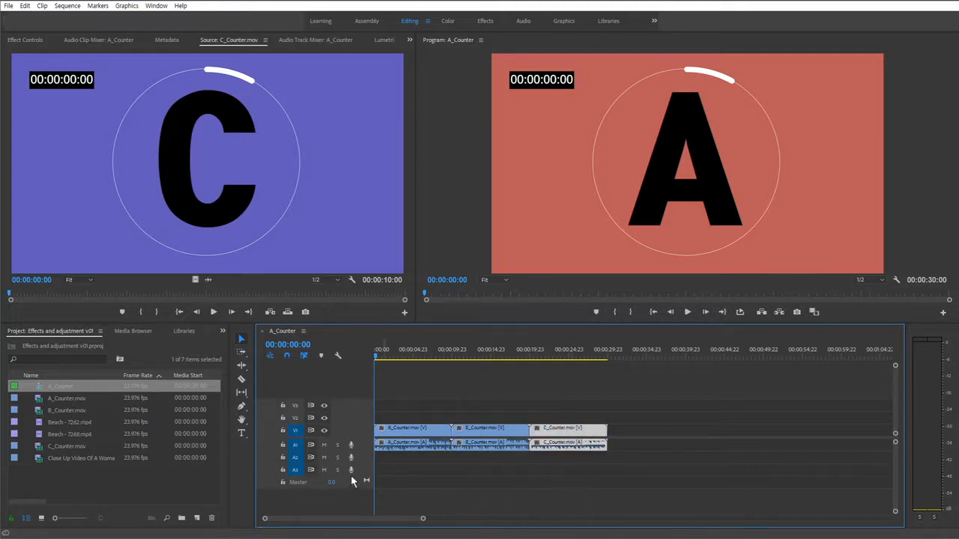
click(463, 491)
Step: Ripple trim the beginning and end of the A_Counter clip, keeping about 4 seconds
click(393, 357)
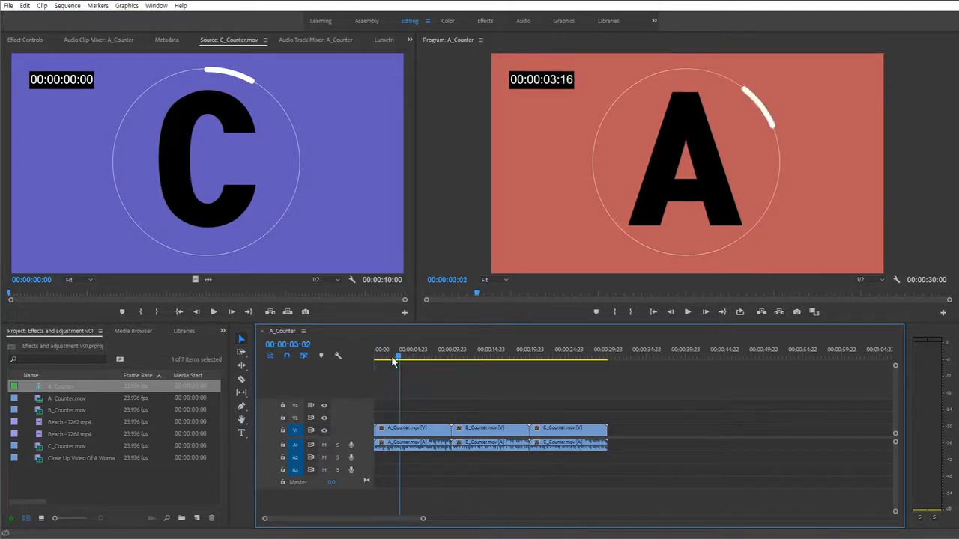
click(387, 360)
click(385, 362)
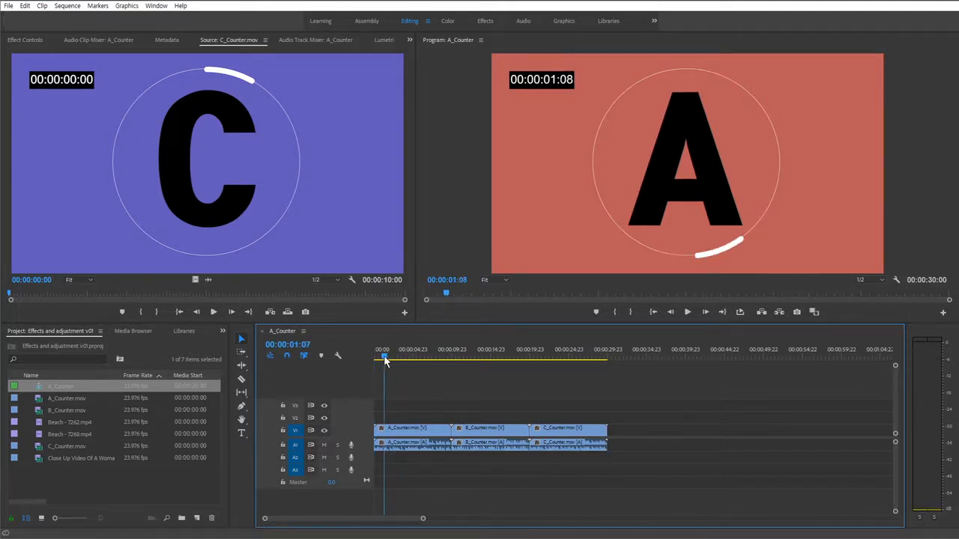
click(386, 360)
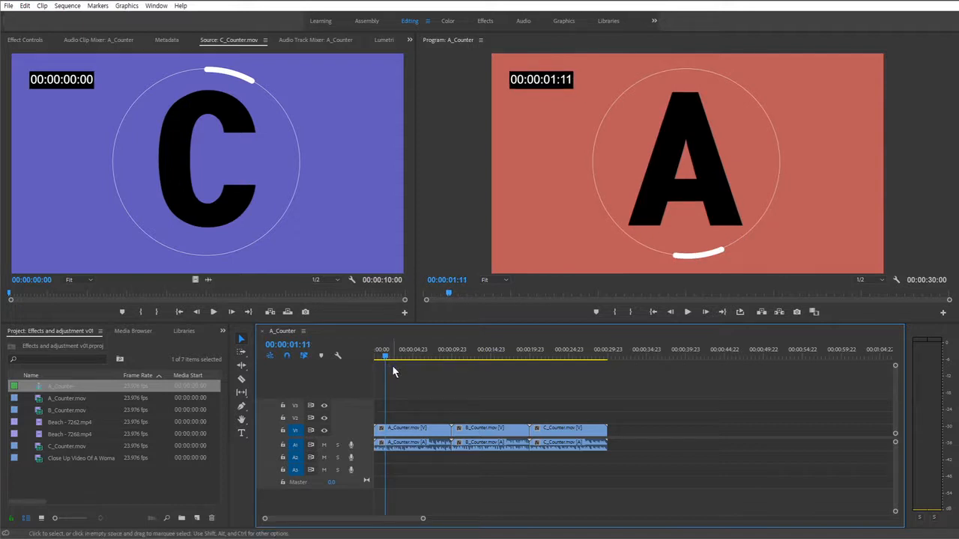
click(386, 361)
key(q)
drag(389, 360, 462, 359)
key(w)
Step: Ripple trim the beginning and end of the B_Counter and C_Counter clips to about 4 seconds each
click(419, 357)
key(q)
key(w)
click(454, 358)
key(q)
key(w)
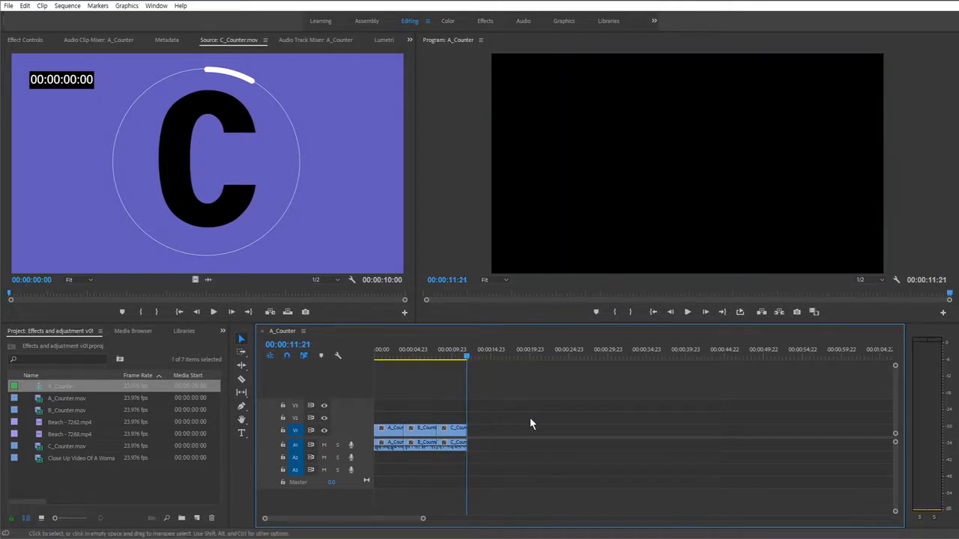
key(backslash)
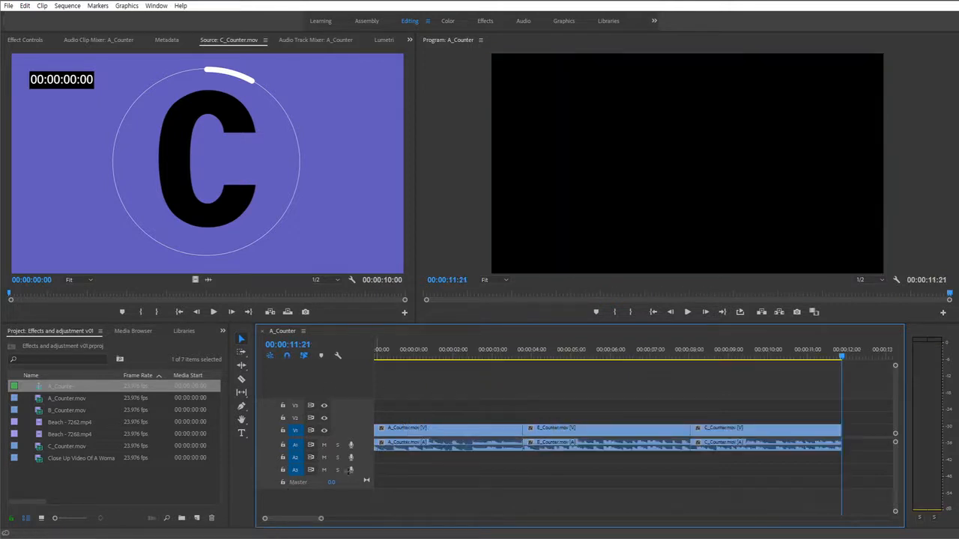
Step: Mute audio track A1, play part of the sequence, and park the playhead at 00:00:00:22
click(455, 357)
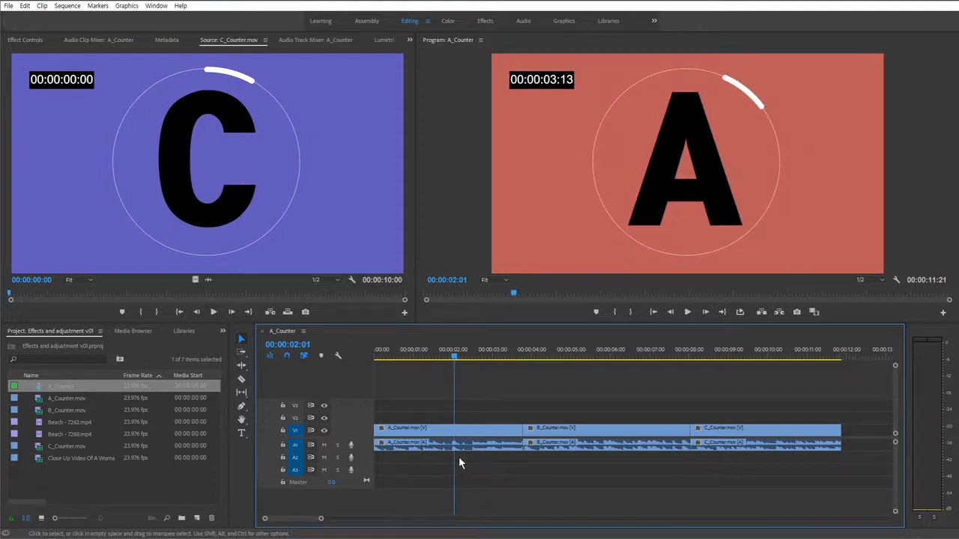
click(324, 445)
key(space)
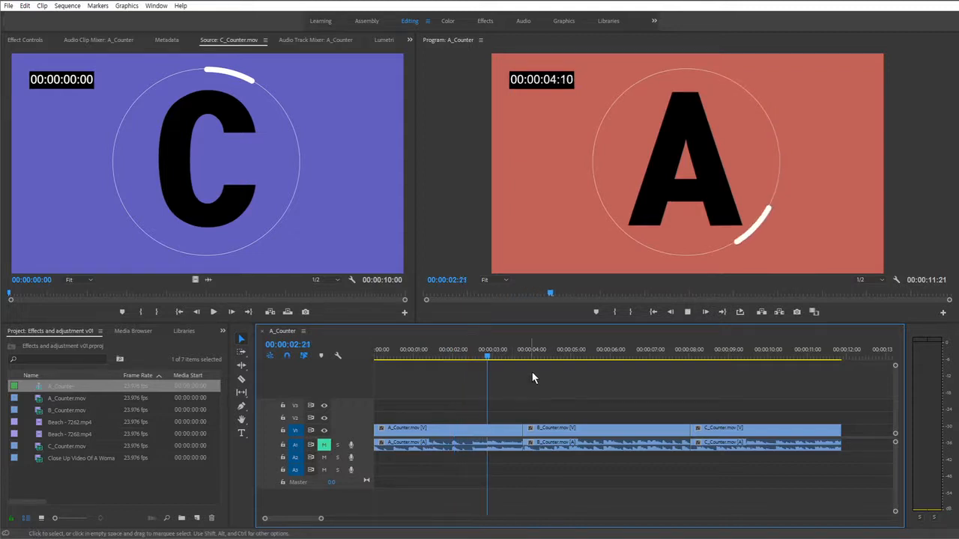
drag(595, 355, 410, 358)
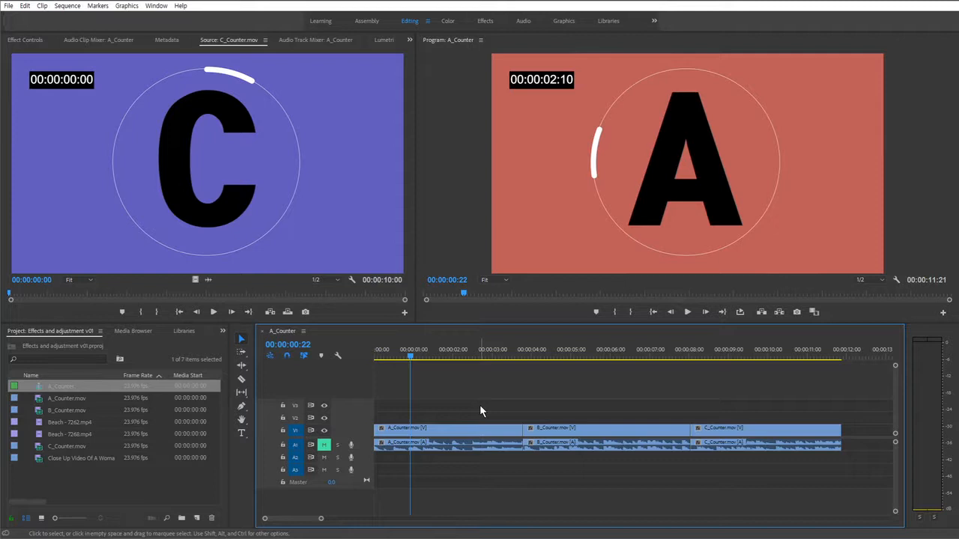
drag(475, 405, 428, 475)
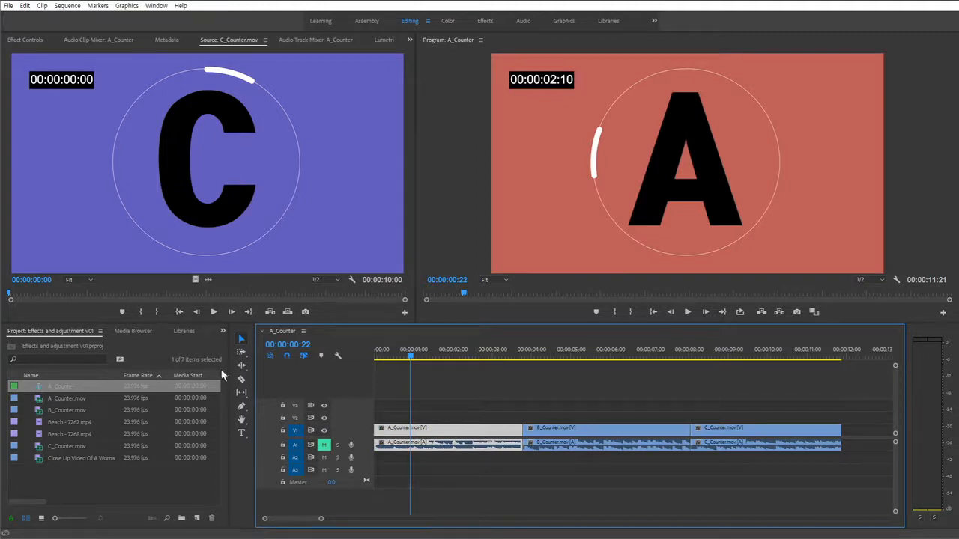
click(502, 475)
click(506, 434)
click(586, 433)
click(580, 491)
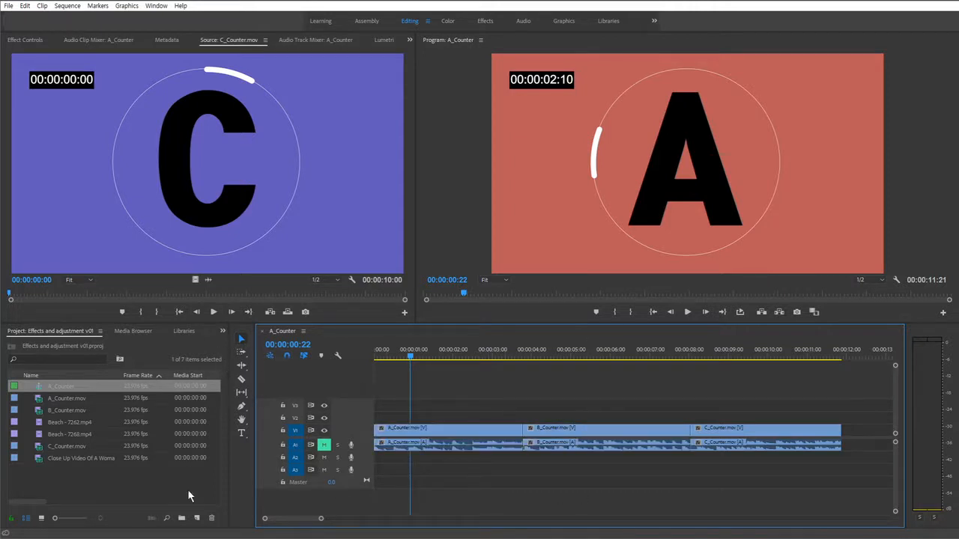
Step: Display the list of available effects and collapse its Video Effects category
click(157, 495)
click(222, 331)
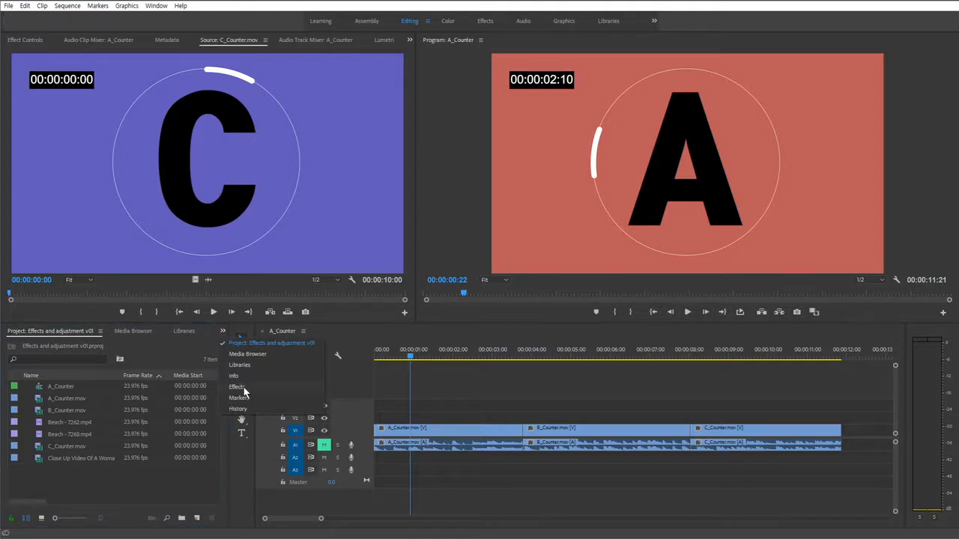
click(193, 492)
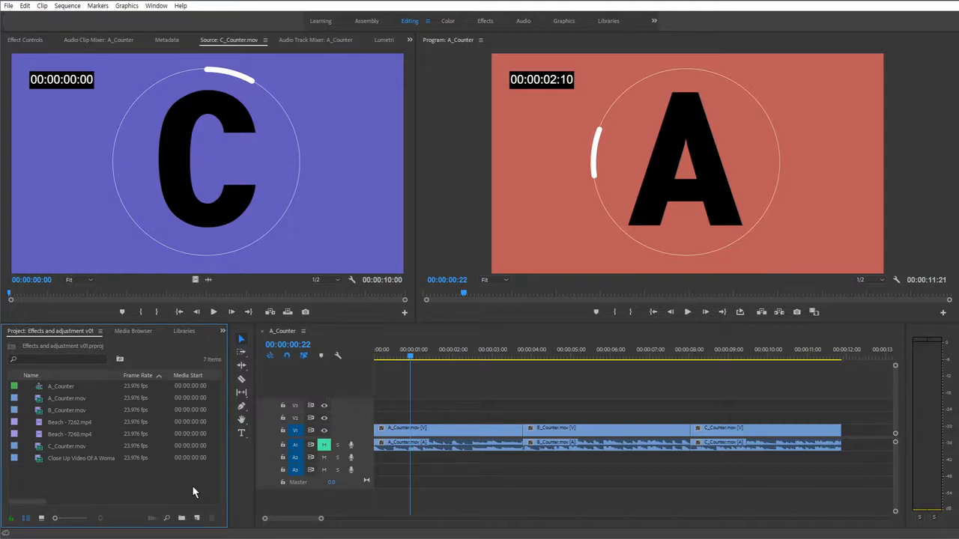
key(shift+7)
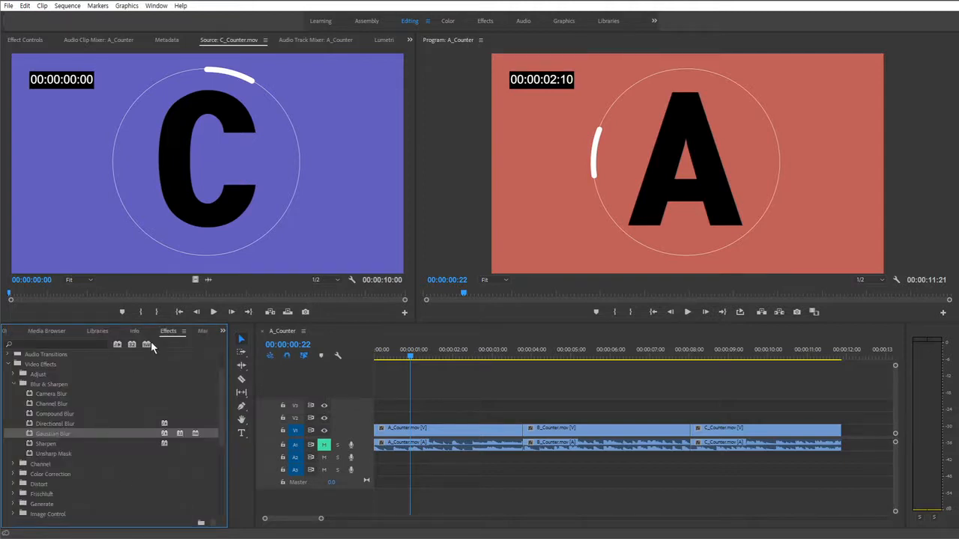
scroll(101, 438, up, 2)
click(12, 398)
key(shift+7)
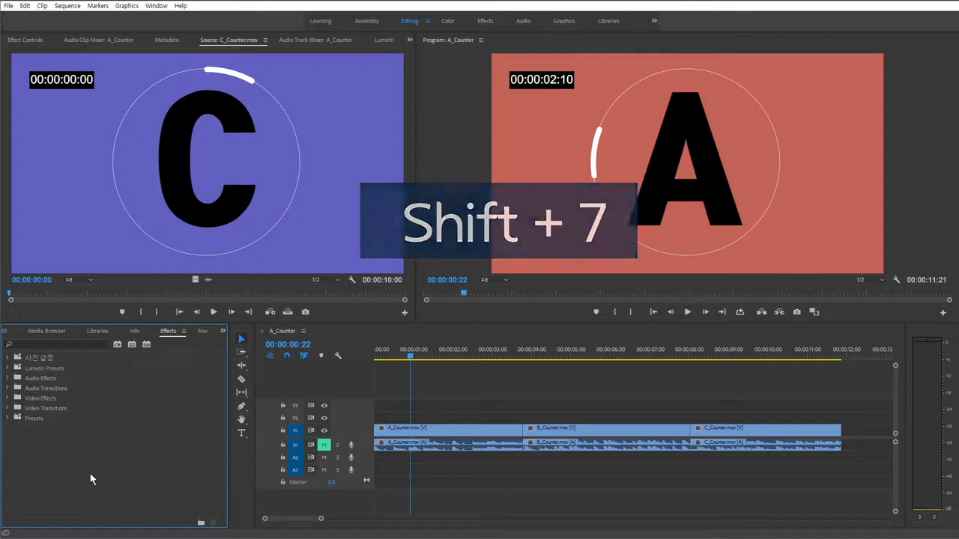
Step: Browse the Video Effects categories, expand Blur & Sharpen, and select the Gaussian Blur effect
click(42, 398)
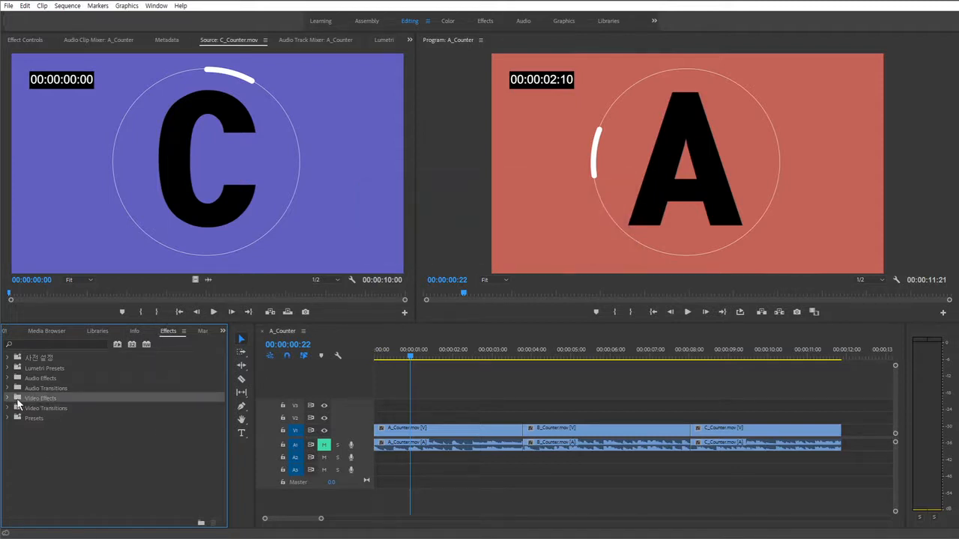
click(8, 398)
click(13, 418)
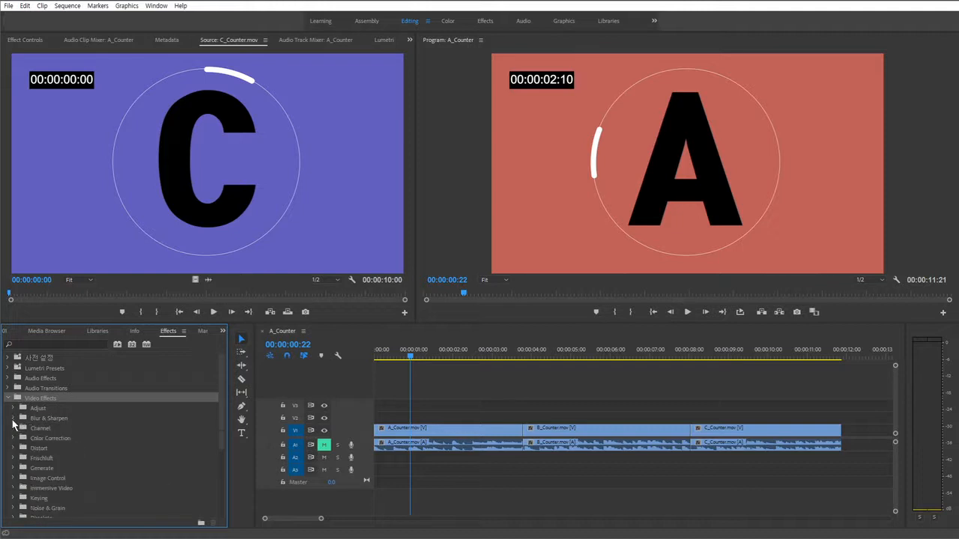
scroll(53, 433, down, 5)
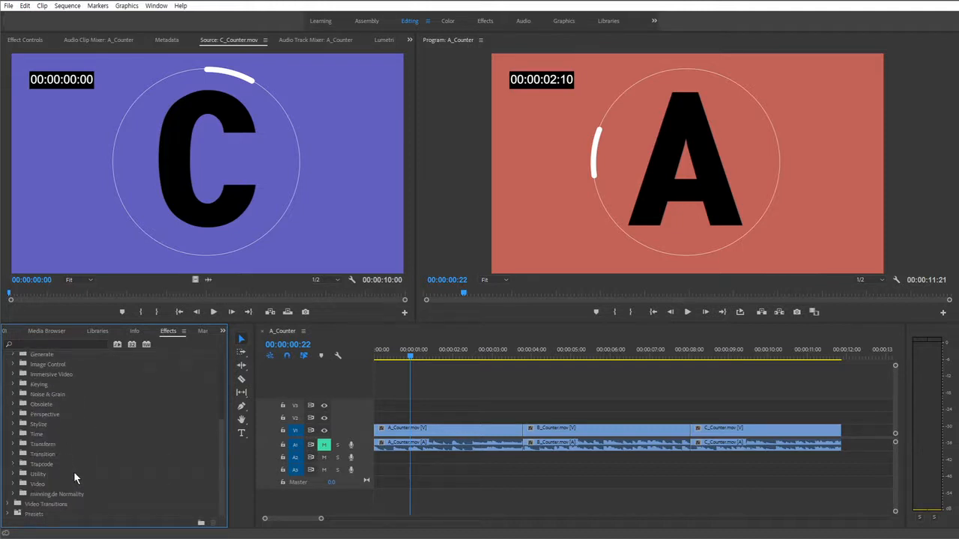
scroll(91, 460, up, 5)
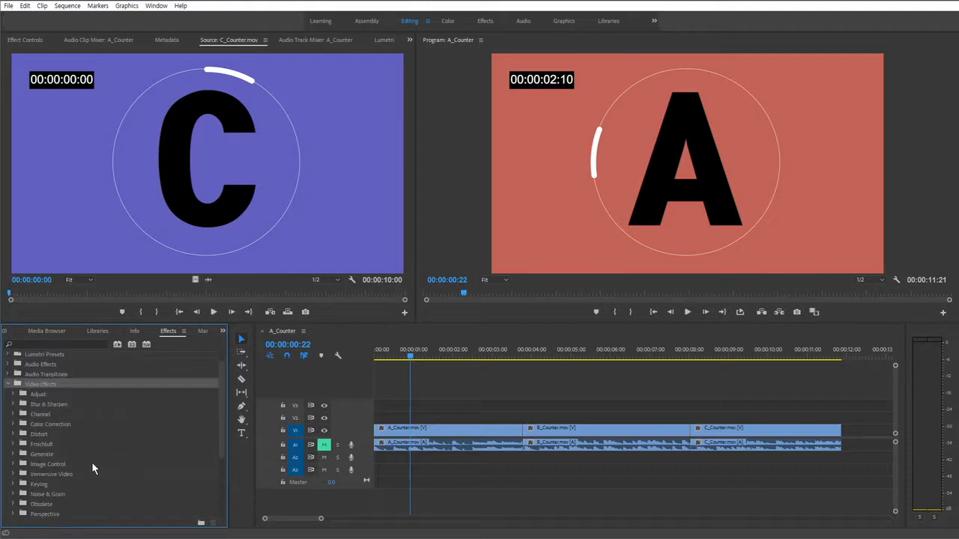
click(46, 404)
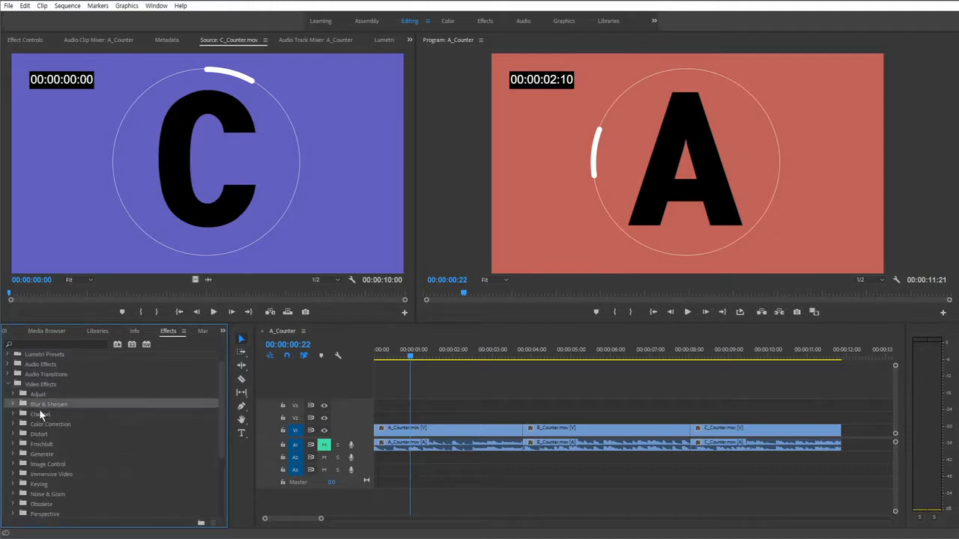
click(14, 404)
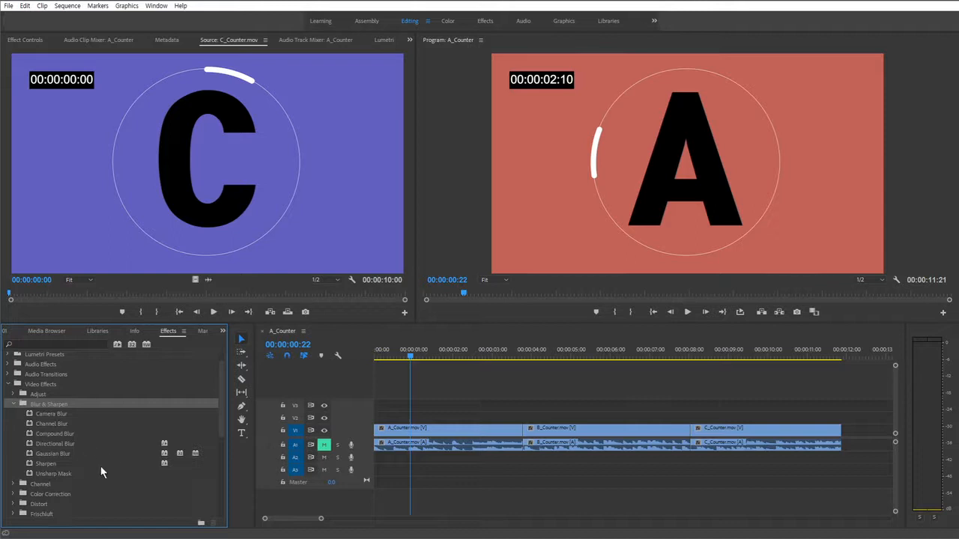
click(61, 454)
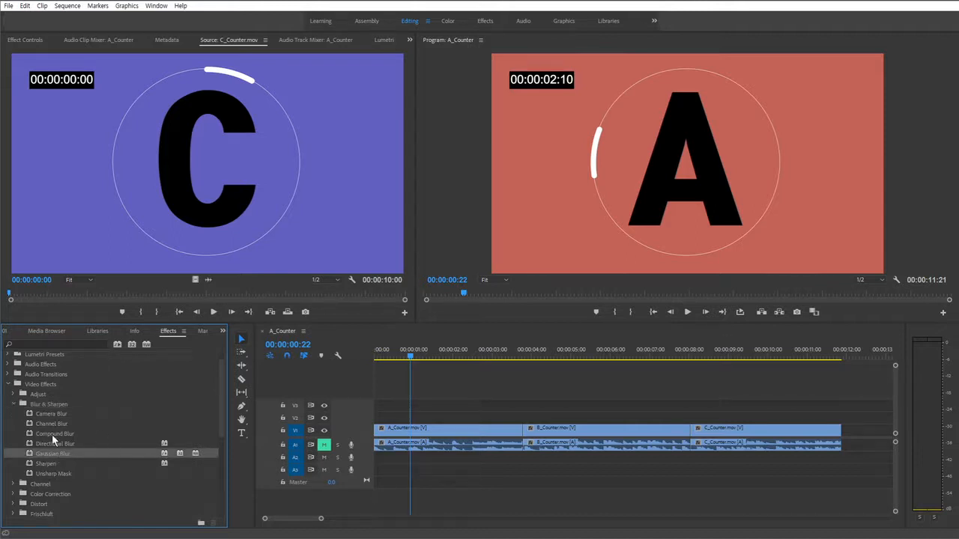
click(488, 476)
drag(432, 401, 494, 487)
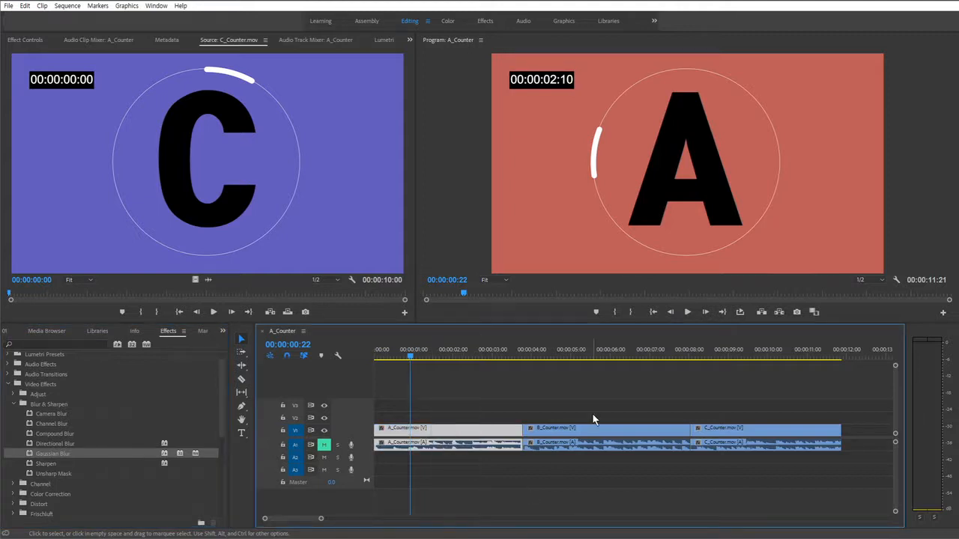
drag(592, 416, 626, 499)
drag(756, 398, 772, 462)
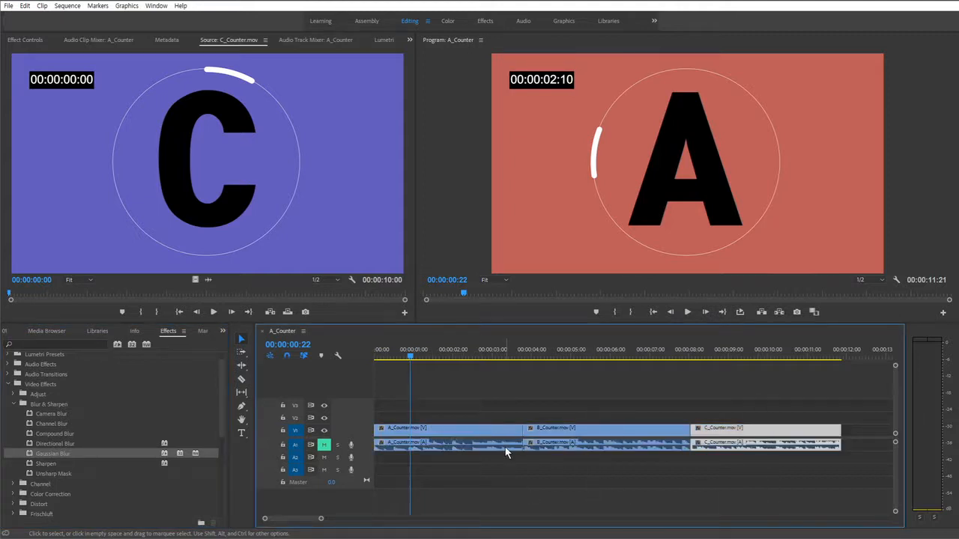
Step: Apply Gaussian Blur to the A_Counter clip and inspect the effect's settings among the clip's effect controls
click(489, 459)
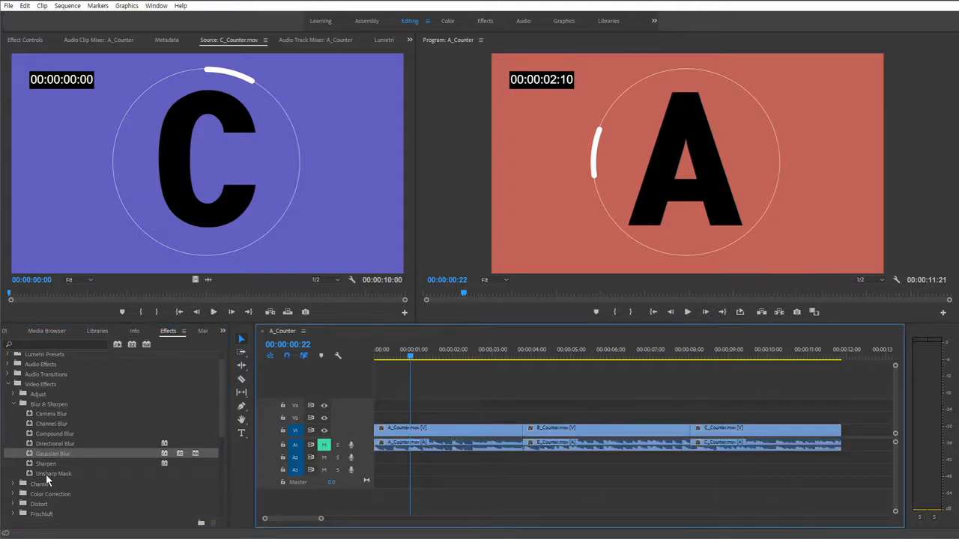
click(32, 457)
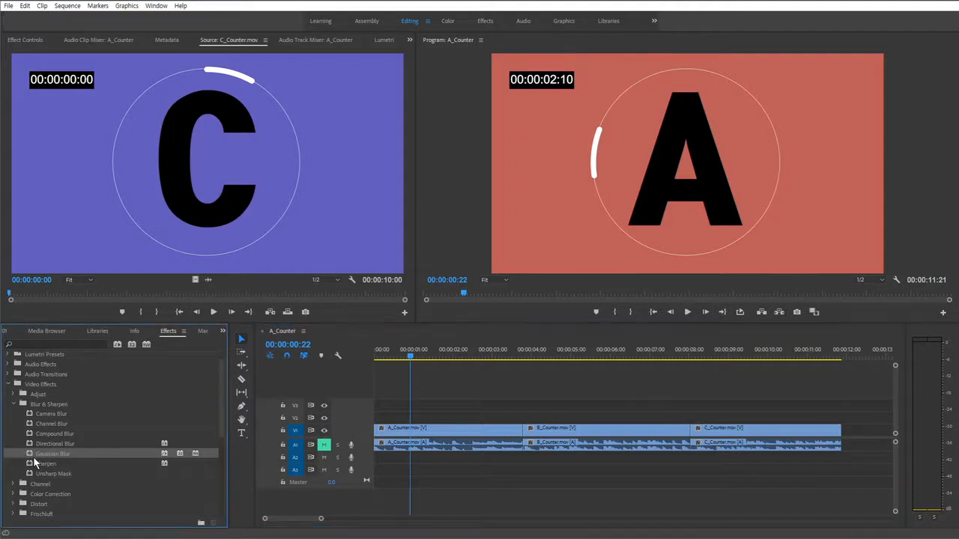
drag(31, 457, 450, 432)
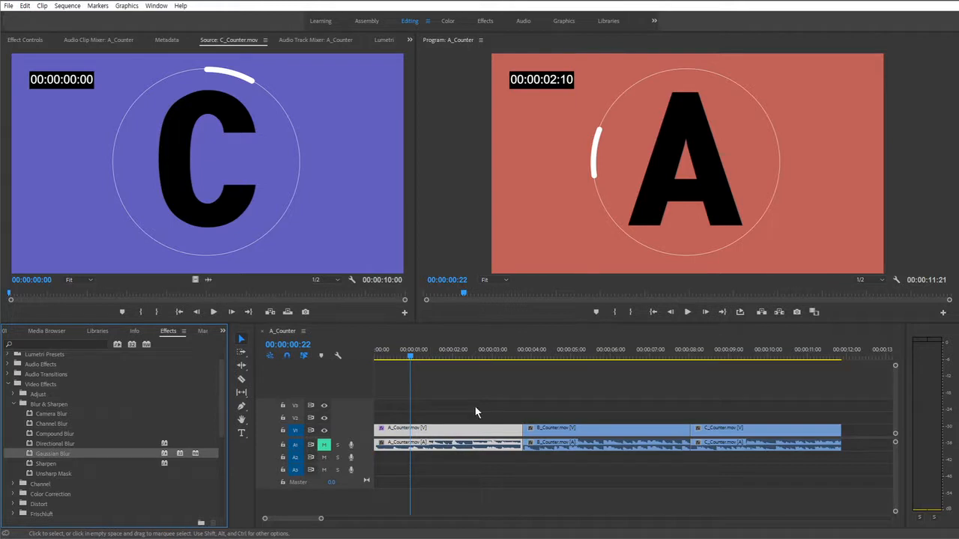
click(27, 42)
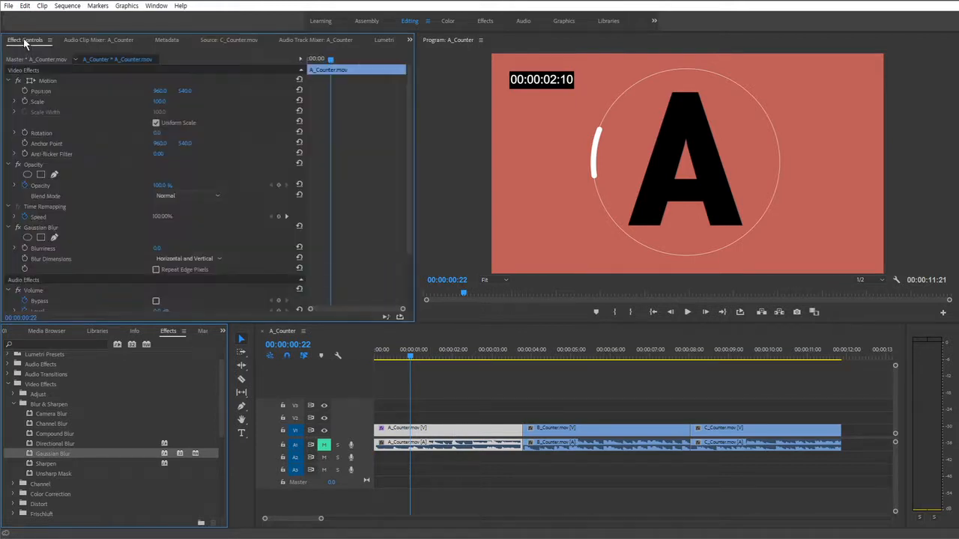
click(47, 229)
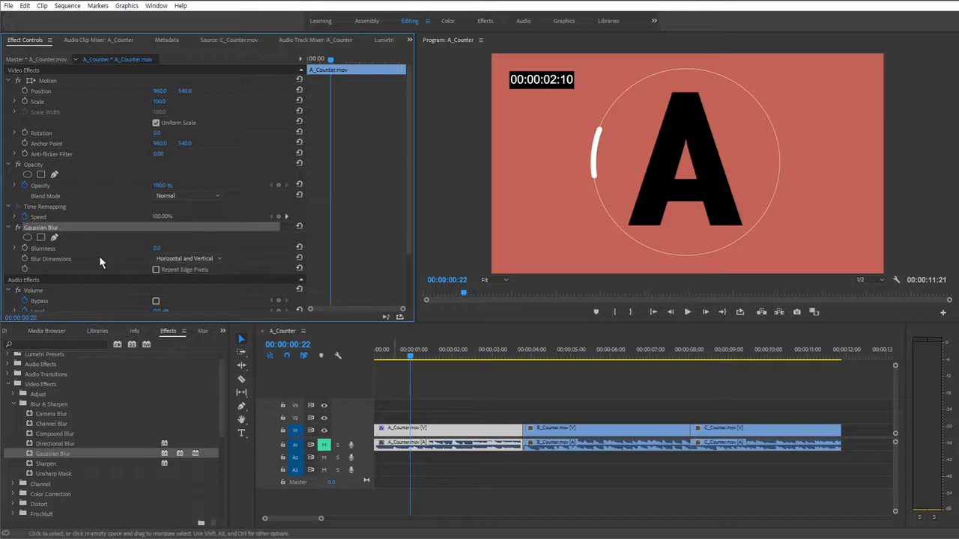
key(ctrl+s)
click(443, 390)
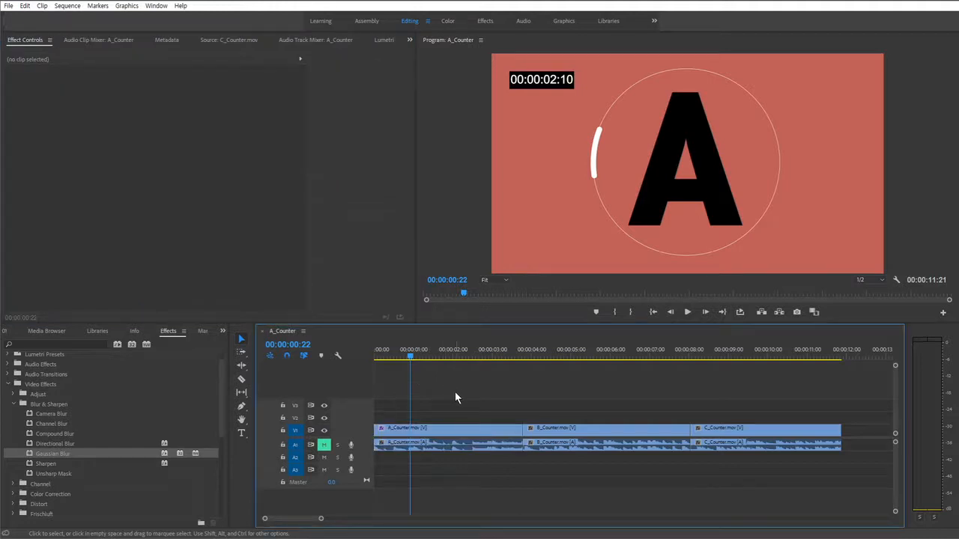
Step: Select the A_Counter clip on the timeline and add Gaussian Blur to the selection directly from the effects list
click(442, 429)
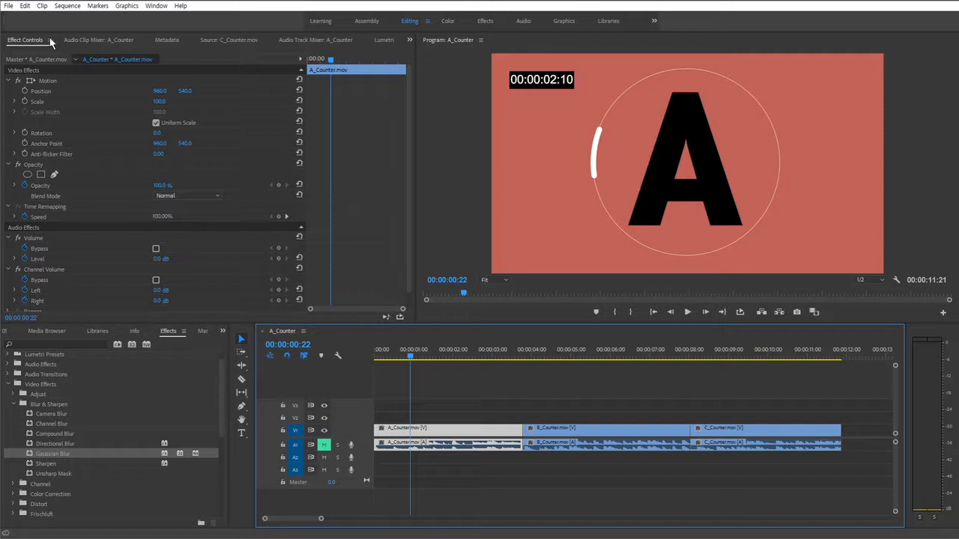
click(430, 420)
drag(429, 420, 450, 464)
double_click(72, 454)
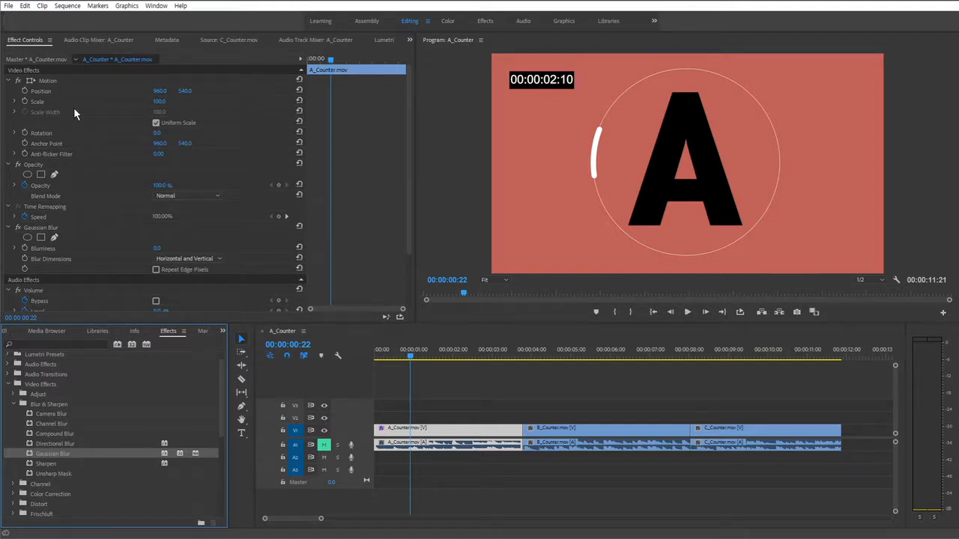
click(463, 417)
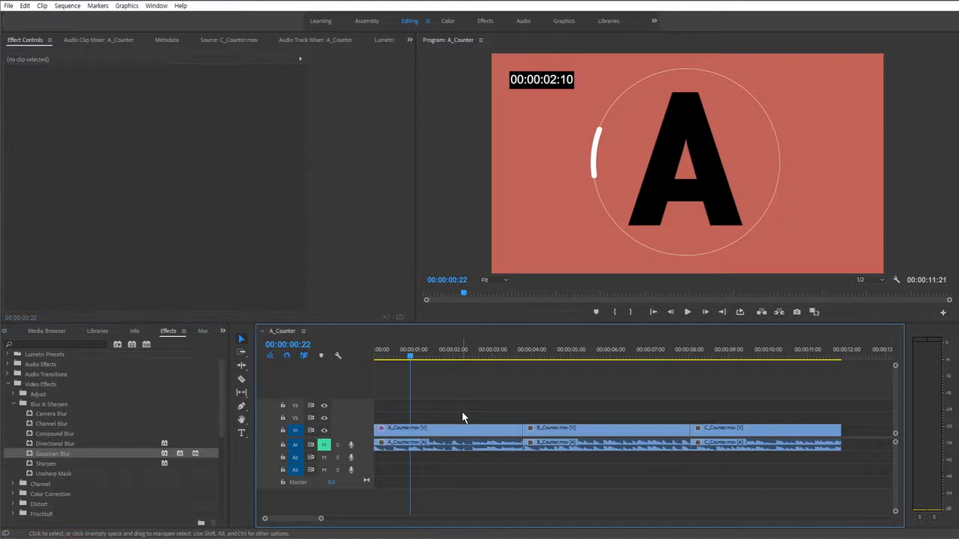
Step: Examine the built-in Motion, Opacity and Volume effects of the A_Counter clip
click(438, 447)
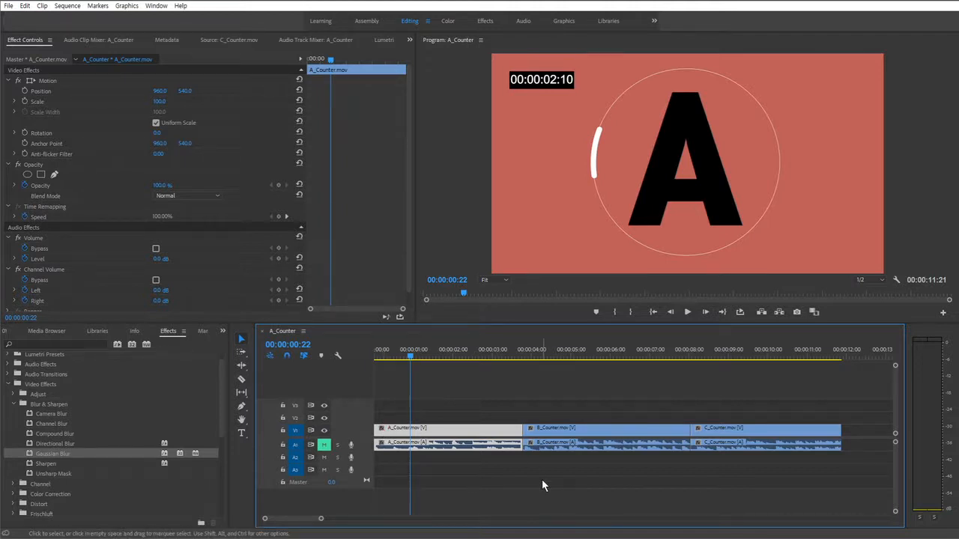
click(50, 81)
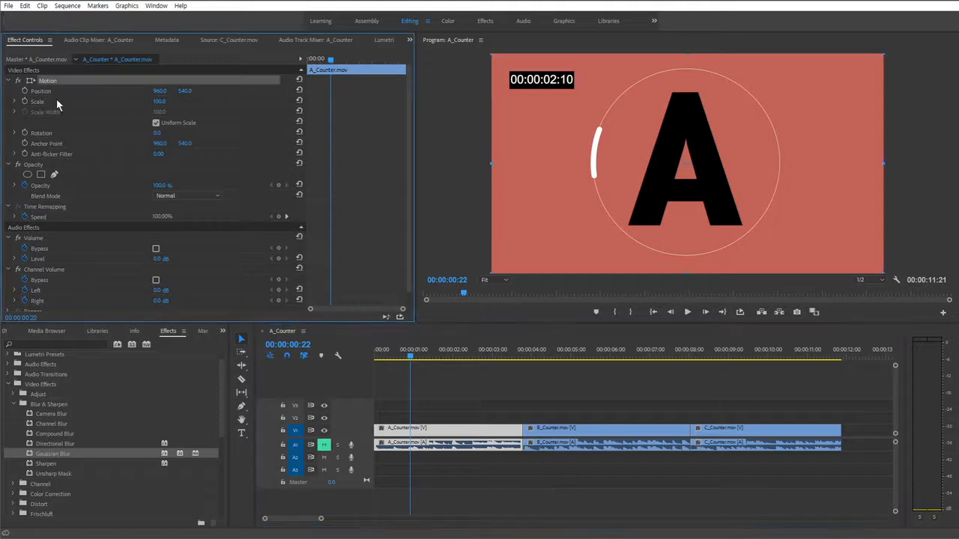
click(34, 165)
click(37, 237)
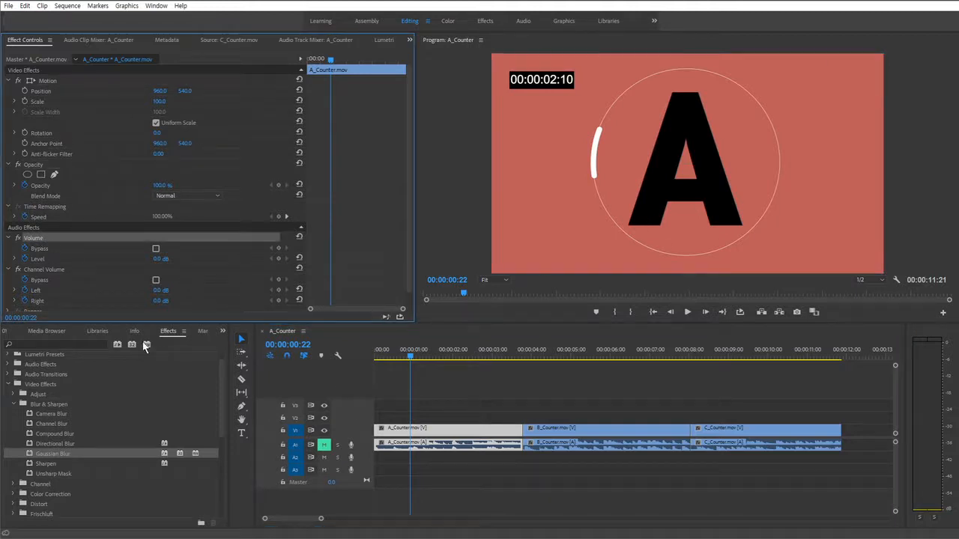
click(395, 461)
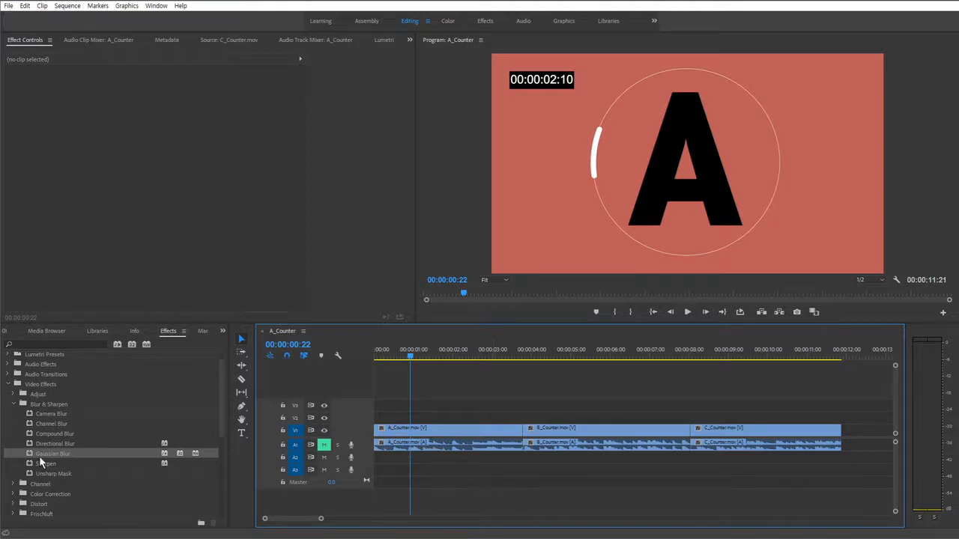
Step: Place Gaussian Blur on the A_Counter clip and compare its fx badge with those of the other clips
drag(42, 455, 411, 431)
click(397, 481)
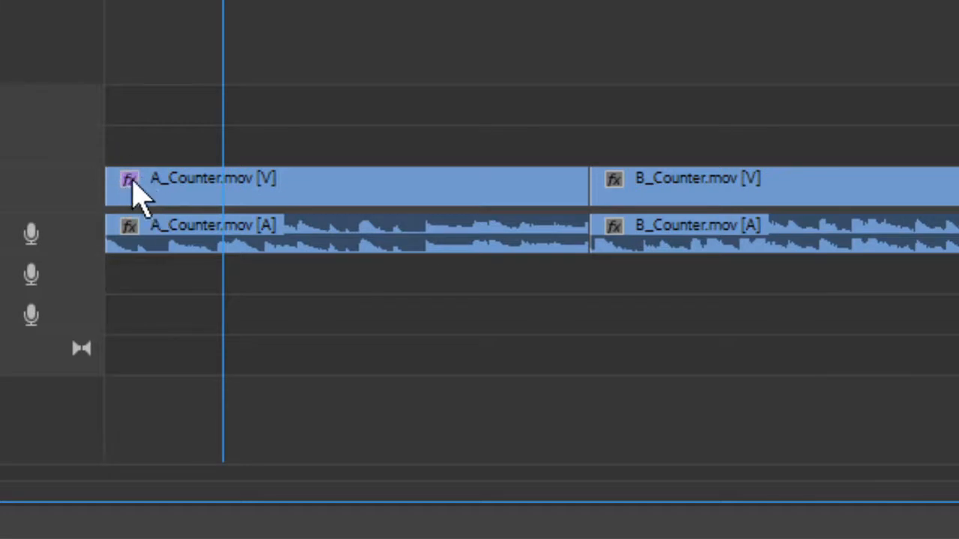
drag(788, 97, 910, 403)
click(778, 441)
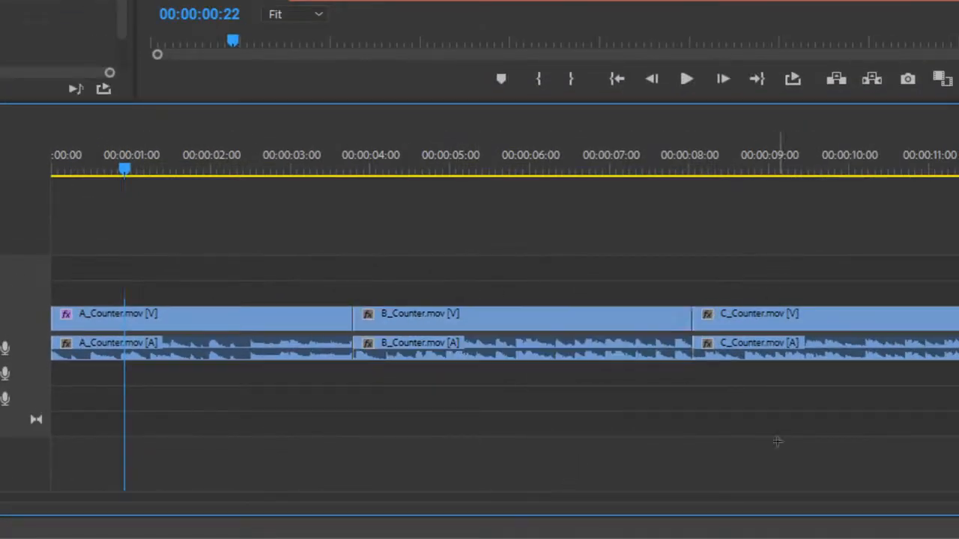
drag(778, 441, 738, 329)
click(485, 411)
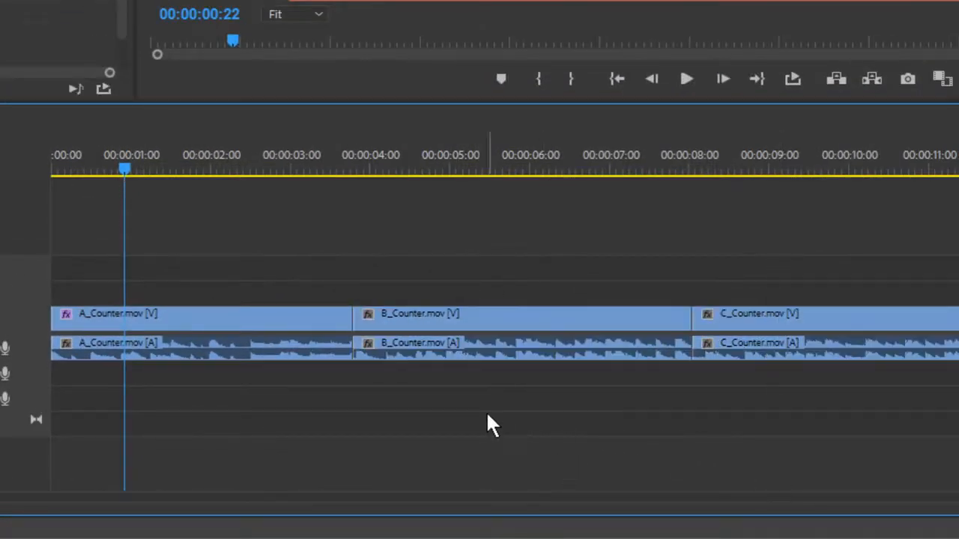
drag(203, 289, 93, 338)
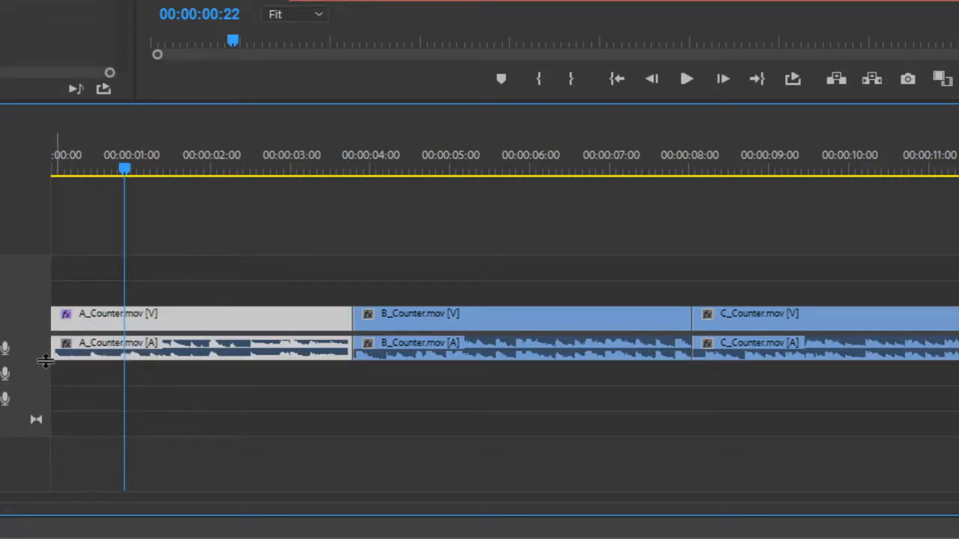
click(249, 433)
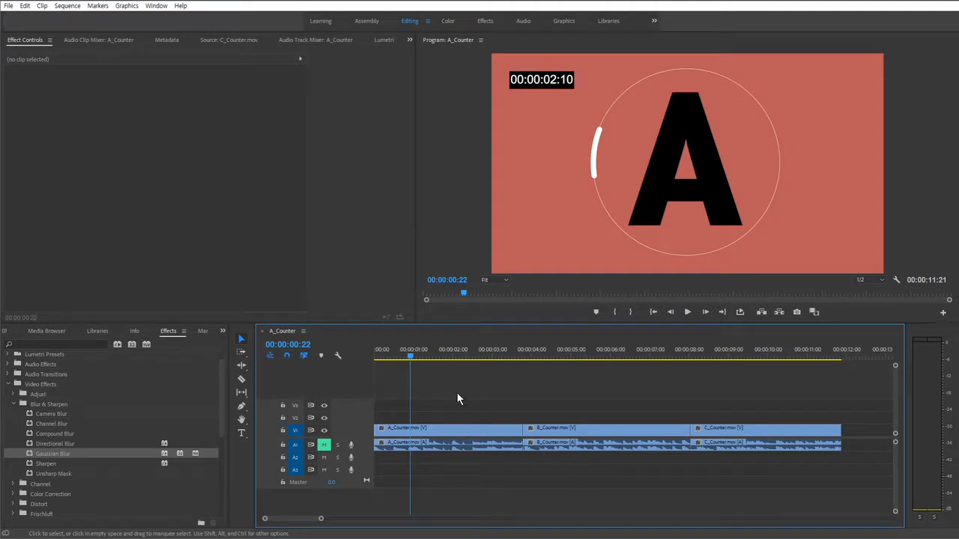
Step: Apply Gaussian Blur to the A_Counter, B_Counter and C_Counter clips at once
drag(456, 392, 747, 473)
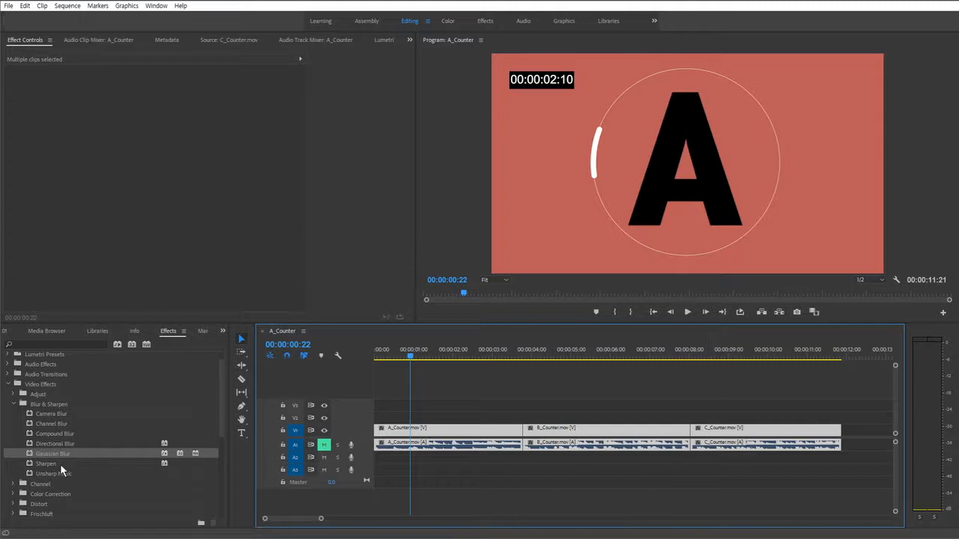
drag(52, 460, 461, 433)
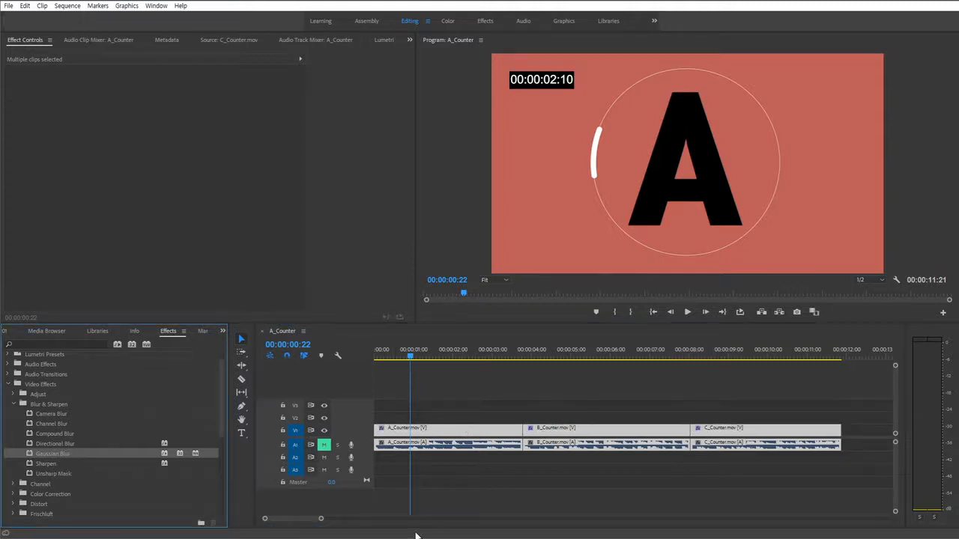
click(540, 488)
Step: Check each of the three counter clips for the Gaussian Blur effect in its effect controls
click(457, 357)
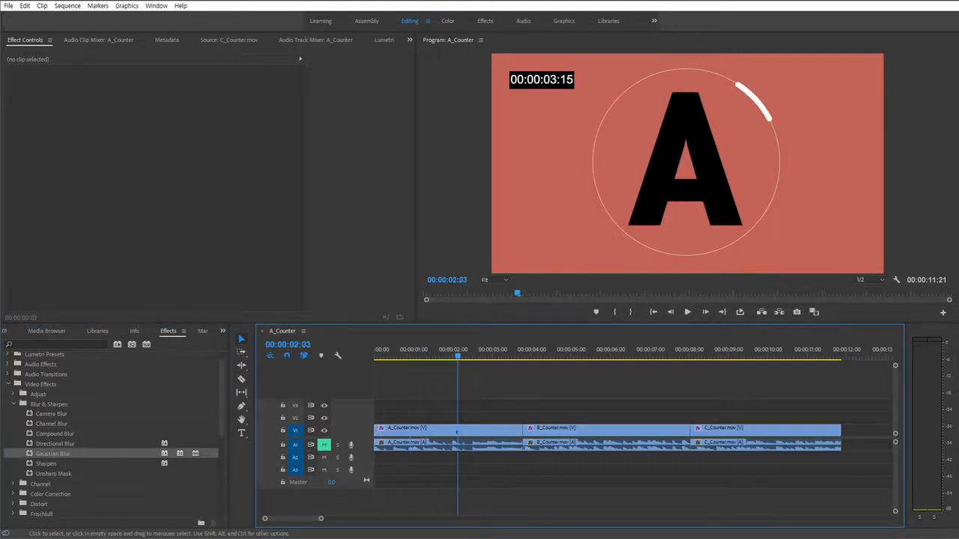
click(450, 431)
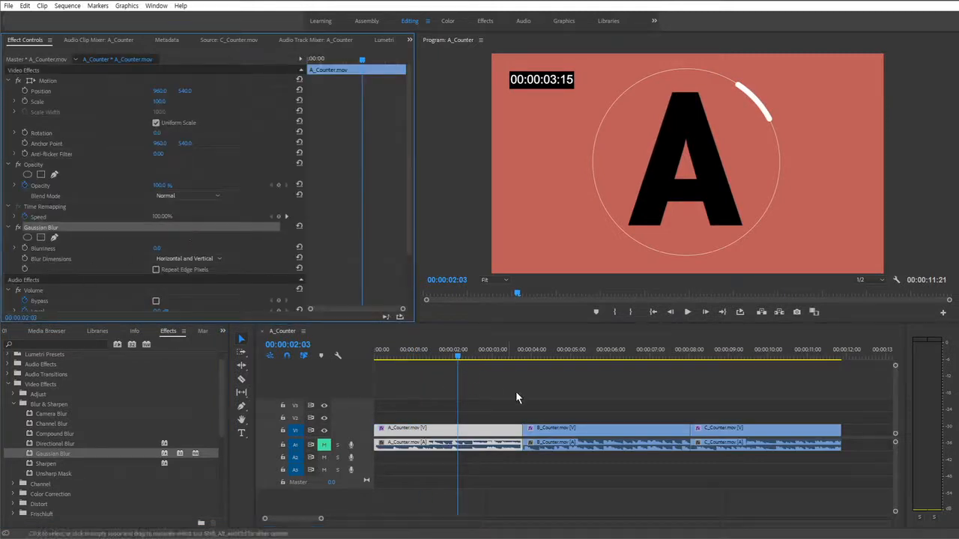
click(617, 430)
click(619, 355)
click(745, 356)
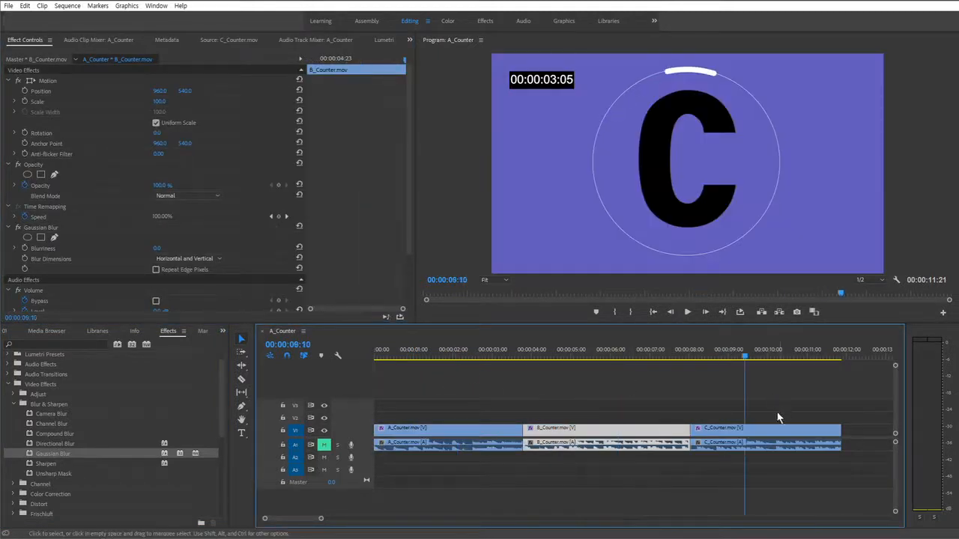
click(777, 432)
click(45, 228)
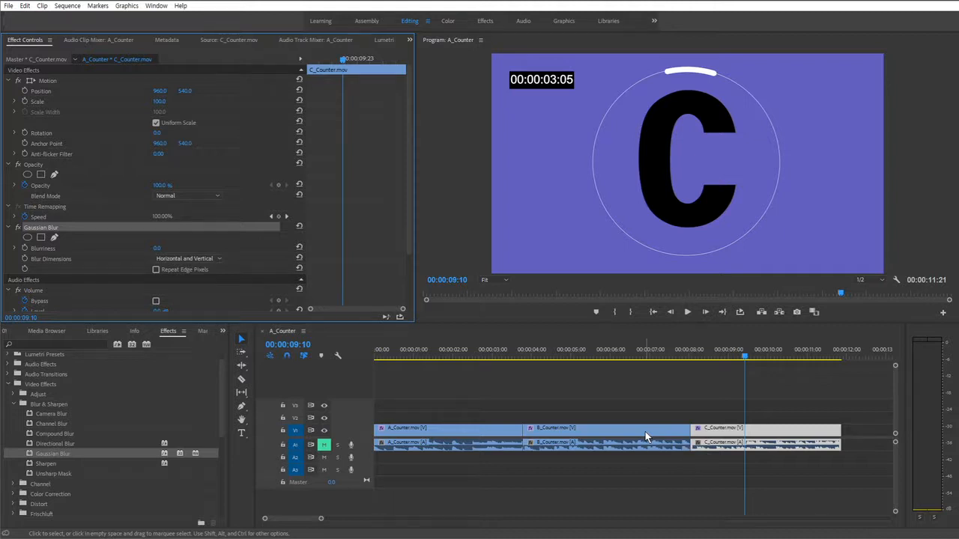
click(561, 507)
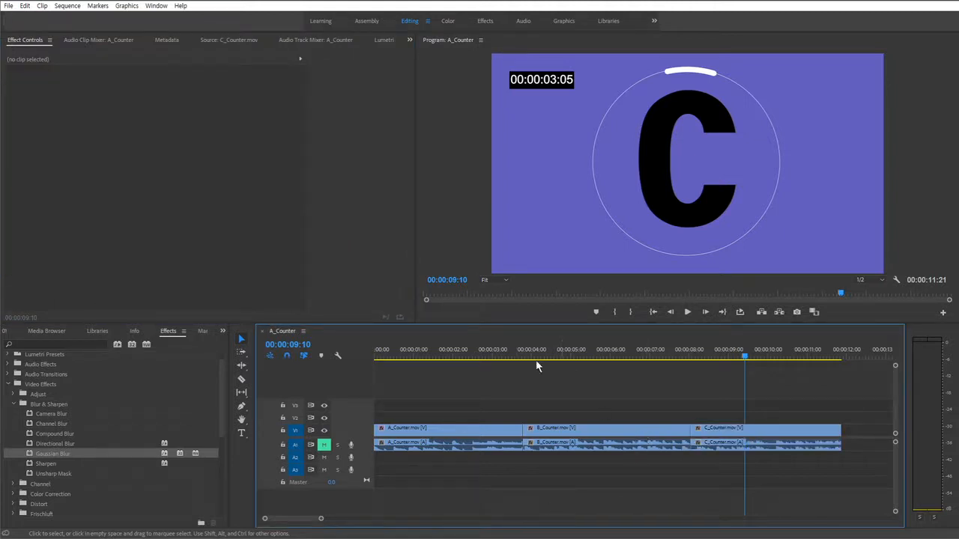
Step: Apply Gaussian Blur to only the A_Counter clip and park the playhead at 00:00:01:14
click(459, 353)
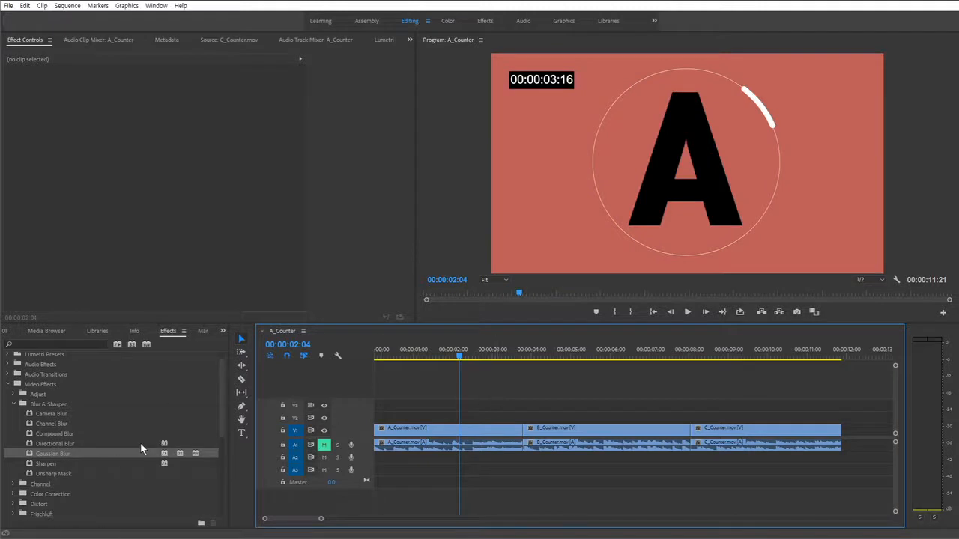
drag(58, 452, 464, 435)
click(439, 353)
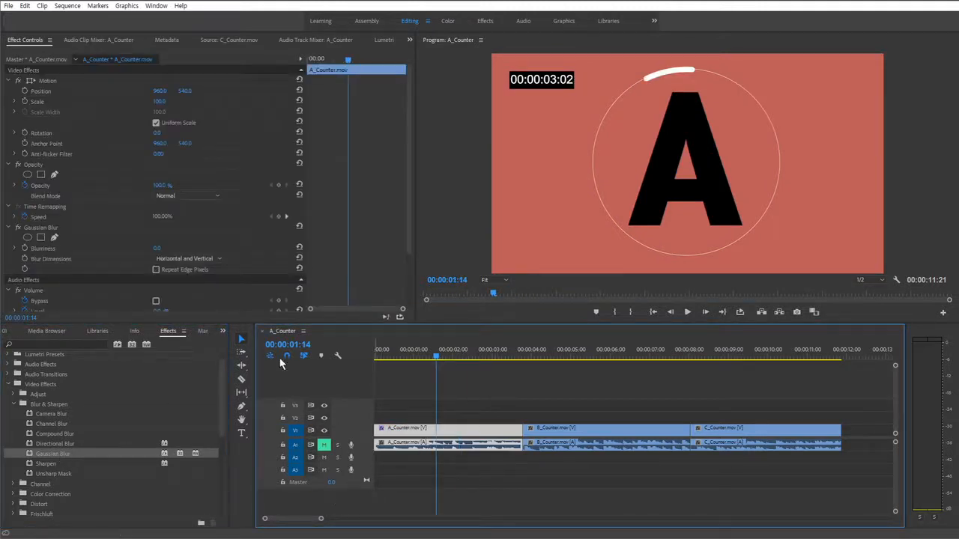
Step: Set the Blurriness of A_Counter's Gaussian Blur to 177
click(51, 230)
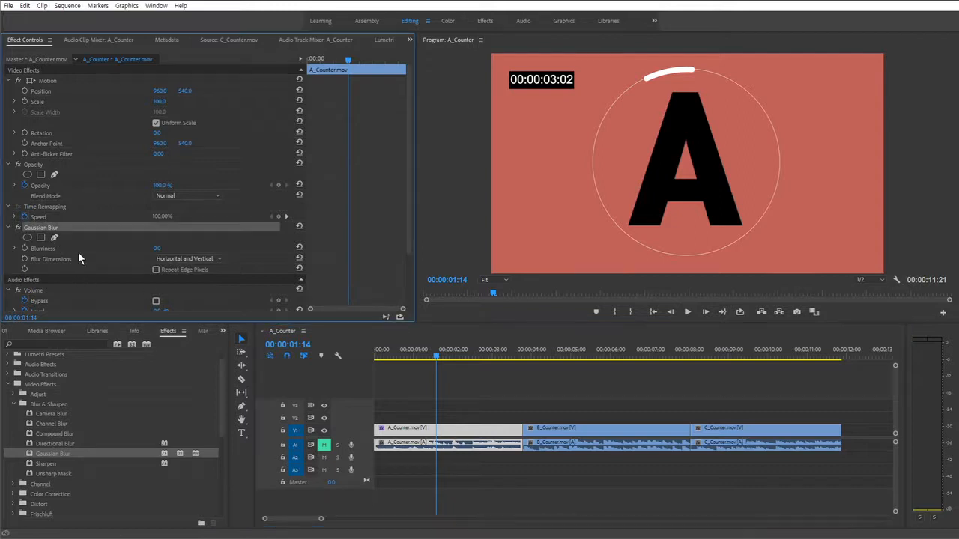
click(41, 248)
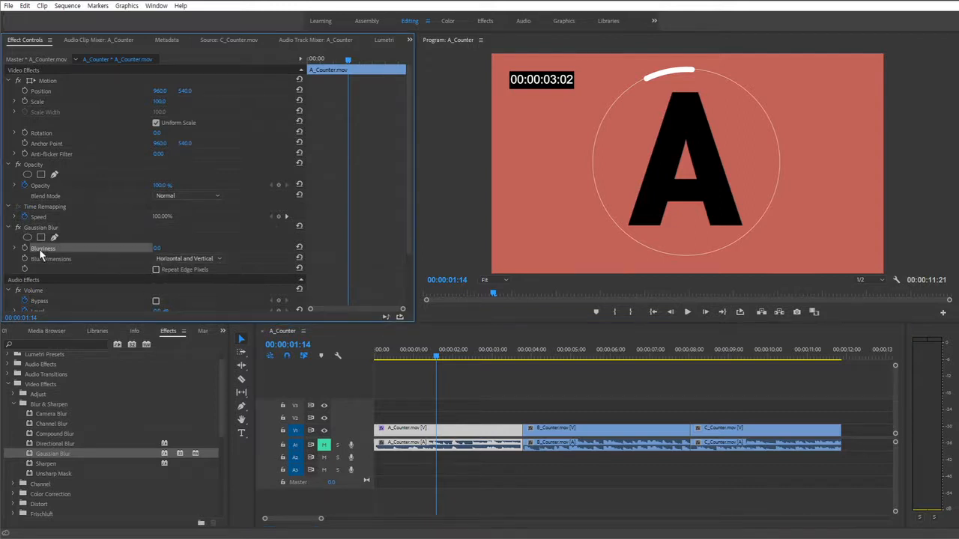
drag(158, 250, 290, 249)
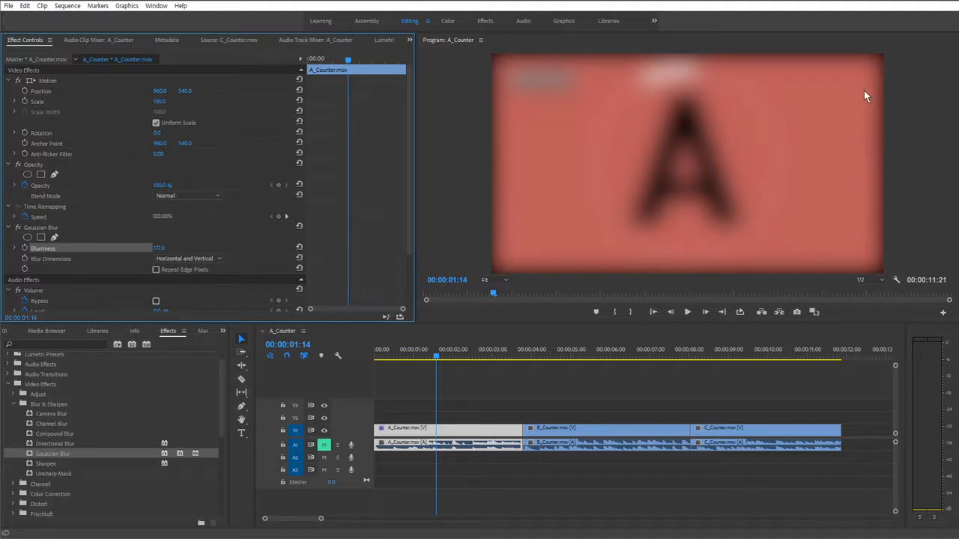
Step: Toggle Repeat Edge Pixels for the Gaussian Blur to compare the frame edges, leaving it enabled
click(156, 270)
click(155, 270)
click(156, 269)
click(156, 270)
click(156, 270)
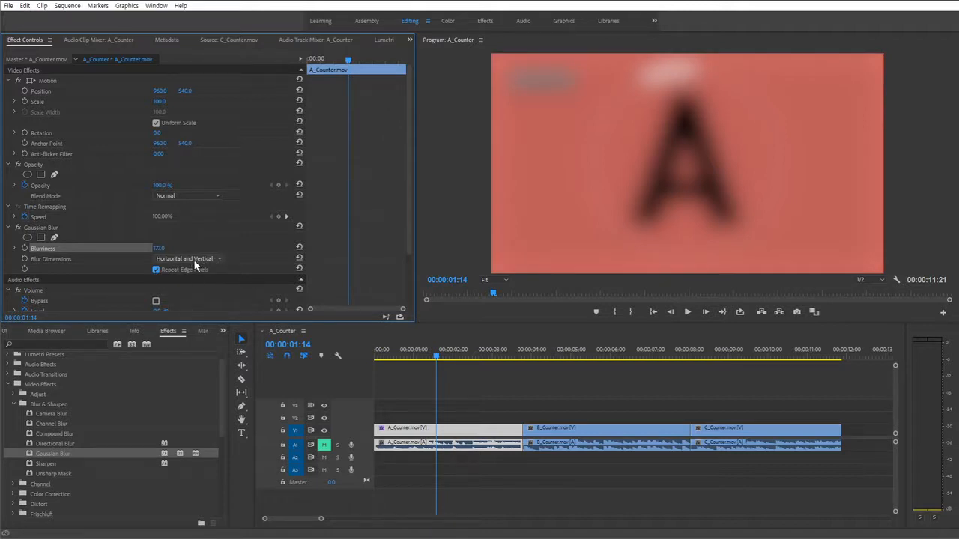
Step: Try Horizontal blur dimensions, switch them to Vertical, and reduce the Gaussian Blur's Blurriness to about half
click(179, 254)
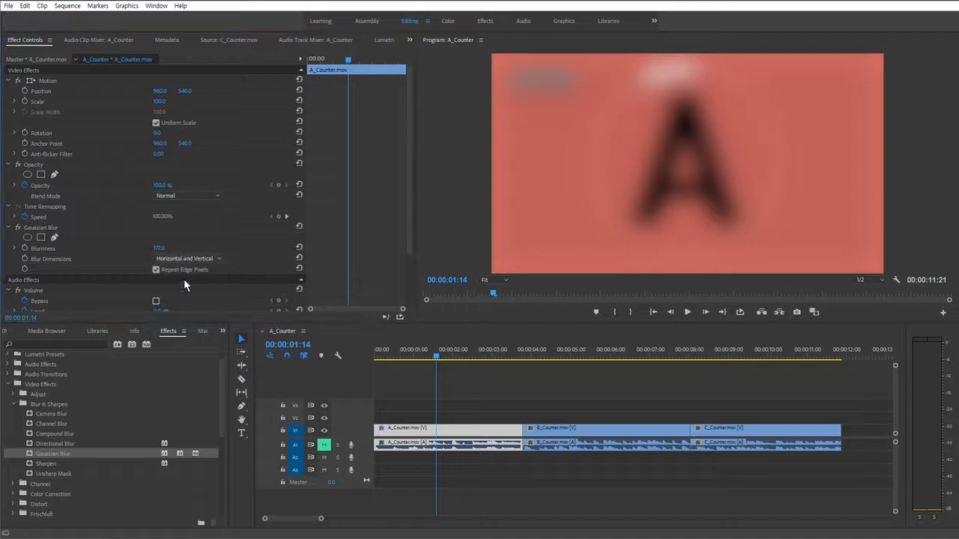
click(183, 279)
click(193, 260)
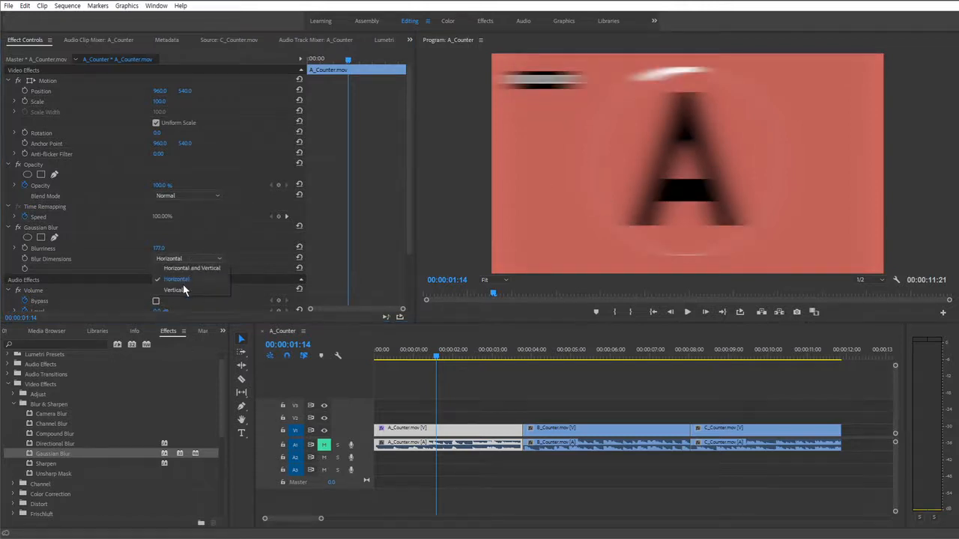
click(183, 289)
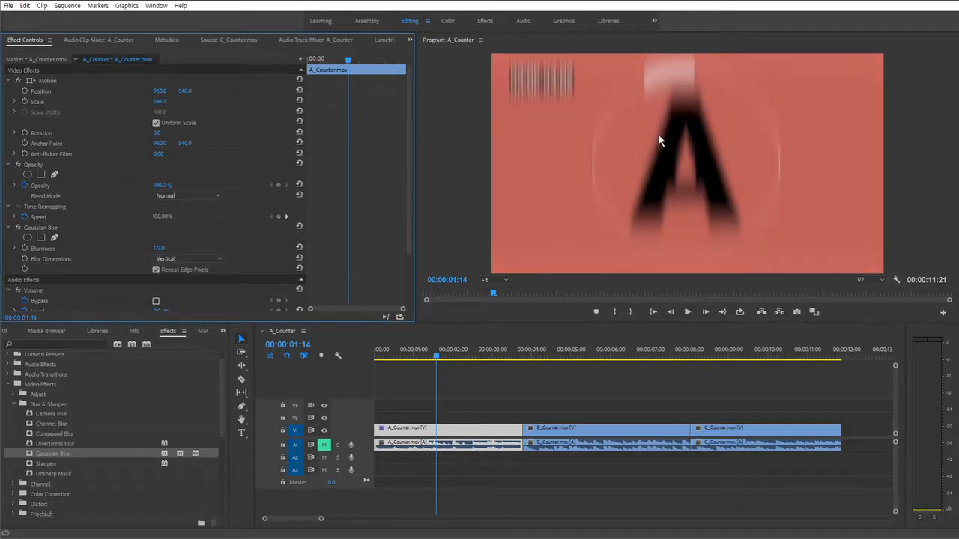
drag(158, 248, 92, 248)
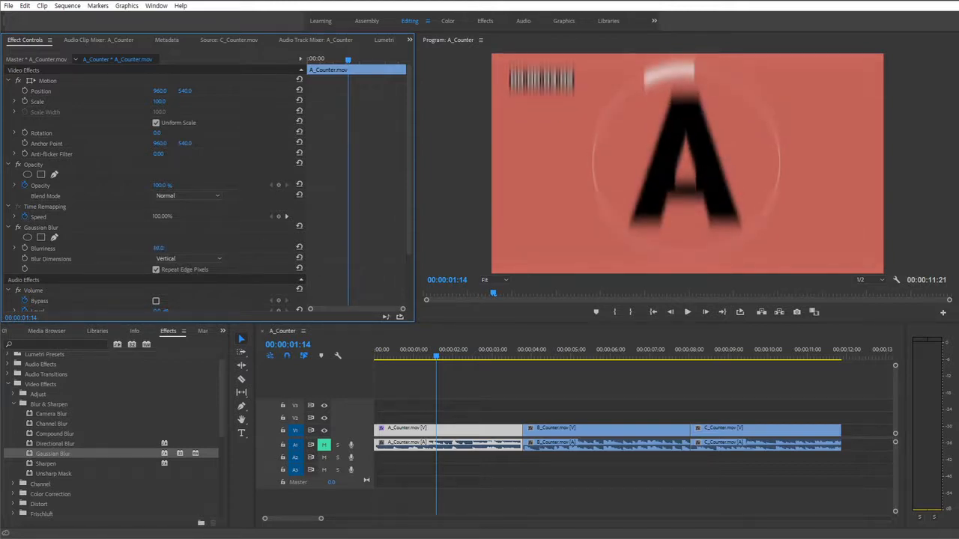
Step: Try Horizontal blur dimensions with Blurriness at 129, and set the Gaussian Blur's dimensions to Horizontal and Vertical
click(189, 259)
click(189, 278)
drag(159, 248, 183, 248)
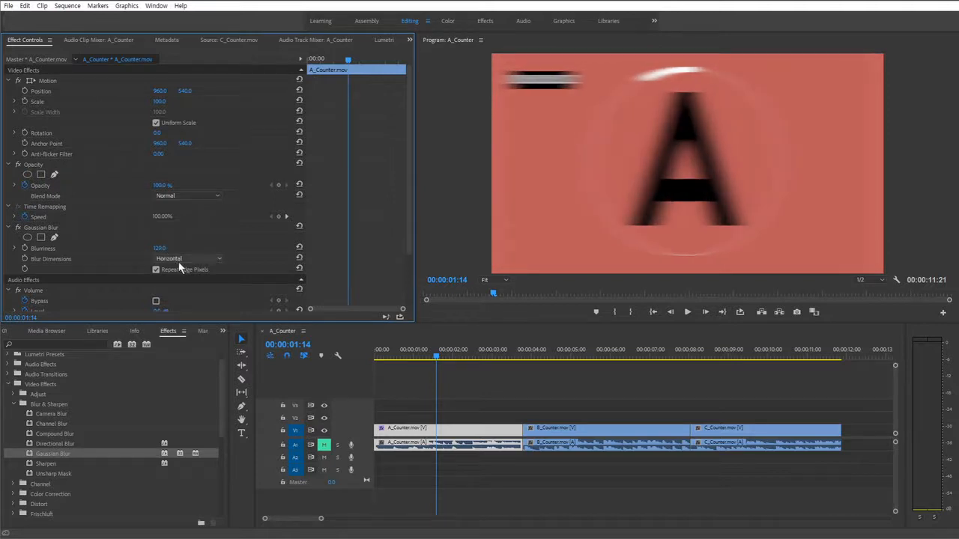
click(192, 259)
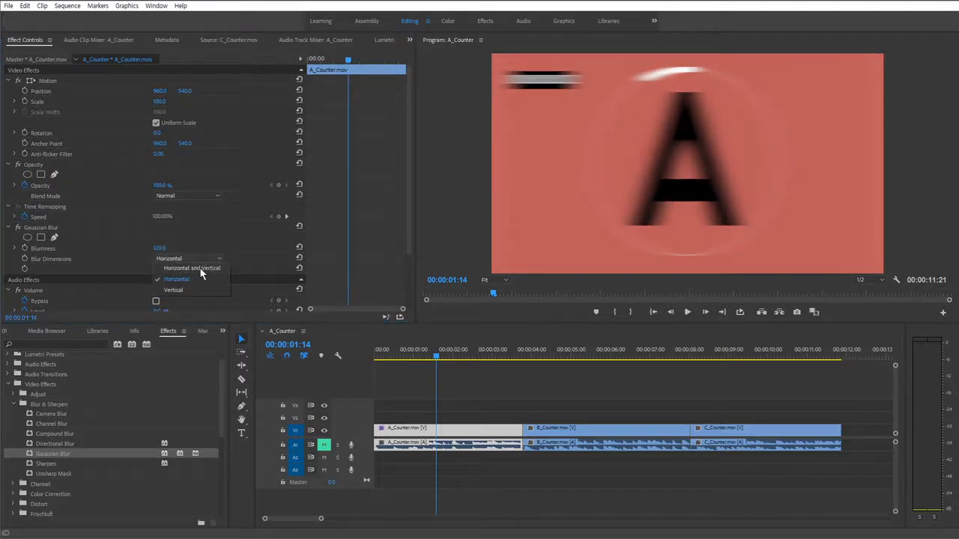
click(196, 268)
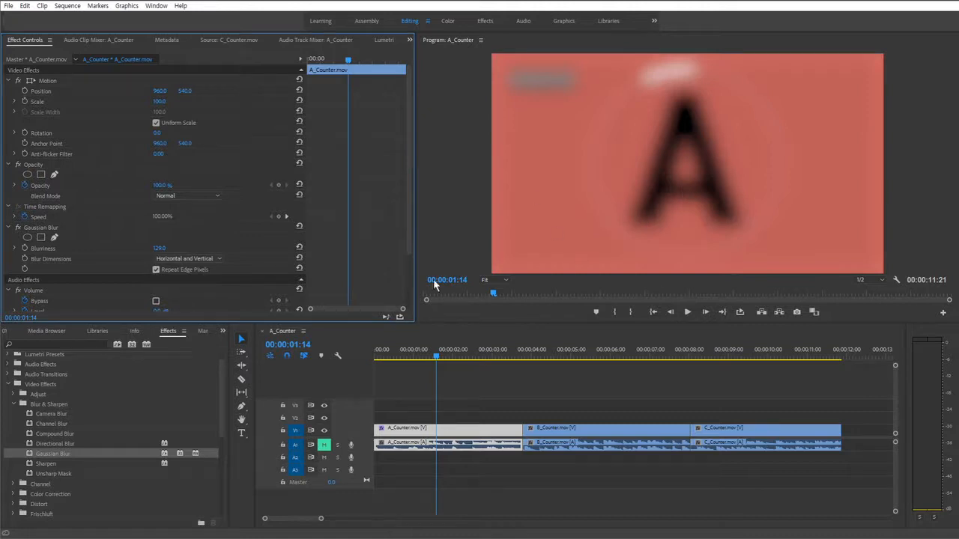
Step: Park the playhead at 00:00:01:19 and set the Blurriness of A_Counter's Gaussian Blur to 130
click(444, 354)
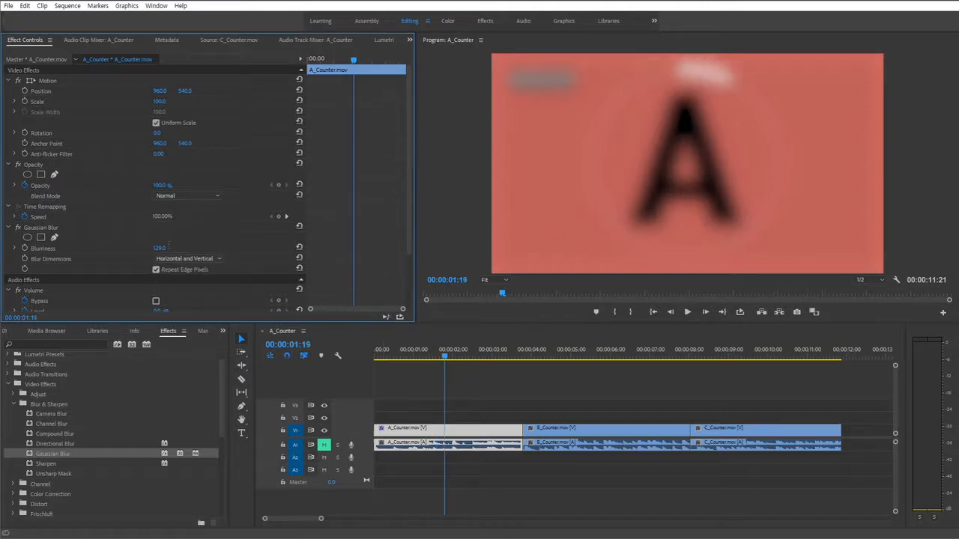
click(164, 248)
text(130)
key(Return)
click(51, 250)
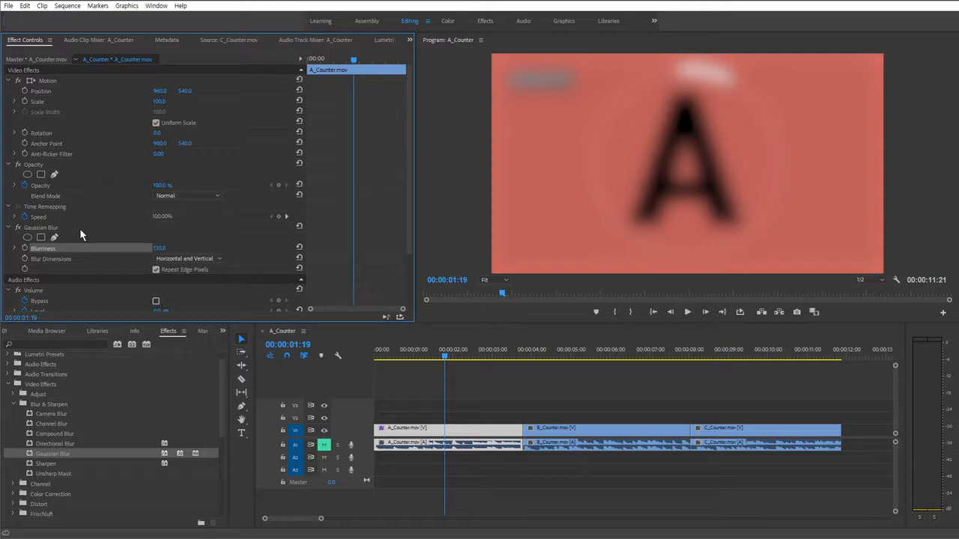
Step: Rename A_Counter's Gaussian Blur effect as "my blur"
click(56, 228)
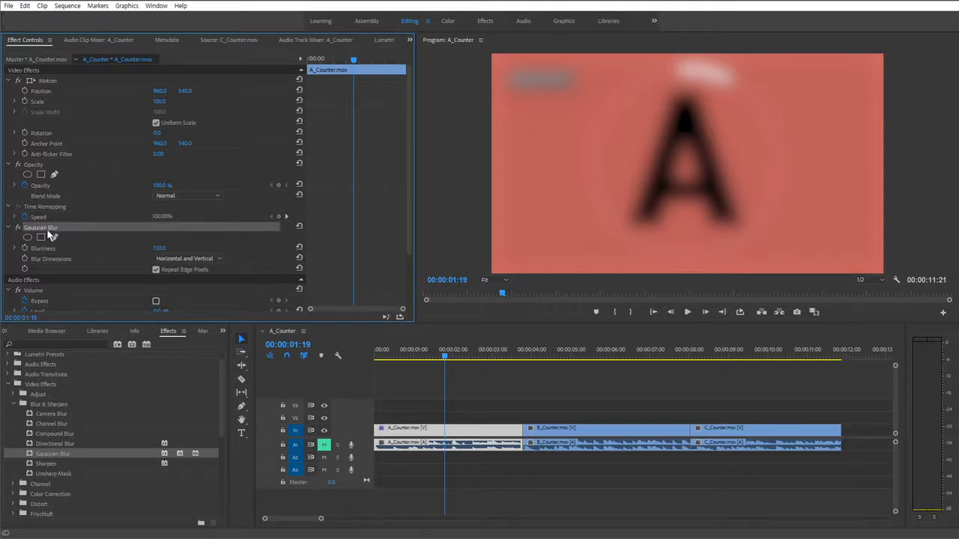
right_click(67, 226)
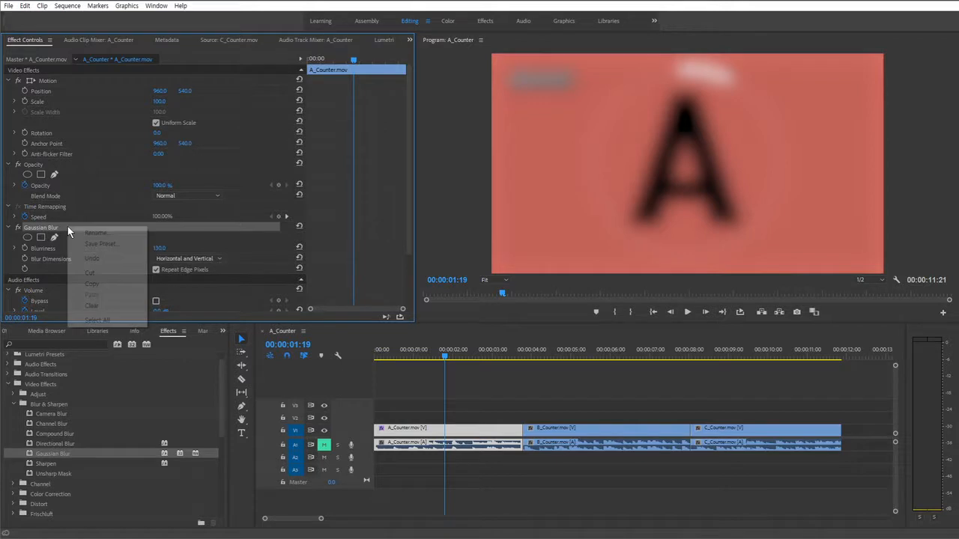
click(97, 234)
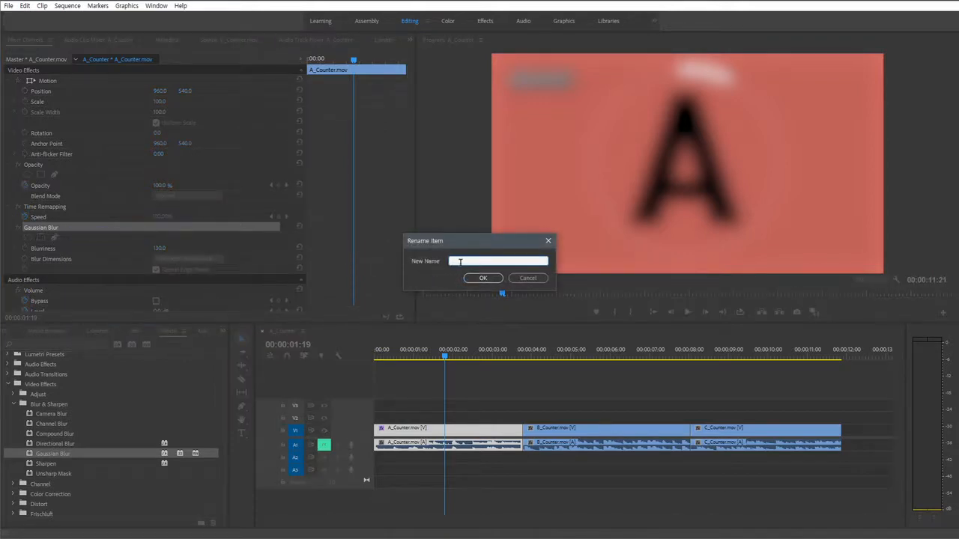
text(my blur)
key(Return)
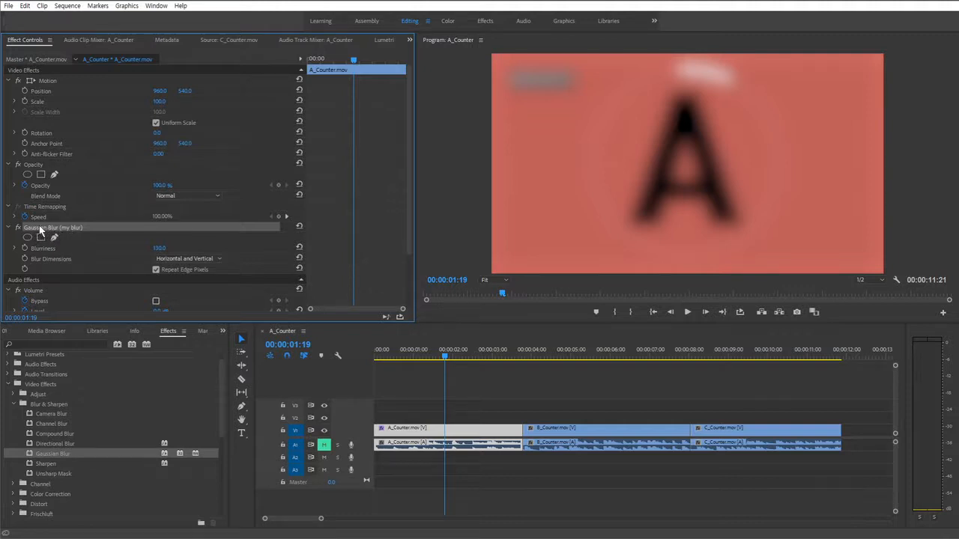
Step: Replace the custom name of A_Counter's Gaussian Blur effect with "블러"
right_click(80, 227)
click(101, 230)
drag(473, 260, 390, 264)
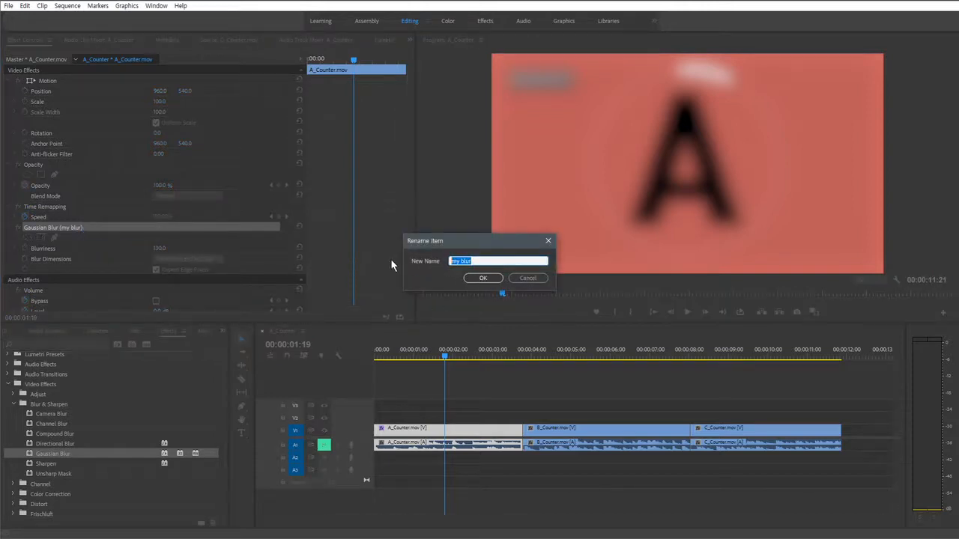
key(BackSpace)
text(블러)
click(485, 280)
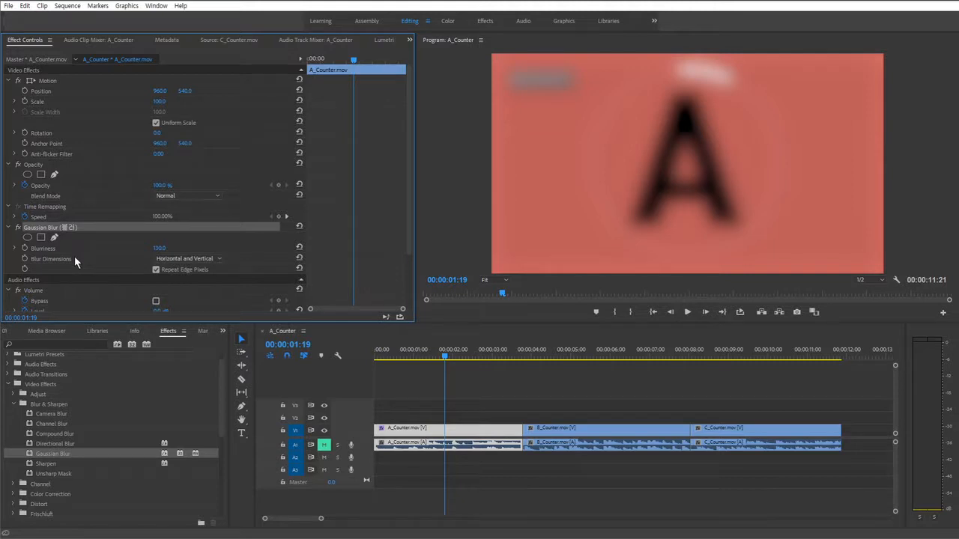
Step: Clear the custom name of A_Counter's Gaussian Blur effect so only its default name remains
right_click(76, 227)
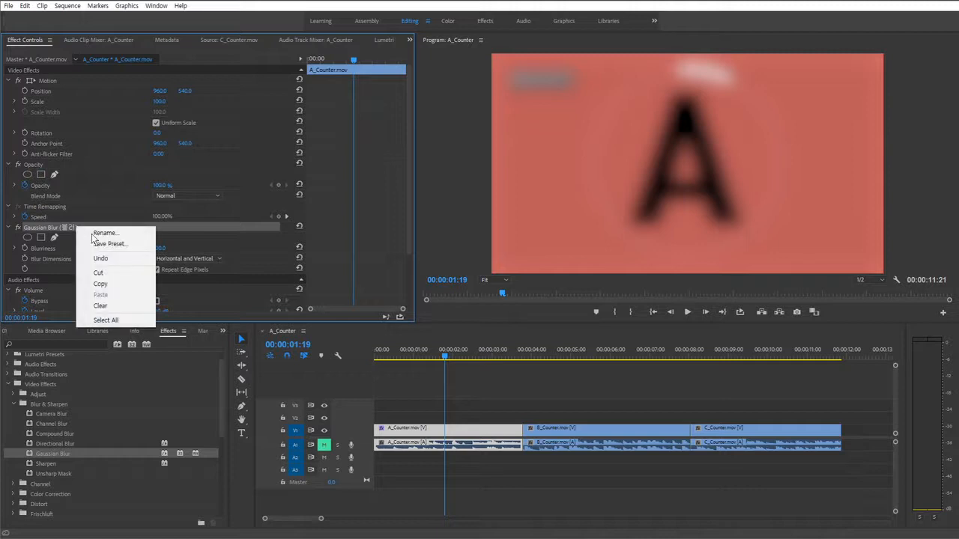
click(117, 236)
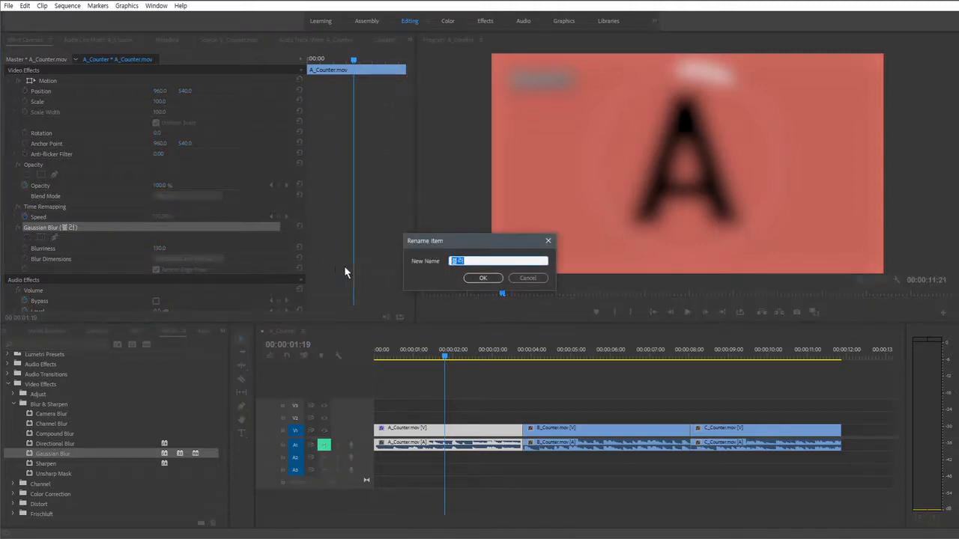
key(BackSpace)
click(485, 280)
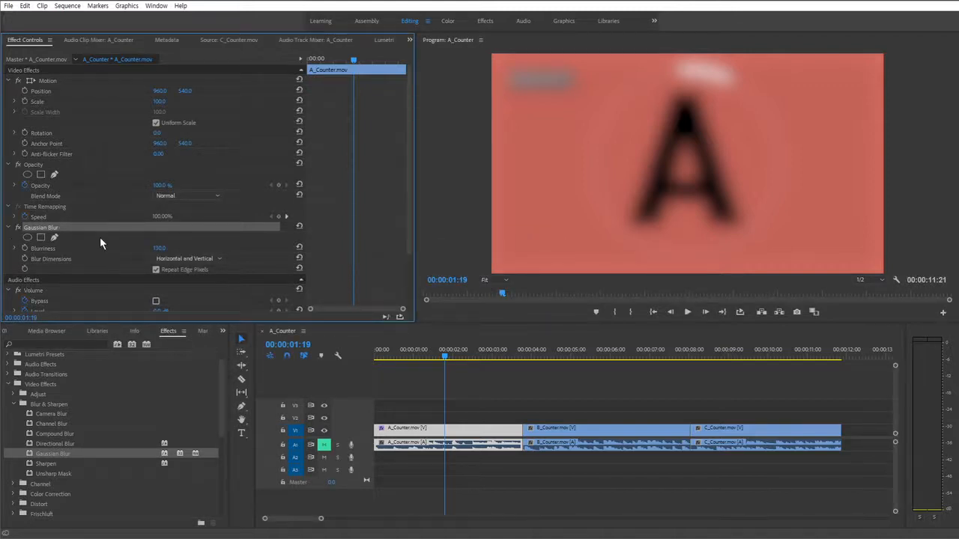
Step: Inspect the Gaussian Blur and its Blurriness on A_Counter, and check the B_Counter and C_Counter clips for comparison
click(466, 370)
click(443, 427)
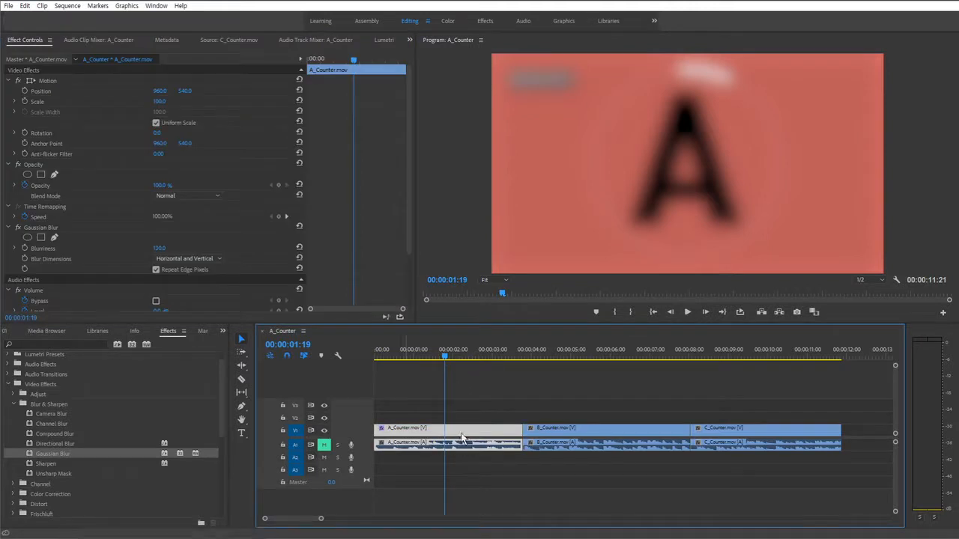
click(64, 227)
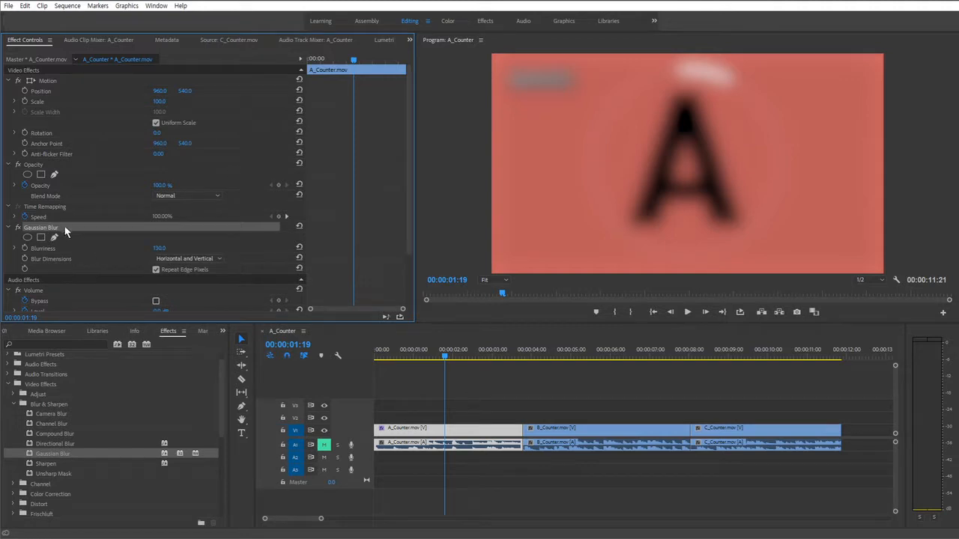
click(55, 248)
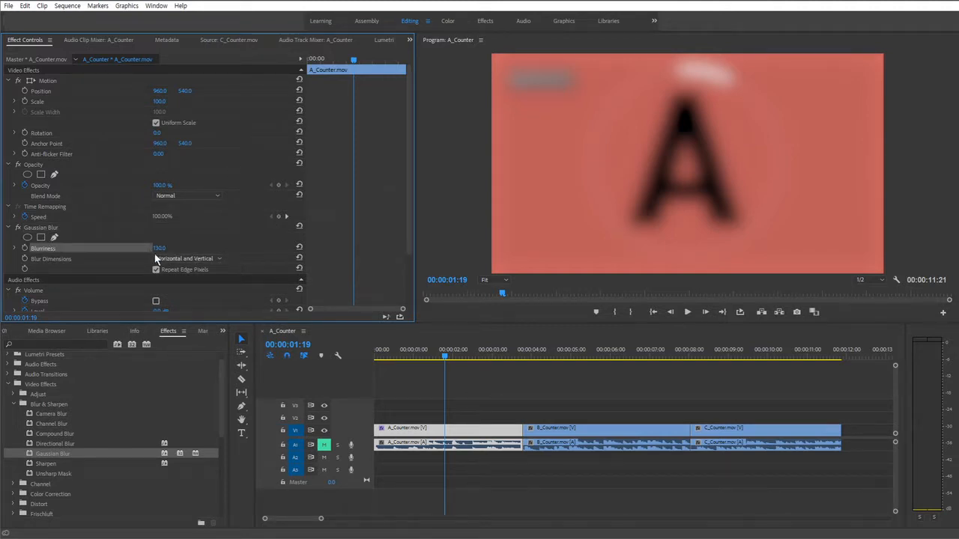
click(574, 354)
drag(606, 416, 623, 471)
drag(737, 397, 753, 472)
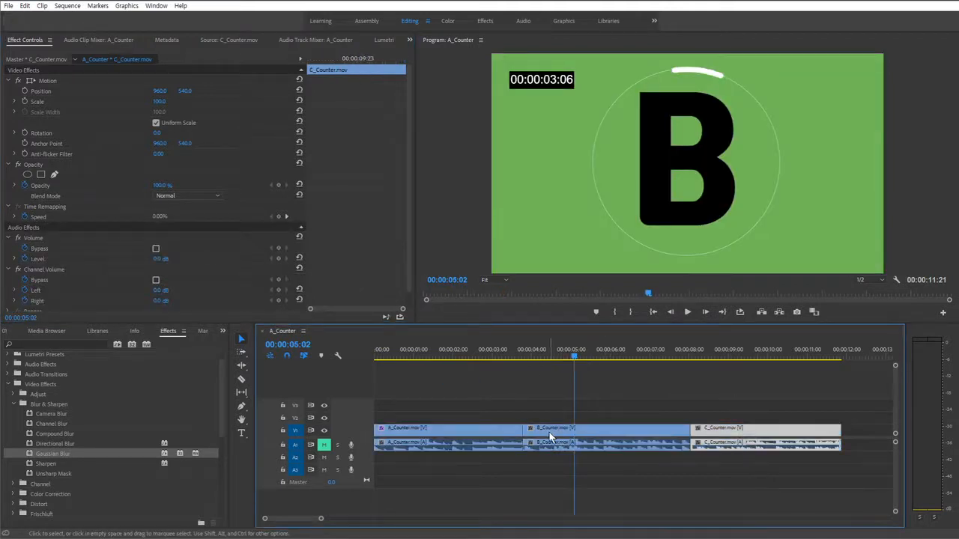
Step: Copy the Gaussian Blur from A_Counter, paste it onto the B_Counter clip and check the result at 00:00:04:22
click(451, 353)
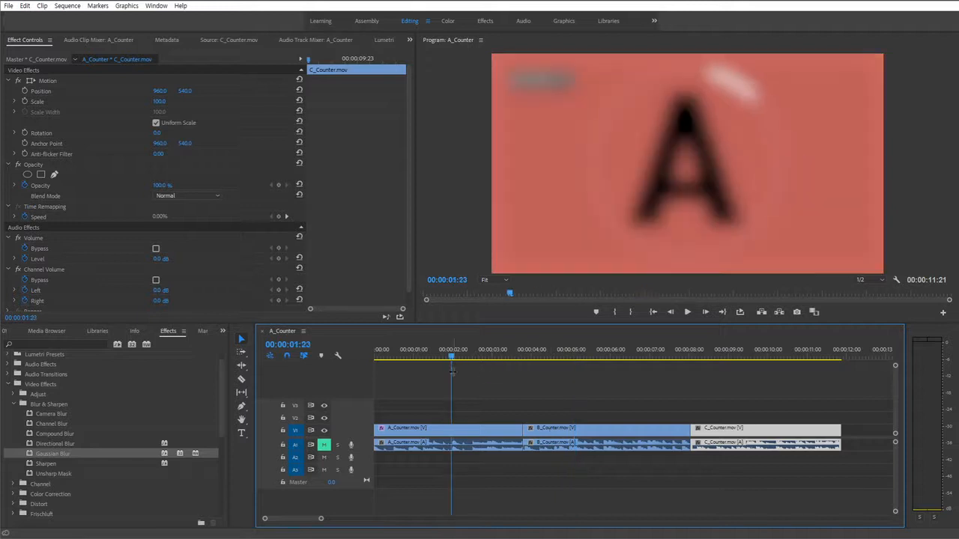
click(485, 390)
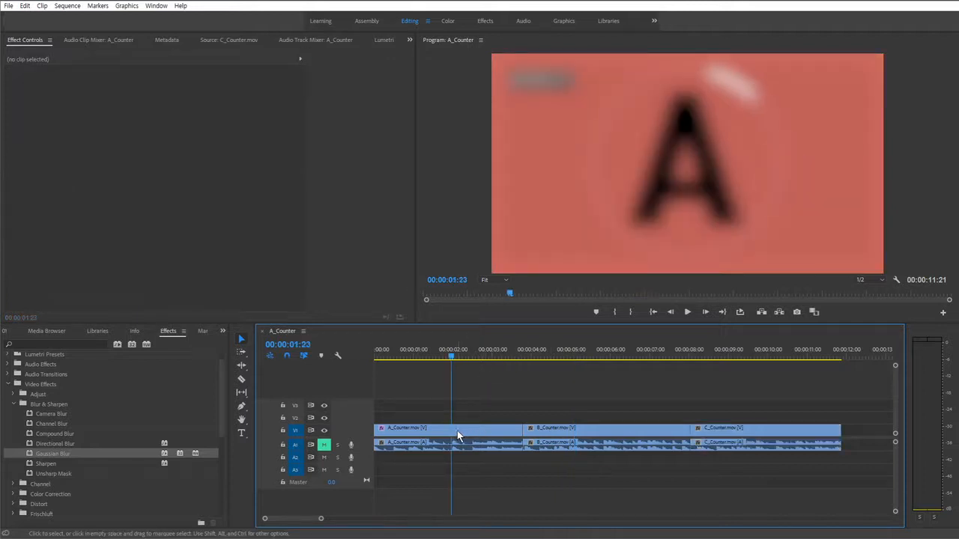
click(457, 431)
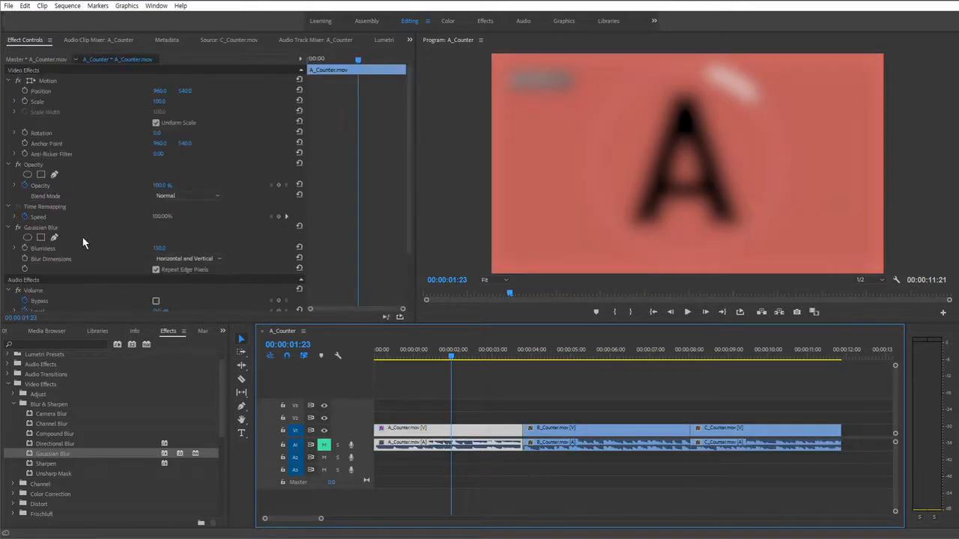
click(60, 227)
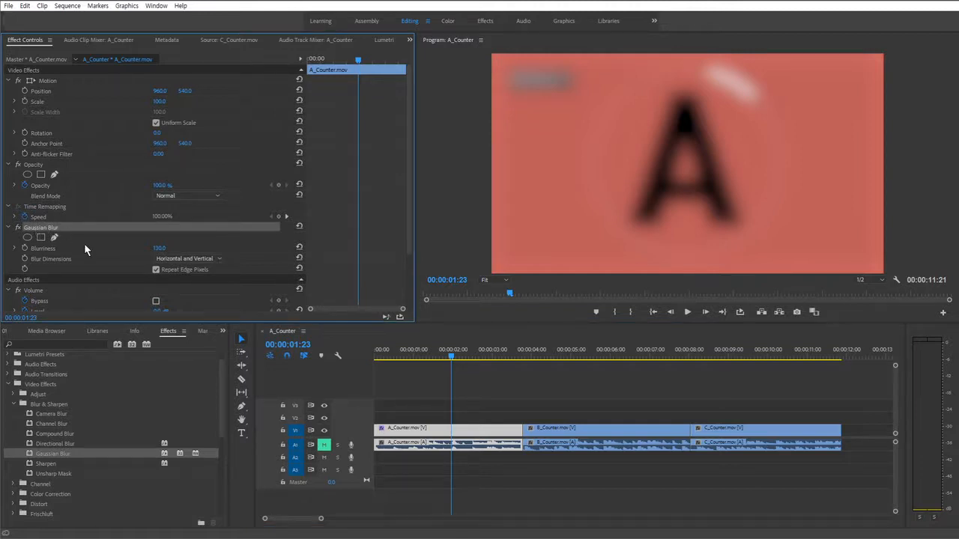
click(600, 356)
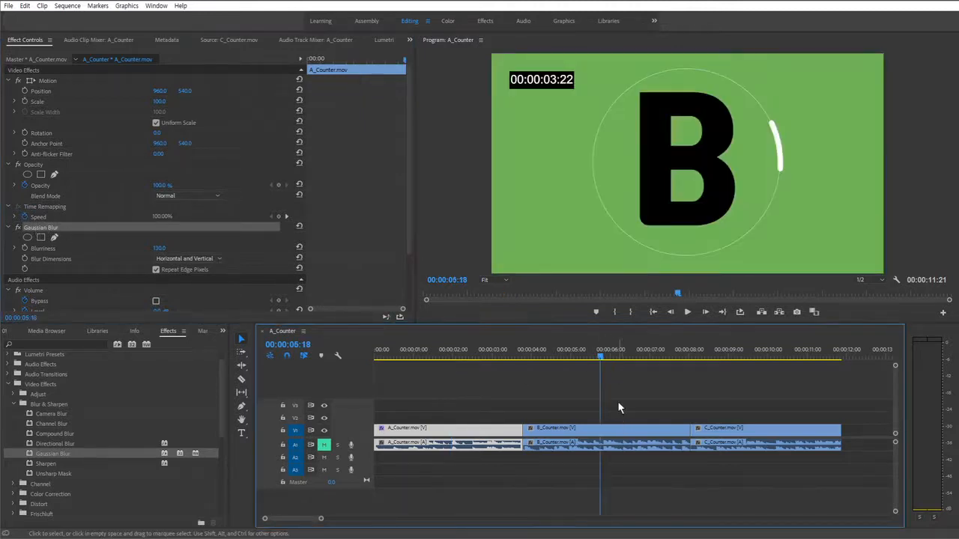
click(562, 436)
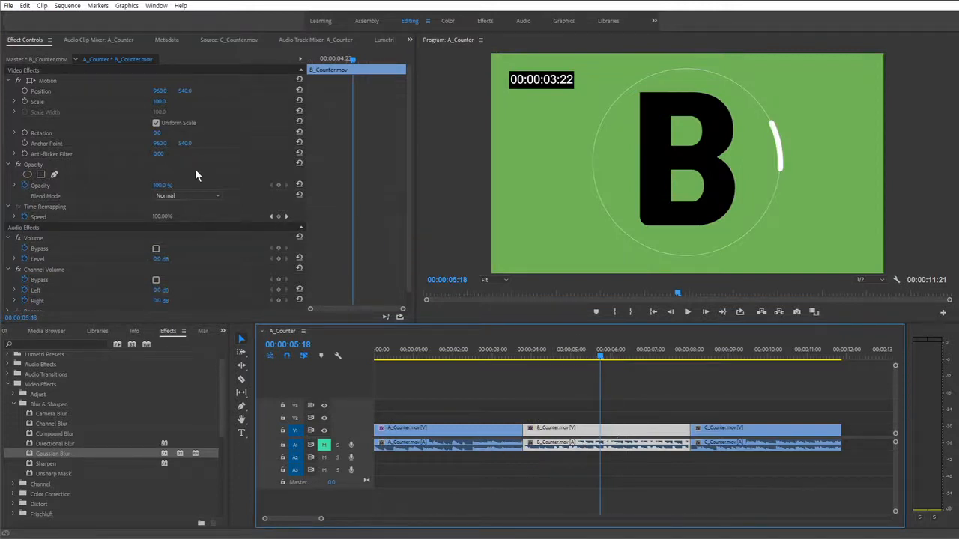
key(ctrl+v)
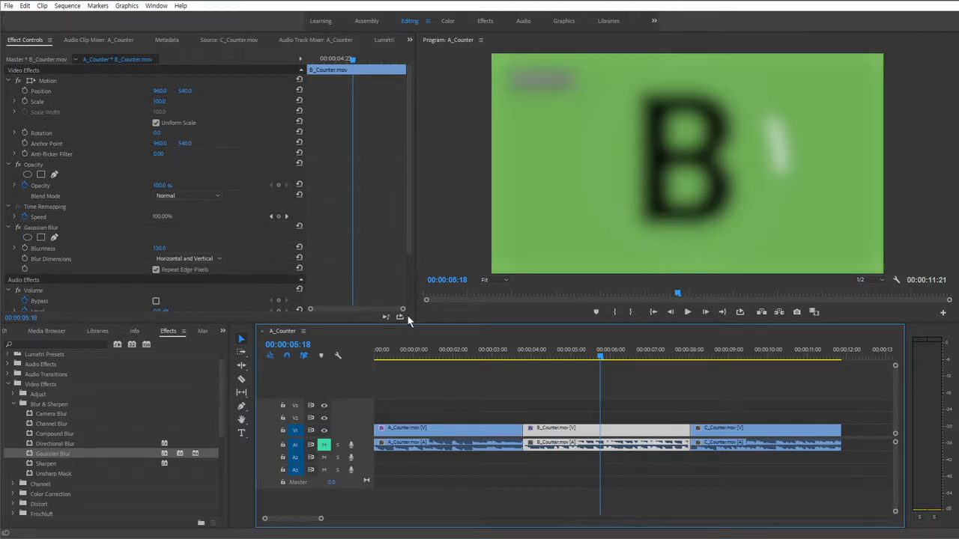
drag(535, 357, 569, 362)
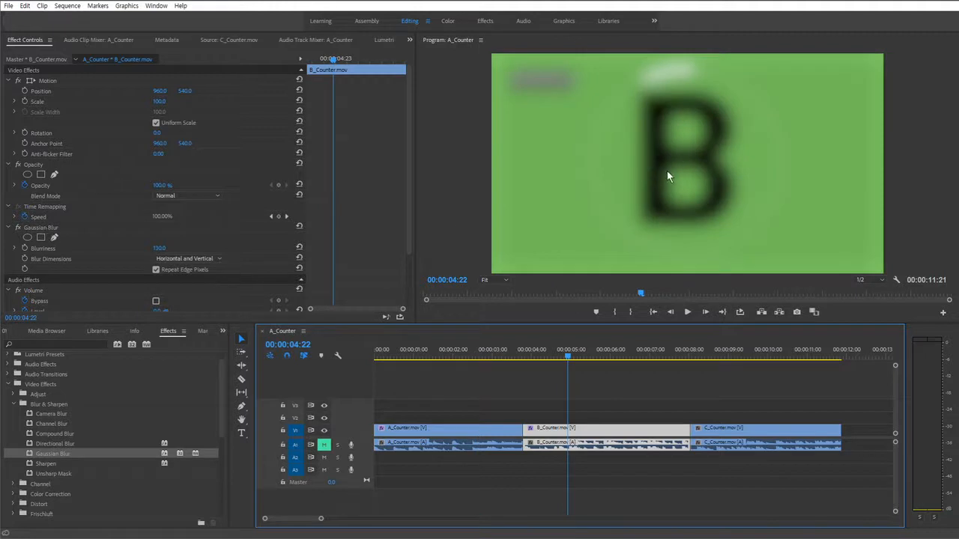
click(47, 227)
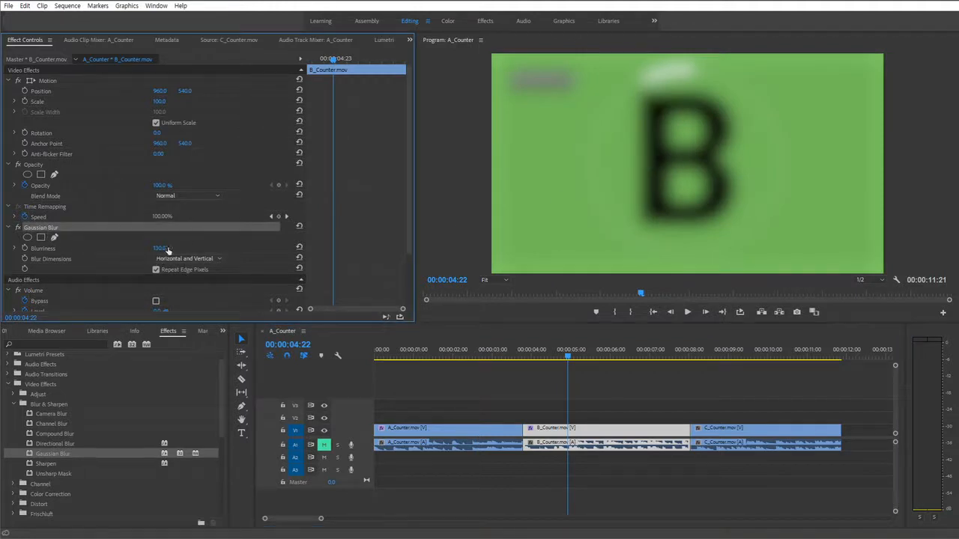
Step: Paste the copied Gaussian Blur onto C_Counter at 00:00:09:14, and delete it from that clip
click(751, 358)
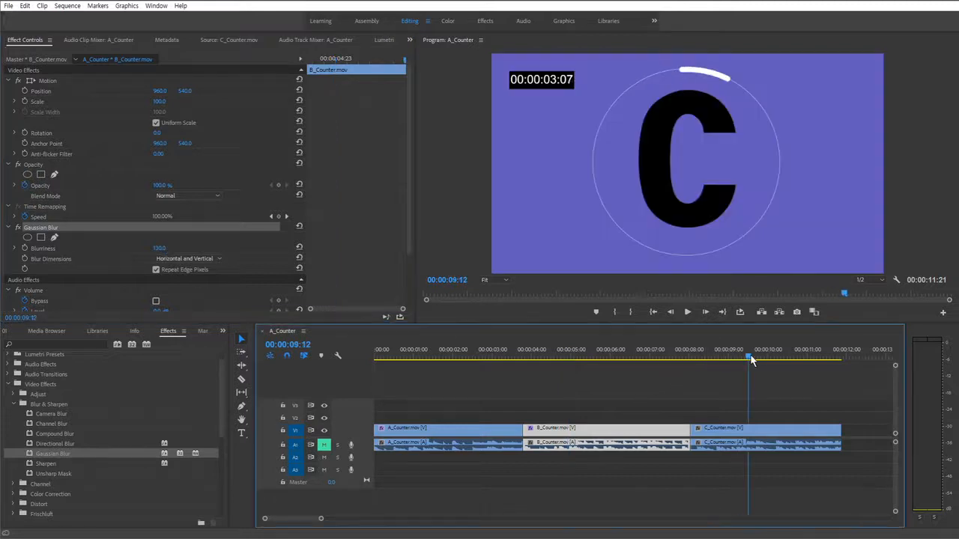
click(788, 444)
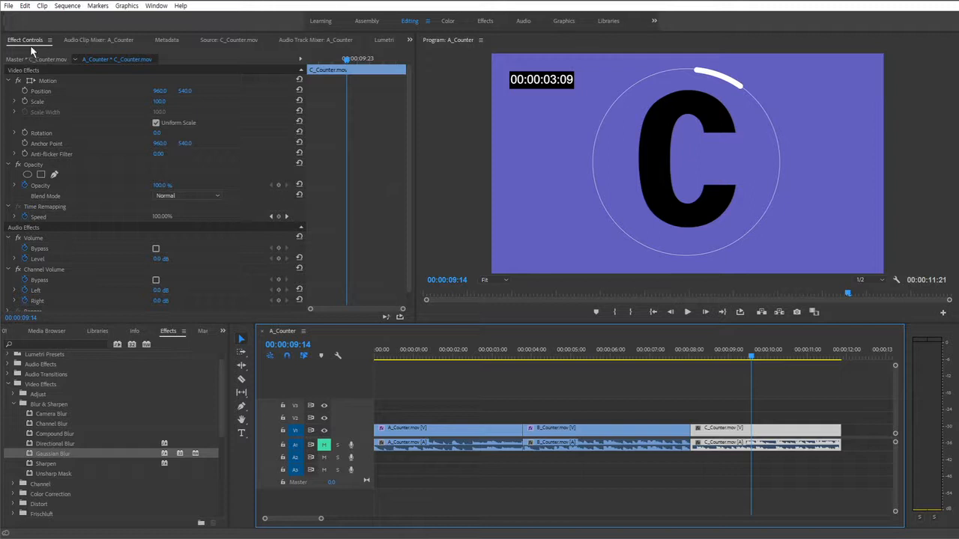
click(150, 68)
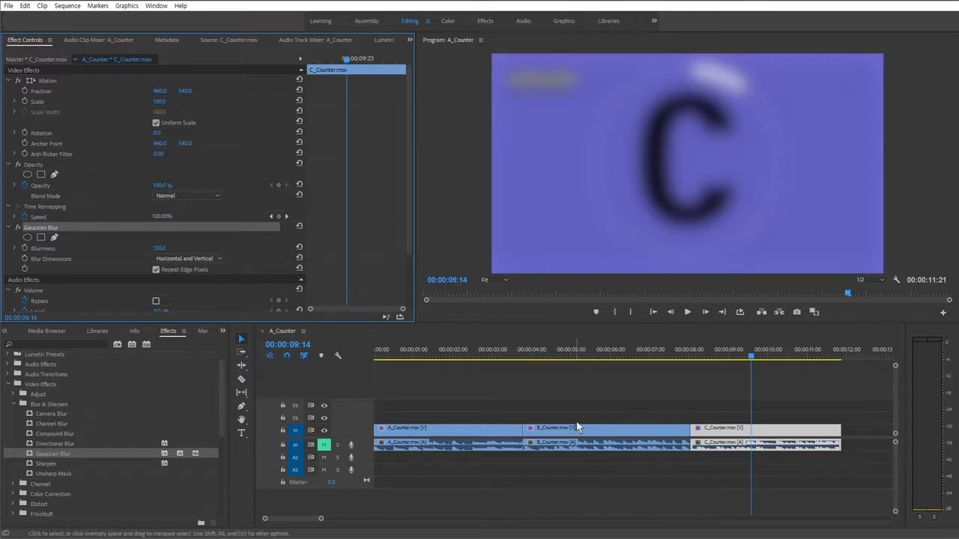
key(Delete)
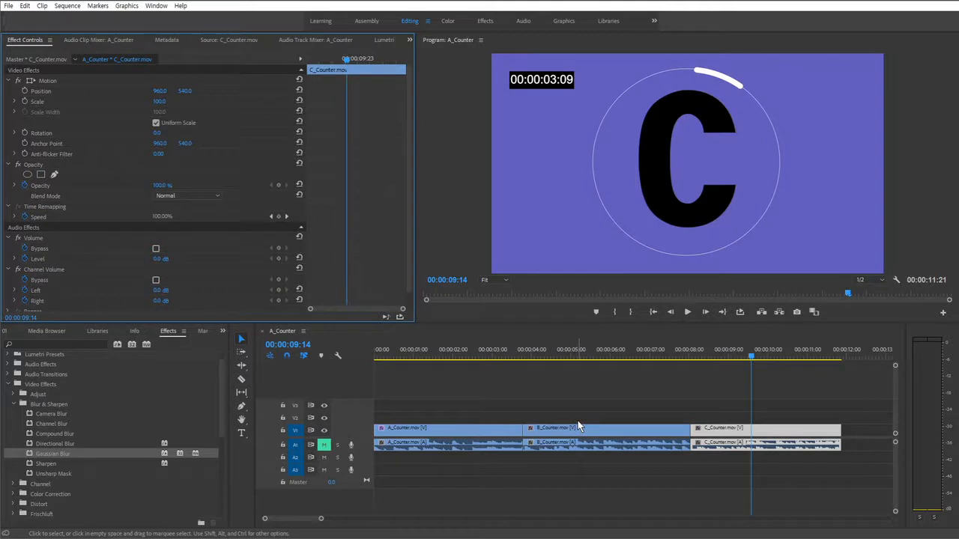
Step: Inspect the Gaussian Blur effect on the A_Counter clip around 00:00:01:05
click(422, 353)
click(458, 465)
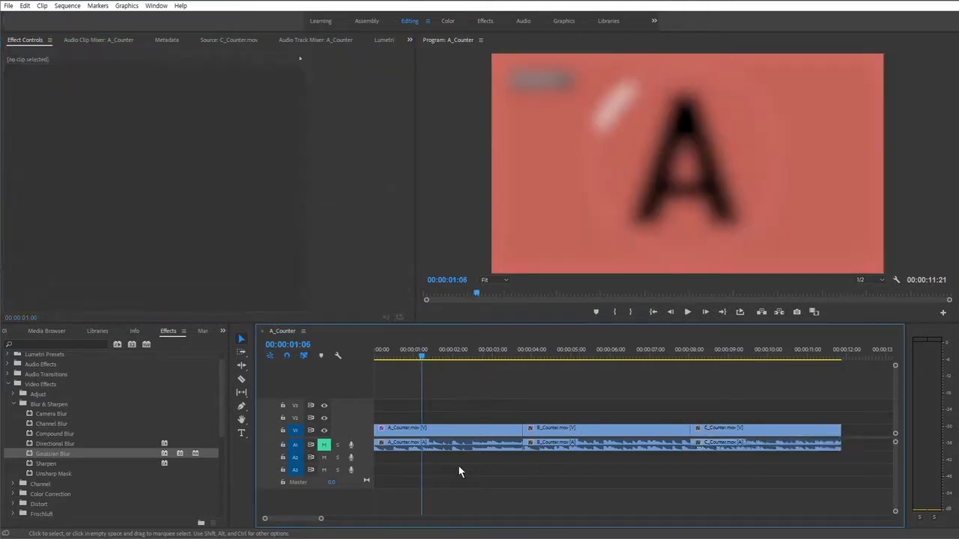
click(436, 430)
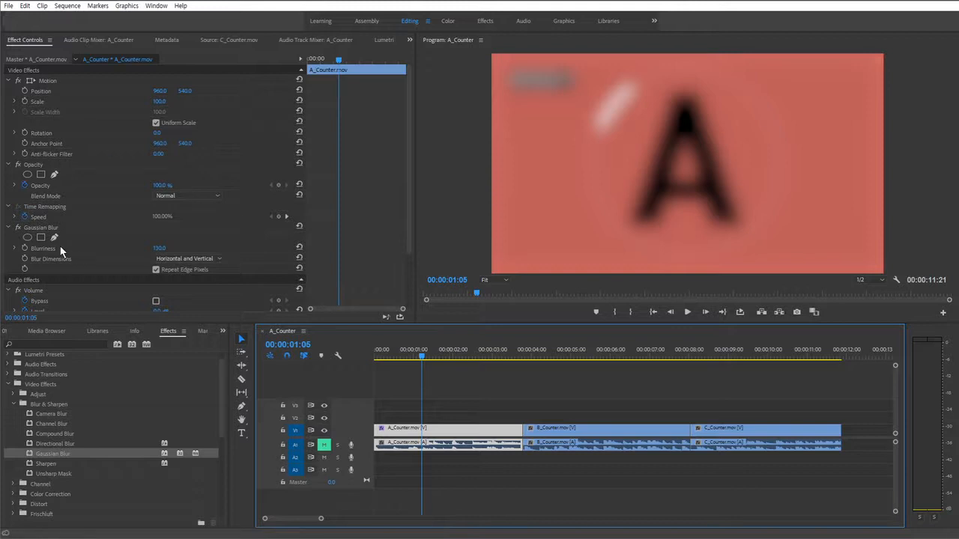
click(43, 229)
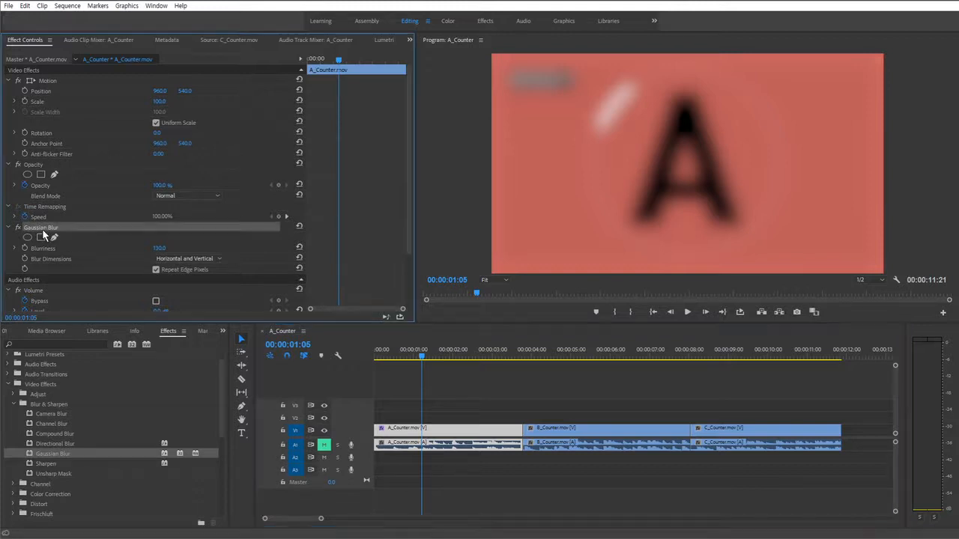
click(490, 397)
click(454, 430)
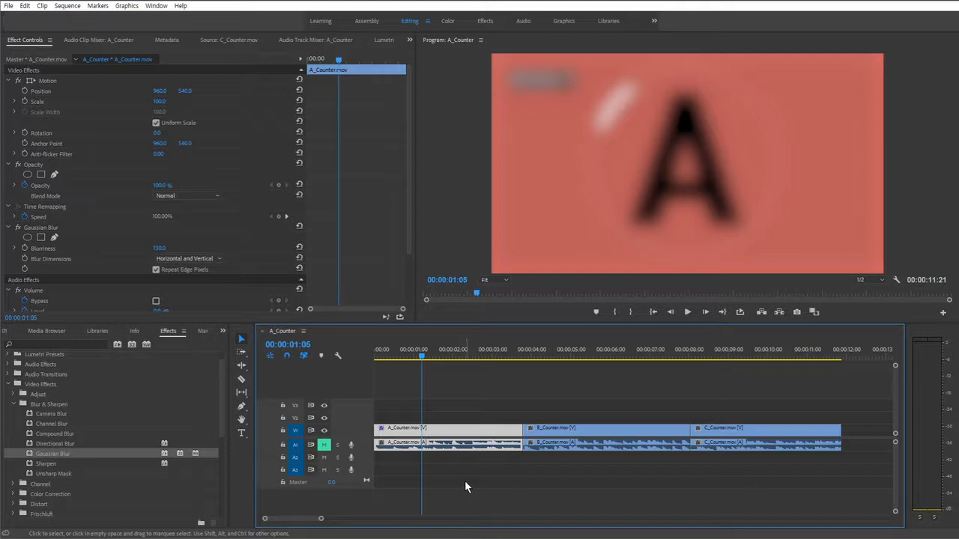
click(469, 476)
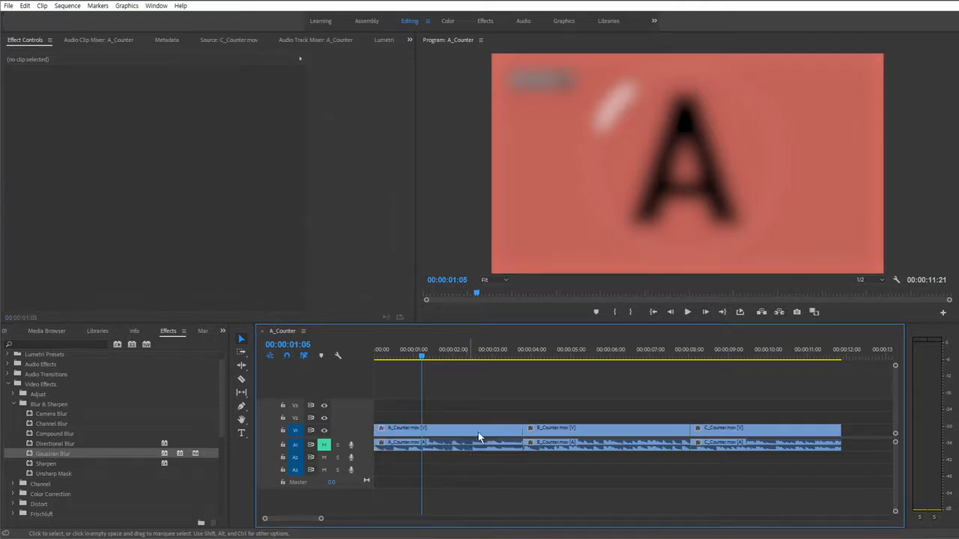
Step: Copy the whole A_Counter clip, paste it at 00:00:12:20 and check the copy at 00:00:14:01 with the full sequence in view
click(478, 433)
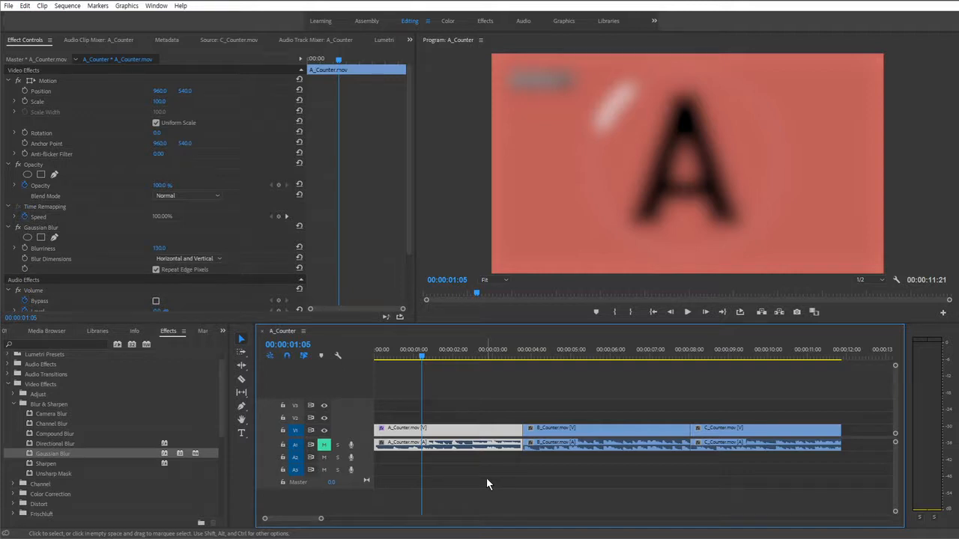
click(487, 478)
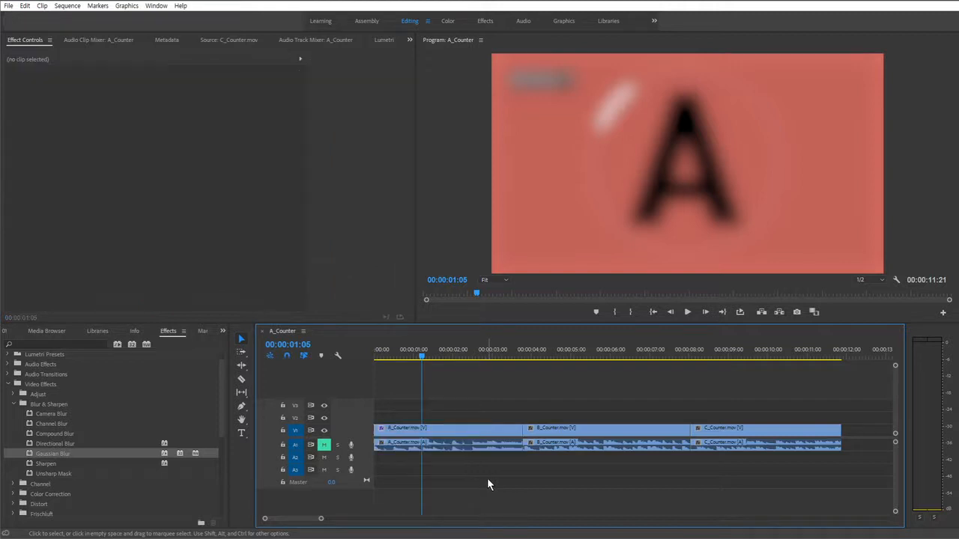
click(880, 349)
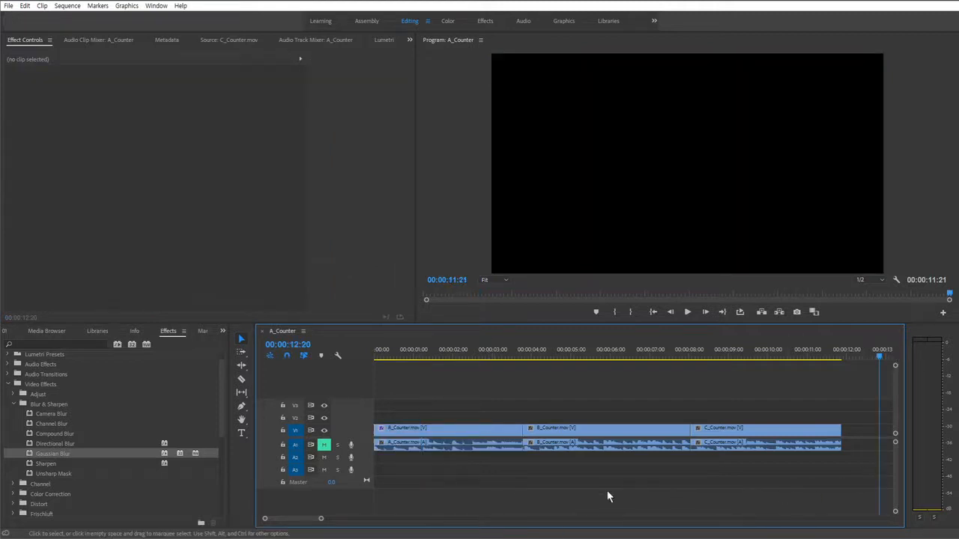
key(ctrl+v)
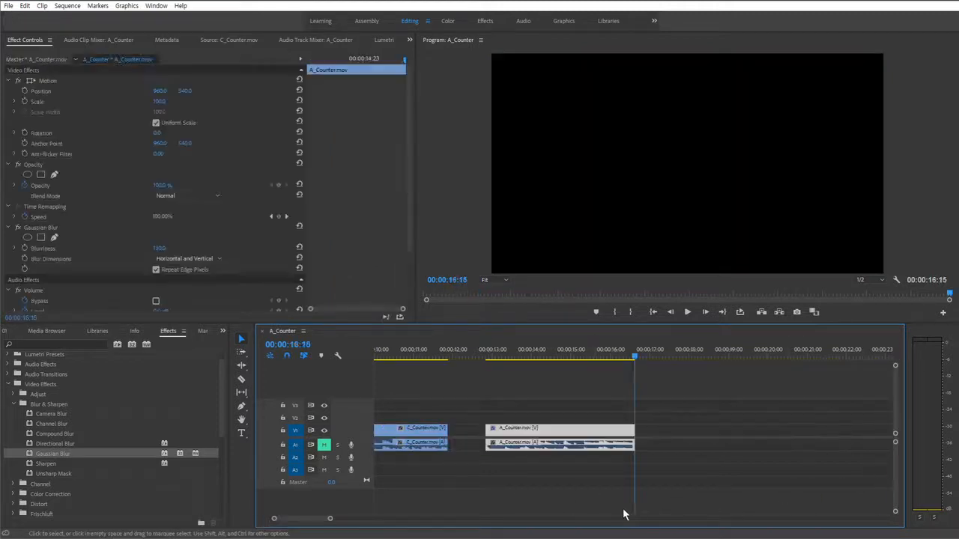
click(532, 358)
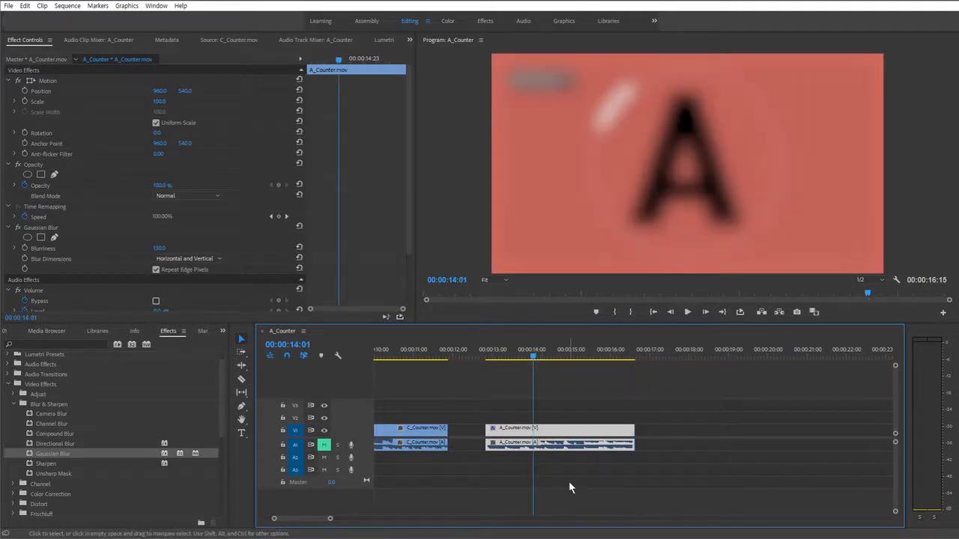
key(backslash)
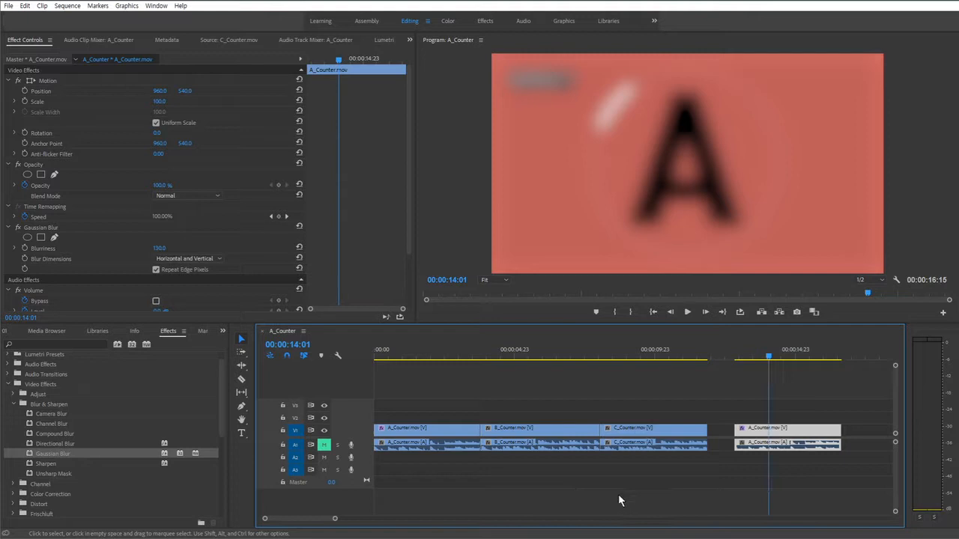
Step: Compare the original A_Counter with its pasted copy at 00:00:14:05, and delete the copy
click(434, 359)
click(439, 443)
click(774, 357)
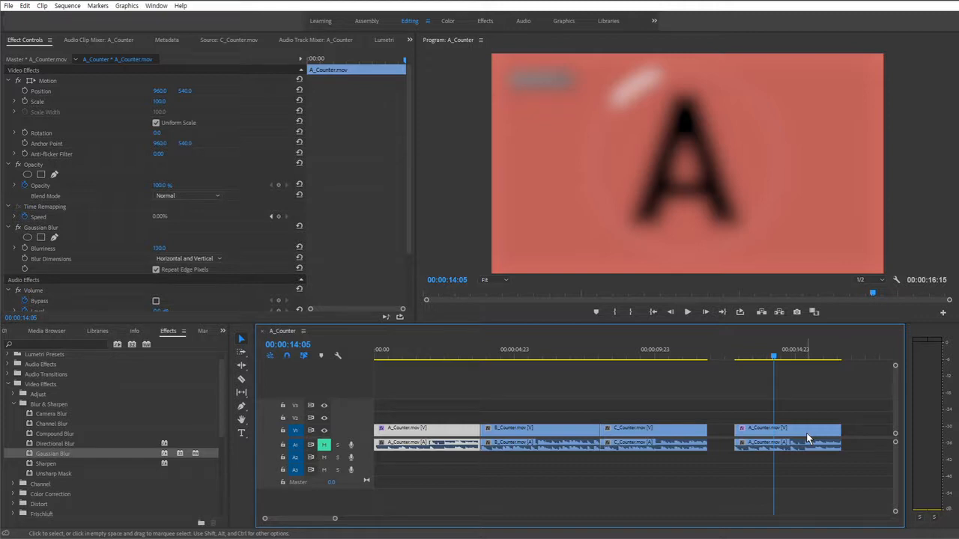
click(730, 386)
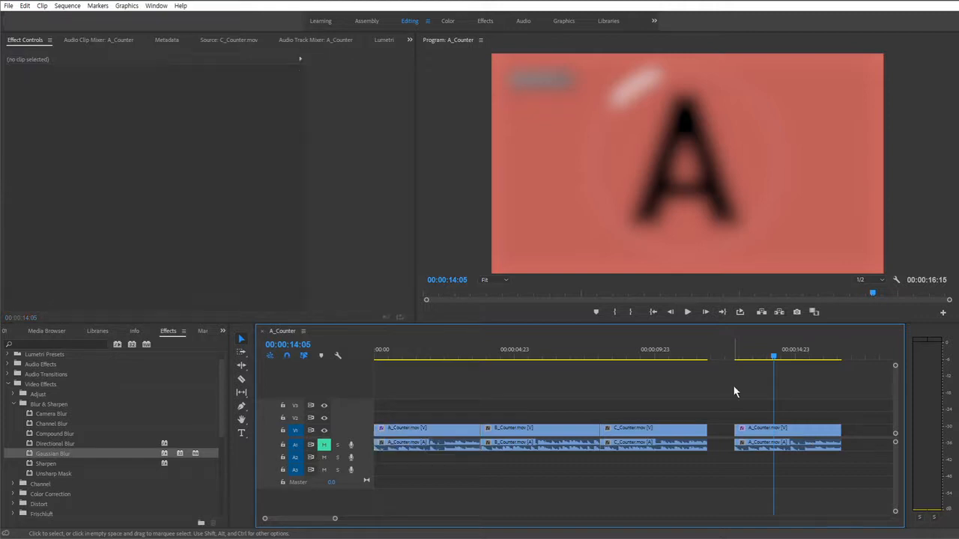
click(798, 433)
key(Delete)
Step: Copy the A_Counter clip and place the playhead at 00:00:05:06 over B_Counter
click(414, 352)
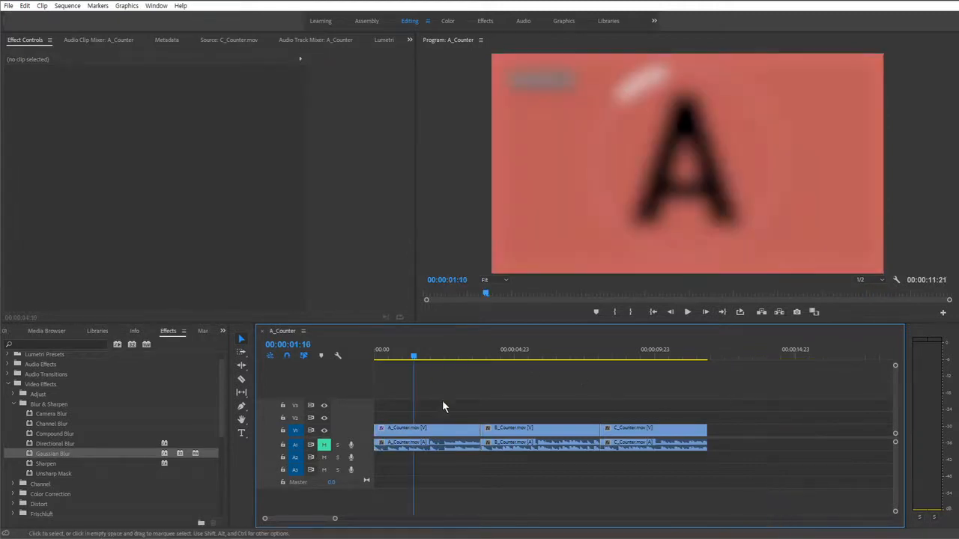
click(437, 442)
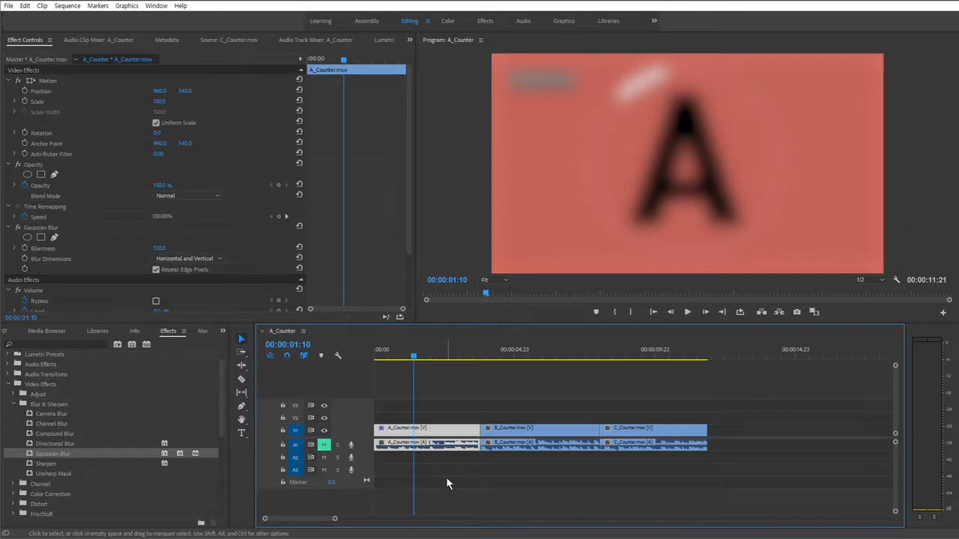
click(523, 355)
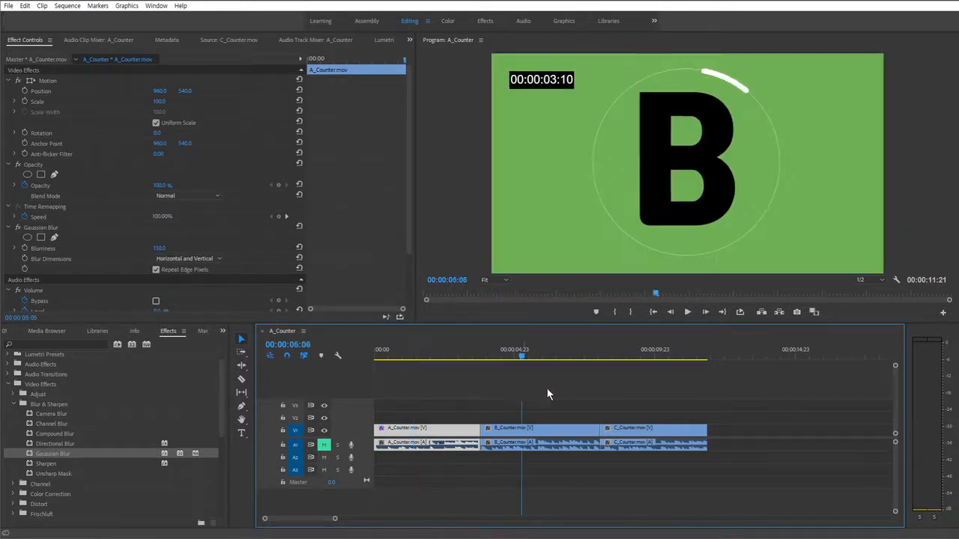
Step: Select the B_Counter and C_Counter clips together and examine where the Paste Attributes command is offered
click(549, 489)
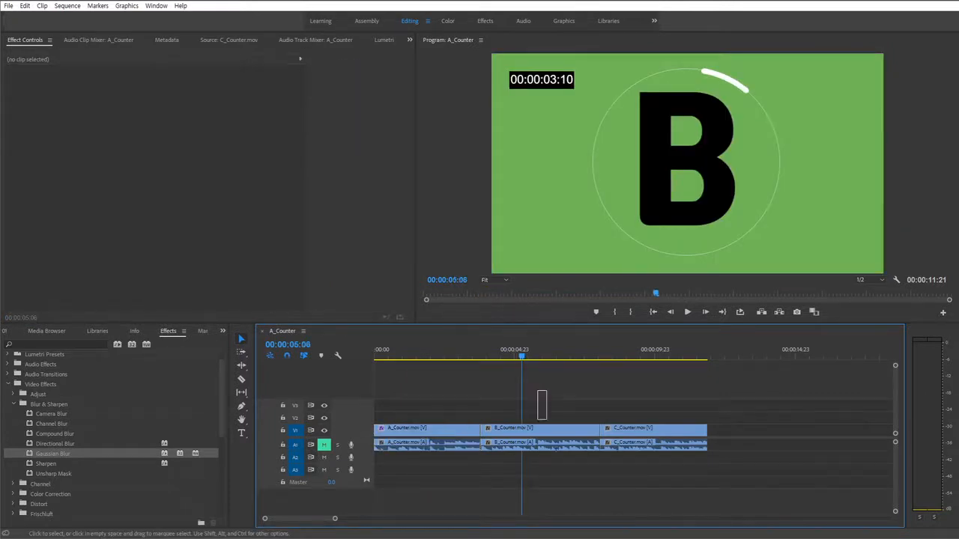
click(555, 441)
drag(560, 384, 735, 474)
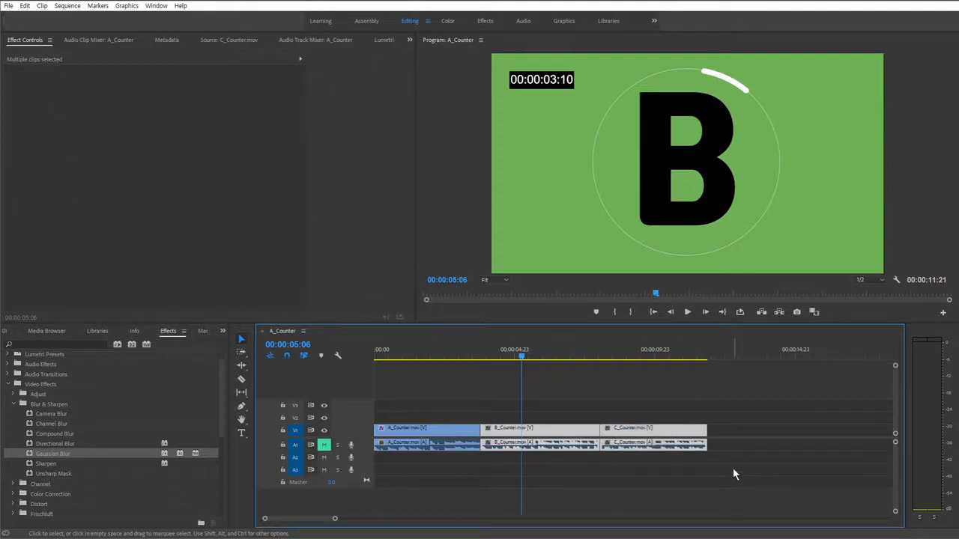
click(572, 489)
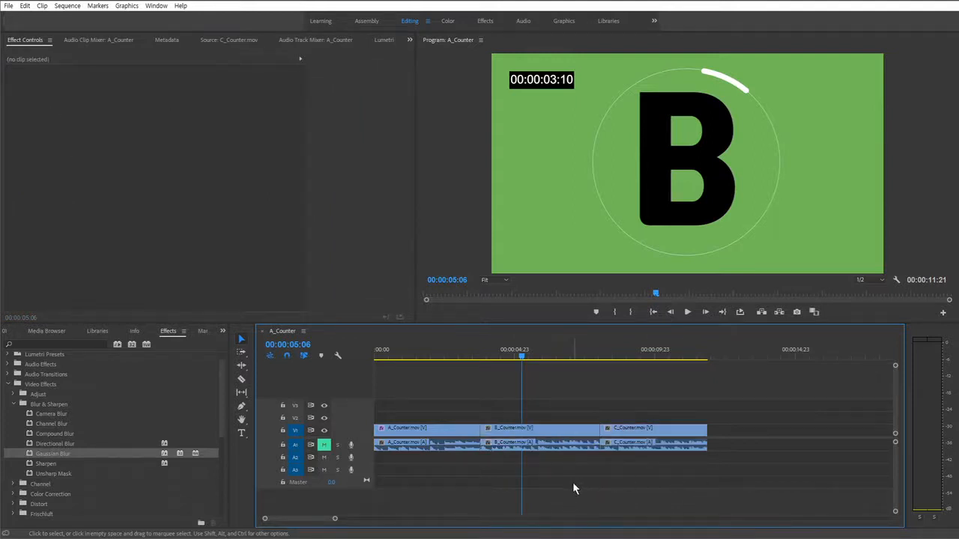
drag(557, 399, 616, 492)
click(564, 396)
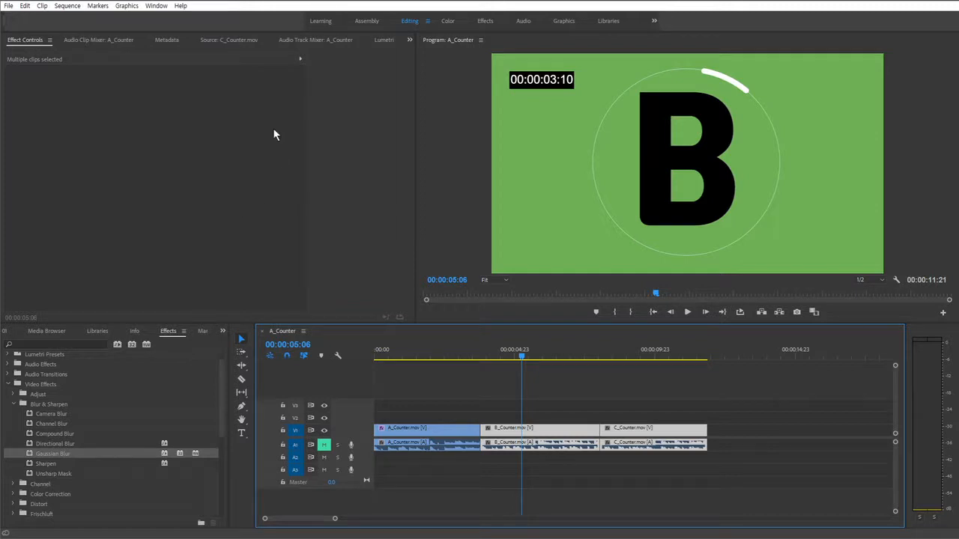
click(25, 5)
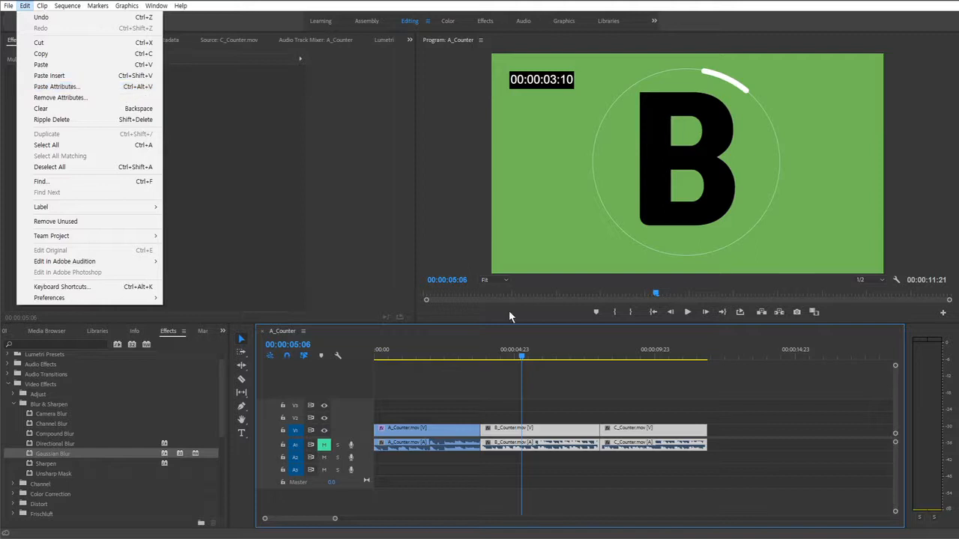
click(626, 398)
drag(565, 394, 656, 494)
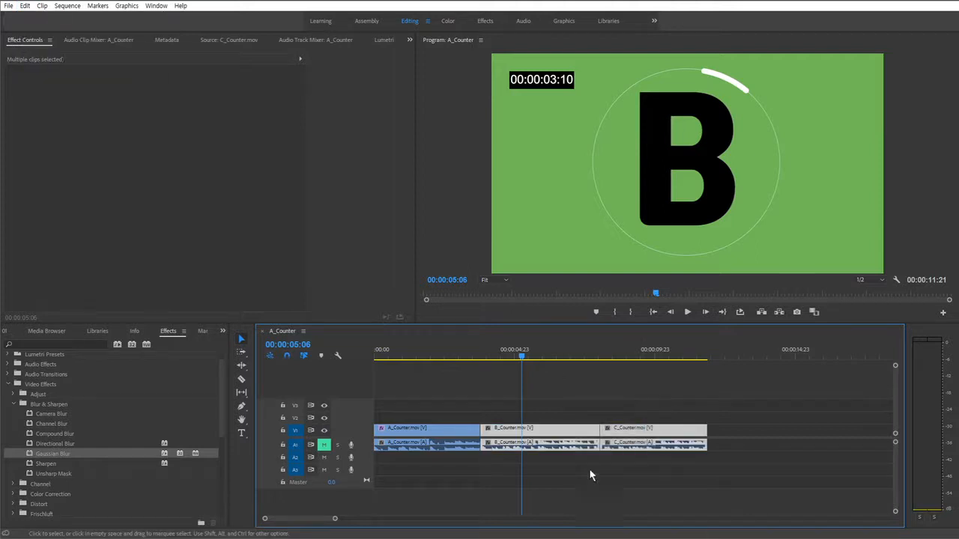
right_click(539, 430)
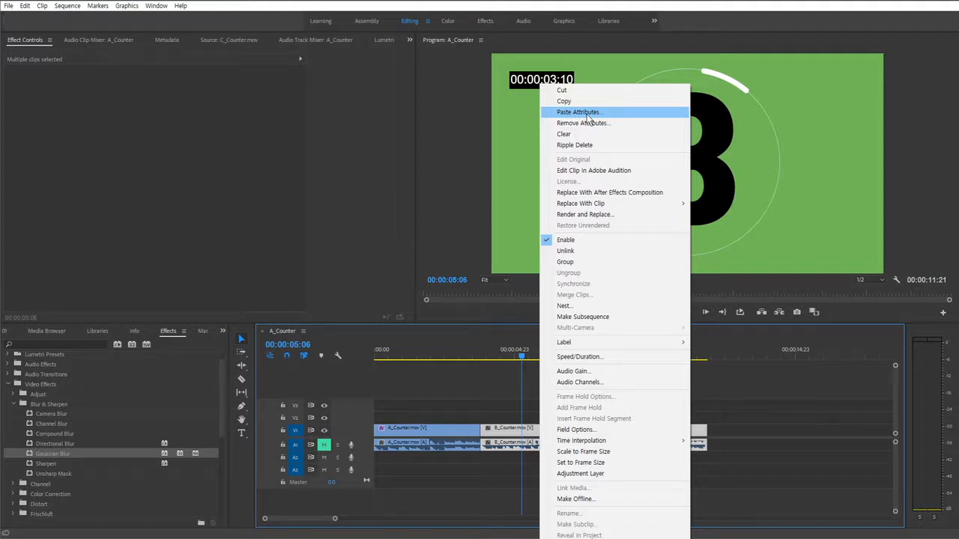
click(503, 397)
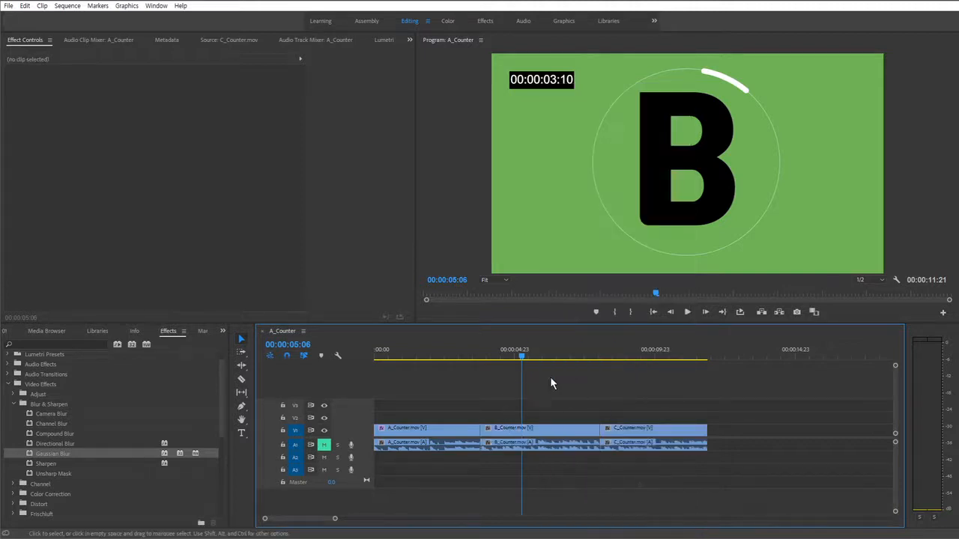
Step: Start Paste Attributes for B_Counter and C_Counter, excluding Motion, Opacity and Time Remapping while keeping Gaussian Blur
drag(550, 379, 652, 501)
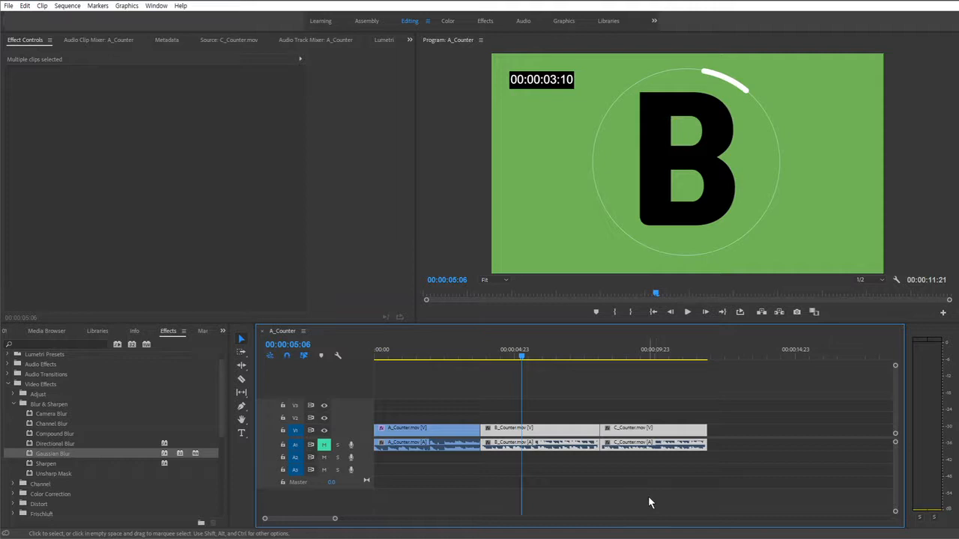
key(ctrl+alt+v)
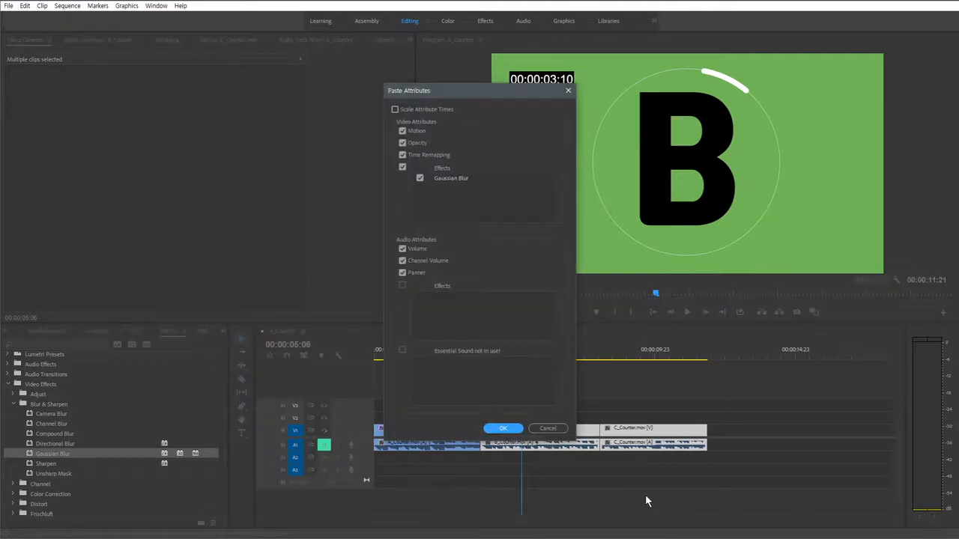
drag(449, 89, 757, 134)
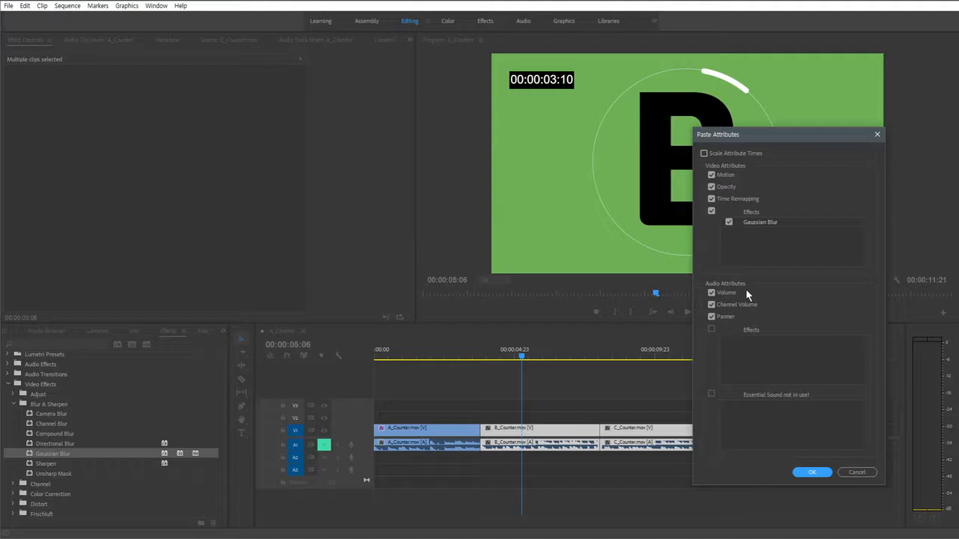
click(771, 242)
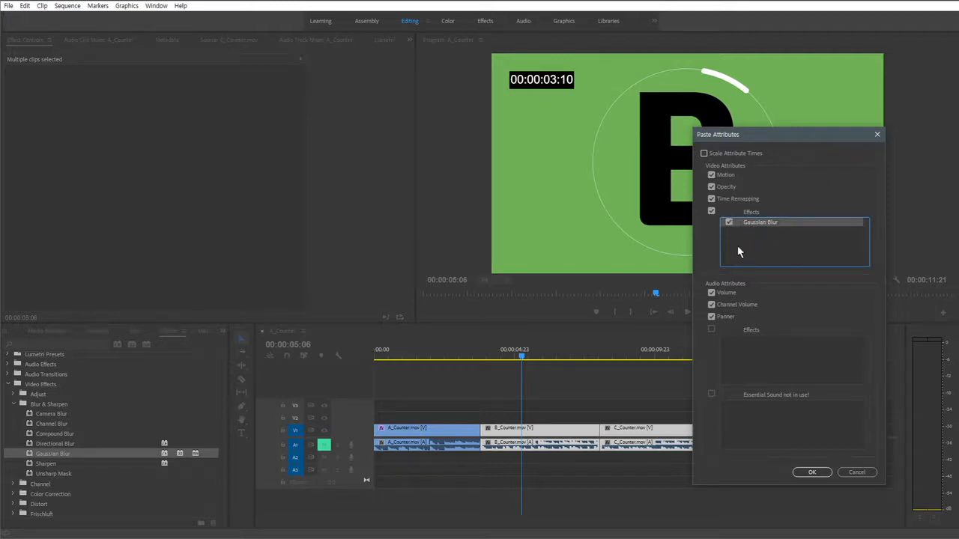
click(711, 199)
click(711, 187)
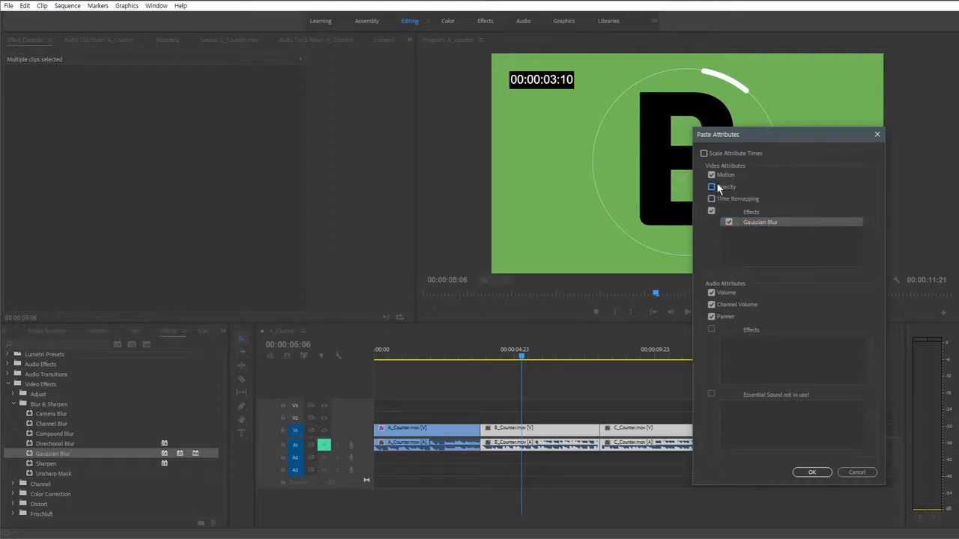
click(712, 174)
click(780, 226)
click(771, 221)
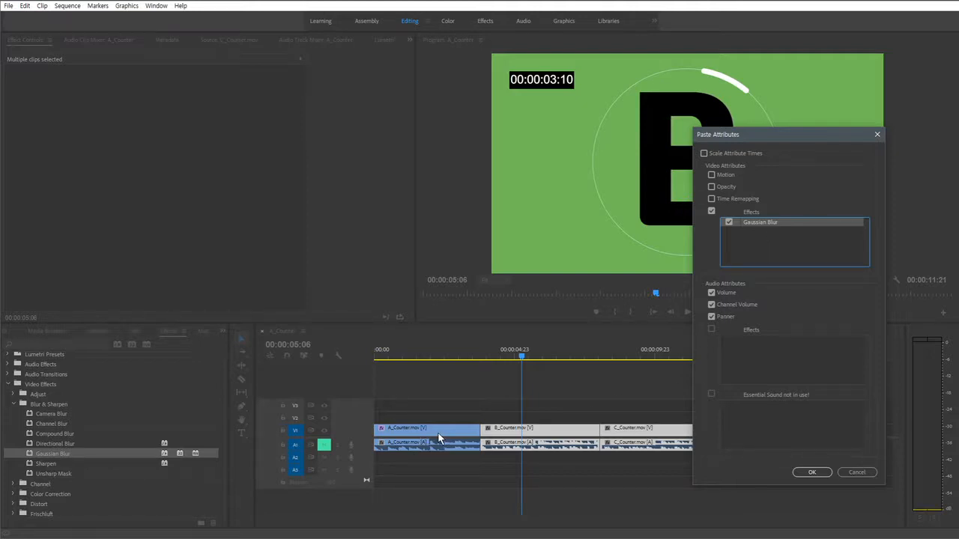
Step: Exclude Volume, Channel Volume and Panner, and paste only the Gaussian Blur onto B_Counter and C_Counter
click(724, 293)
click(724, 306)
click(724, 317)
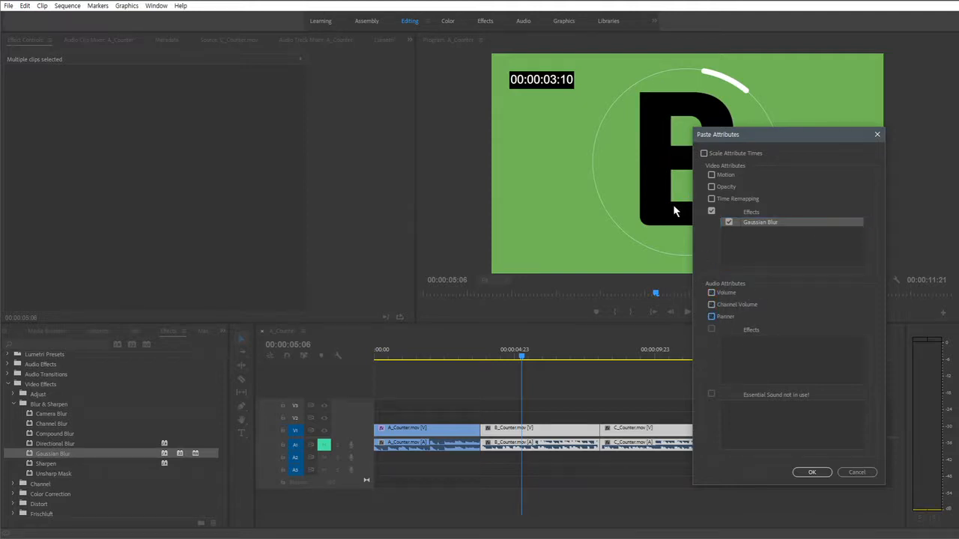
click(778, 244)
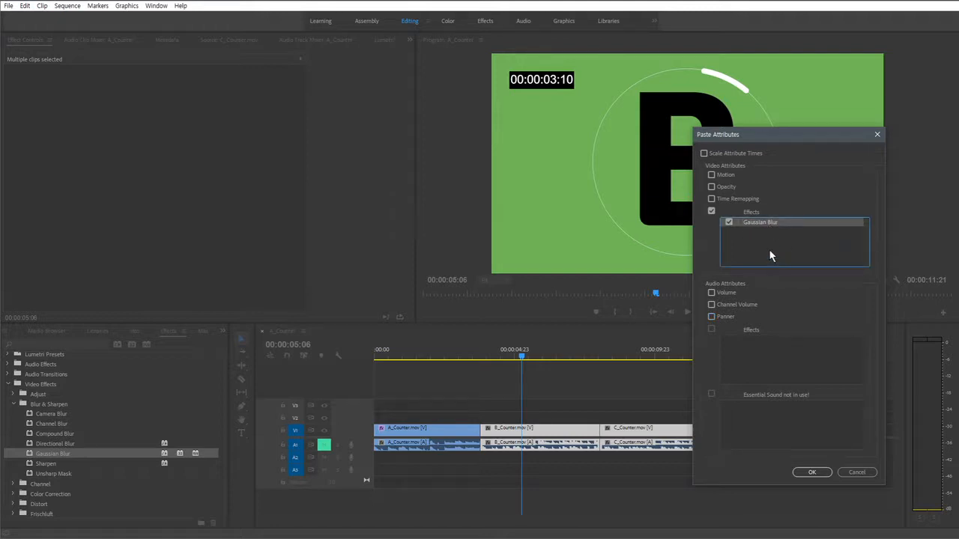
click(814, 473)
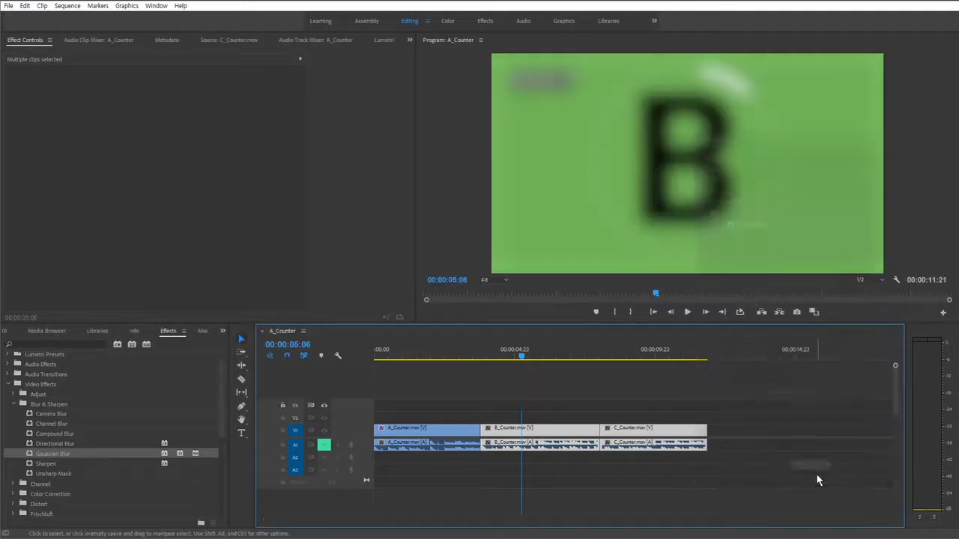
Step: Check the pasted Gaussian Blur and its settings on B_Counter at 00:00:05:14
click(530, 504)
drag(522, 349, 531, 351)
click(549, 429)
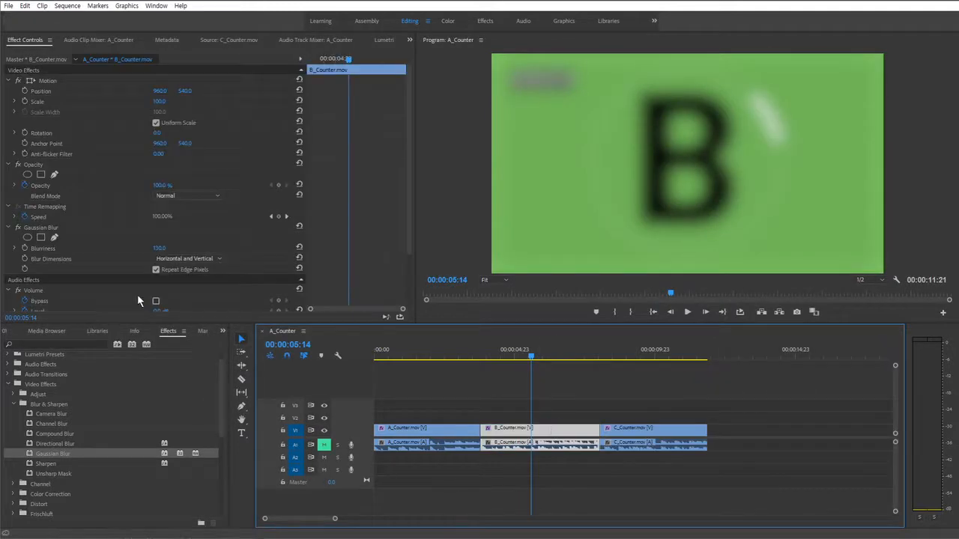
click(51, 228)
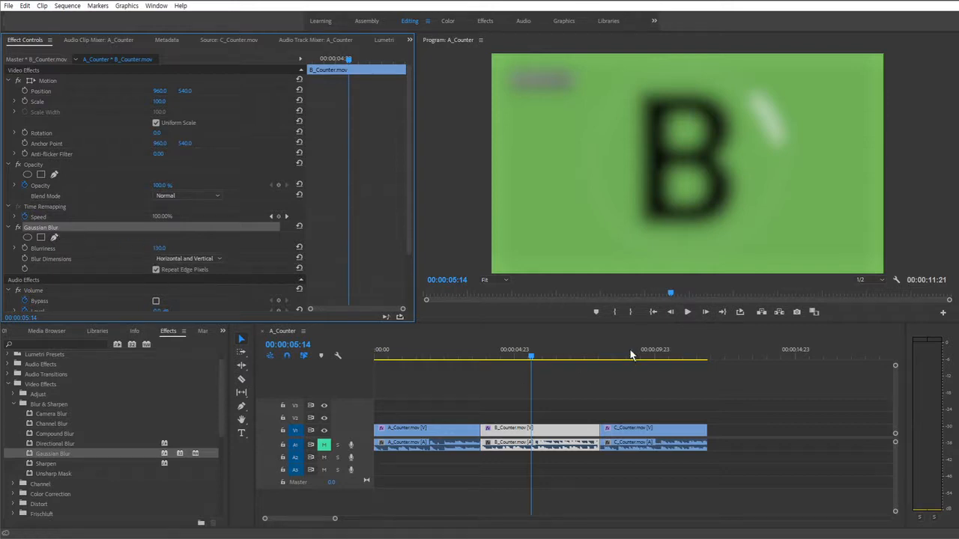
Step: Check the pasted Gaussian Blur settings on C_Counter at 00:00:09:21 and view B_Counter's blurred picture again at 00:00:05:23
click(651, 353)
click(655, 429)
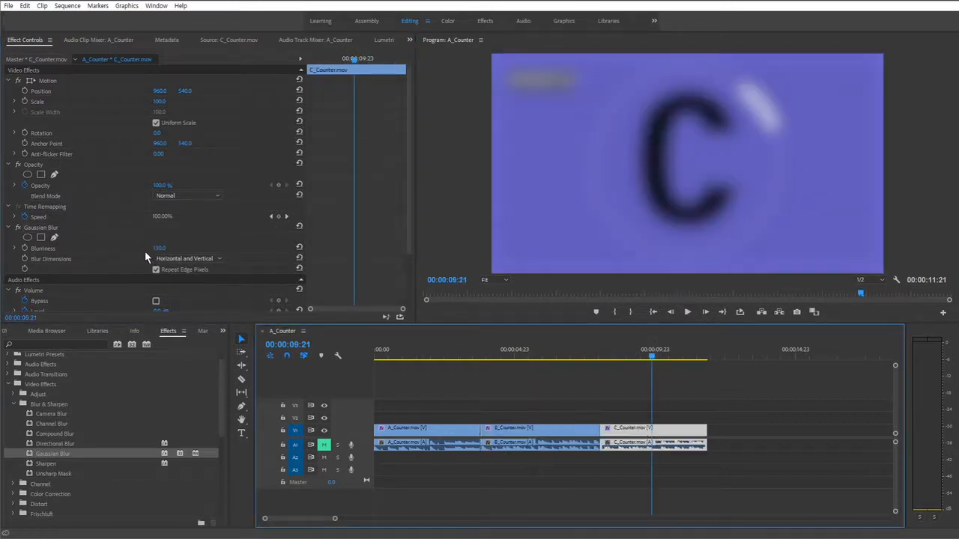
click(528, 356)
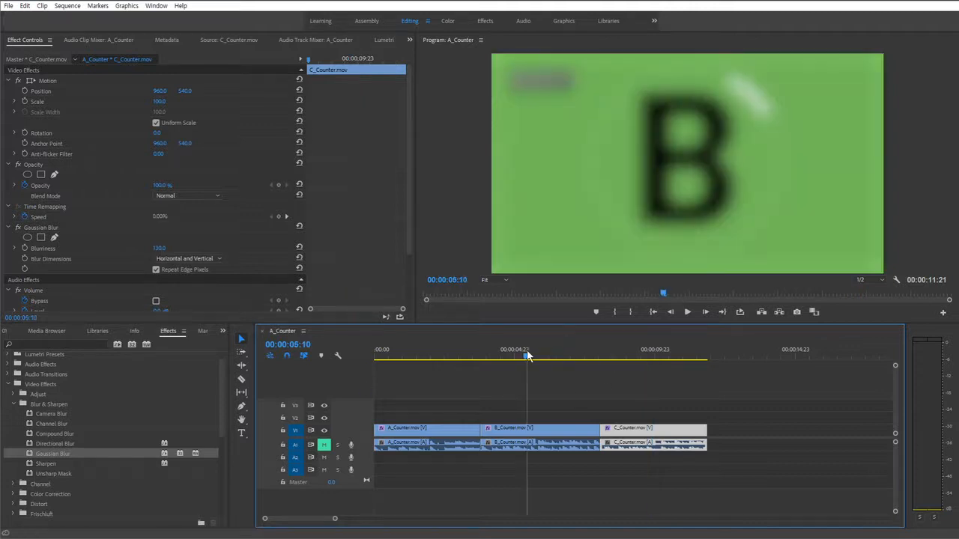
drag(528, 353, 542, 367)
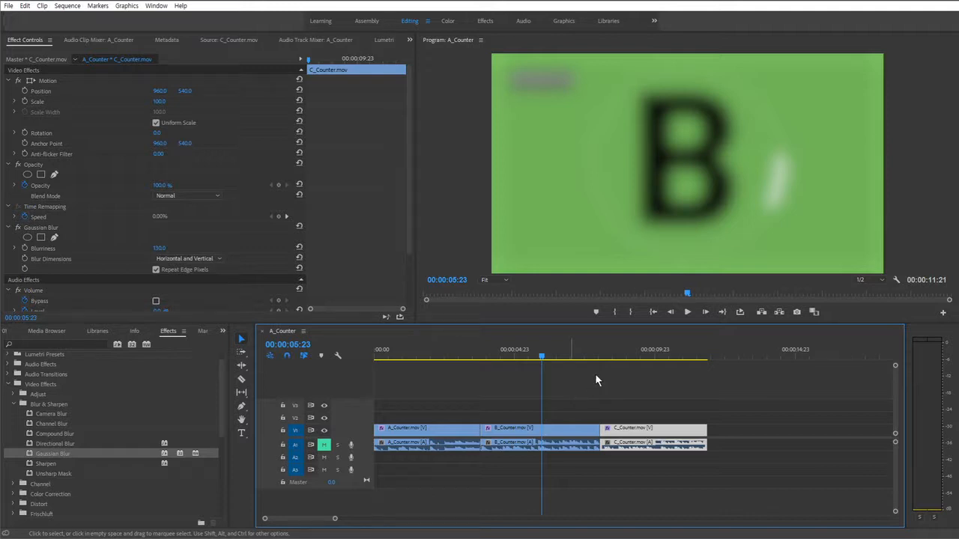
click(739, 402)
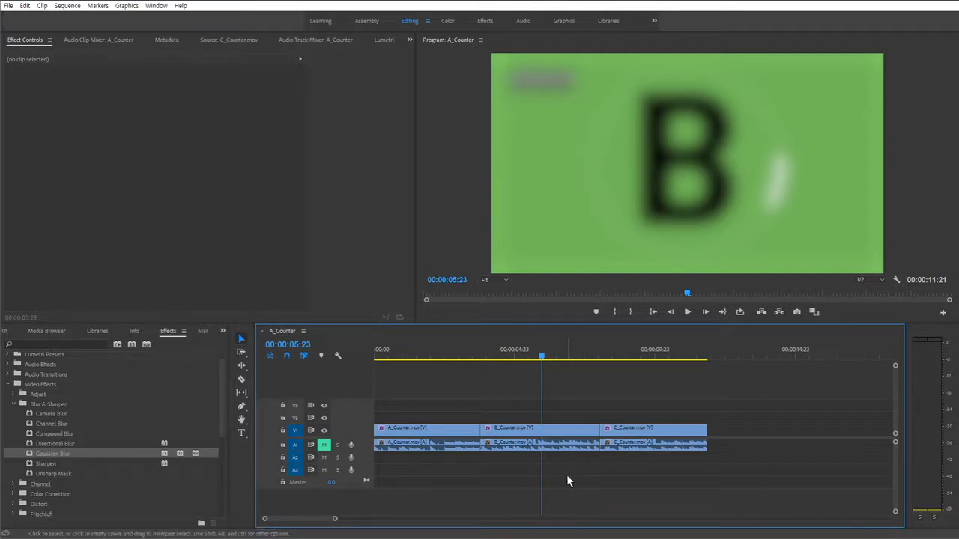
Step: Delete the Gaussian Blur from A_Counter at 00:00:02:05 and undo the deletion
click(437, 350)
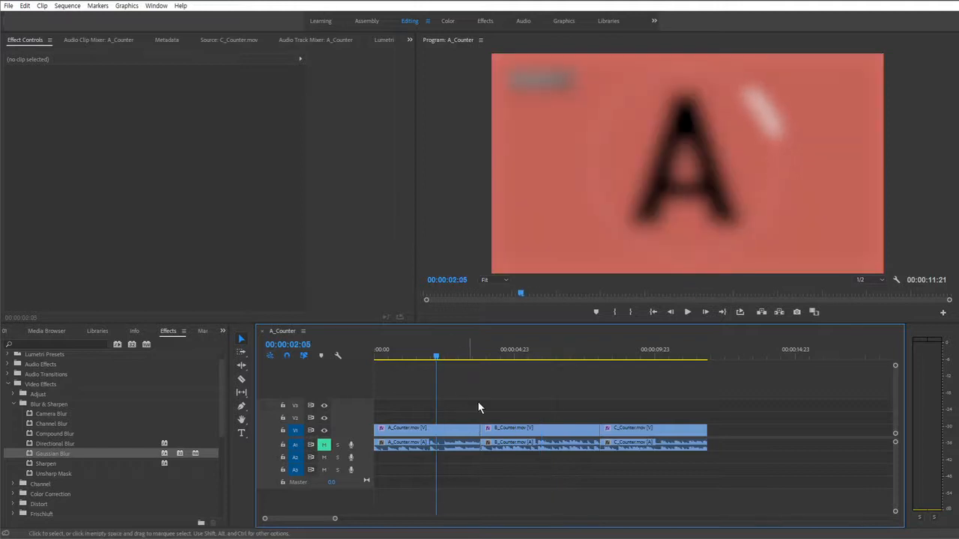
click(450, 433)
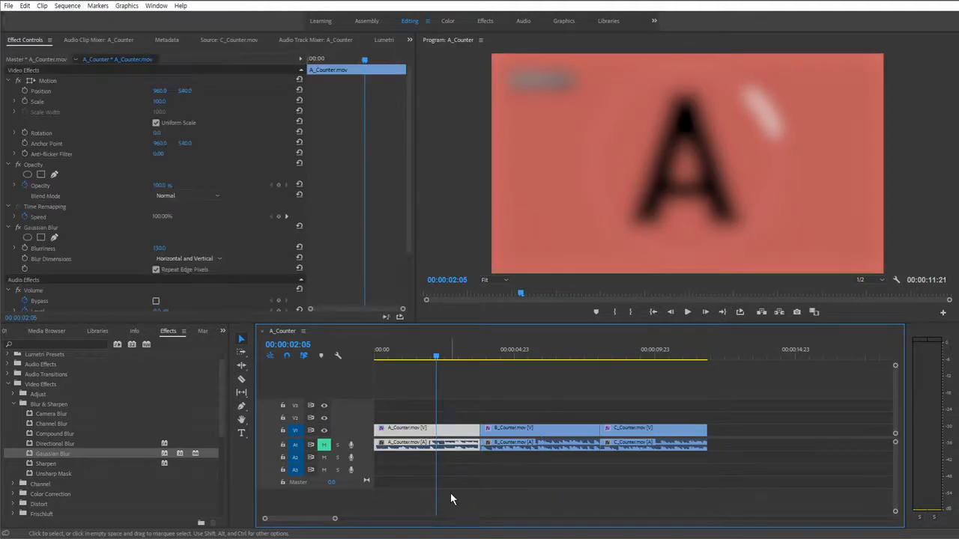
drag(450, 490, 450, 473)
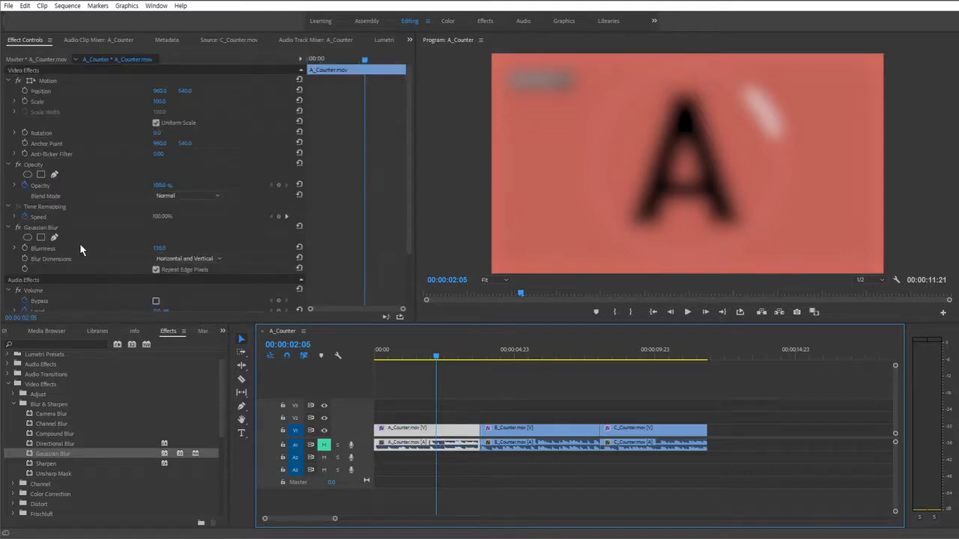
click(51, 230)
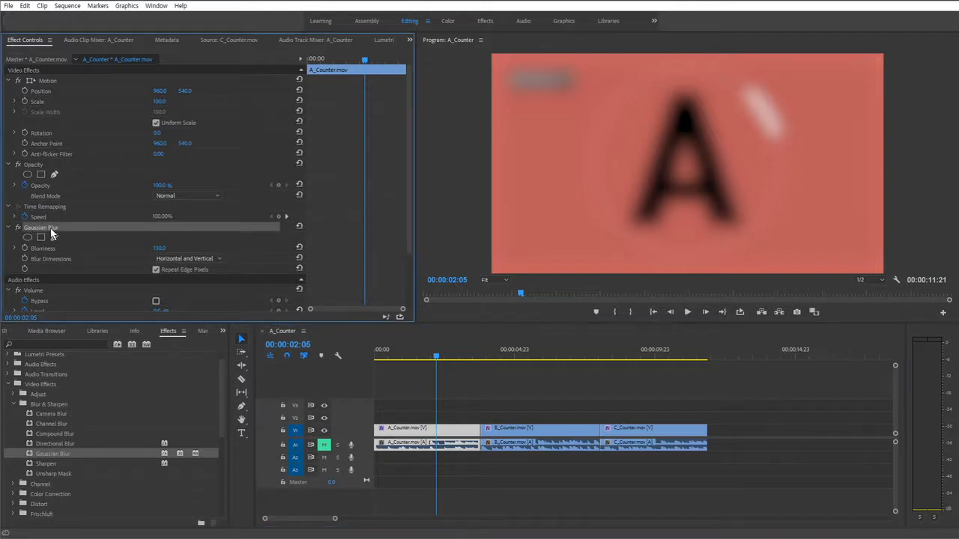
key(Delete)
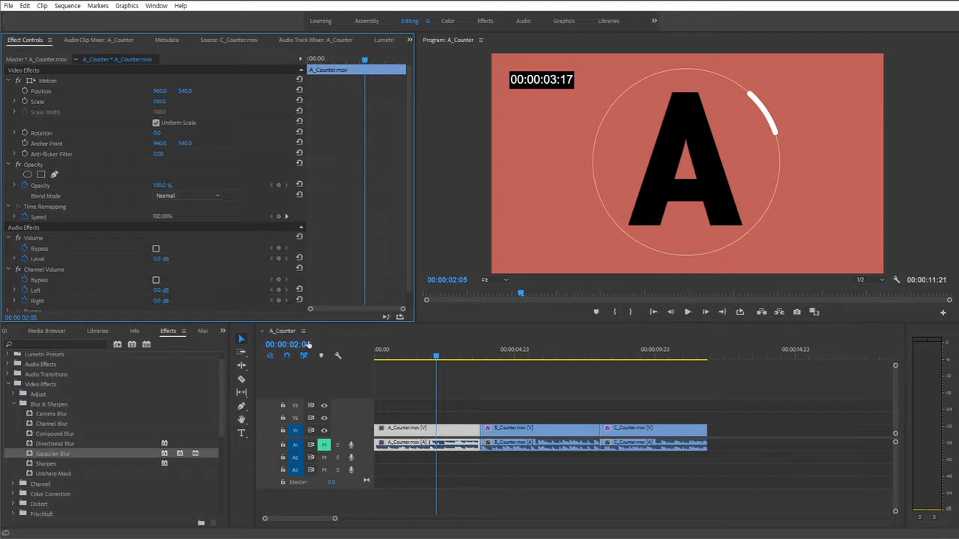
key(ctrl+z)
click(49, 230)
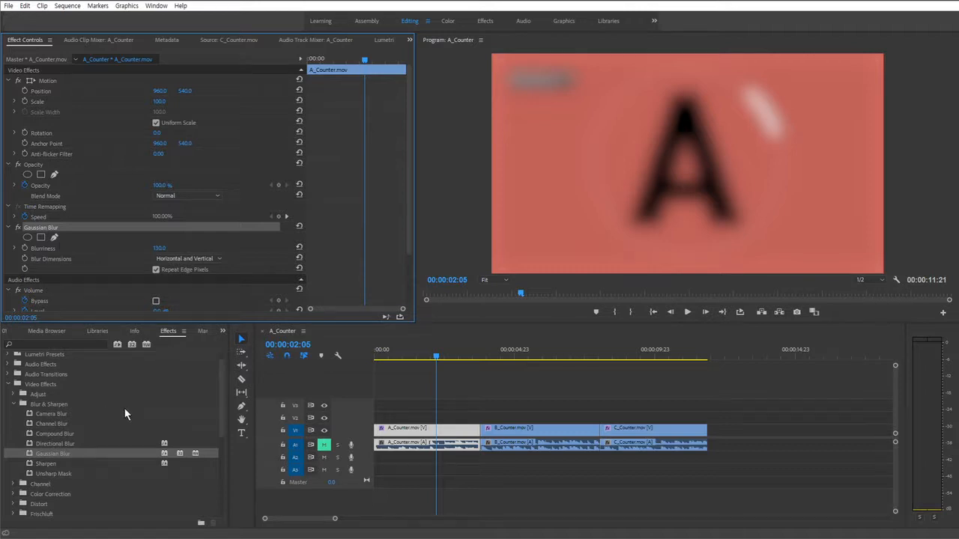
Step: Apply the Brightness & Contrast effect from the Color Correction group to the A_Counter clip
scroll(123, 411, down, 3)
click(65, 415)
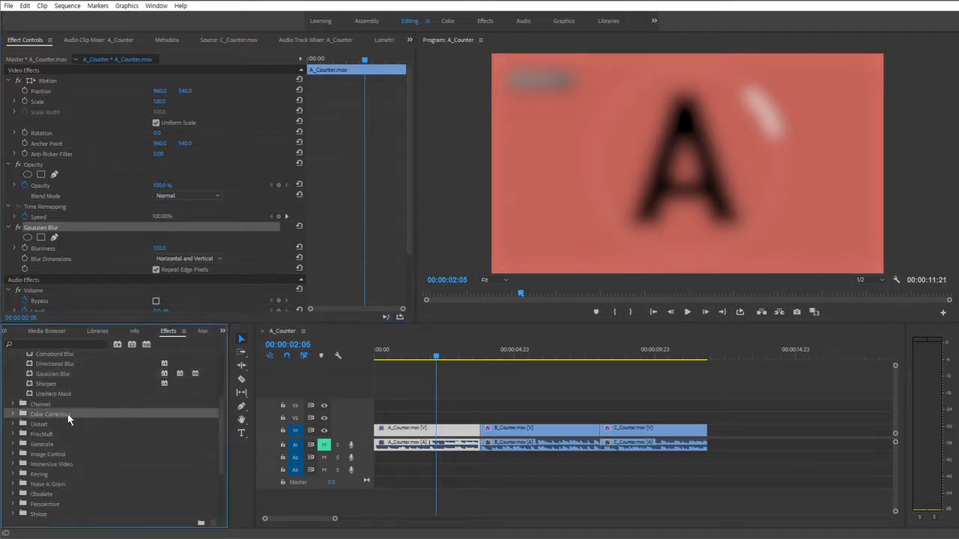
click(14, 414)
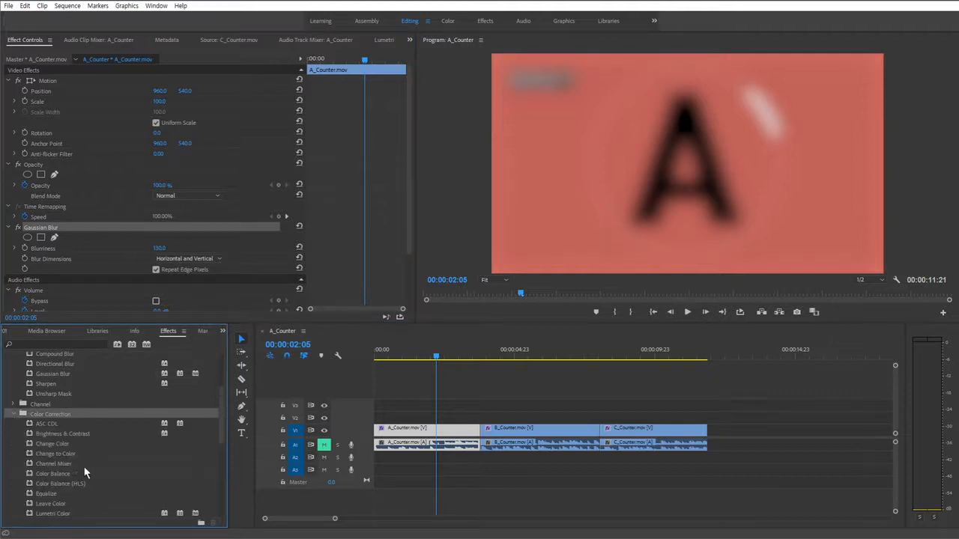
click(75, 436)
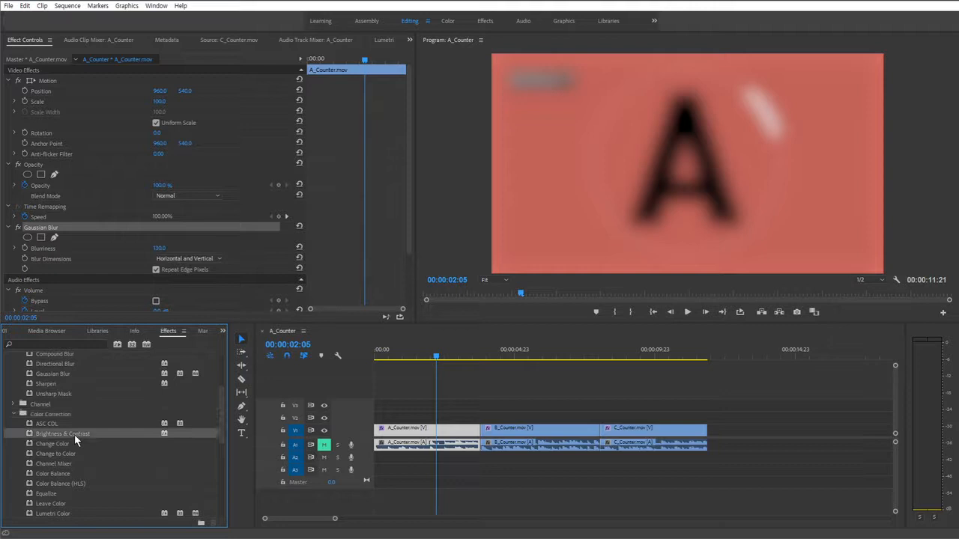
drag(75, 436, 414, 428)
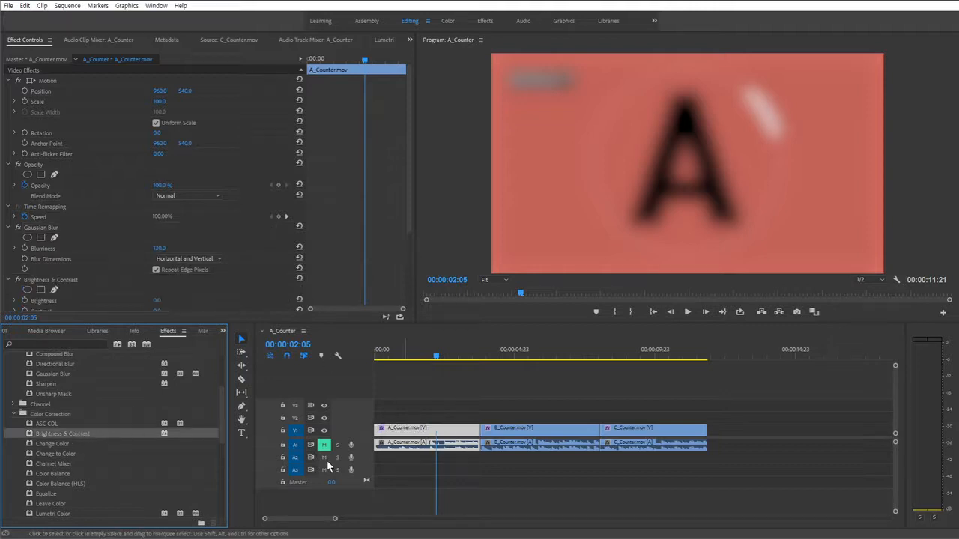
Step: Set A_Counter's Brightness to -53 and Contrast to 54 in the Brightness & Contrast effect
drag(407, 197, 406, 242)
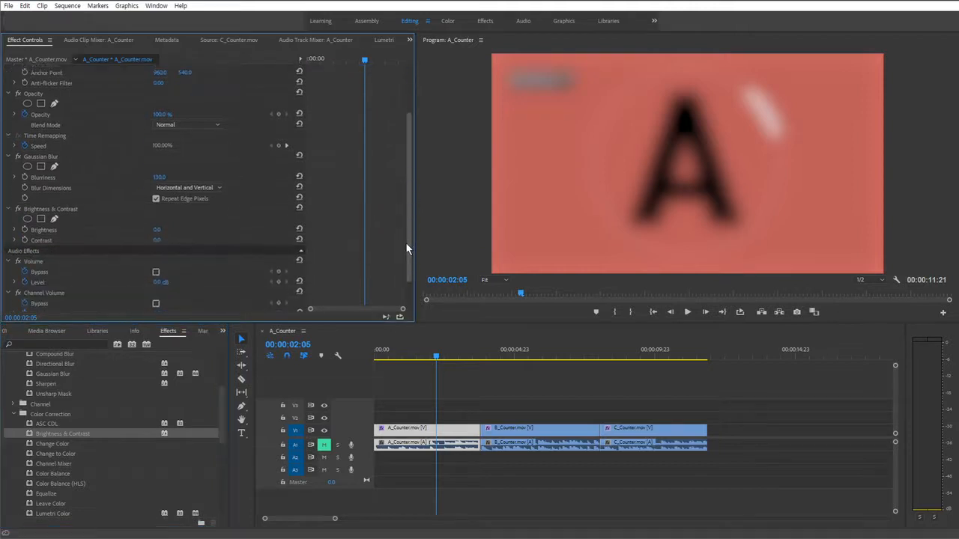
click(66, 210)
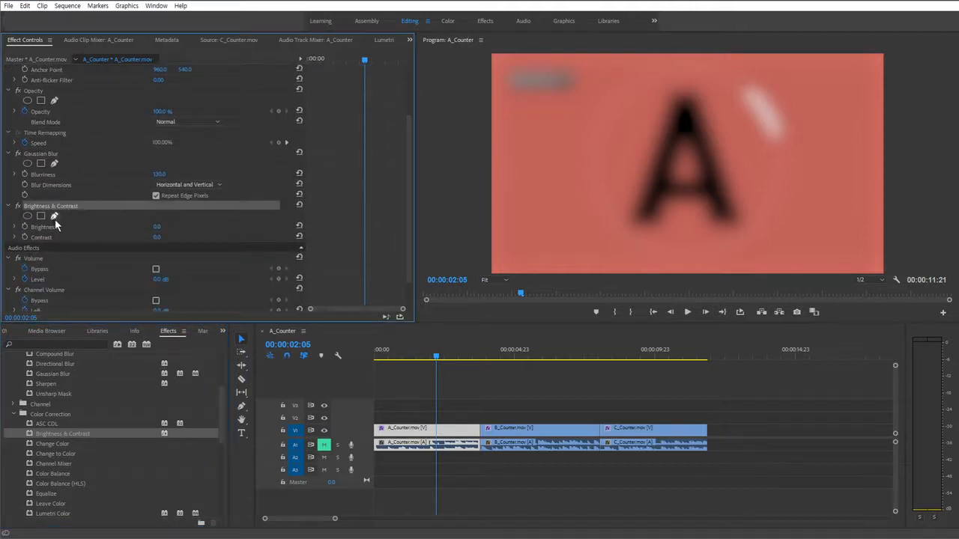
click(57, 228)
drag(158, 227, 182, 239)
click(45, 238)
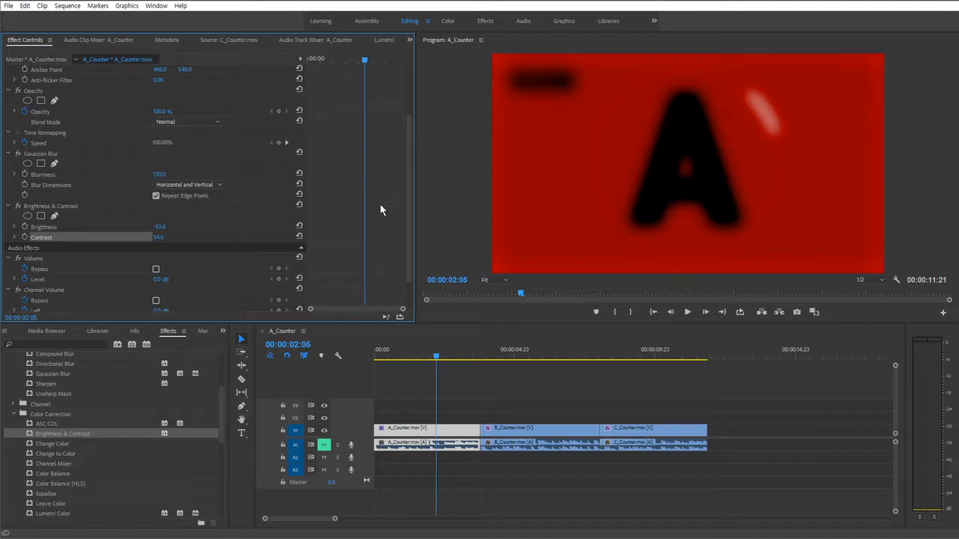
Step: Delete Gaussian Blur and Brightness & Contrast together from A_Counter and undo the deletion
drag(408, 177, 407, 159)
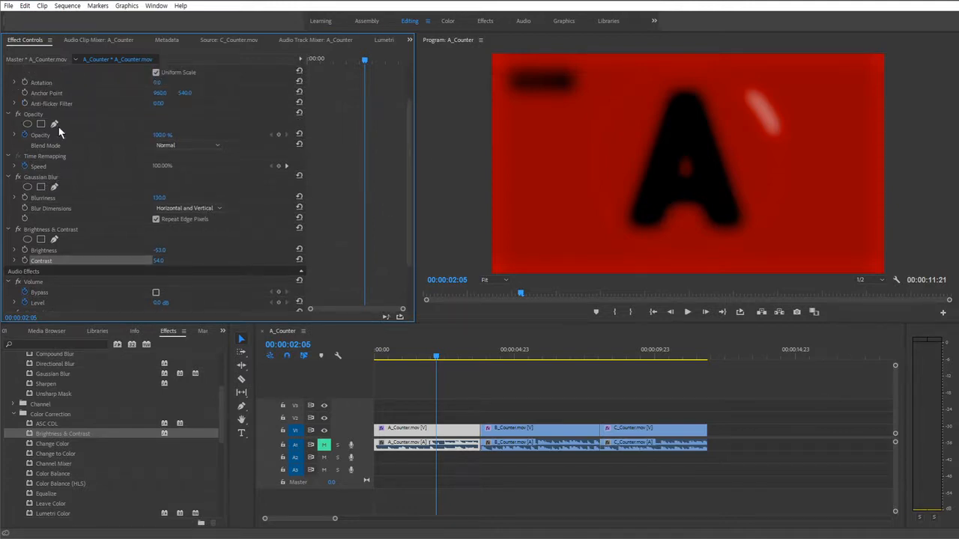
click(71, 177)
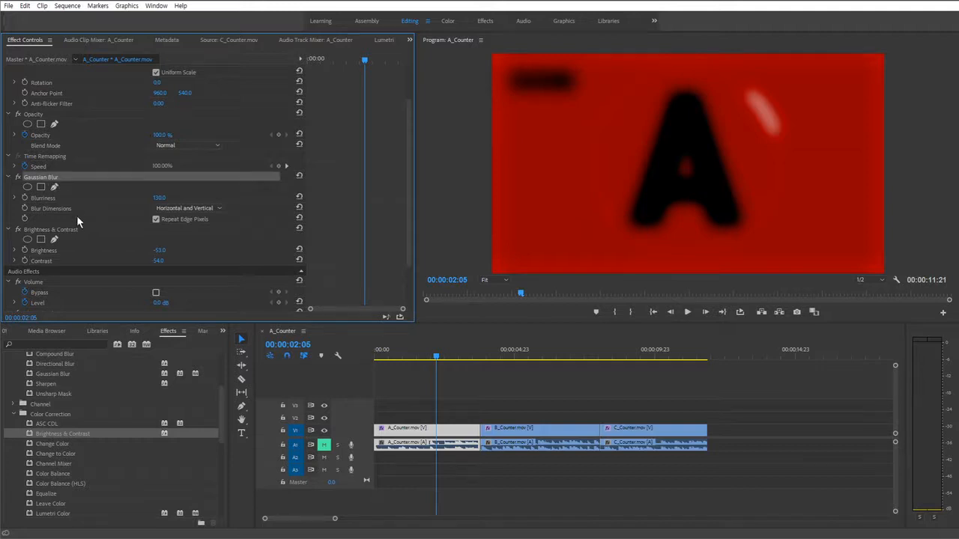
click(74, 228)
click(62, 178)
click(229, 190)
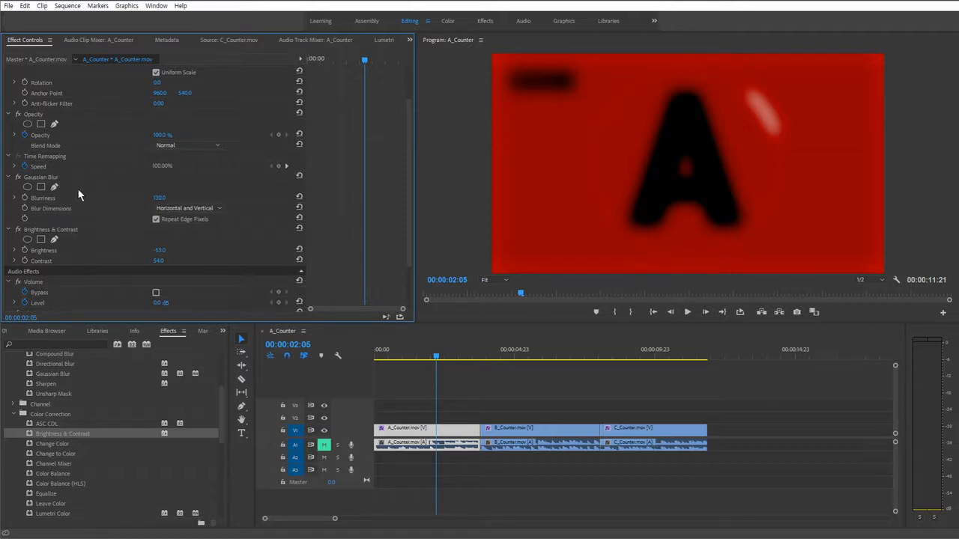
click(53, 179)
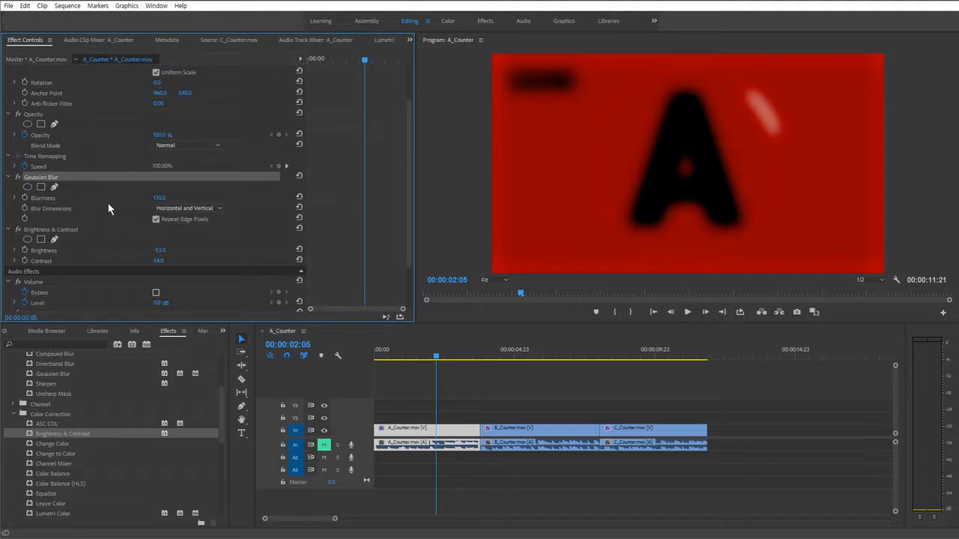
ctrl+click(71, 229)
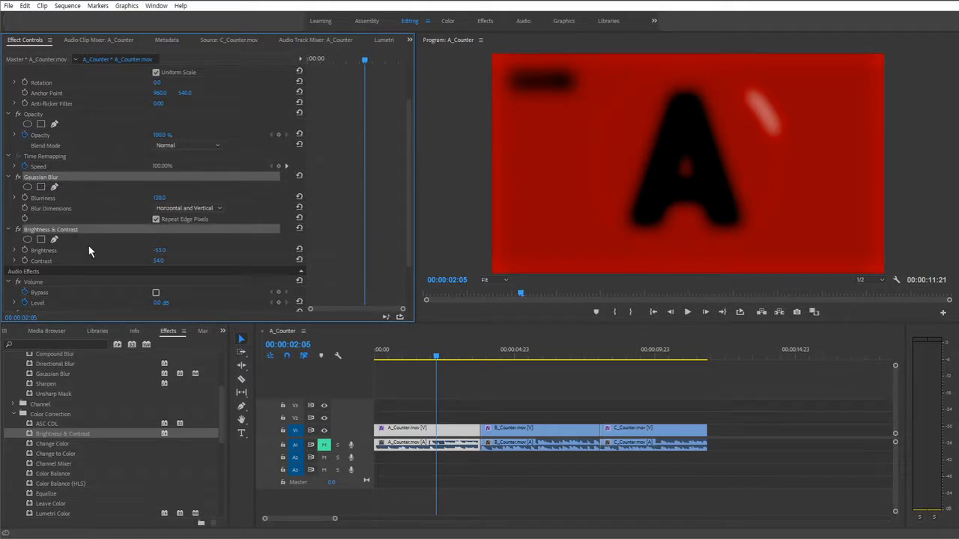
key(Delete)
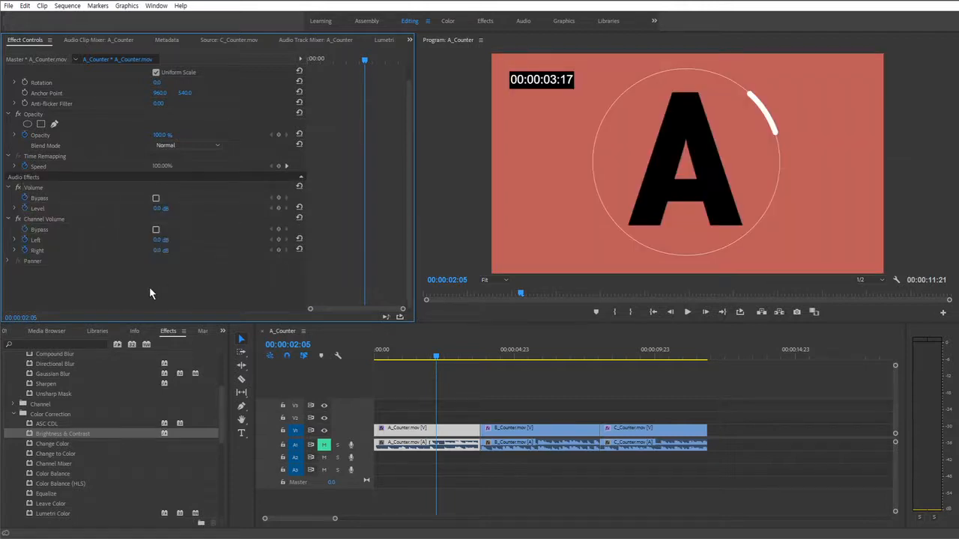
key(ctrl+z)
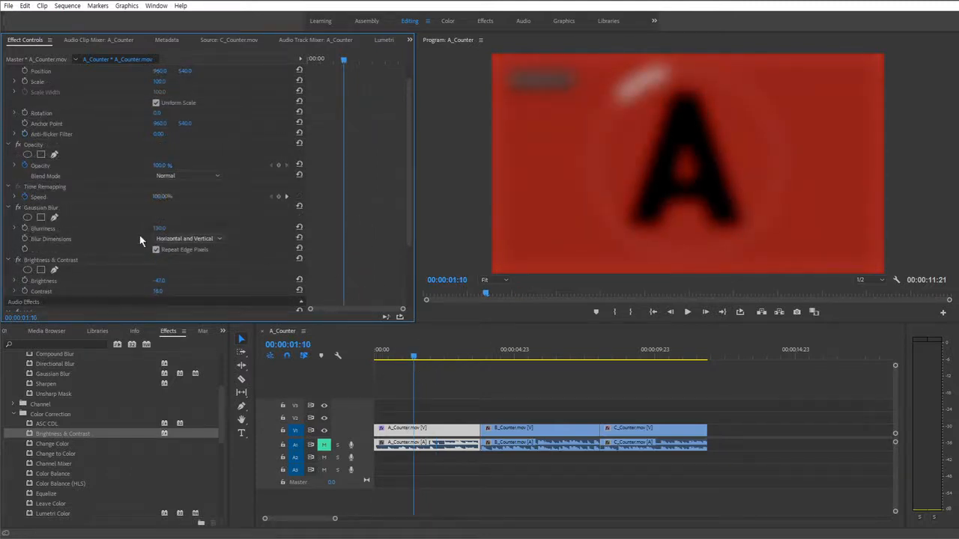
click(70, 209)
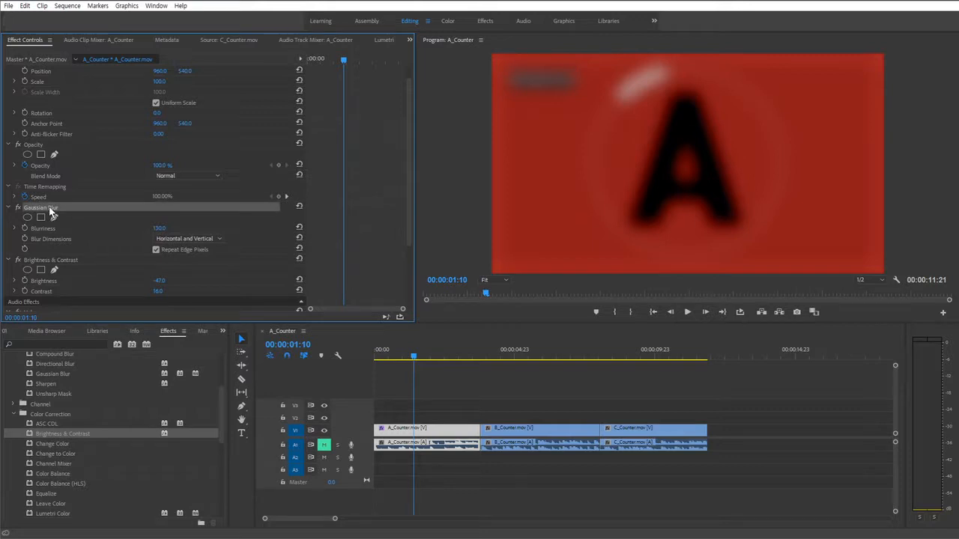
ctrl+click(72, 261)
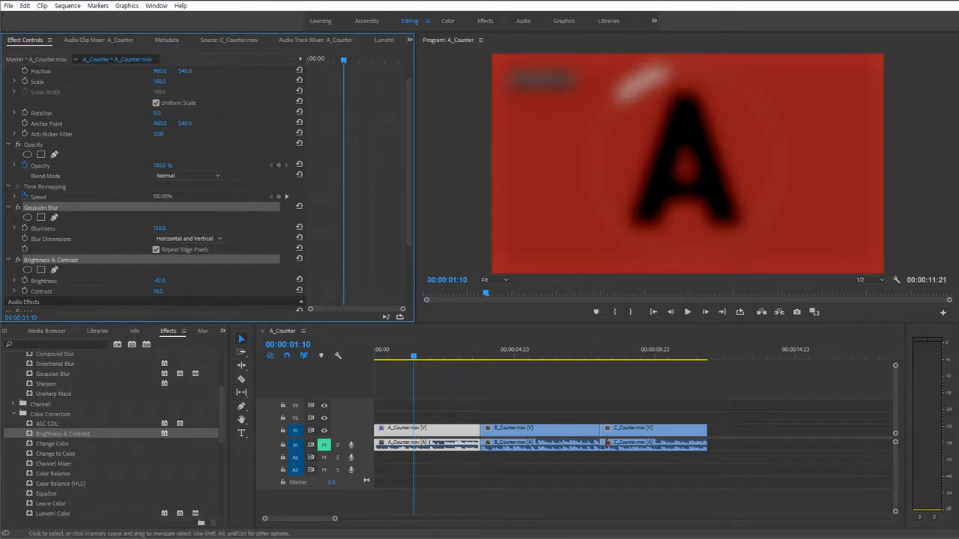
mouse_move(495, 448)
click(434, 398)
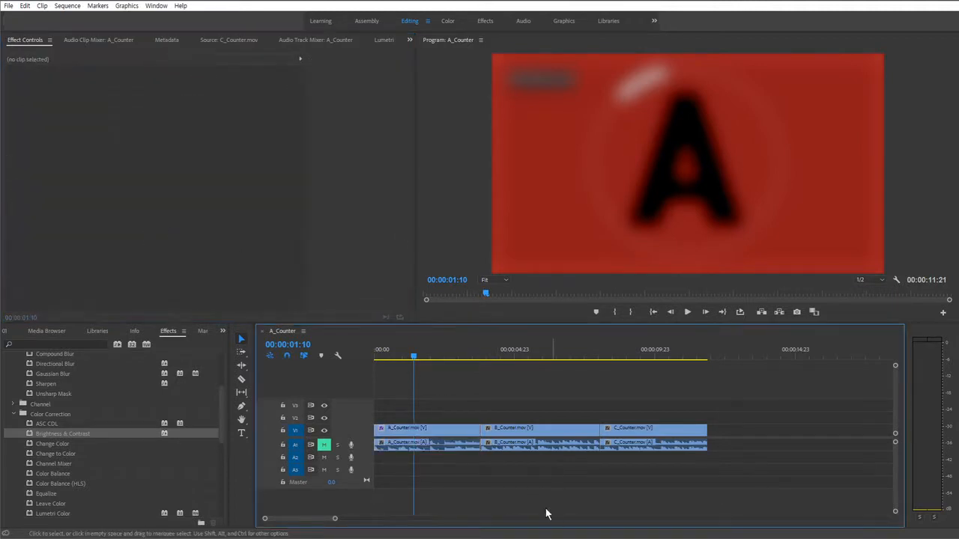
Step: Select A_Counter and copy its Gaussian Blur and Brightness & Contrast effects together
click(430, 434)
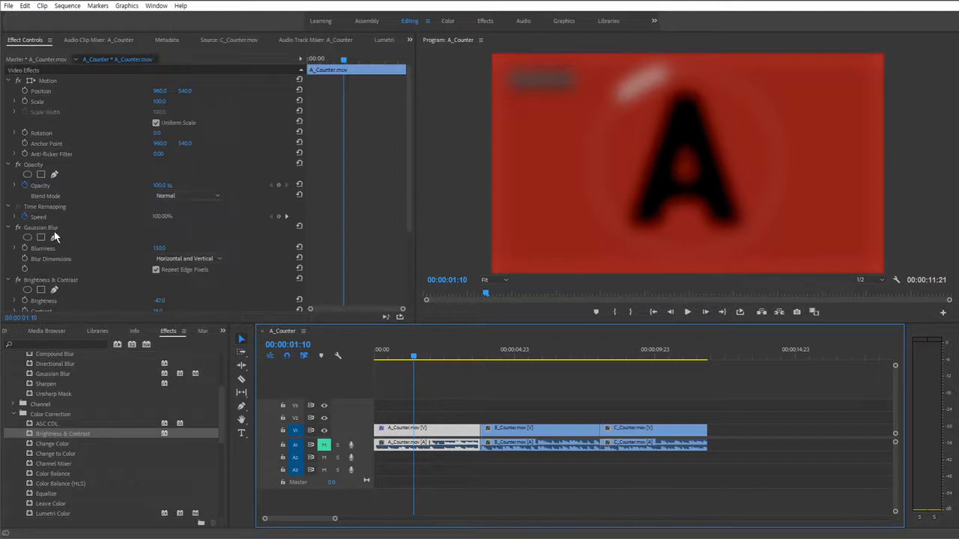
click(54, 230)
ctrl+click(69, 279)
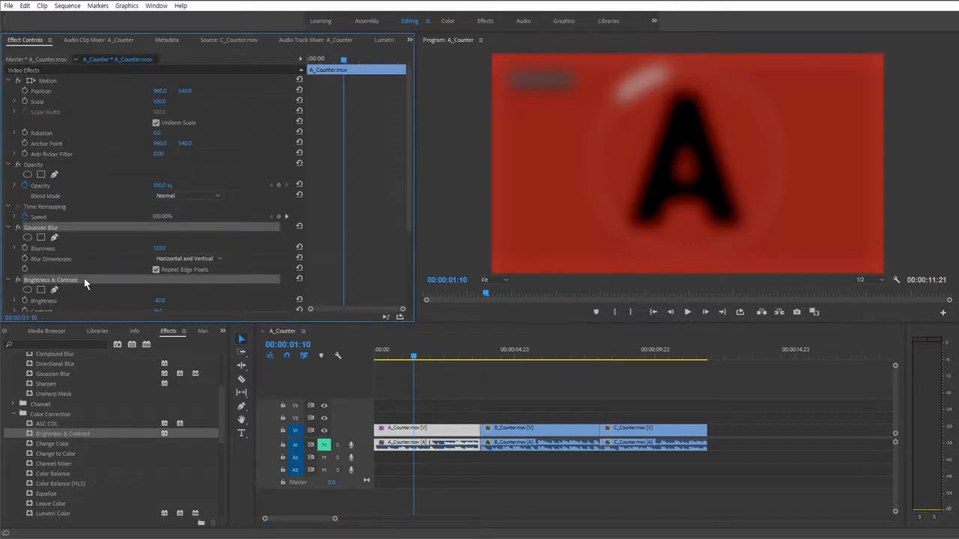
scroll(98, 244, down, 2)
click(84, 216)
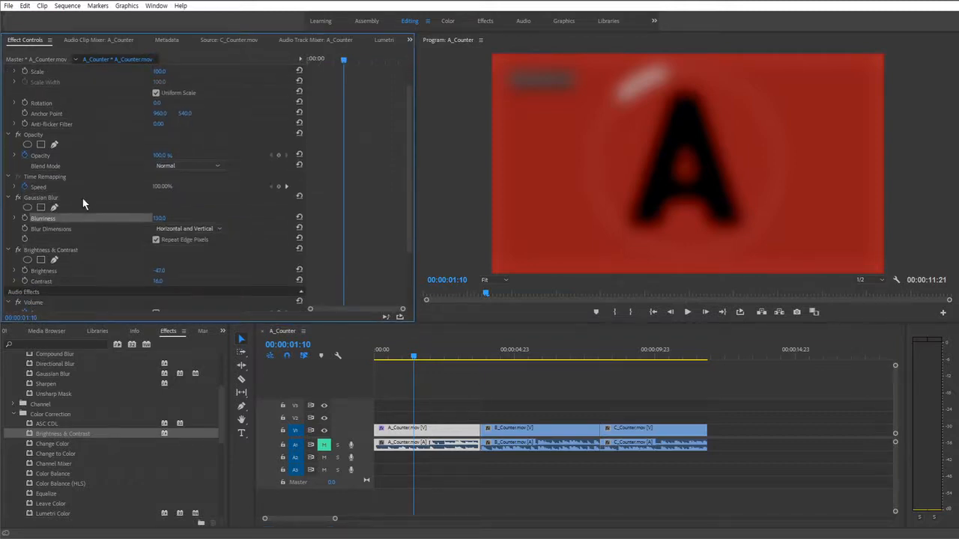
click(82, 198)
ctrl+click(88, 251)
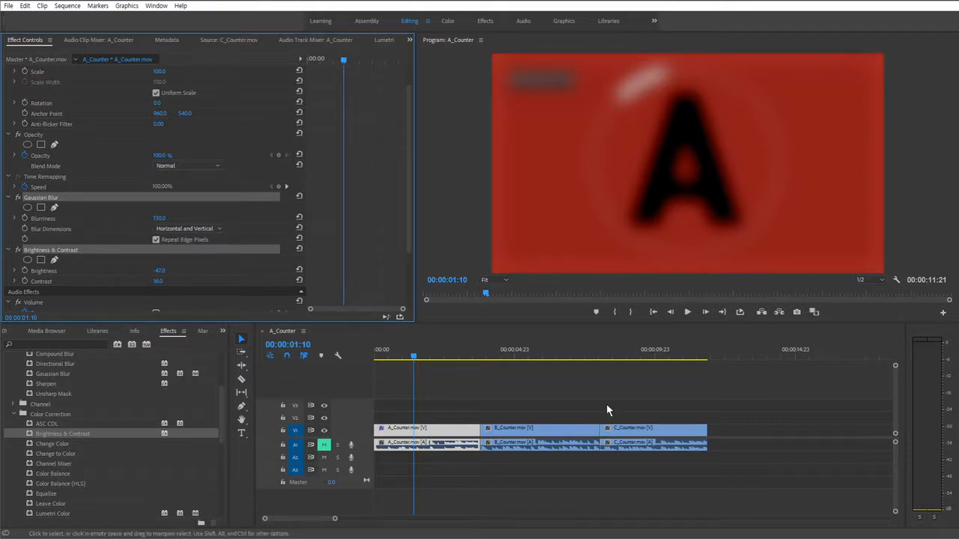
Step: Paste the copied Gaussian Blur and Brightness & Contrast onto the B_Counter and C_Counter clips together
click(534, 355)
click(567, 405)
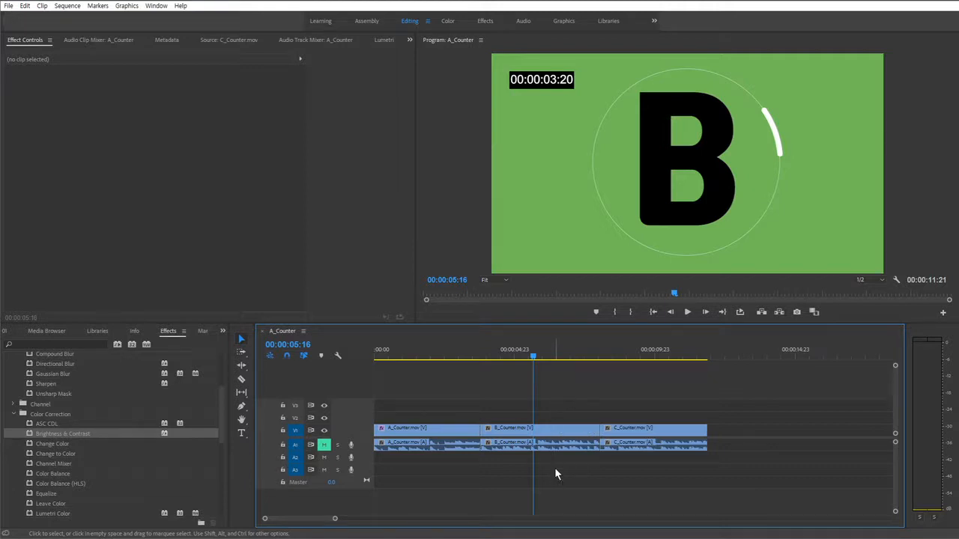
drag(549, 411, 613, 470)
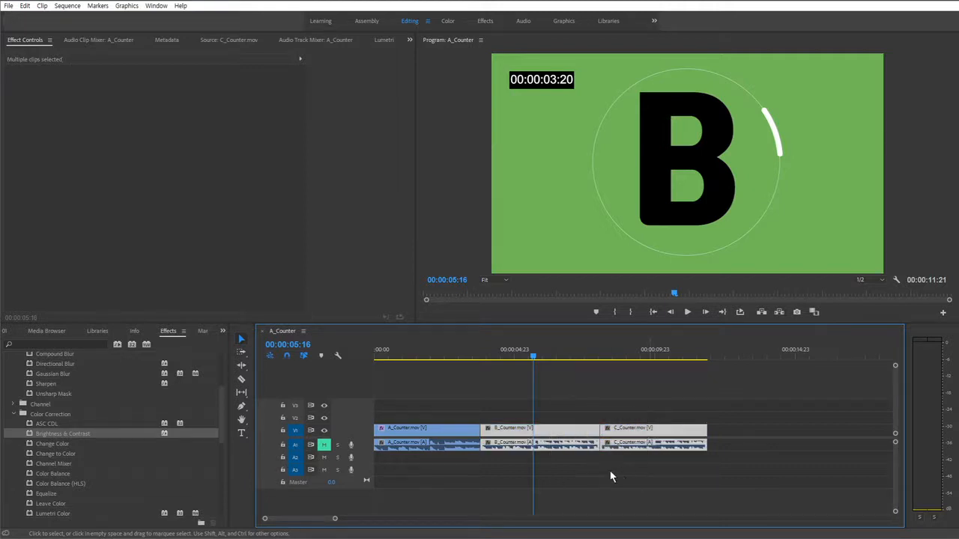
key(ctrl+v)
click(586, 406)
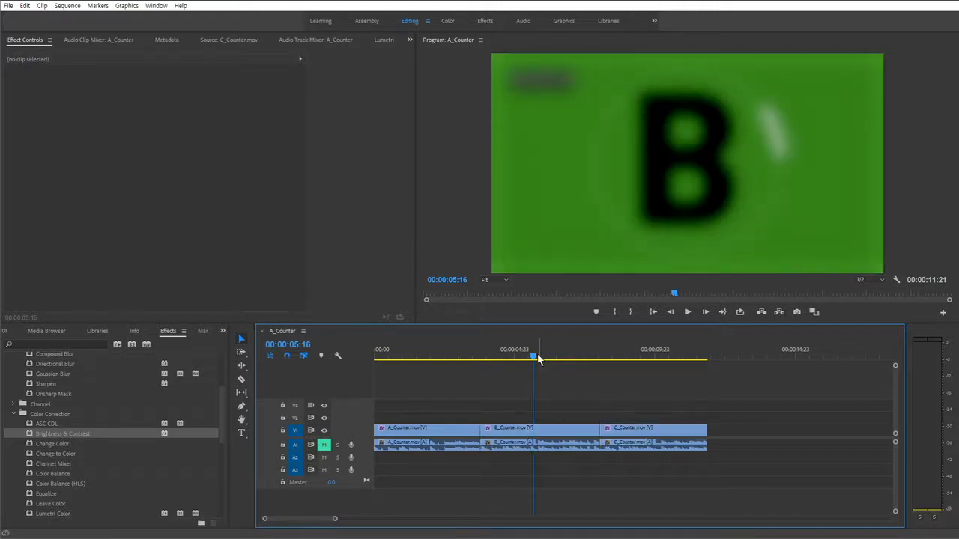
Step: Scrub across the pasted clips and check the Gaussian Blur and Brightness & Contrast settings on B_Counter at 00:00:05:18
drag(536, 357, 633, 343)
click(543, 433)
scroll(93, 255, down, 3)
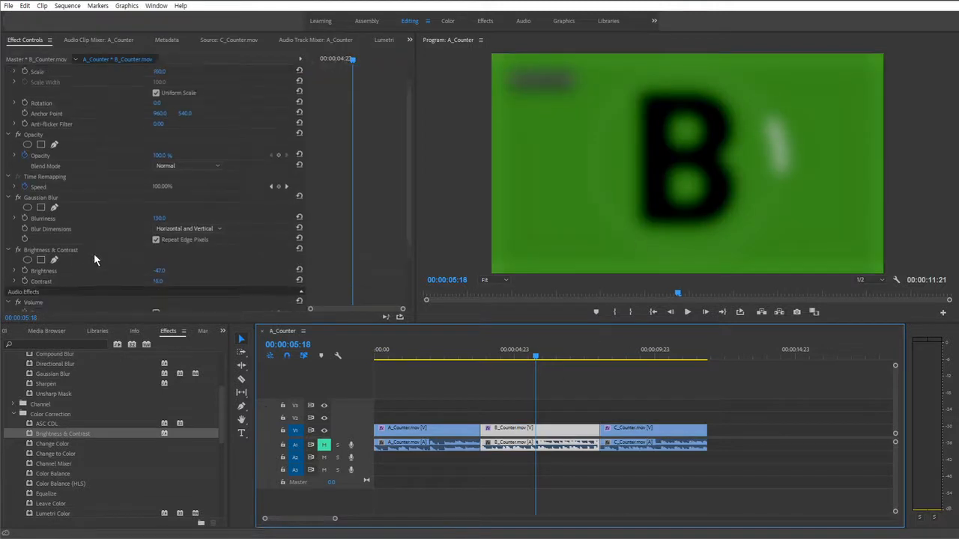
Step: Check the pasted Gaussian Blur and Brightness & Contrast on B_Counter, and on C_Counter at 00:00:09:14
click(67, 169)
click(95, 221)
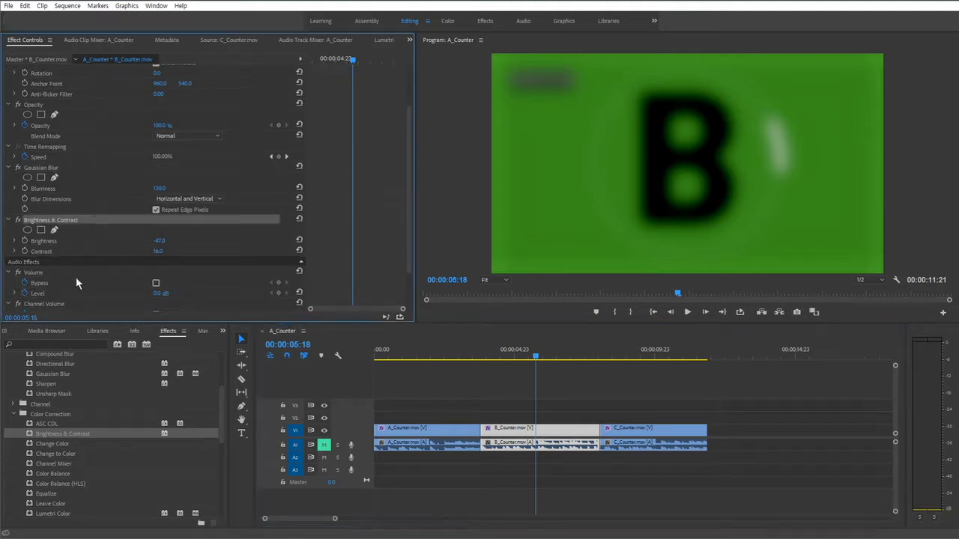
click(643, 352)
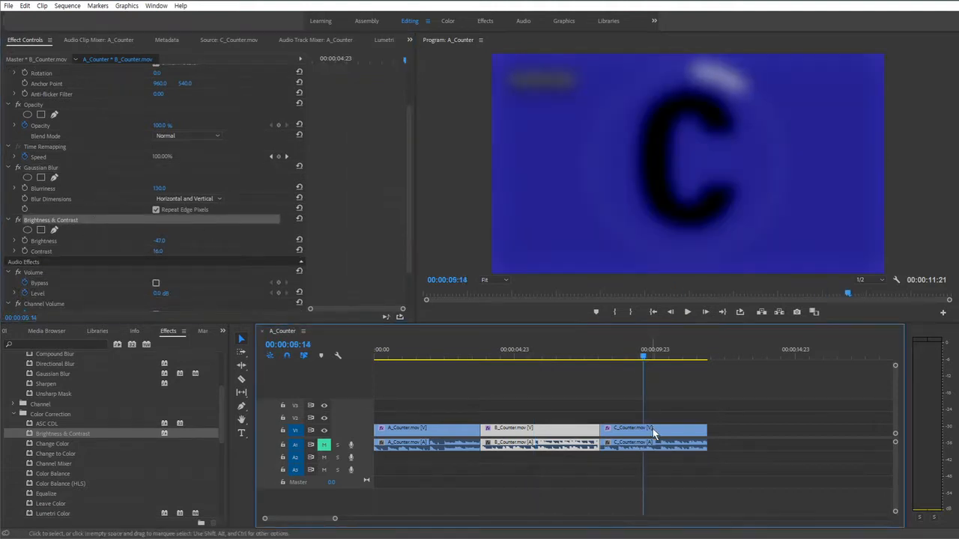
click(653, 428)
click(72, 228)
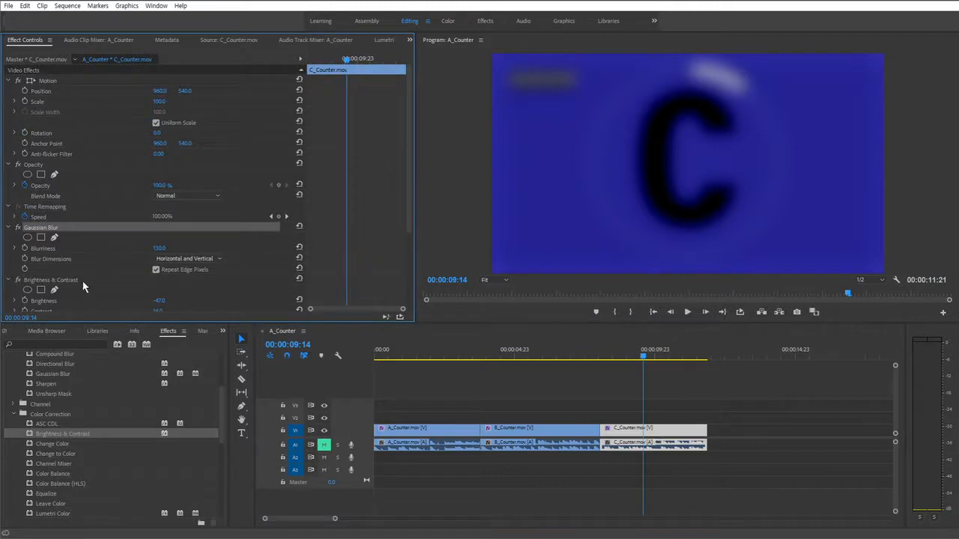
click(82, 282)
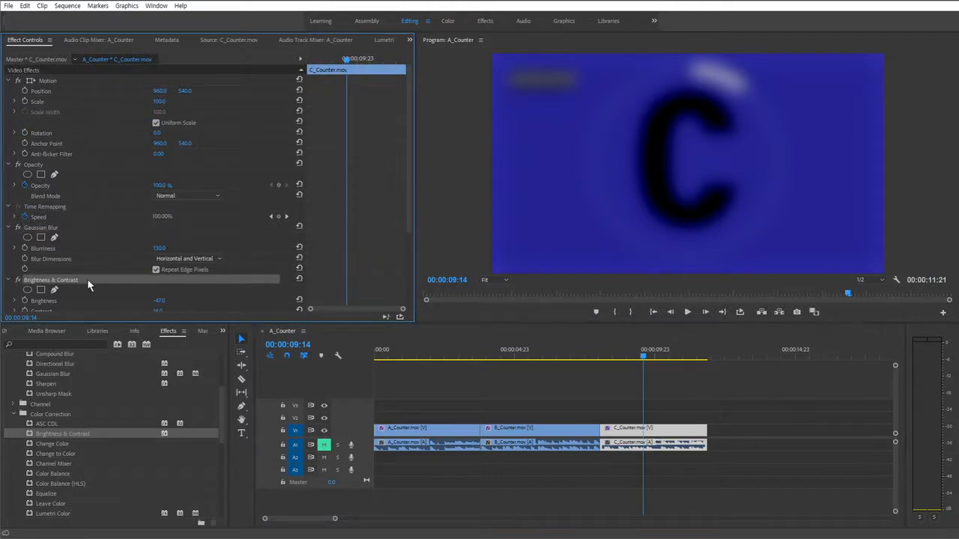
scroll(90, 274, down, 1)
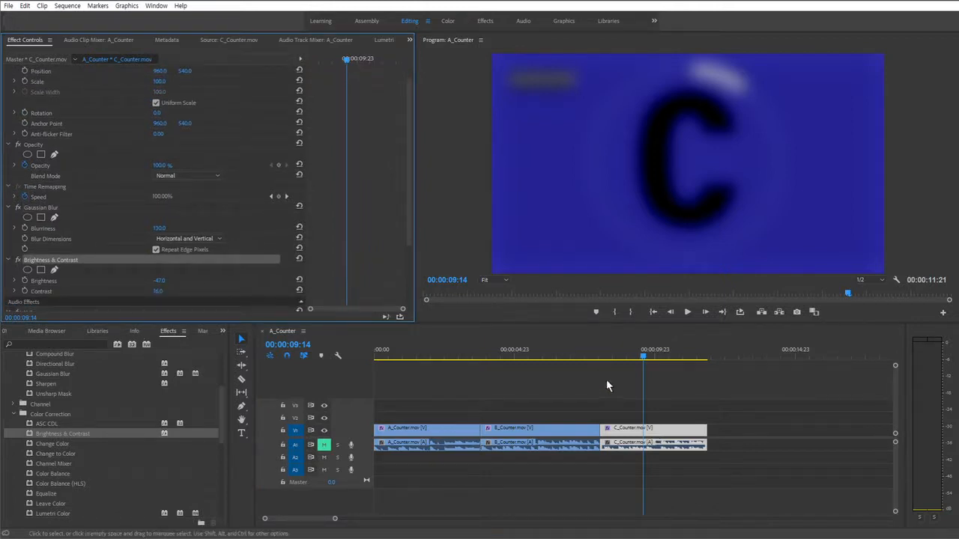
Step: Return to 00:00:02:15, select the A_Counter, B_Counter and C_Counter clips together and open Remove Attributes for them
drag(497, 357, 448, 368)
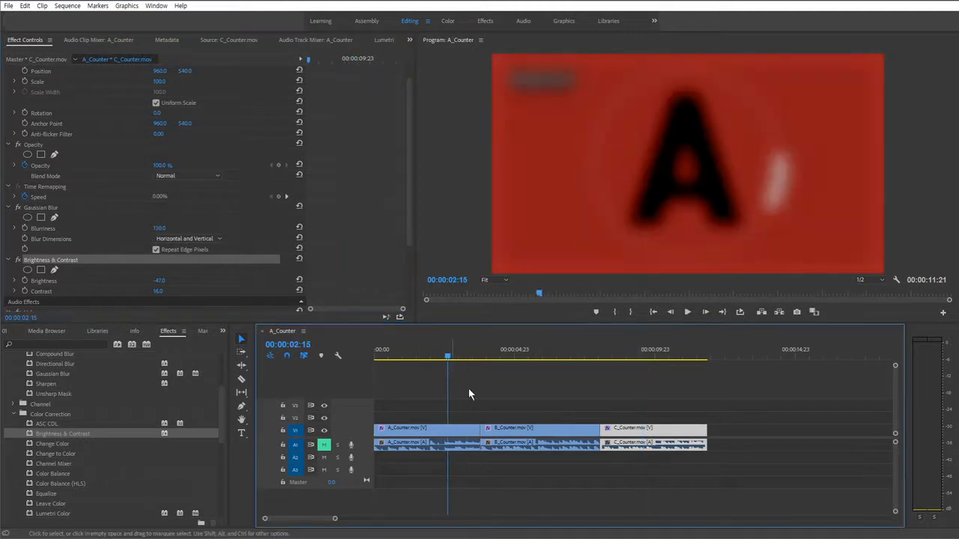
drag(438, 407, 662, 446)
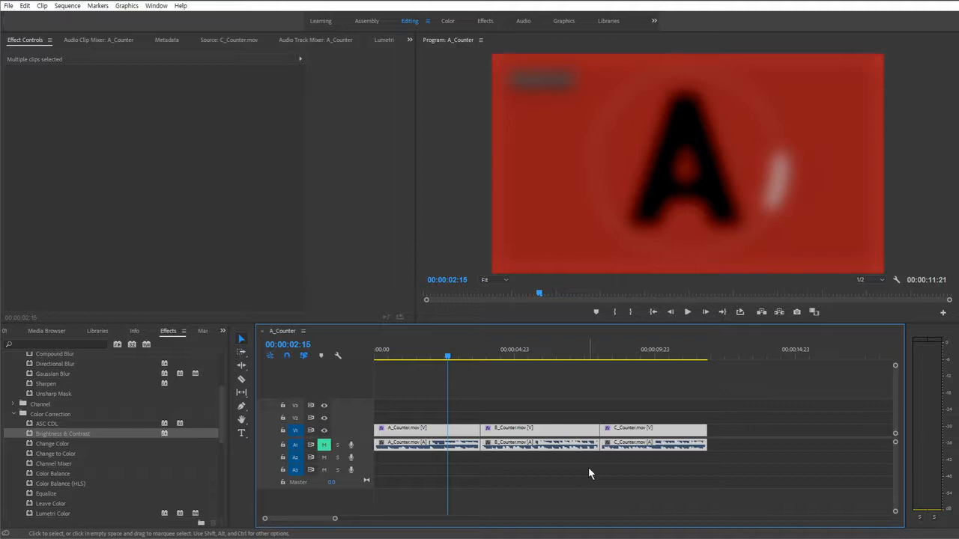
click(551, 472)
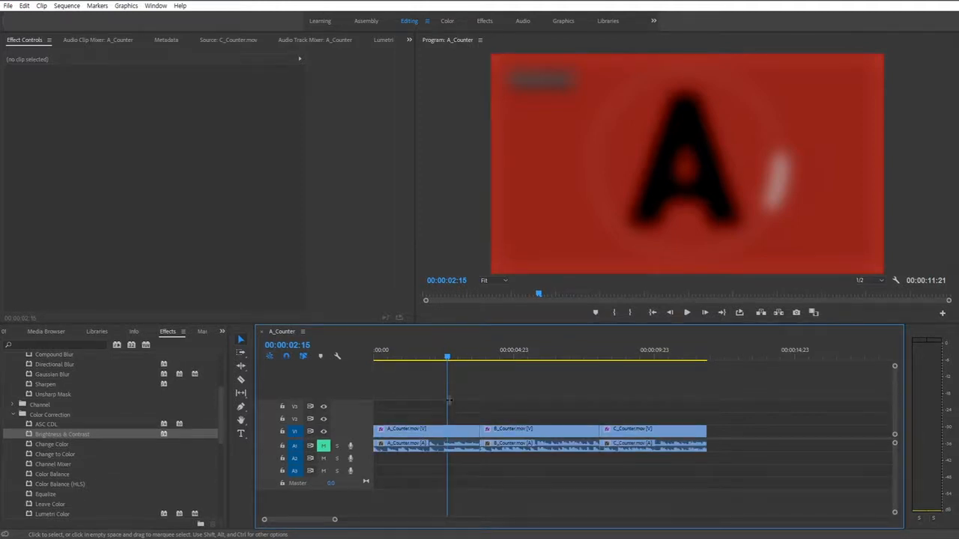
click(463, 431)
drag(431, 397, 643, 472)
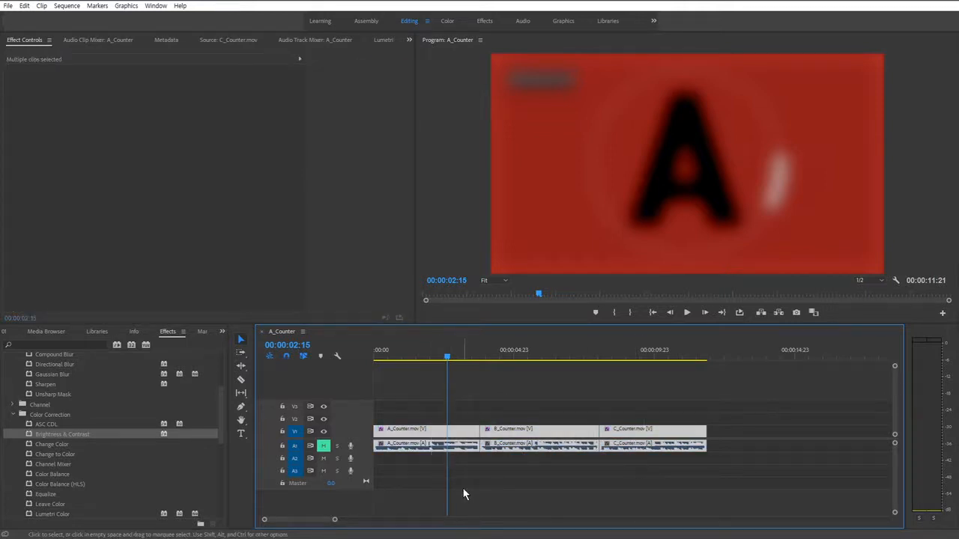
click(25, 6)
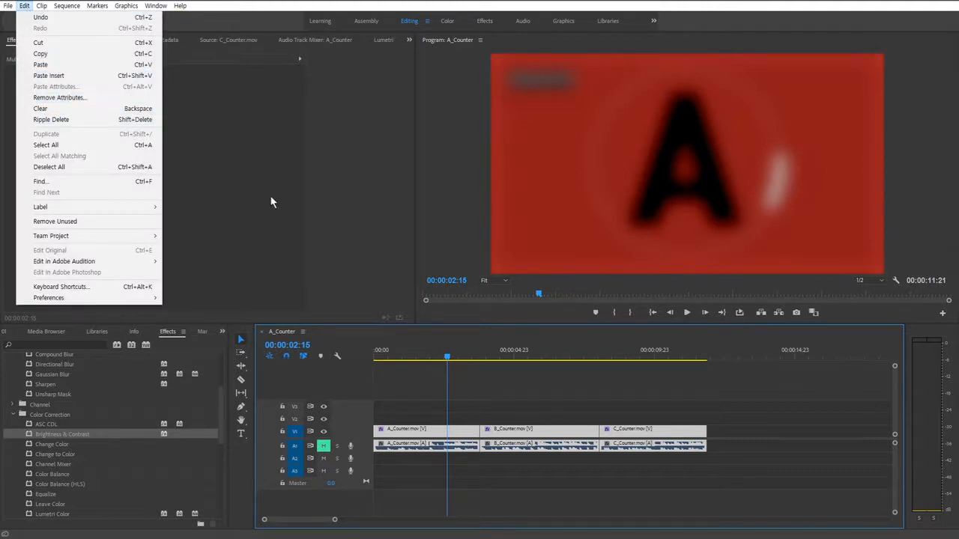
click(519, 335)
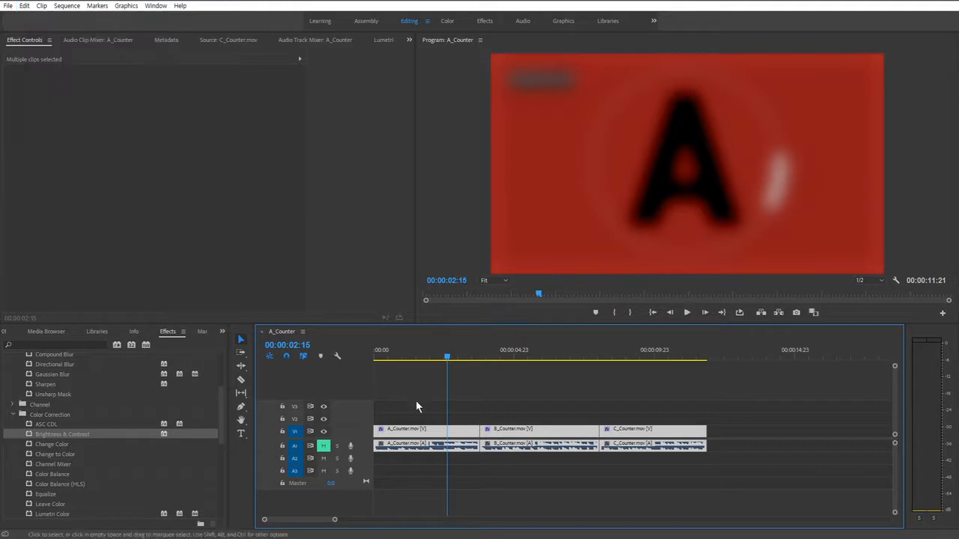
right_click(465, 433)
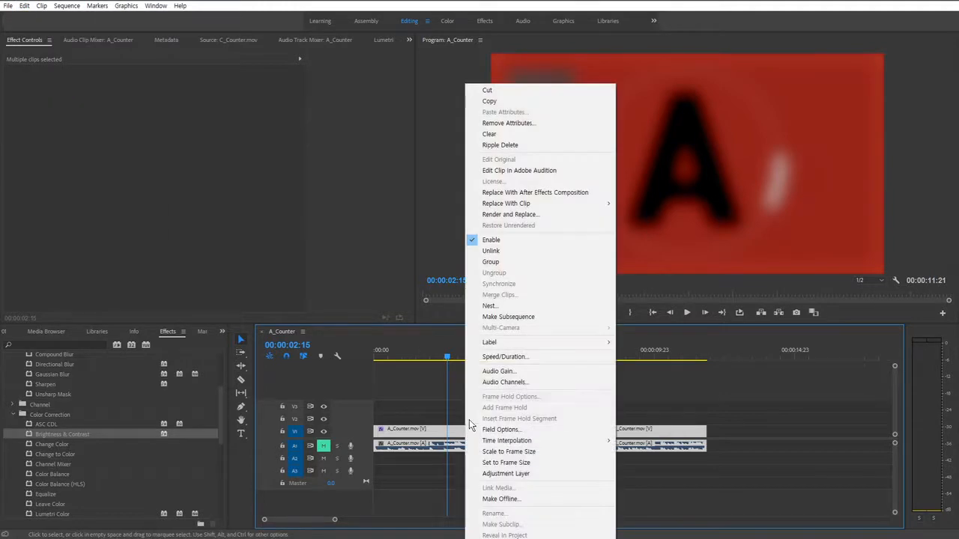
click(508, 123)
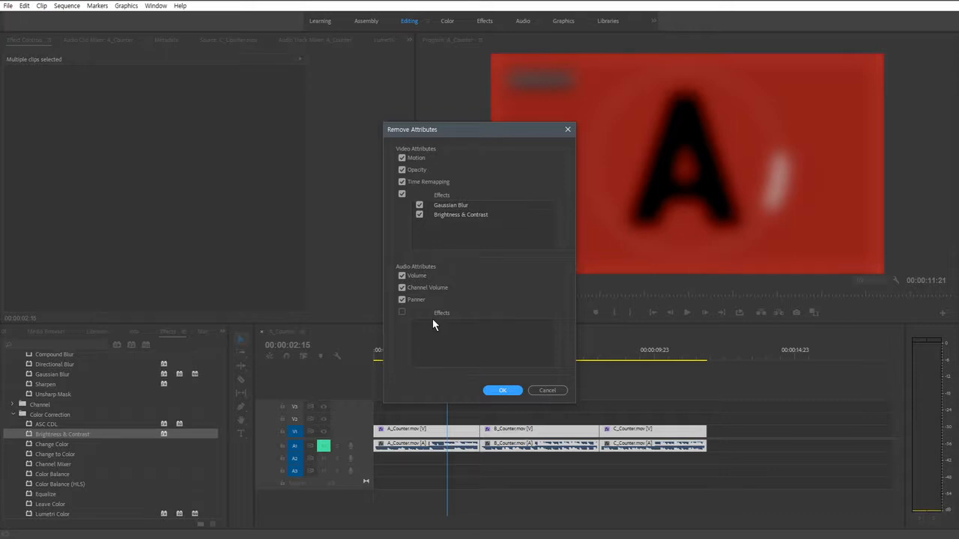
Step: Toggle the video and audio attribute options, then remove Gaussian Blur and Brightness & Contrast from all three selected clips
click(402, 181)
click(402, 158)
click(401, 276)
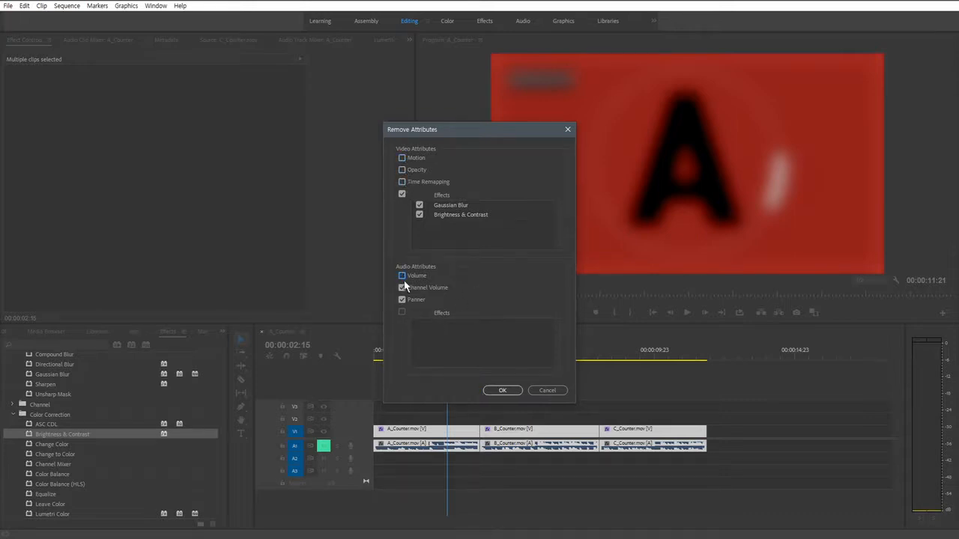
click(402, 288)
click(402, 299)
click(402, 287)
click(401, 275)
click(402, 181)
click(401, 158)
click(508, 391)
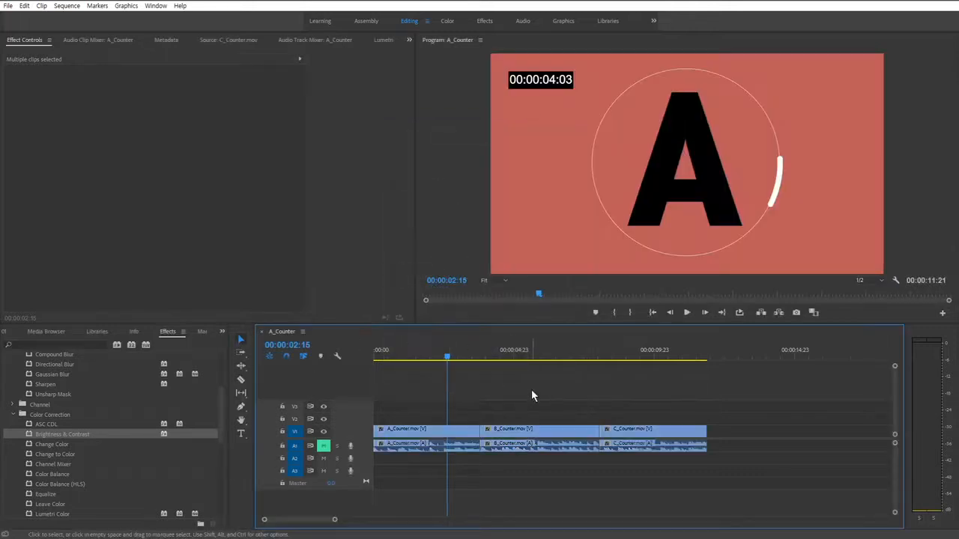
Step: Scrub across the three counter clips and check A_Counter's effect list after the removal
click(531, 397)
drag(446, 356, 625, 360)
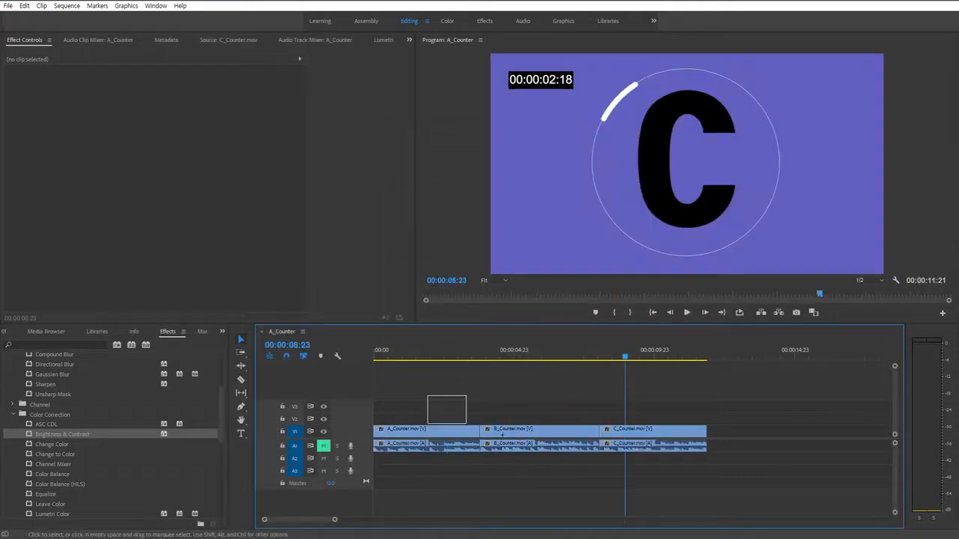
drag(466, 423, 623, 452)
click(428, 354)
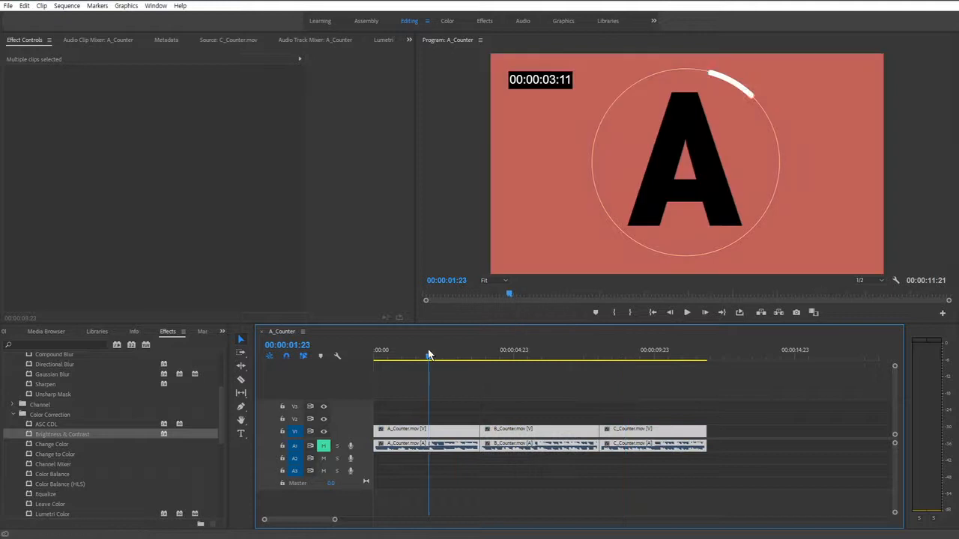
click(437, 442)
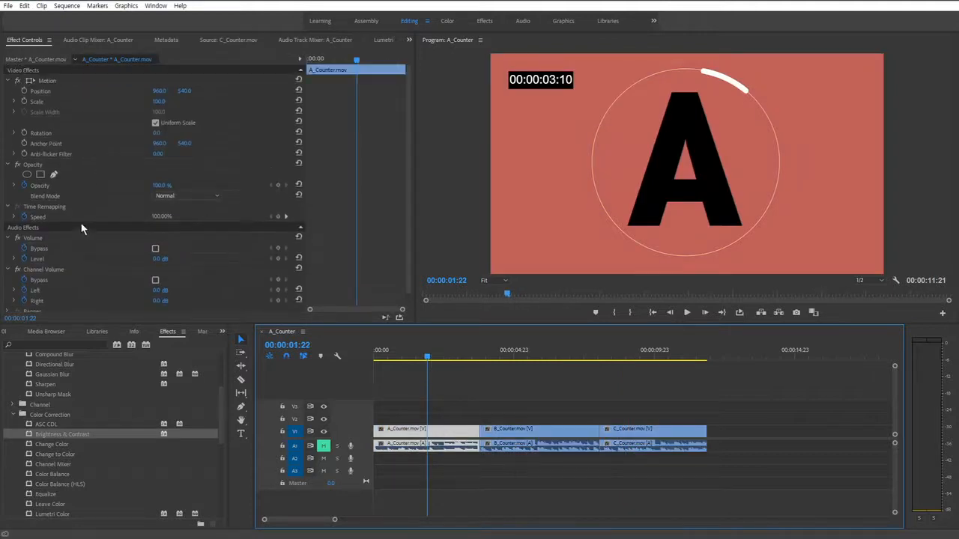
click(527, 355)
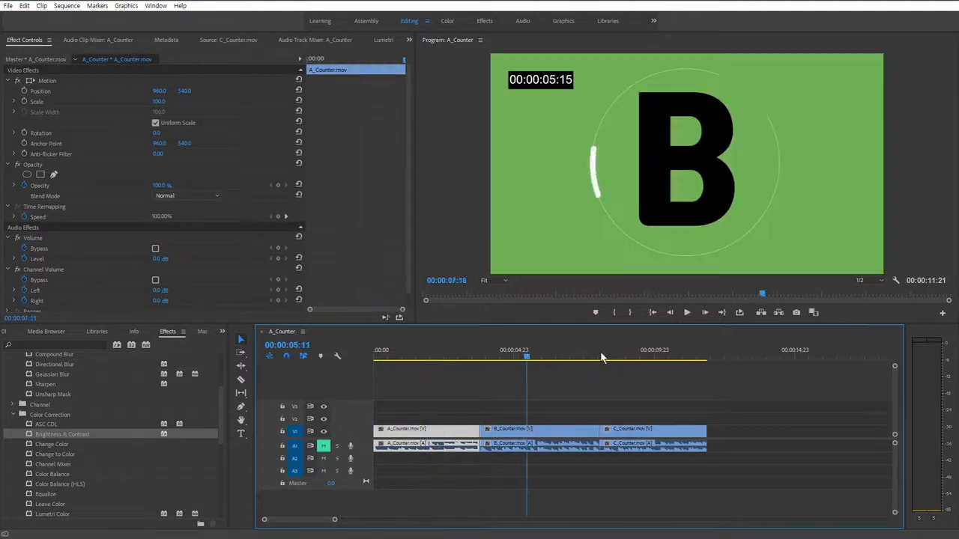
drag(602, 357, 534, 360)
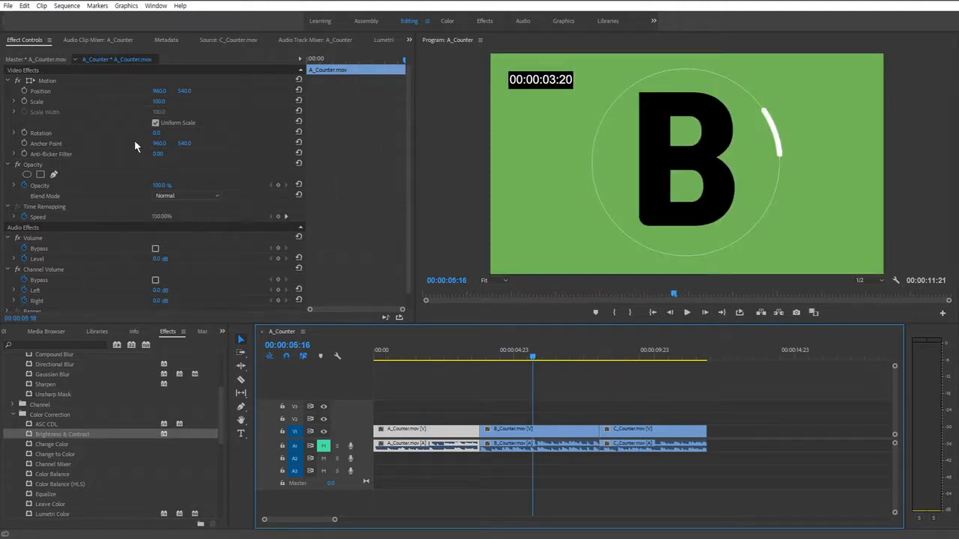
Step: Examine A_Counter's built-in Motion, Opacity, Time Remapping, Volume, Channel Volume and Panner effects
click(51, 81)
click(48, 166)
click(57, 206)
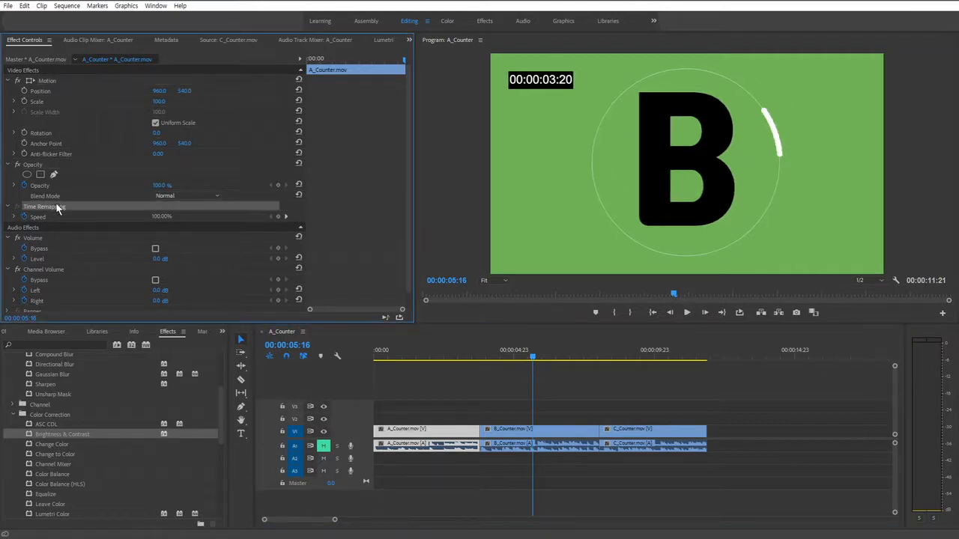
click(38, 239)
click(60, 271)
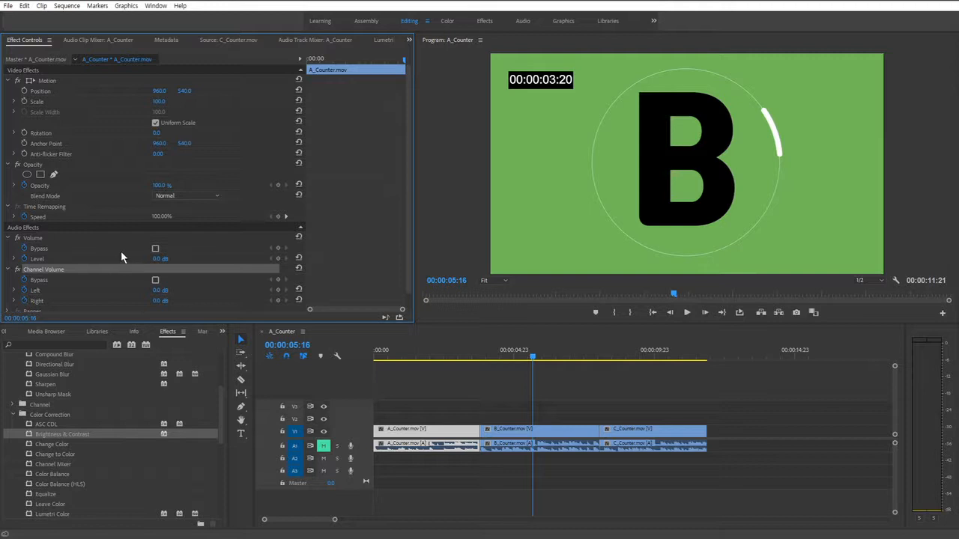
scroll(125, 186, down, 1)
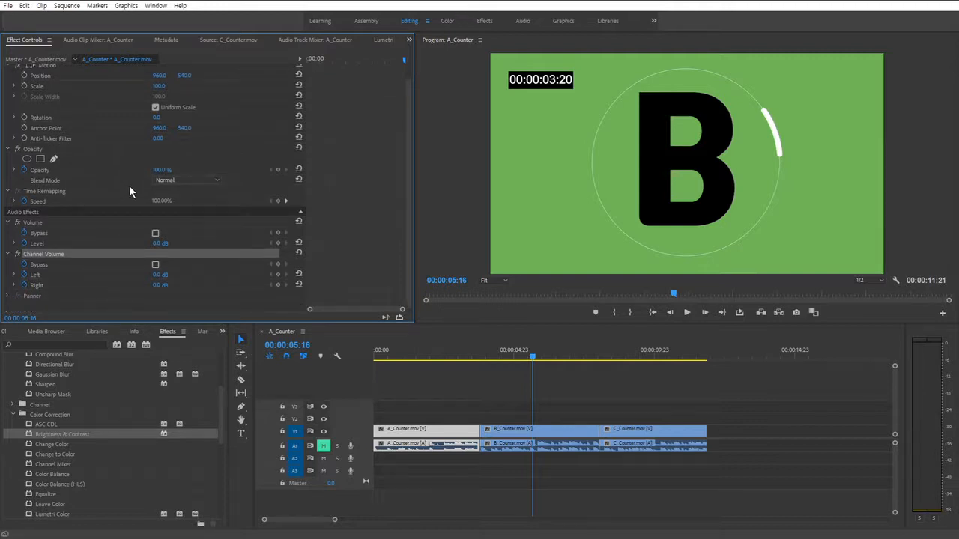
scroll(127, 225, up, 1)
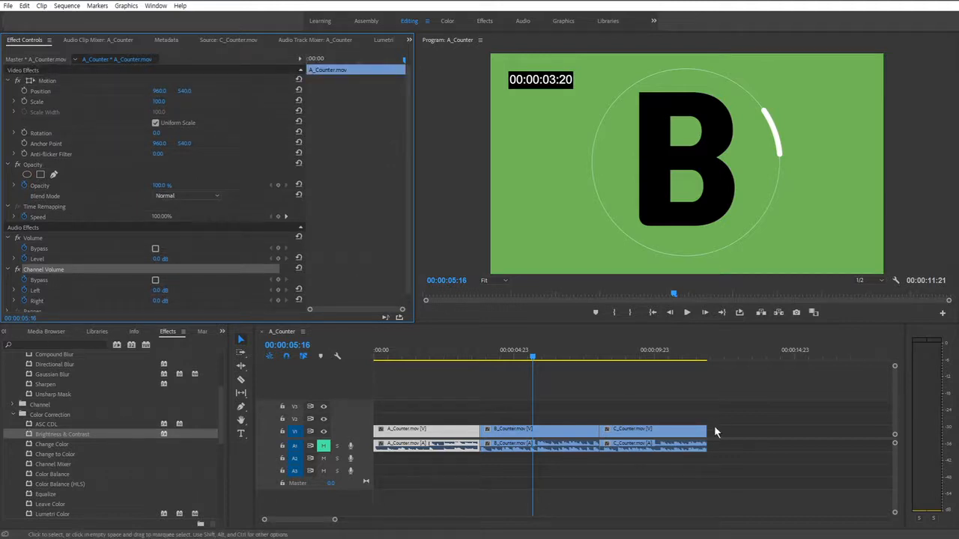
Step: Go to 00:00:01:14 and apply the Gaussian Blur effect to the A_Counter clip
click(499, 390)
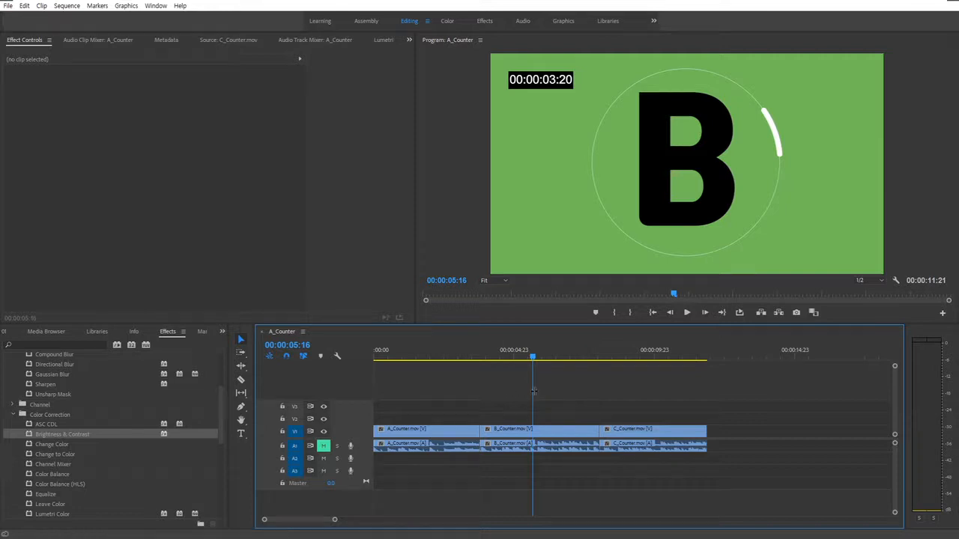
drag(544, 404, 673, 436)
click(445, 381)
click(419, 356)
click(425, 431)
scroll(127, 474, up, 2)
scroll(126, 474, up, 2)
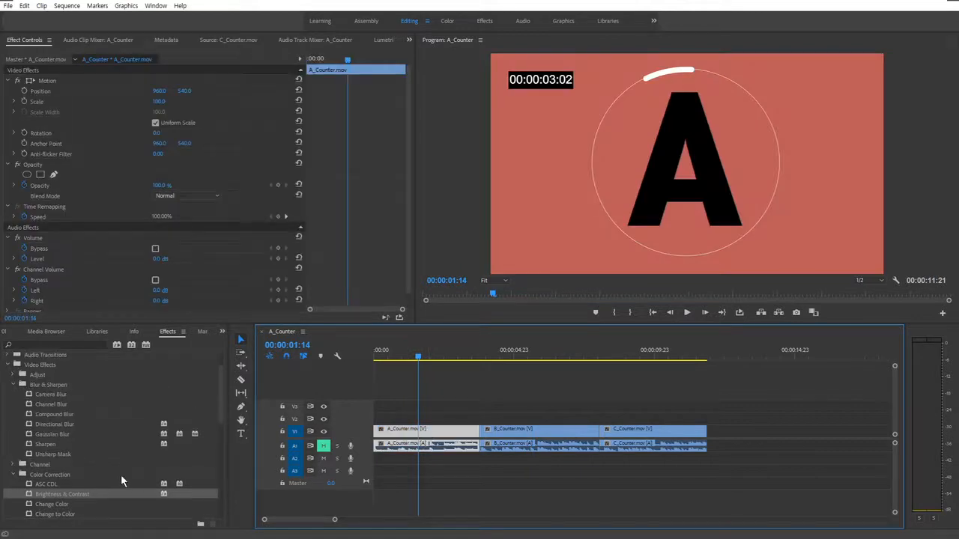
drag(65, 435, 425, 444)
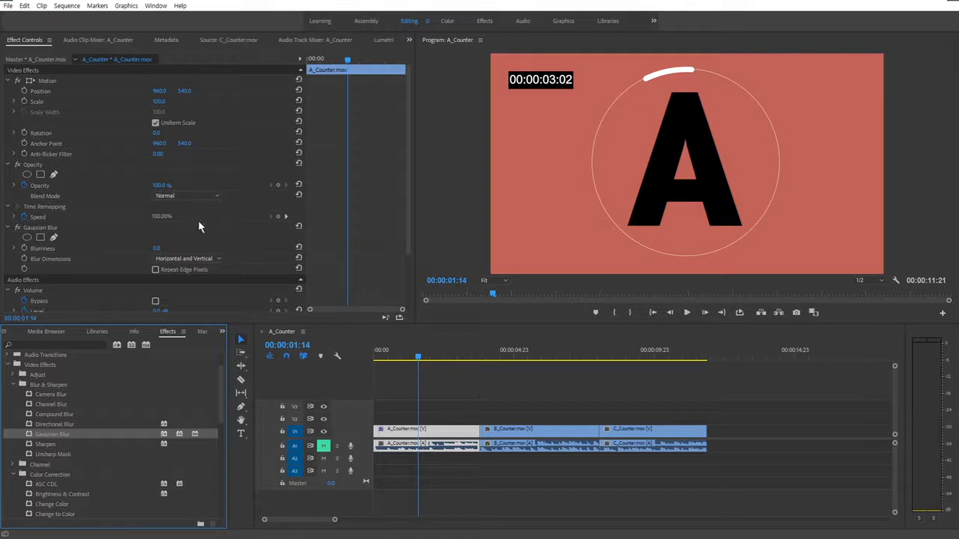
Step: Set A_Counter's Gaussian Blur Blurriness to 302 and enable Repeat Edge Pixels
scroll(135, 219, down, 2)
drag(157, 208, 321, 182)
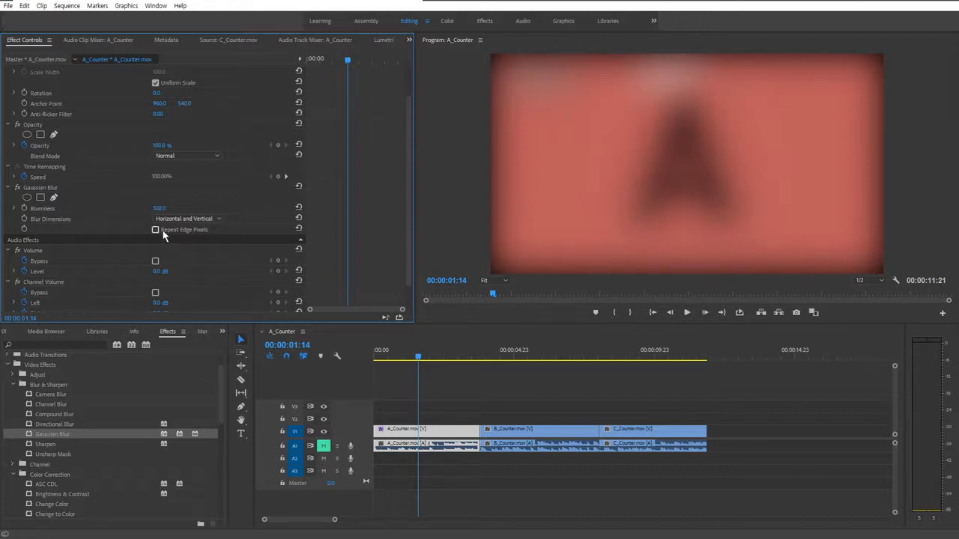
click(162, 230)
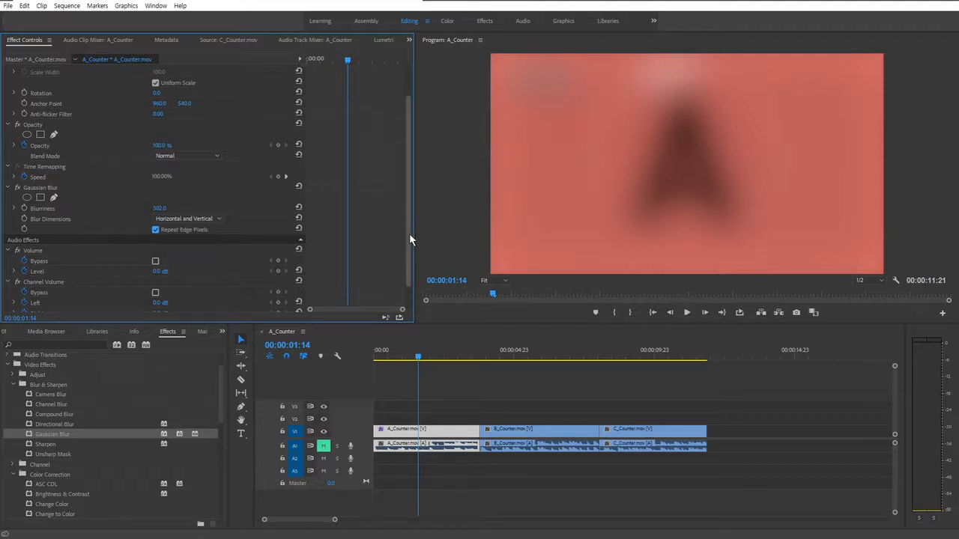
mouse_move(409, 233)
mouse_down()
mouse_move(407, 260)
mouse_move(407, 232)
mouse_up()
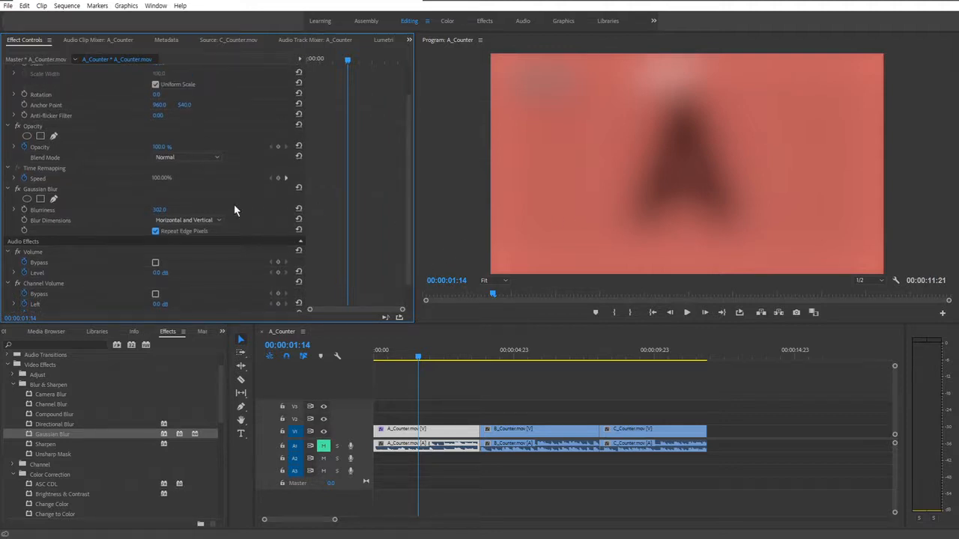
Step: Add an ellipse mask to A_Counter's Gaussian Blur so only the area inside it is blurred
click(58, 190)
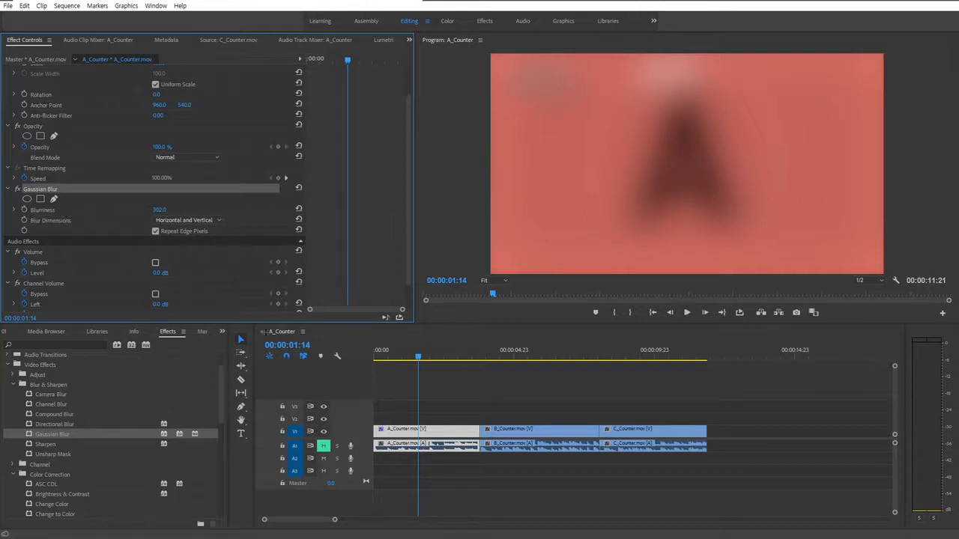
drag(454, 391, 427, 502)
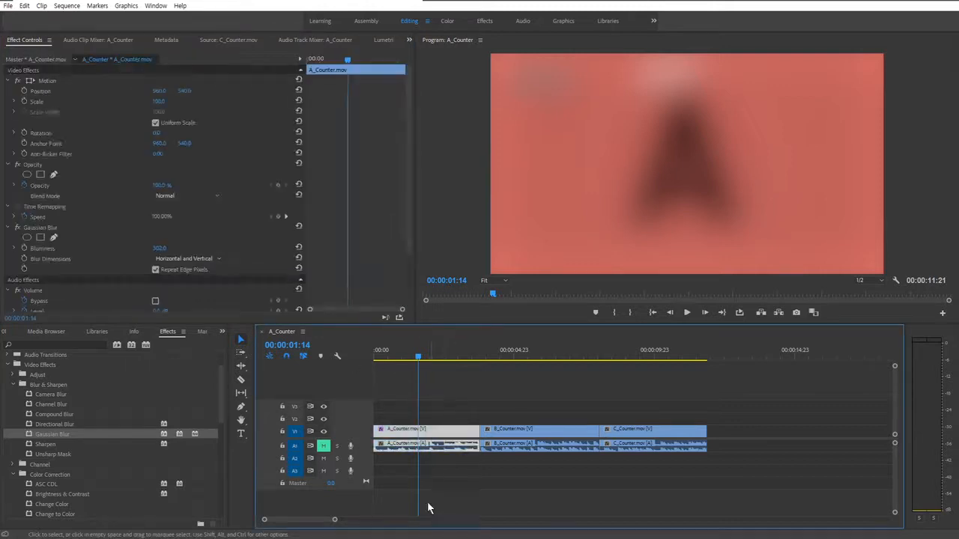
click(27, 238)
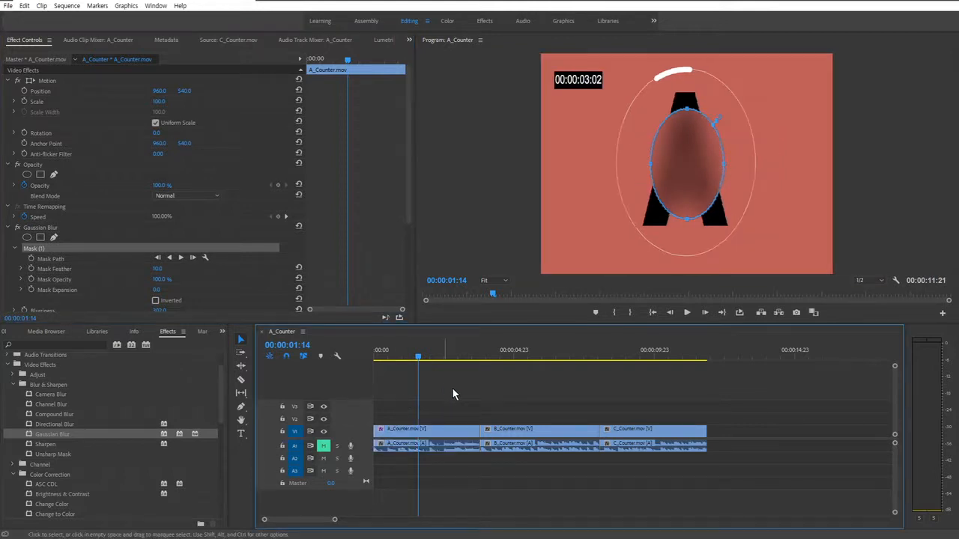
Step: Select the A_Counter.mov clip's Gaussian Blur mask and move the blurred ellipse to different spots around the letter A
click(484, 390)
click(435, 433)
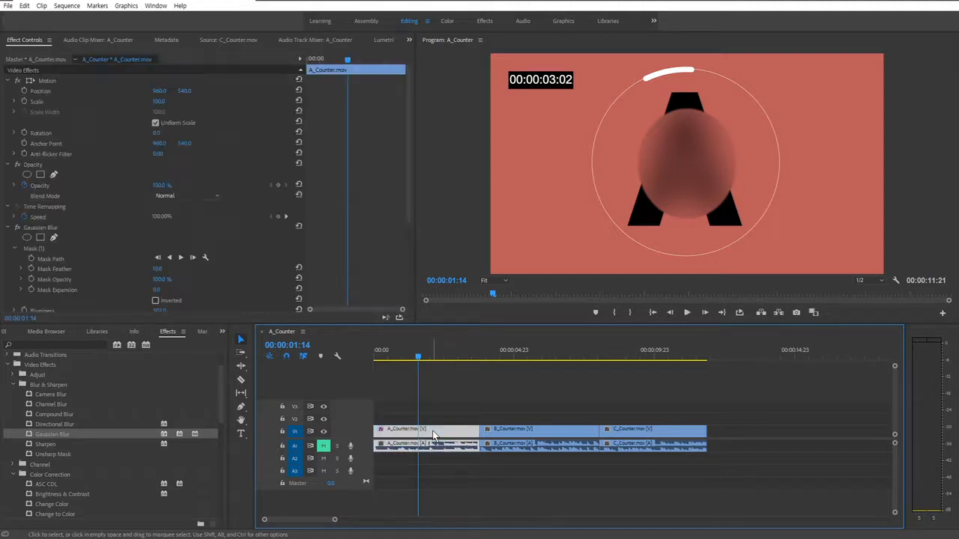
click(55, 229)
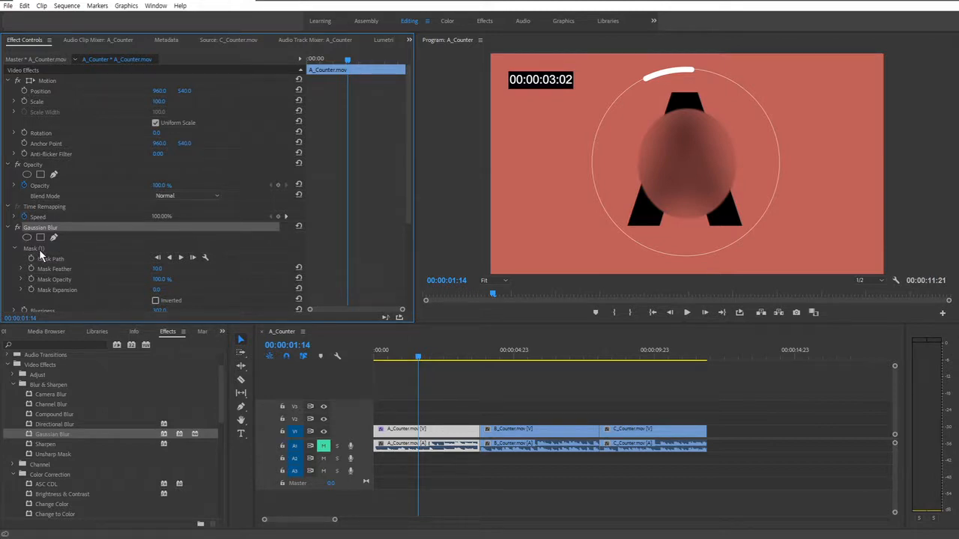
click(39, 250)
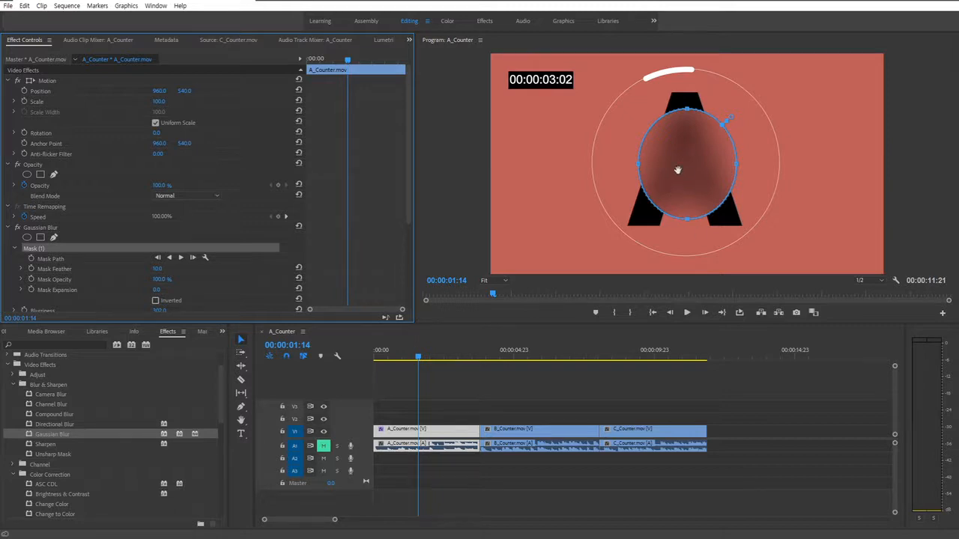
drag(677, 167, 724, 203)
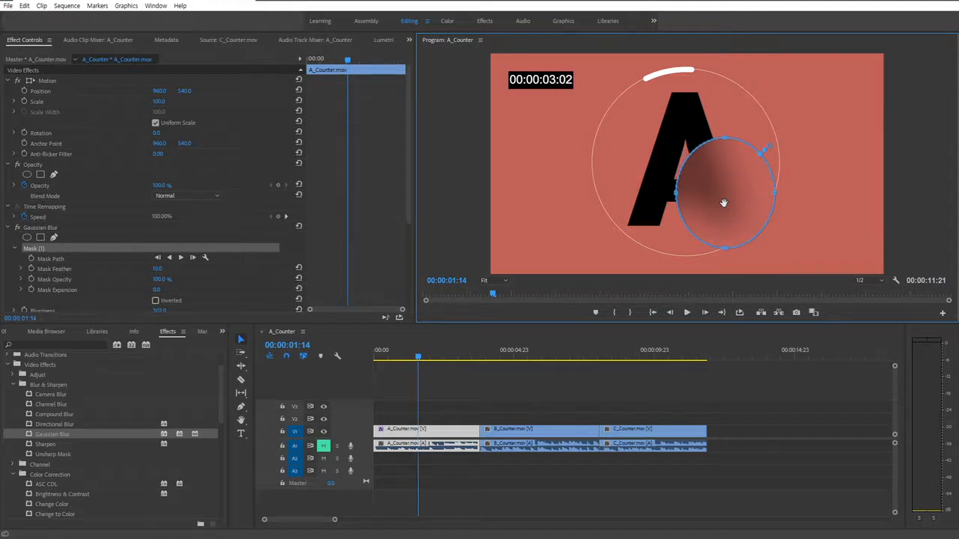
drag(724, 203, 696, 114)
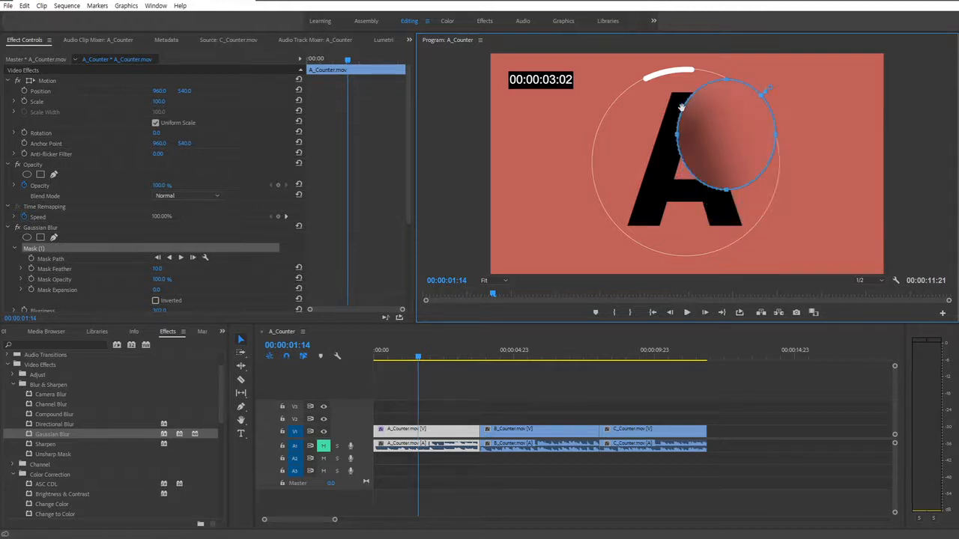
drag(618, 127, 618, 172)
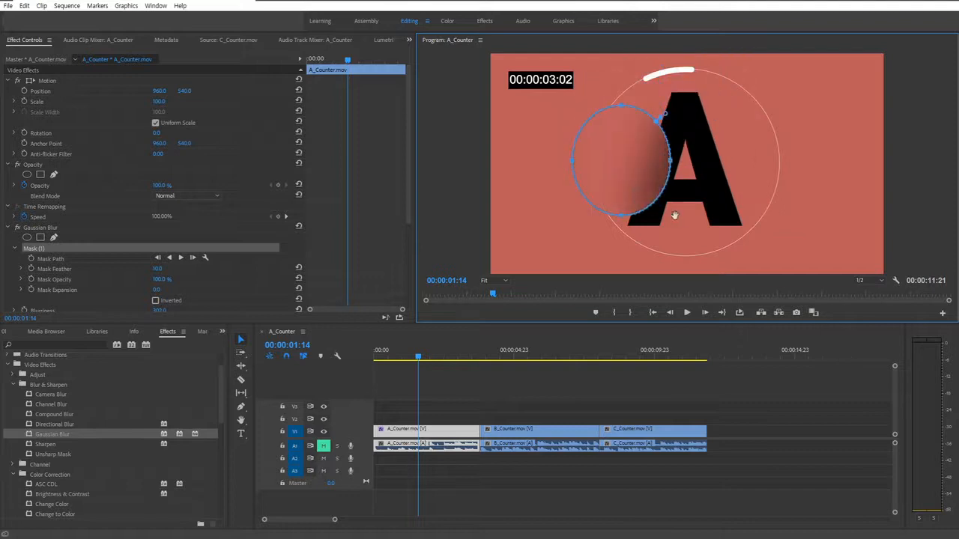
drag(716, 226, 736, 205)
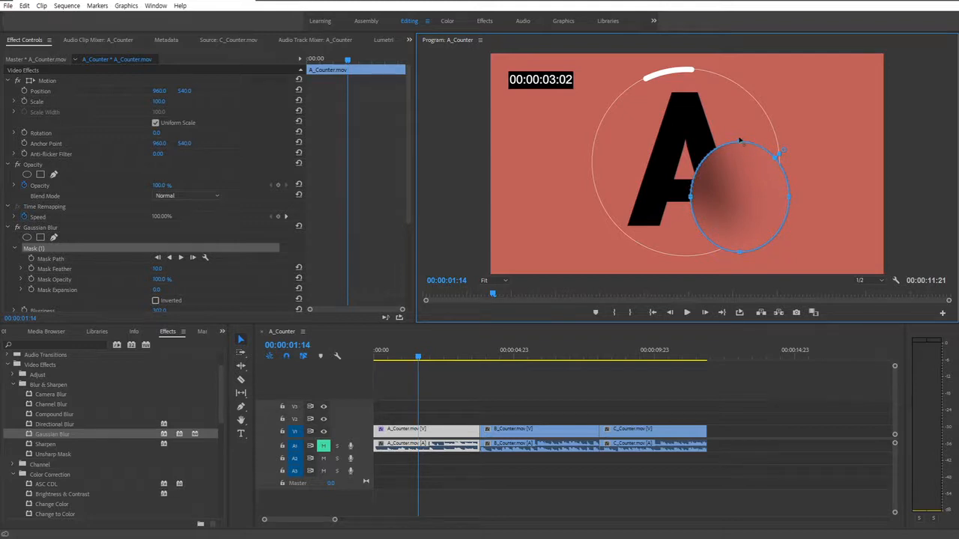
Step: Stretch the ellipse mask upward, undo that stretch, and widen the ellipse outward to the right
drag(740, 132, 739, 97)
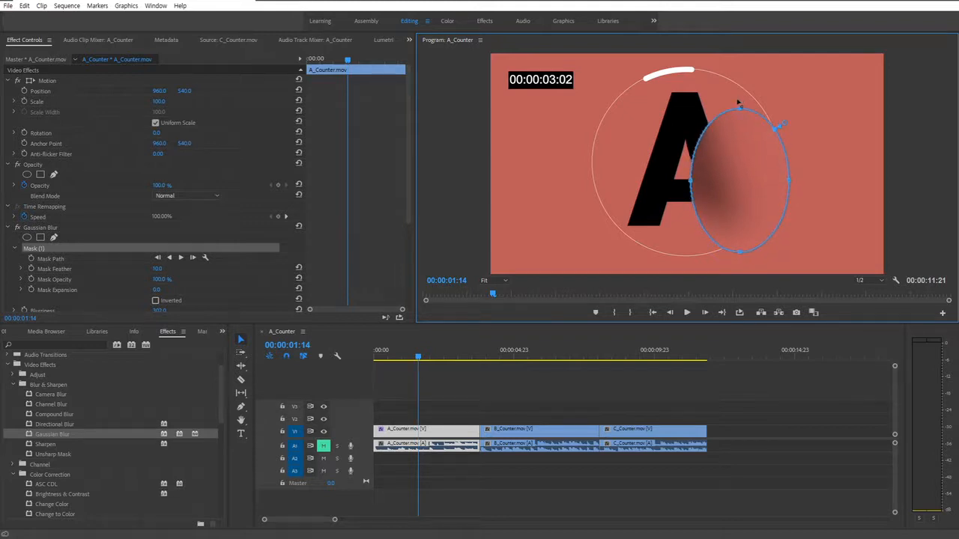
key(ctrl+z)
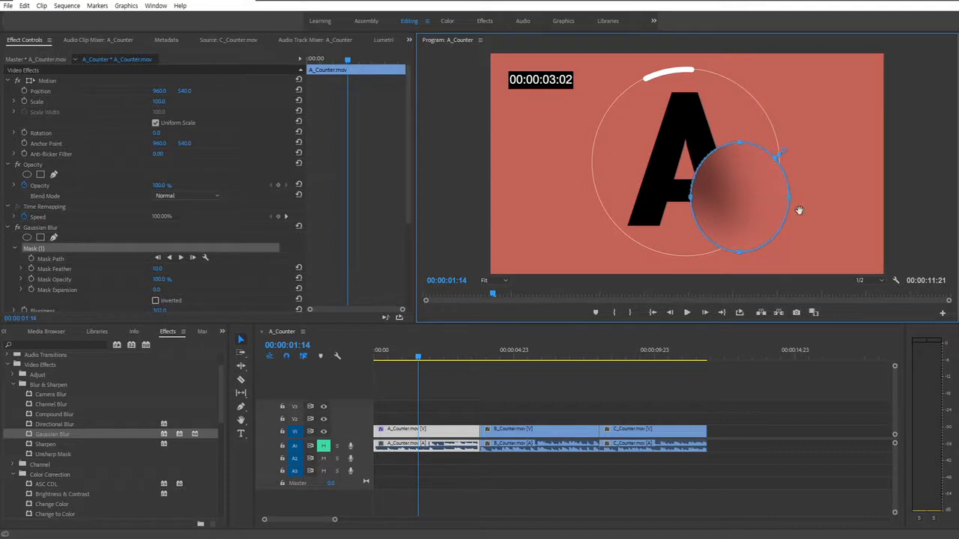
drag(789, 201, 808, 210)
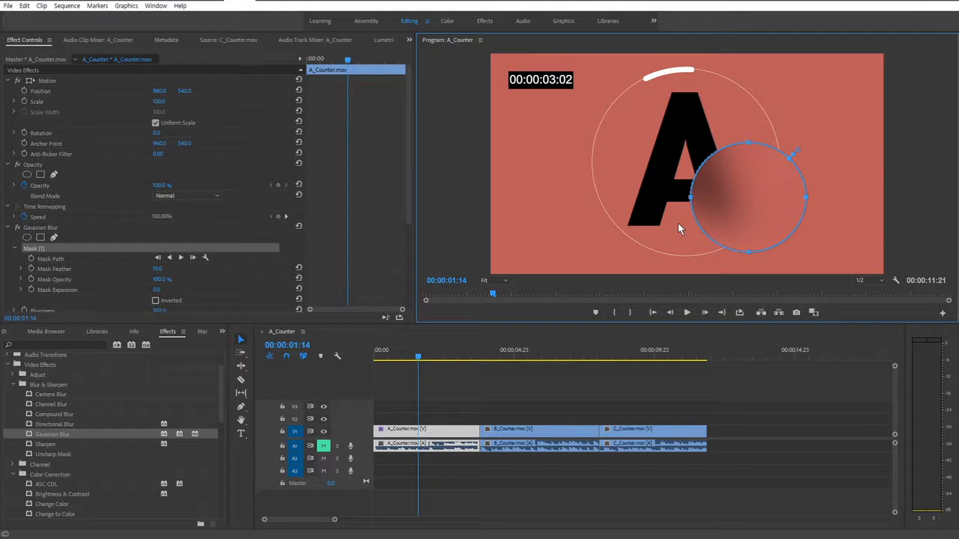
Step: Delete the ellipse mask from the Gaussian Blur effect
click(73, 236)
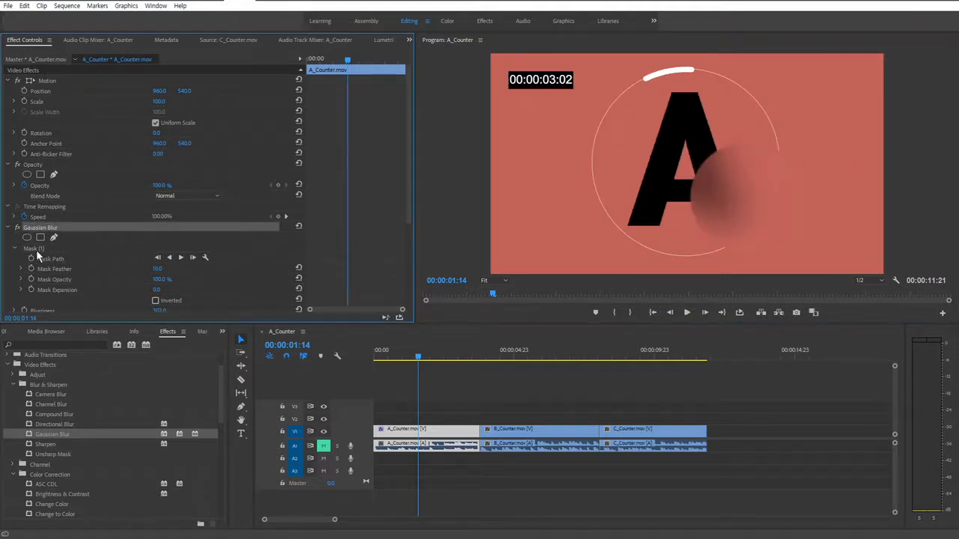
click(30, 250)
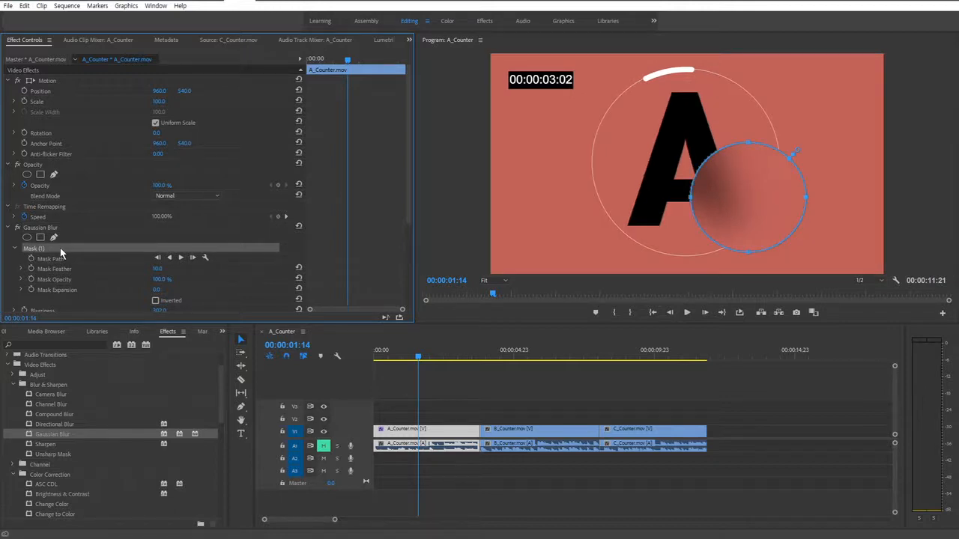
key(Delete)
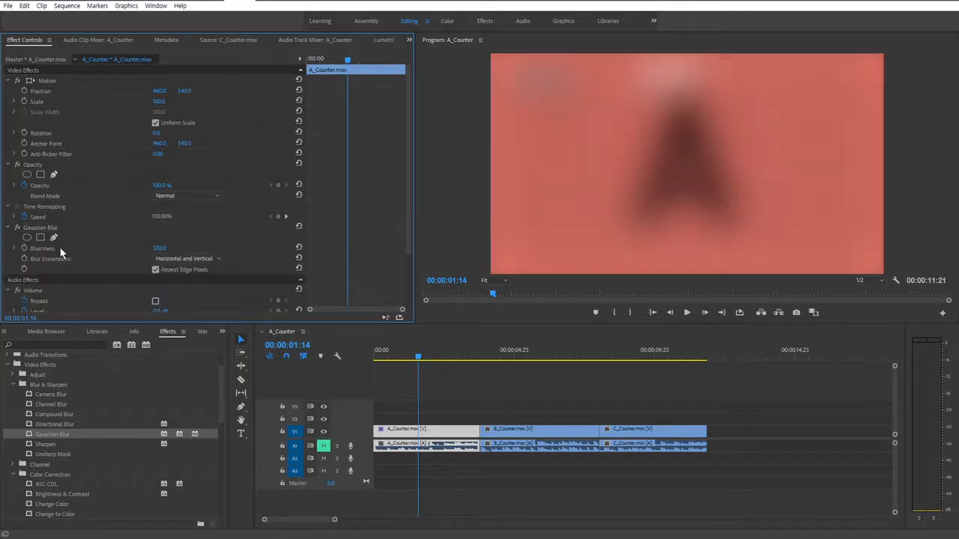
Step: Add a four-point polygon mask to the Gaussian Blur effect and undo a trial rotation of it
scroll(76, 234, down, 1)
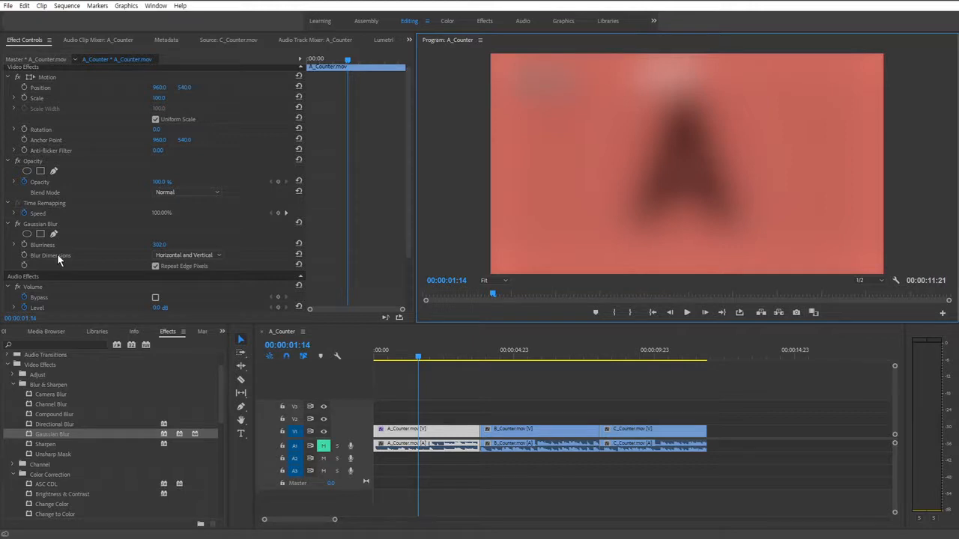
click(49, 225)
scroll(67, 221, down, 2)
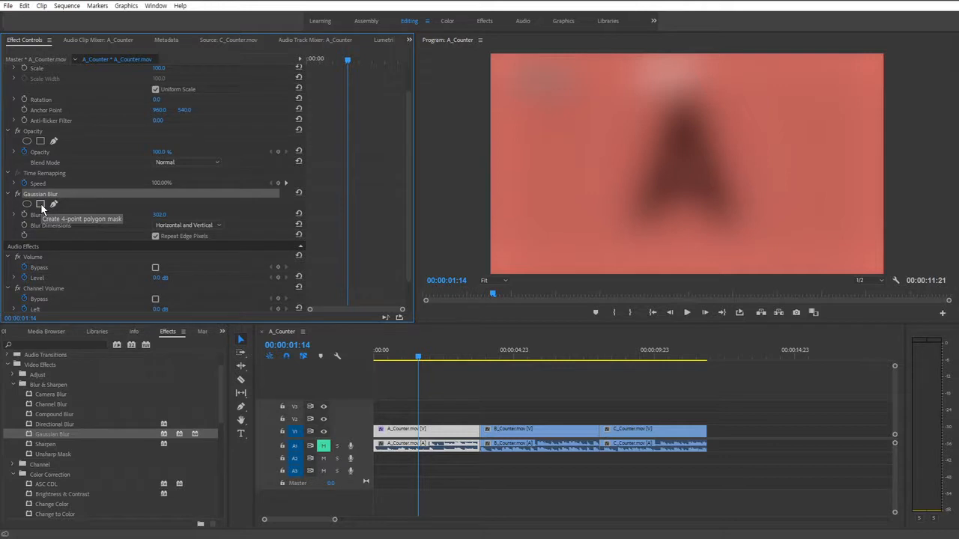
click(40, 204)
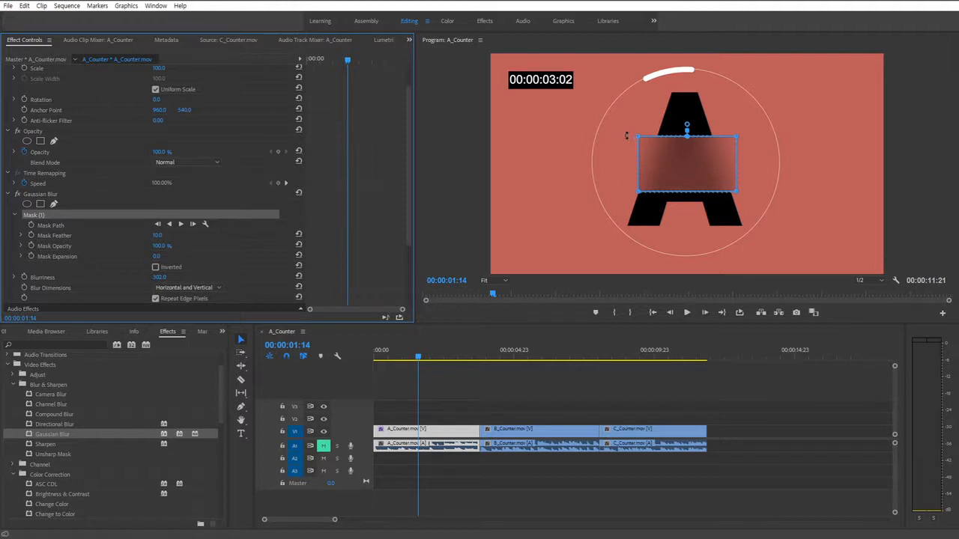
mouse_move(632, 130)
mouse_down()
mouse_move(624, 153)
mouse_move(633, 193)
mouse_move(654, 209)
mouse_move(667, 196)
mouse_move(614, 163)
mouse_move(619, 142)
mouse_up()
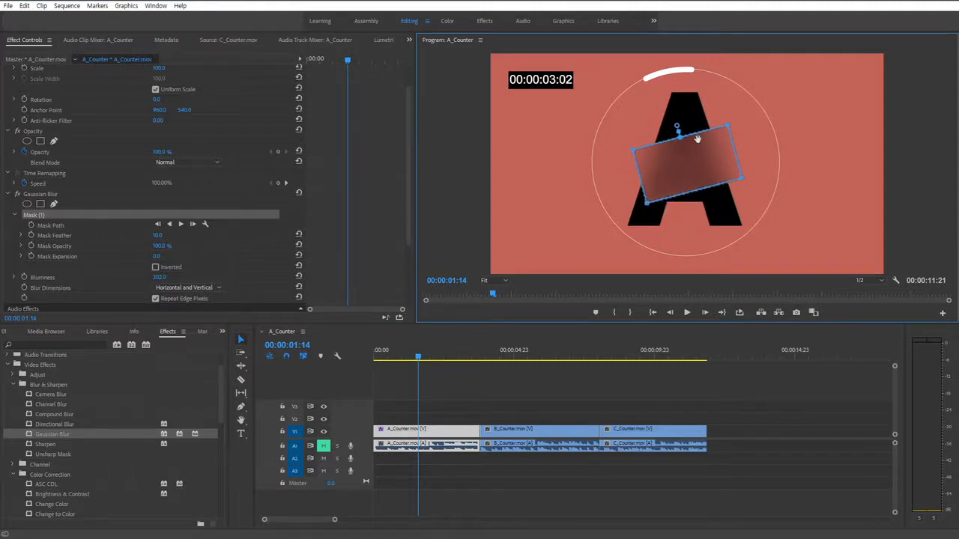
key(ctrl+z)
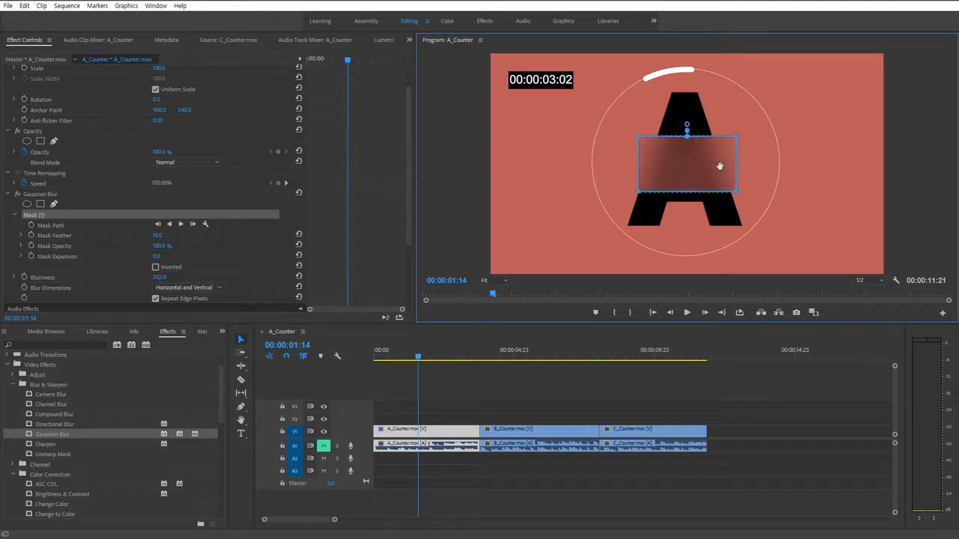
Step: Pull all four corners of the polygon mask outward into an irregular quadrilateral covering most of the letter A
drag(738, 138, 783, 84)
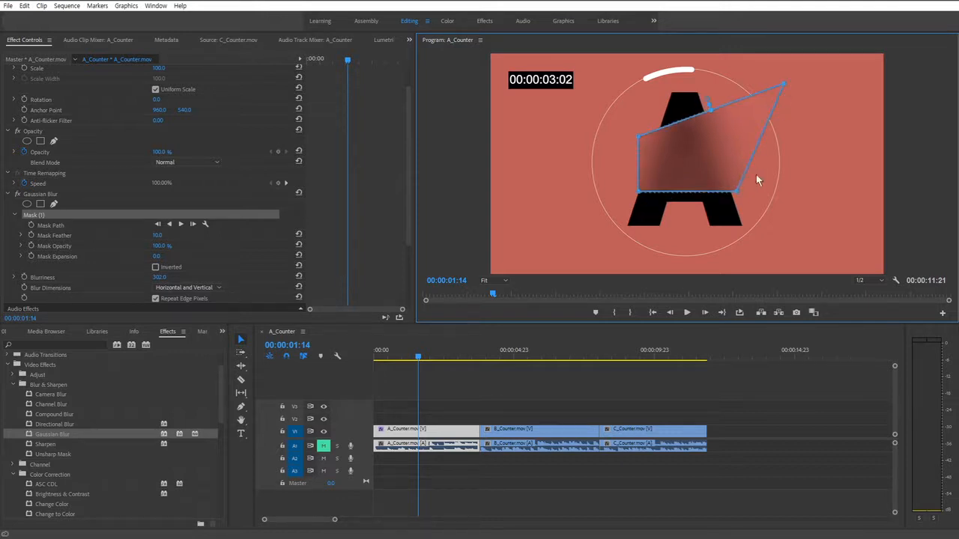
drag(738, 193, 773, 242)
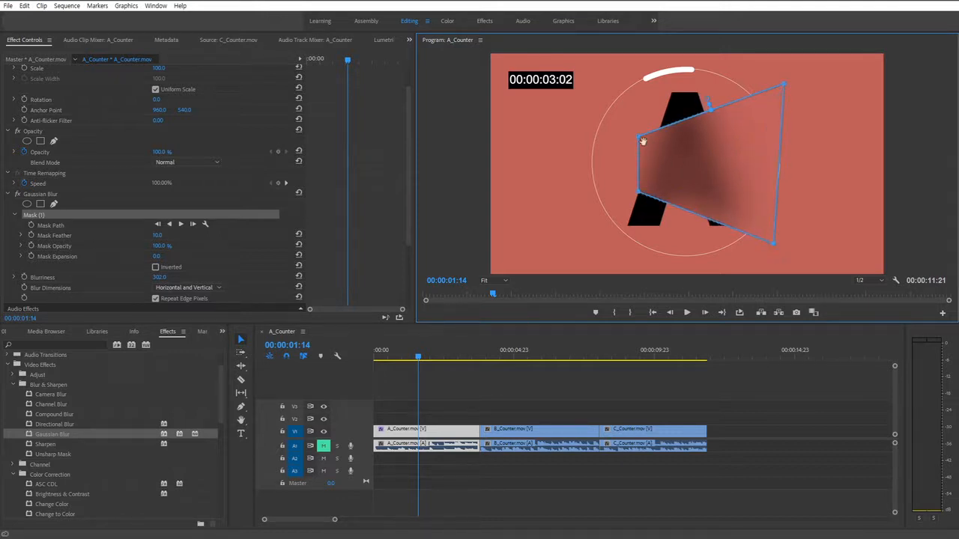
drag(639, 139, 595, 115)
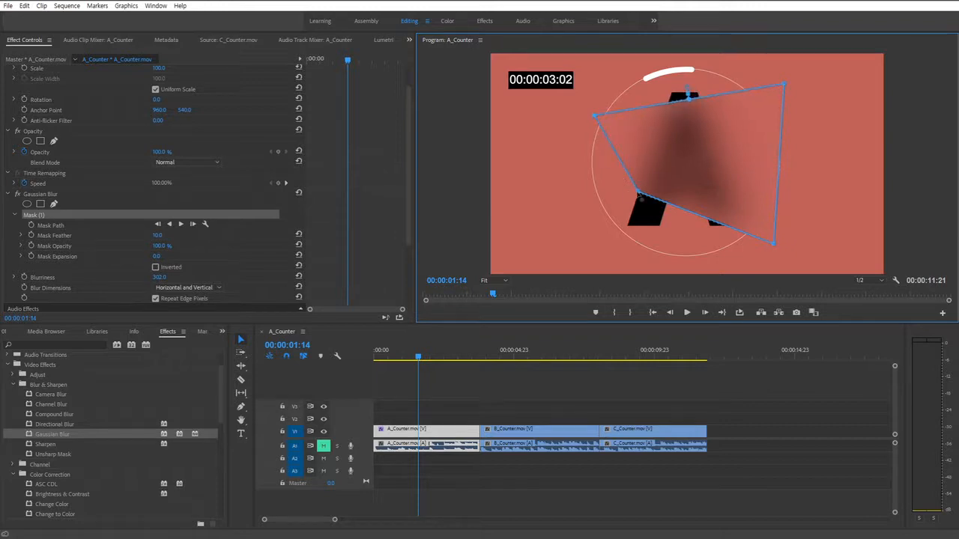
drag(638, 194, 553, 217)
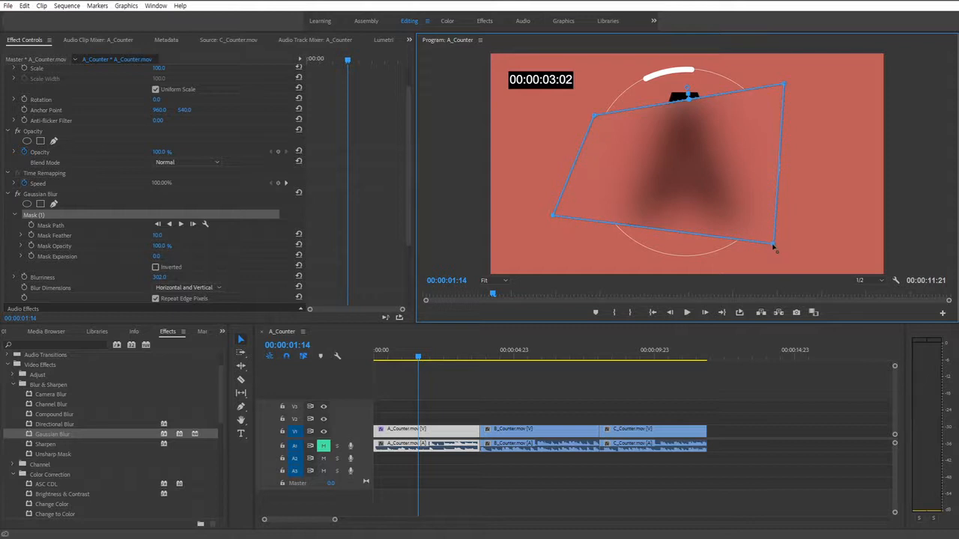
drag(773, 244, 802, 229)
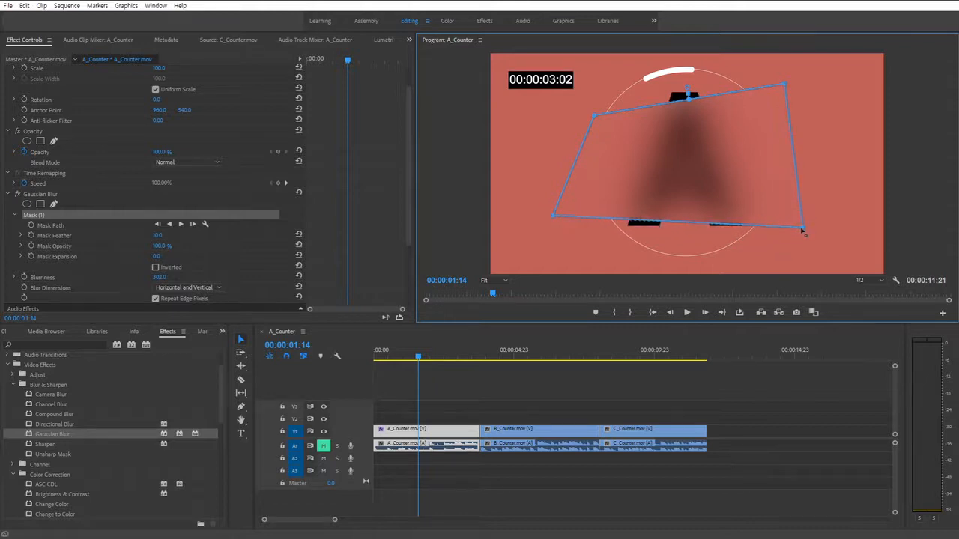
Step: Try a mask feather of 102 on the polygon mask, then set the feather to 0
click(81, 227)
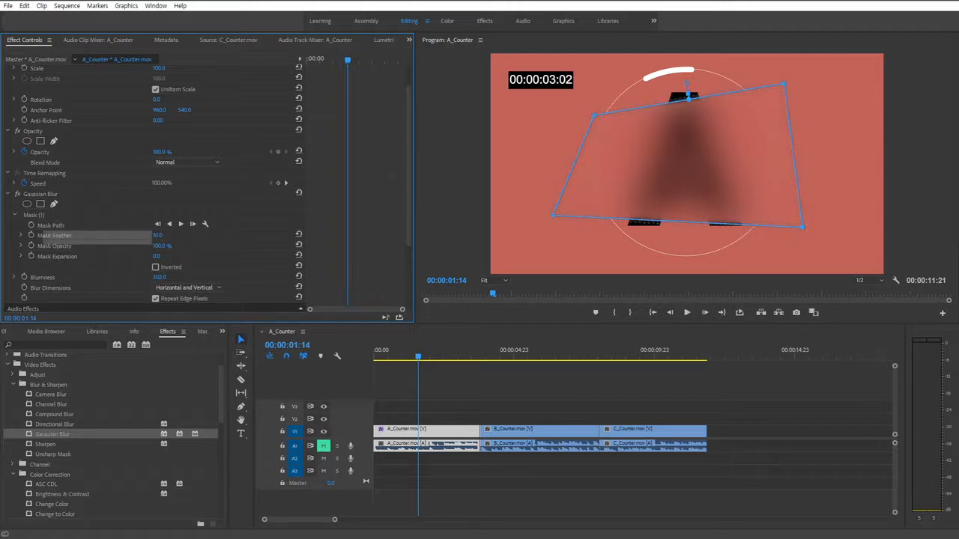
drag(158, 235, 199, 235)
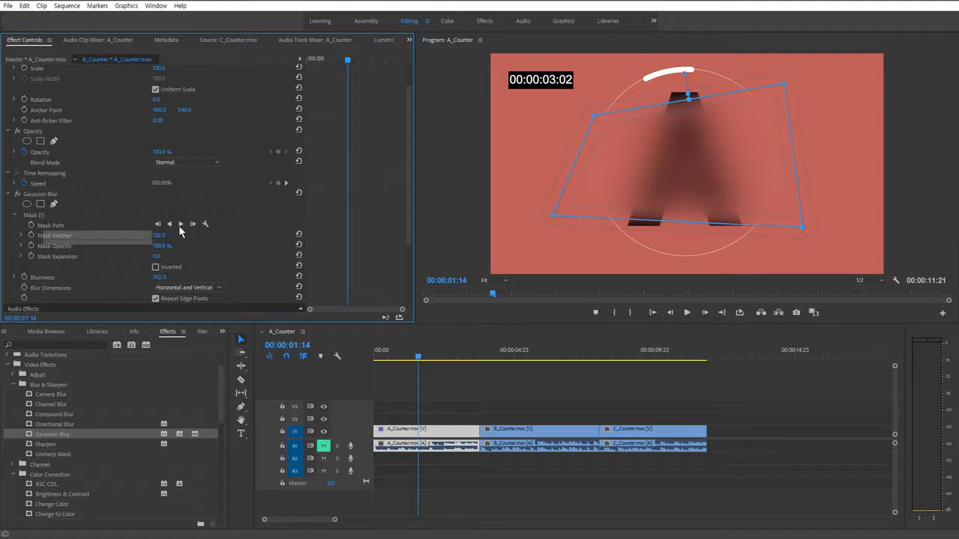
click(159, 235)
text(0)
key(Return)
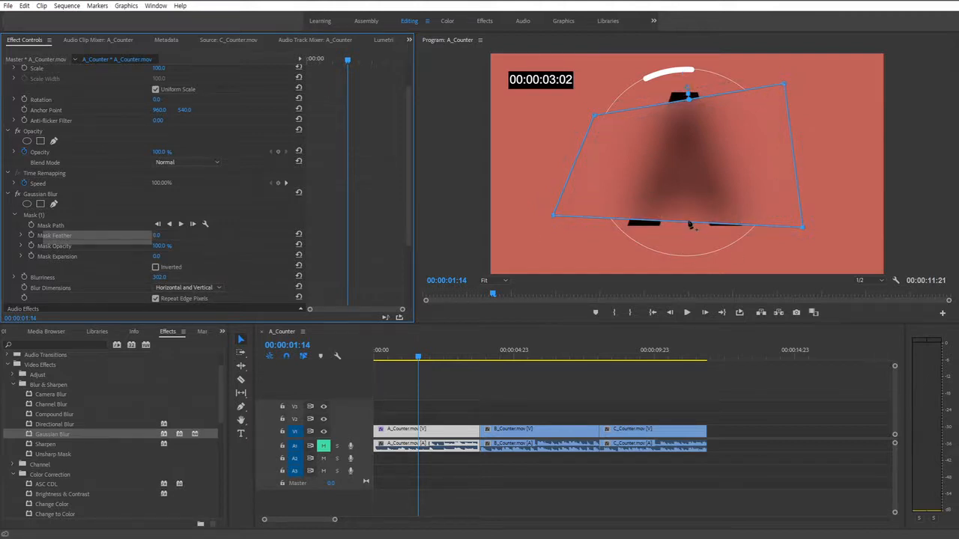
Step: Vary the mask opacity and return it to 100%, then contract the polygon mask with an expansion of -74
click(60, 246)
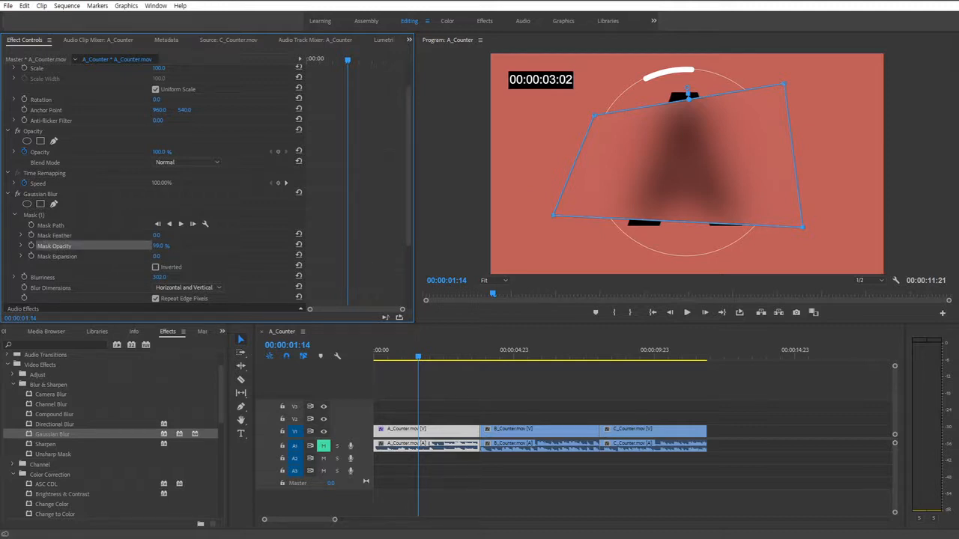
mouse_move(159, 246)
mouse_down()
mouse_move(146, 246)
mouse_move(161, 246)
mouse_up()
click(74, 256)
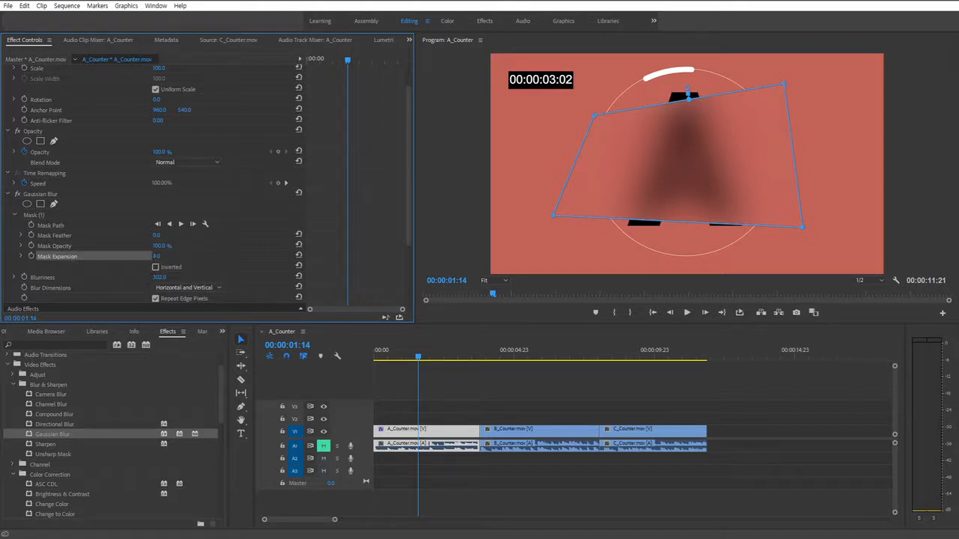
drag(157, 257, 198, 257)
drag(672, 93, 695, 134)
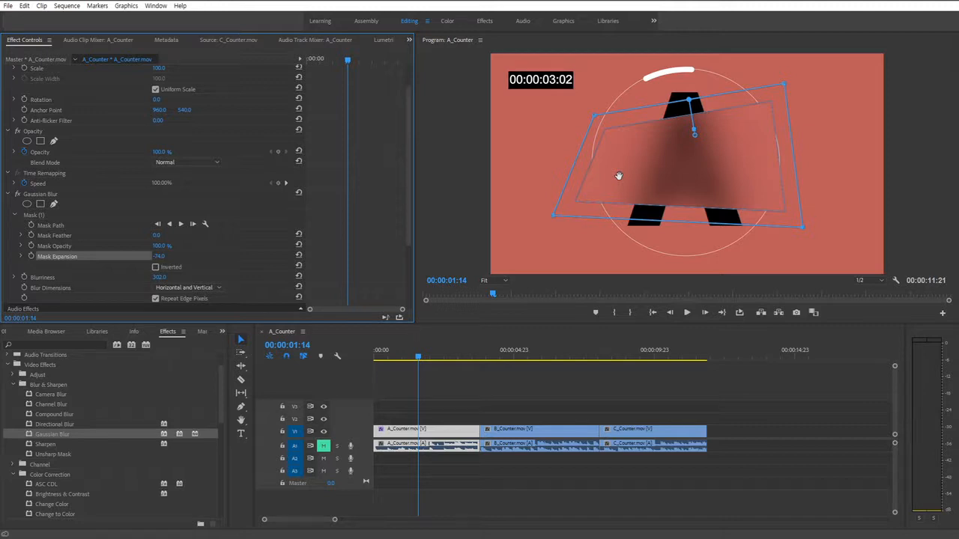
Step: Lower the program preview's playback resolution to 1/4 and shift the polygon mask slightly right and down
mouse_move(664, 165)
mouse_down()
mouse_move(647, 157)
mouse_move(627, 178)
mouse_move(674, 182)
mouse_move(675, 170)
mouse_up()
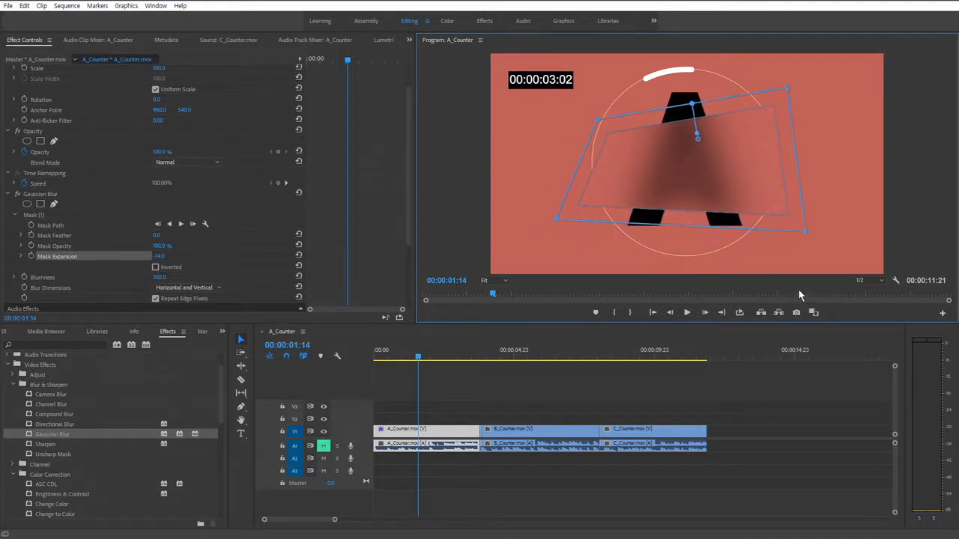
click(871, 280)
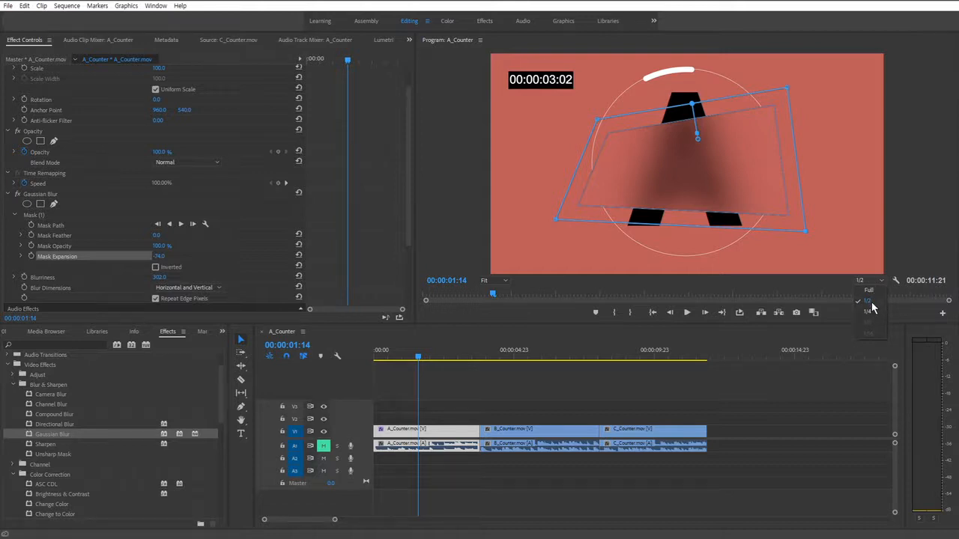
click(874, 312)
drag(682, 174, 727, 182)
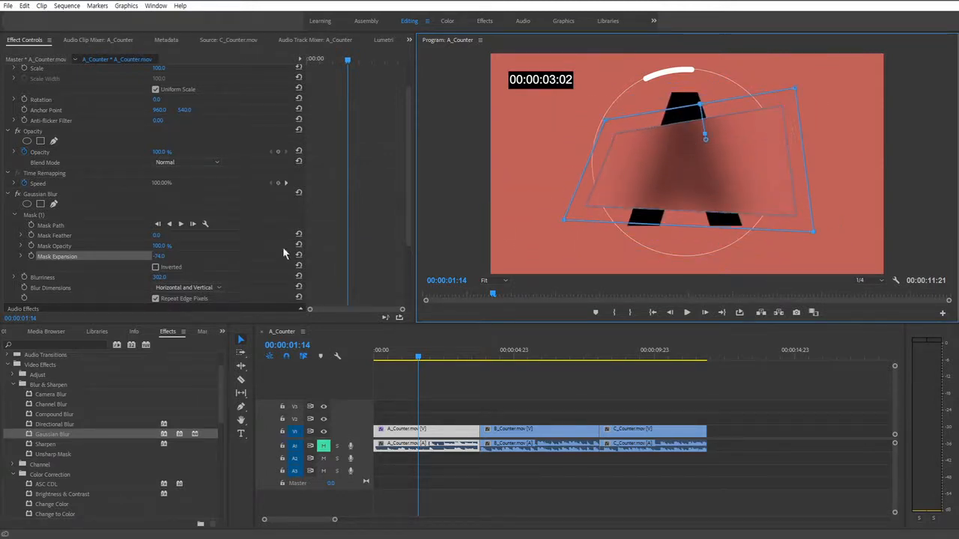
Step: Set the mask expansion to 0 and invert the polygon mask so the blur applies outside it
click(160, 256)
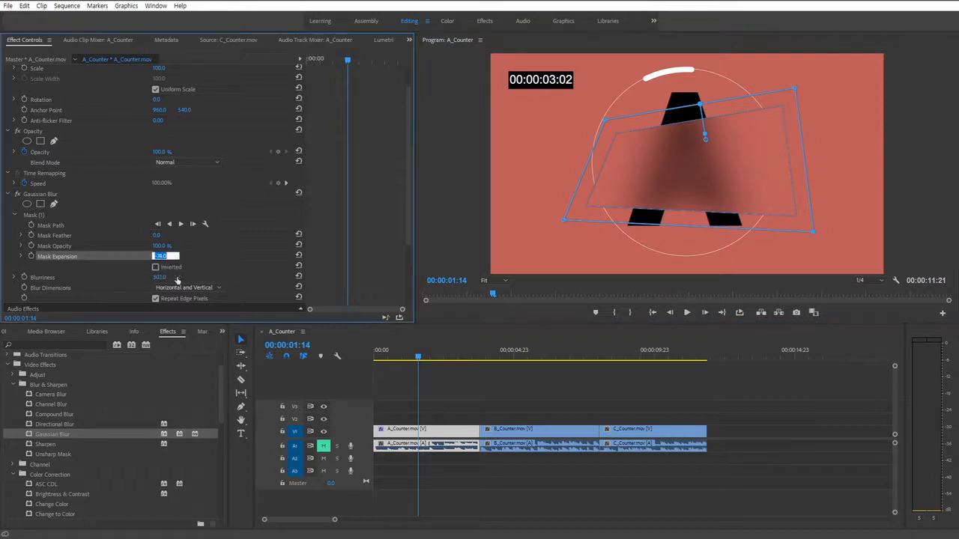
text(0)
key(Return)
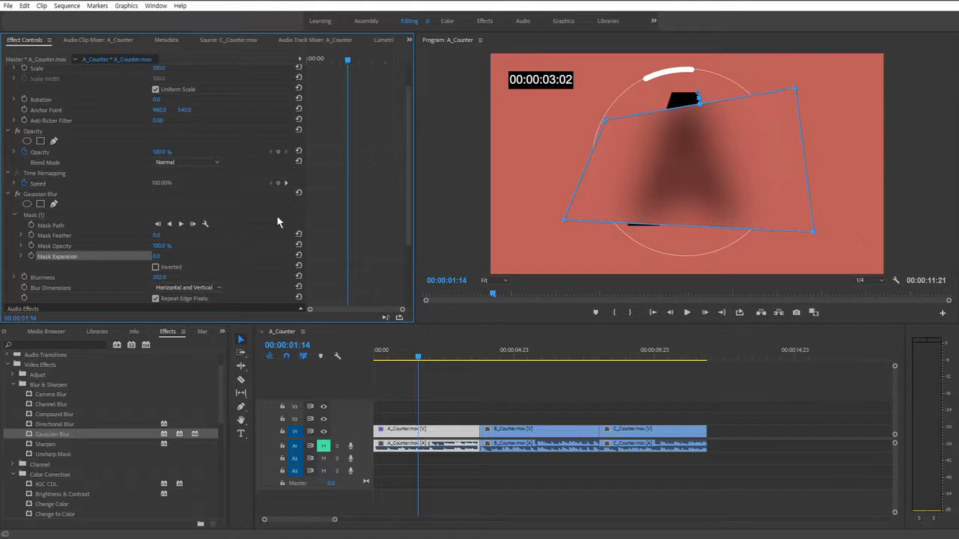
click(156, 268)
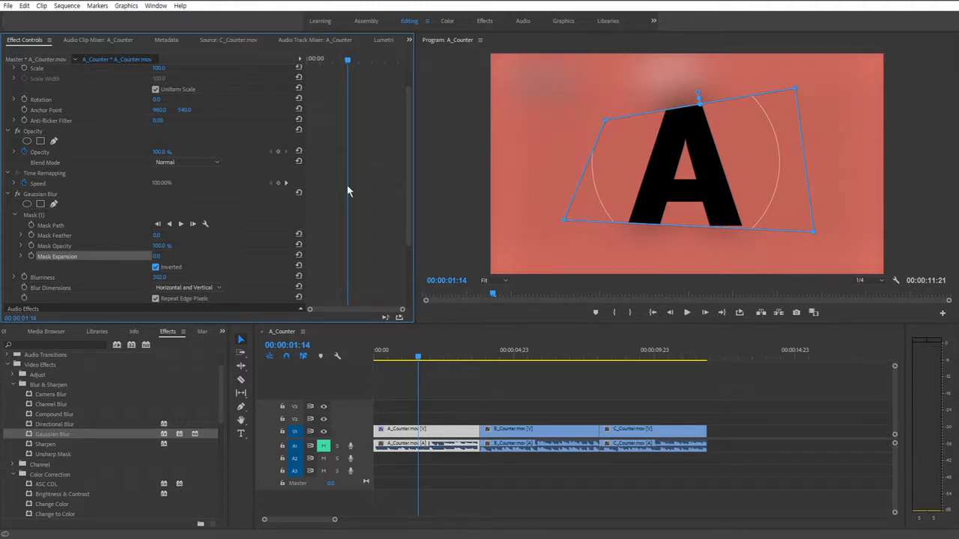
Step: Toggle the polygon mask's inversion, leave it turned off, and set the program preview's playback resolution to 1/2
click(155, 267)
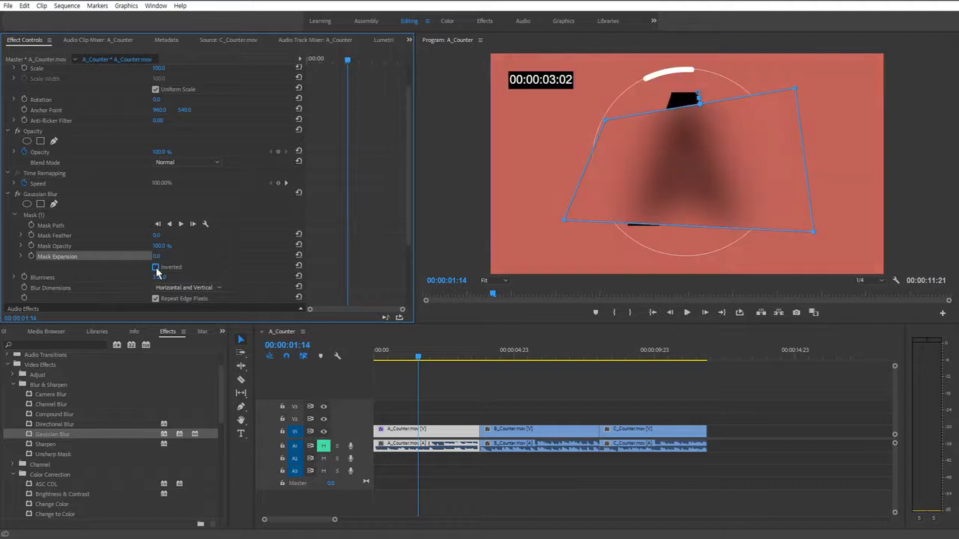
click(155, 268)
click(155, 267)
click(155, 267)
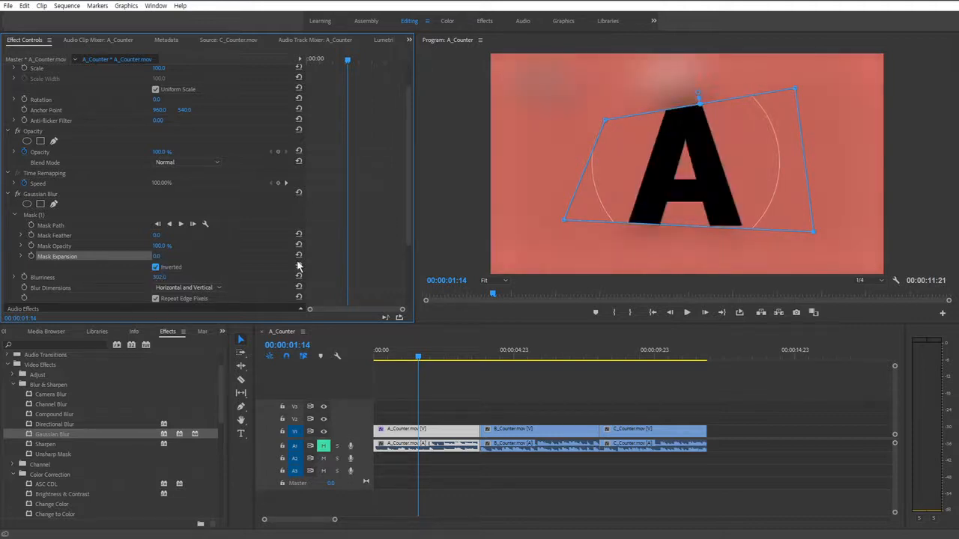
click(155, 267)
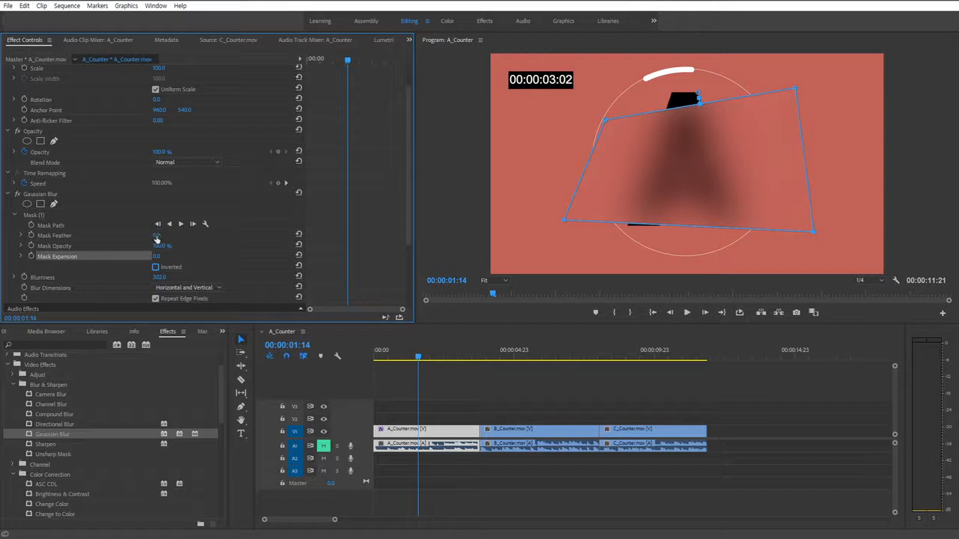
click(861, 280)
click(878, 299)
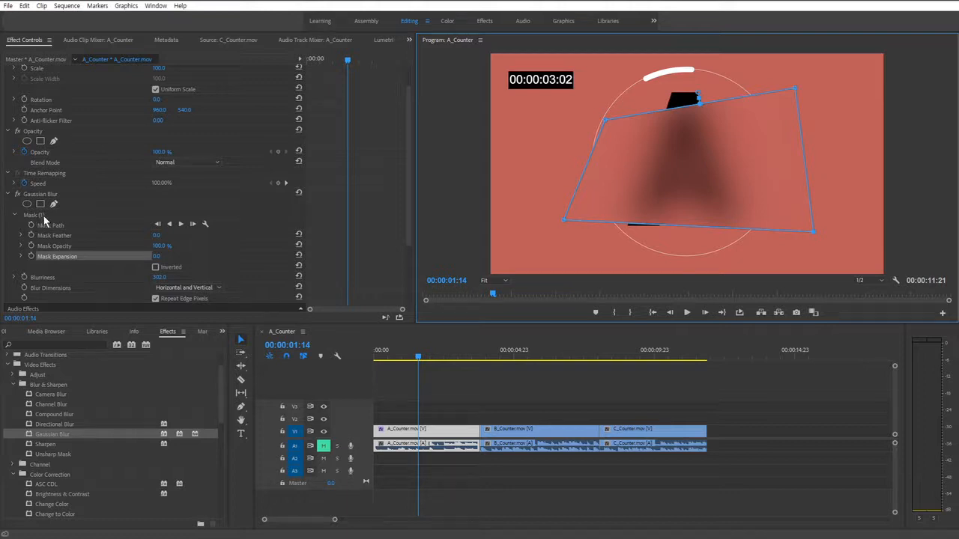
Step: Delete the polygon mask from the clip's Gaussian Blur effect and deselect the clip
click(44, 216)
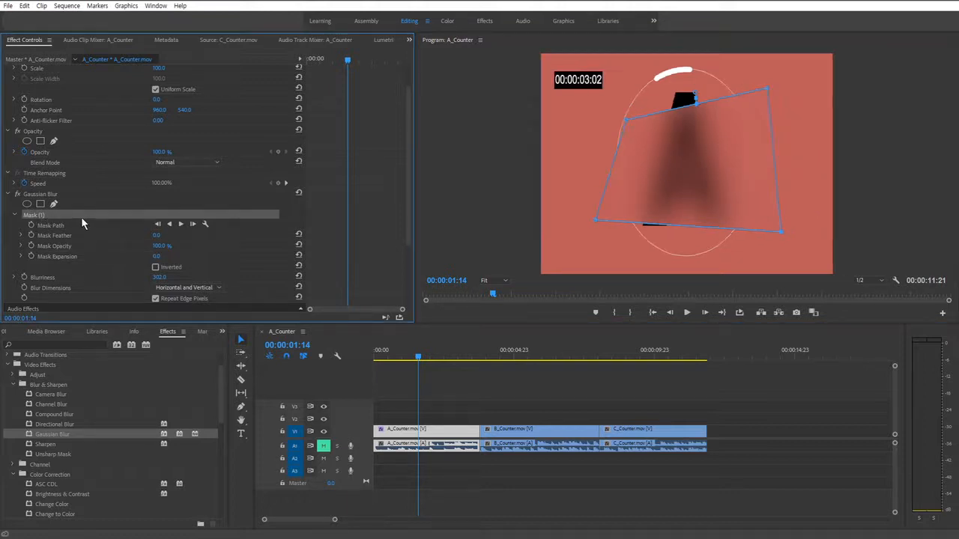
key(Delete)
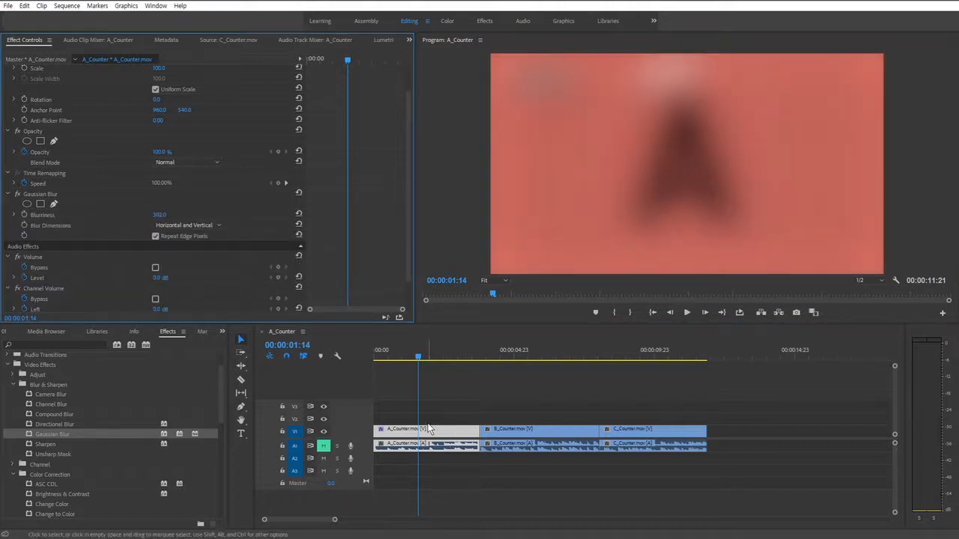
click(688, 386)
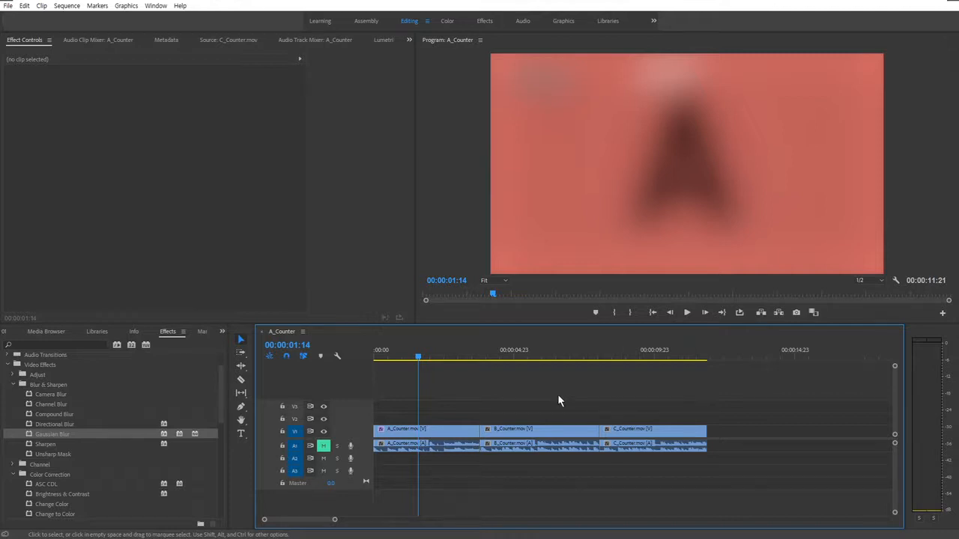
Step: Preview the Beach - 7262.mp4 and Beach - 7268.mp4 clips and create a new sequence from both of them
click(222, 332)
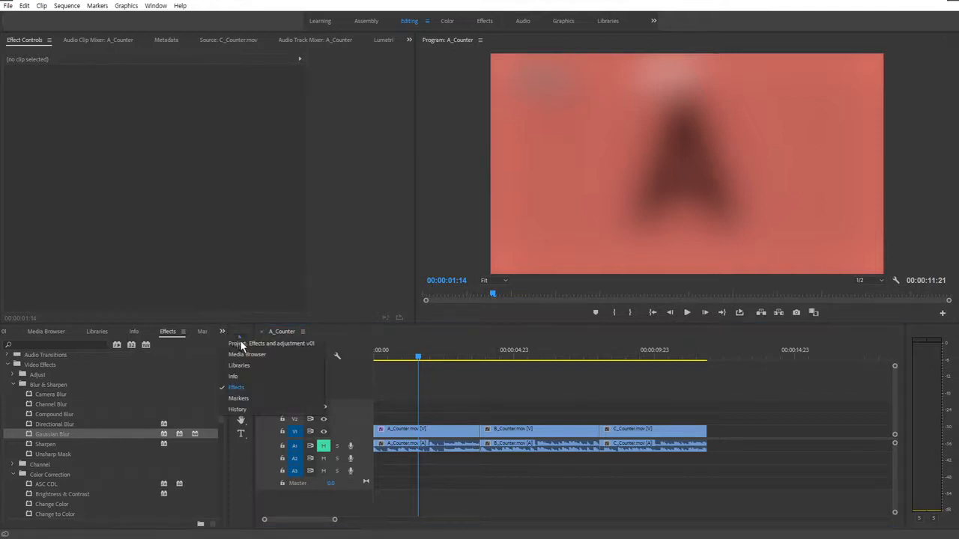
click(241, 347)
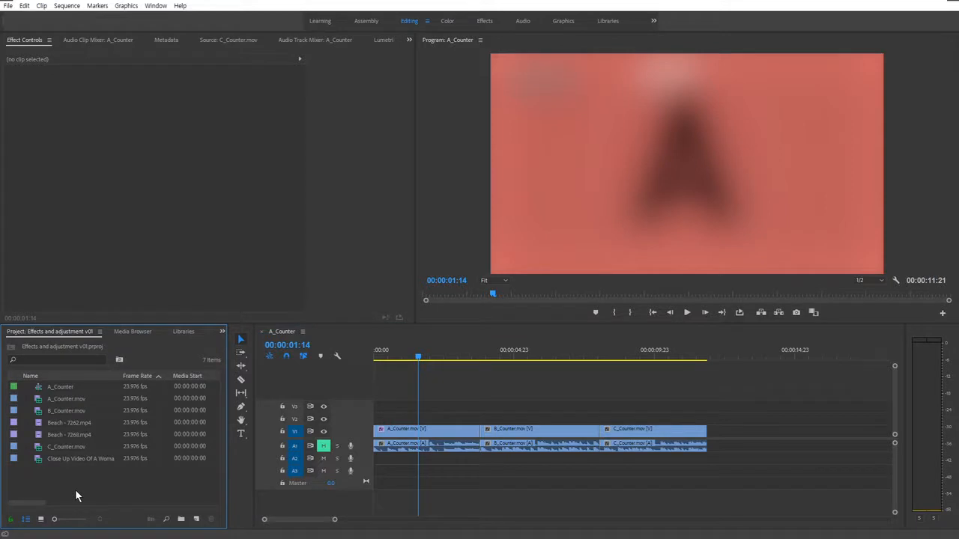
click(41, 424)
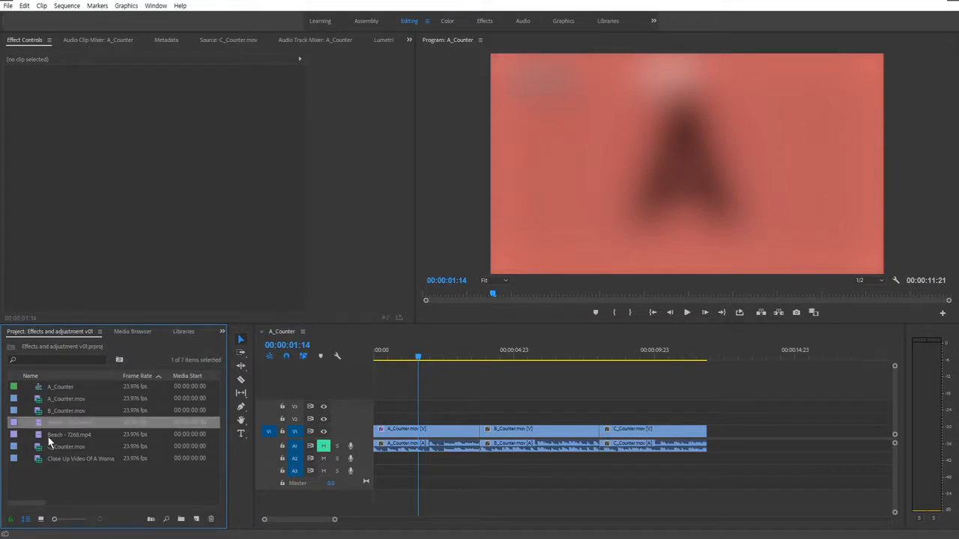
double_click(43, 424)
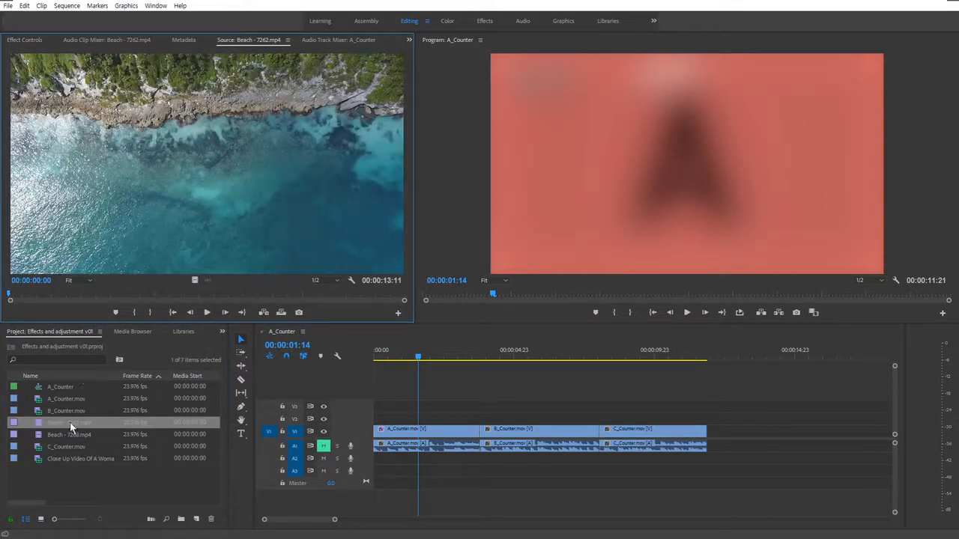
double_click(42, 435)
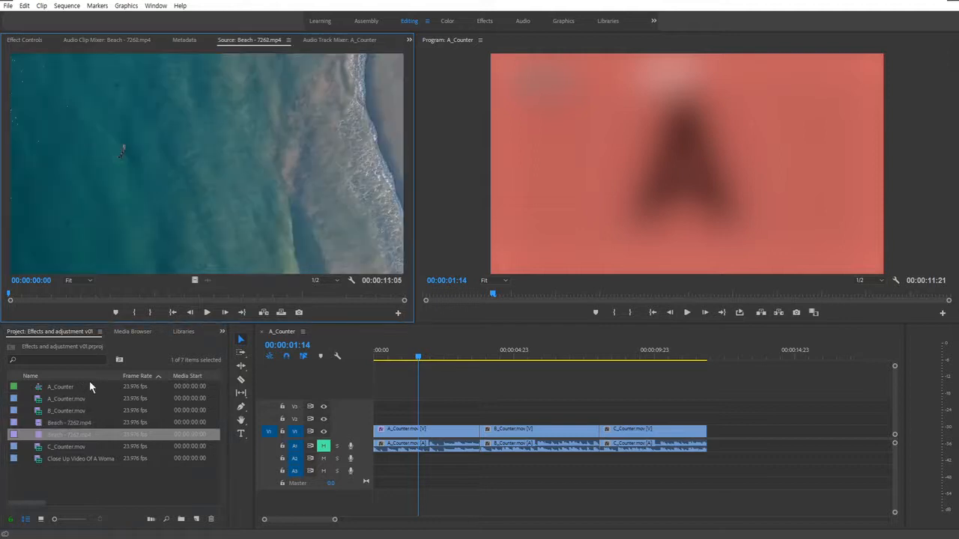
shift+click(41, 425)
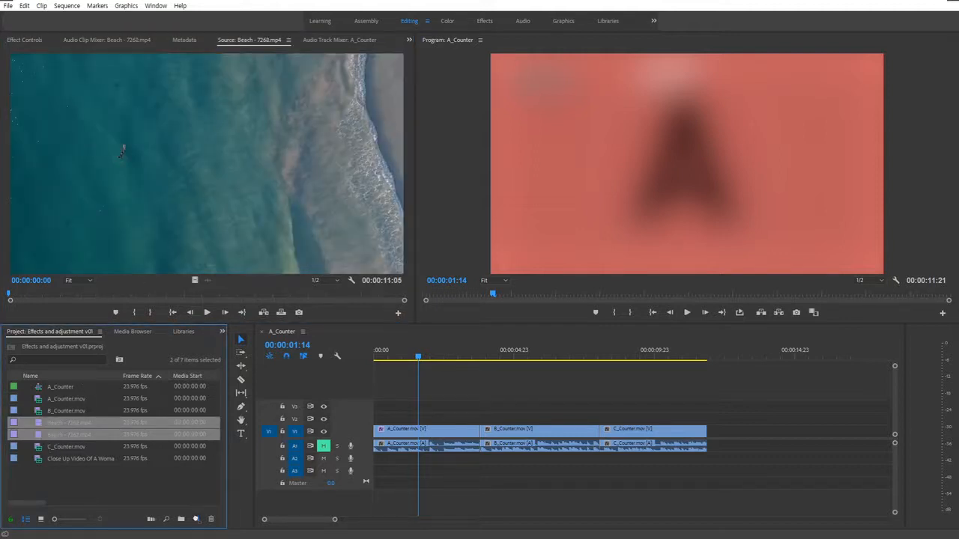
drag(197, 519, 196, 519)
Step: Ripple-trim both beach clips to shorten the sequence to about 9 seconds, fit it in the timeline and place the playhead at 00:00:02:06
drag(388, 360, 460, 360)
key(w)
key(q)
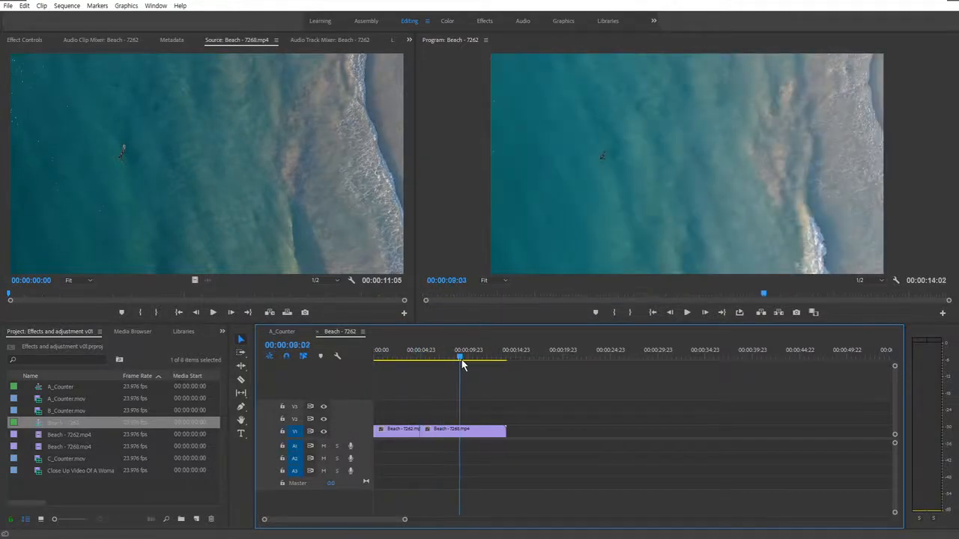
key(w)
key(backslash)
click(488, 357)
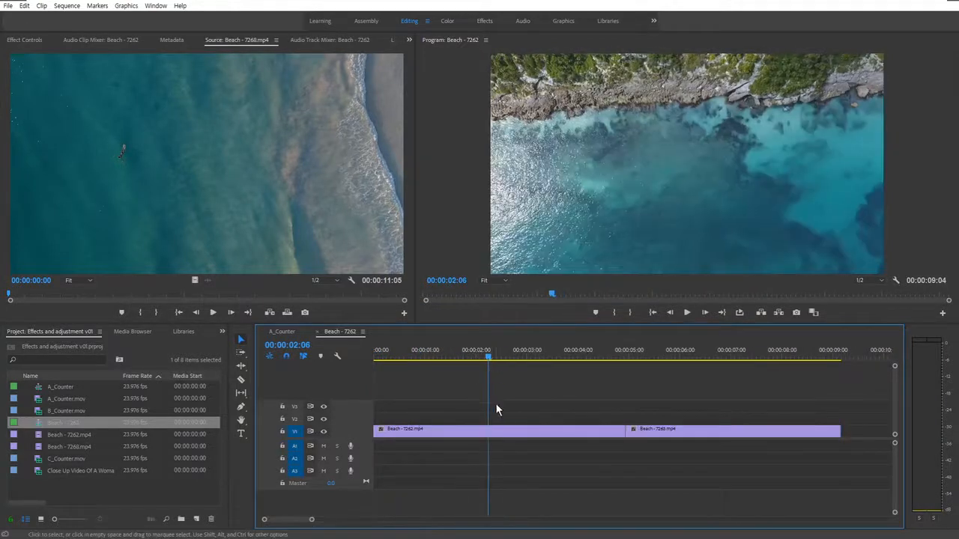
Step: Apply the Gaussian Blur effect to the Beach - 7262.mp4 clip and show its effect settings
click(434, 432)
click(221, 336)
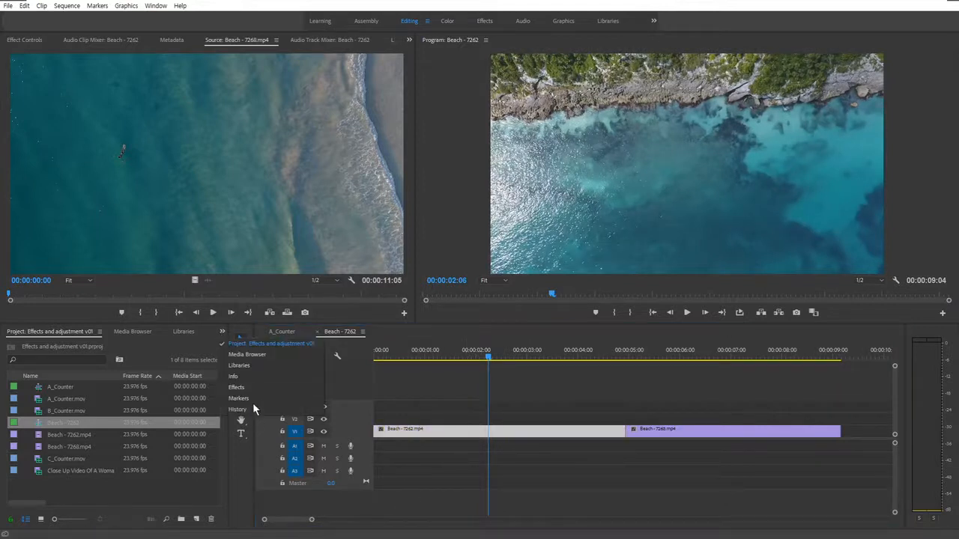
click(253, 403)
drag(56, 440, 449, 436)
click(32, 42)
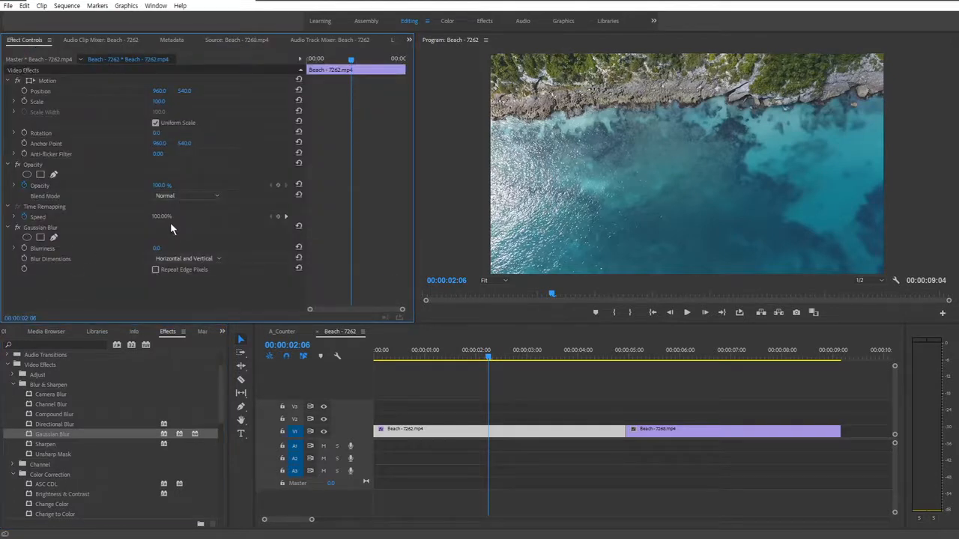
Step: Set the Gaussian Blur's blurriness to 135, enable Repeat Edge Pixels, set the blur dimensions to Vertical, and view the frame at 00:00:01:23
drag(157, 248, 273, 248)
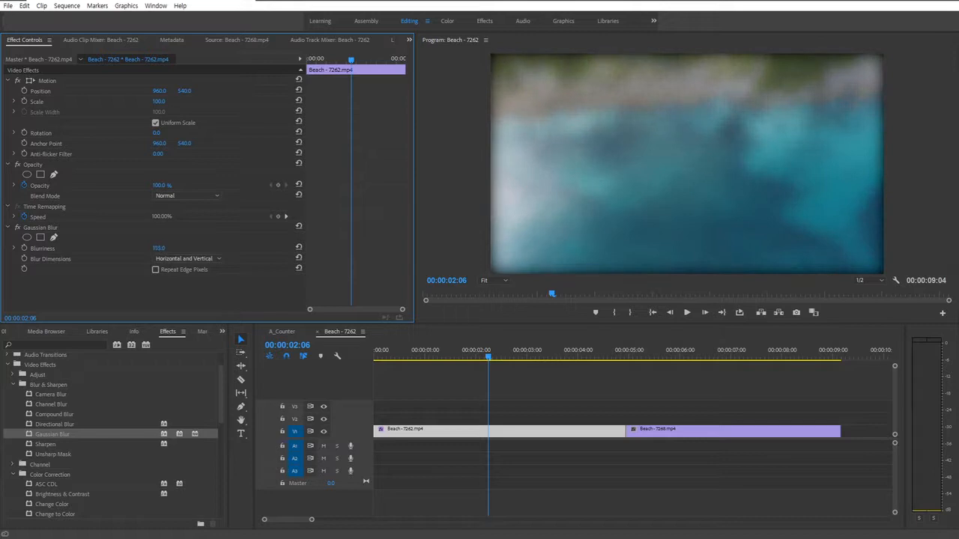
click(183, 270)
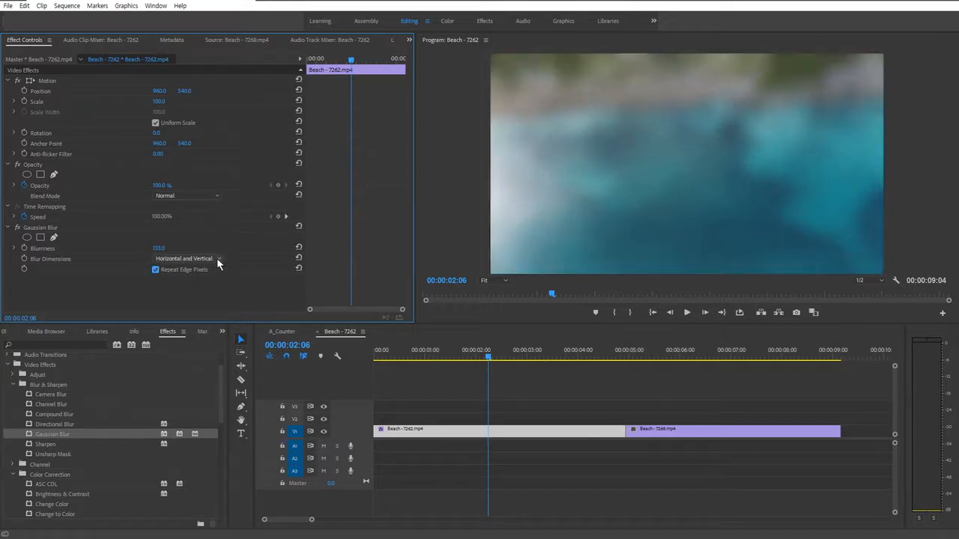
click(217, 260)
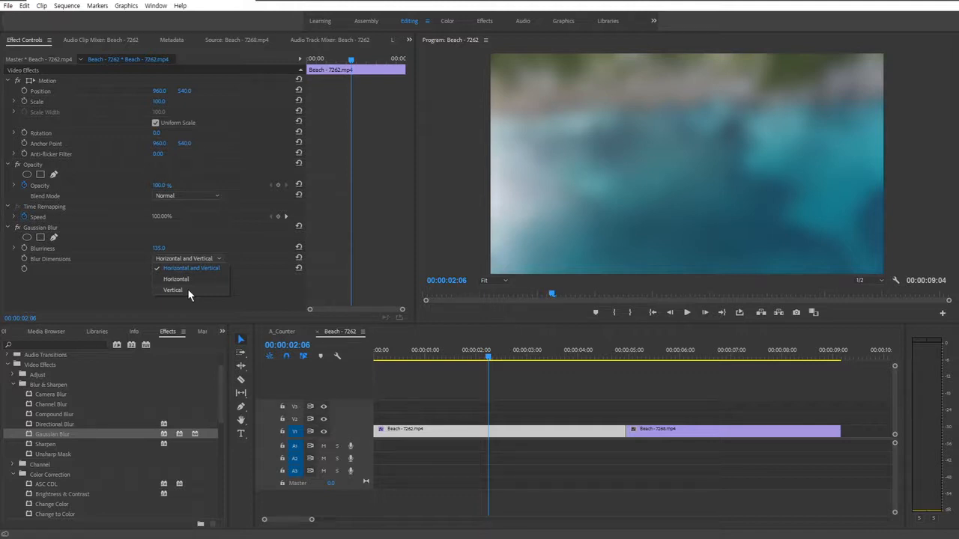
click(175, 290)
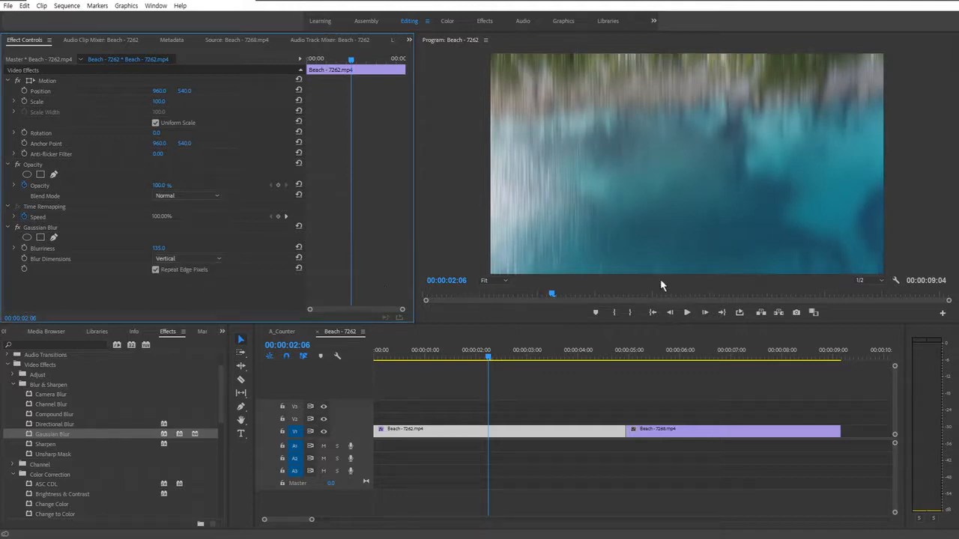
click(474, 353)
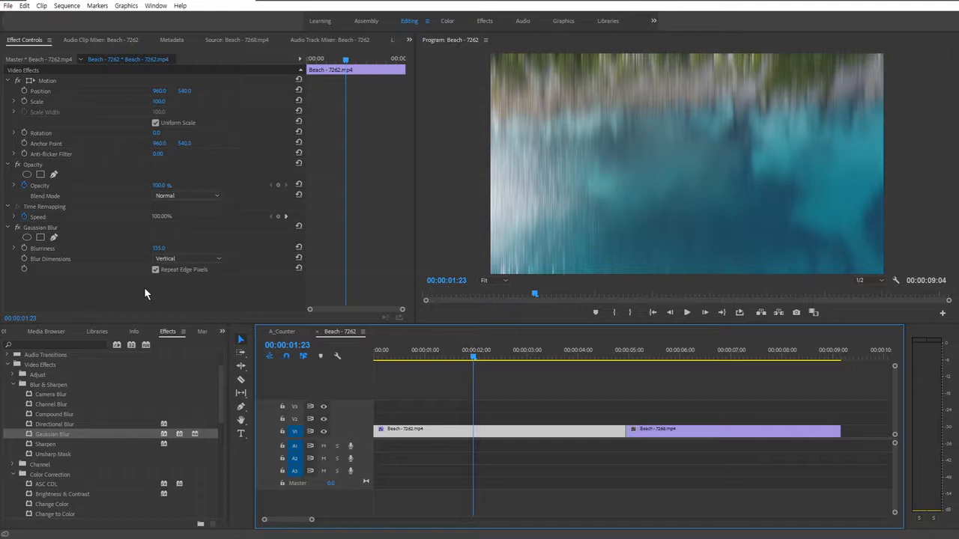
Step: Start saving the clip's Gaussian Blur settings as an effect preset named "Gaussian Blur V 135"
click(54, 230)
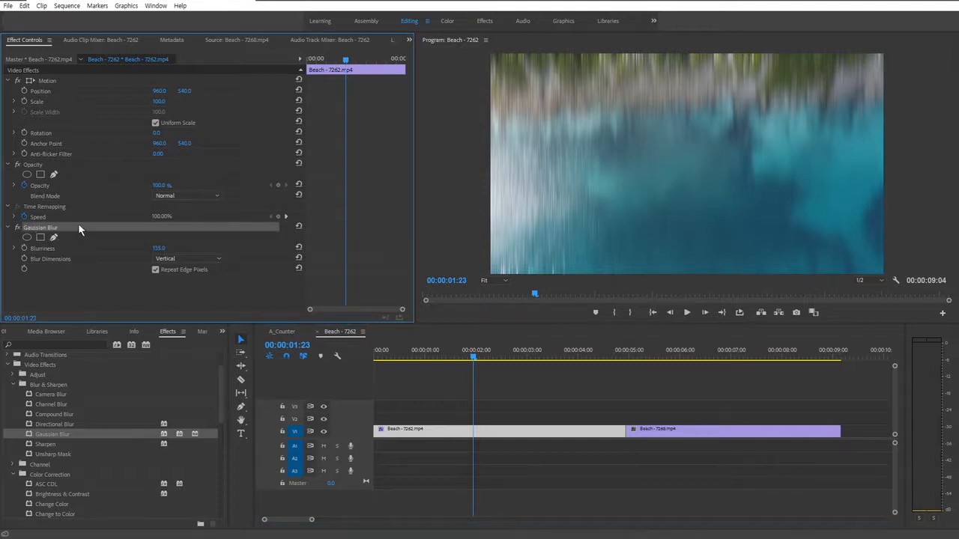
right_click(78, 224)
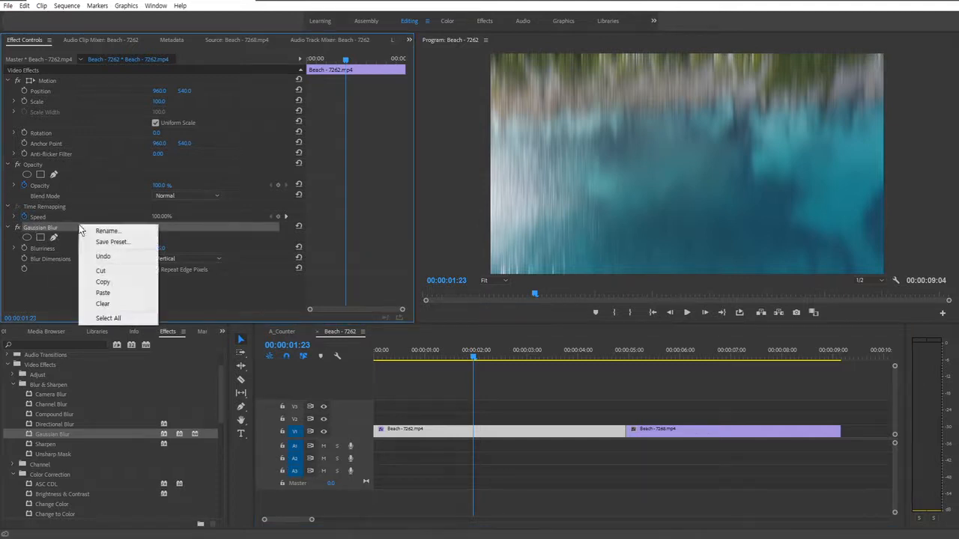
click(130, 242)
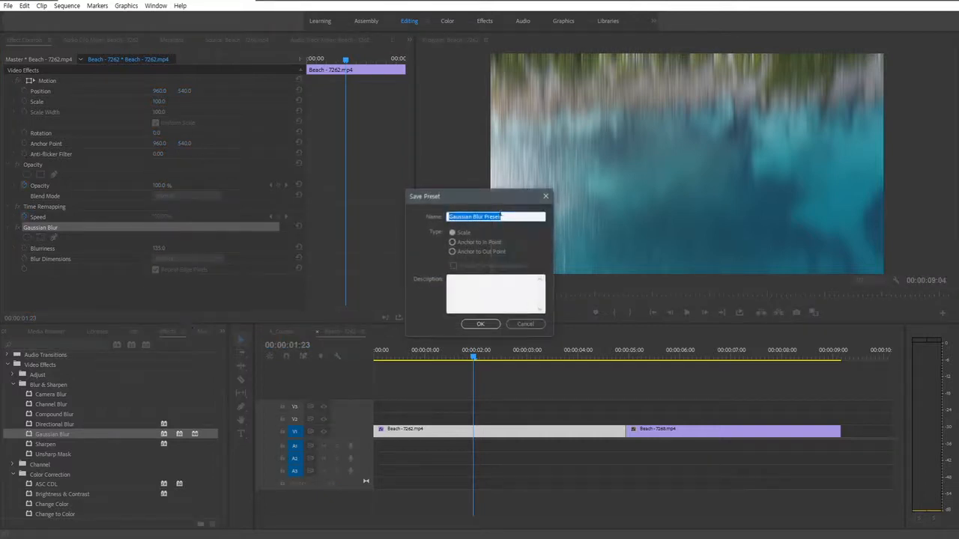
drag(482, 198, 299, 270)
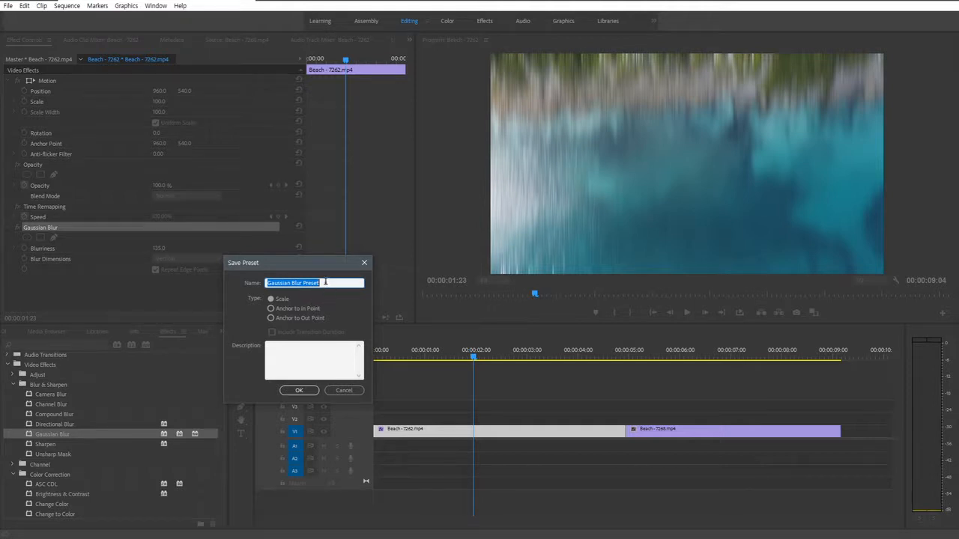
drag(322, 282, 306, 294)
text(V 135)
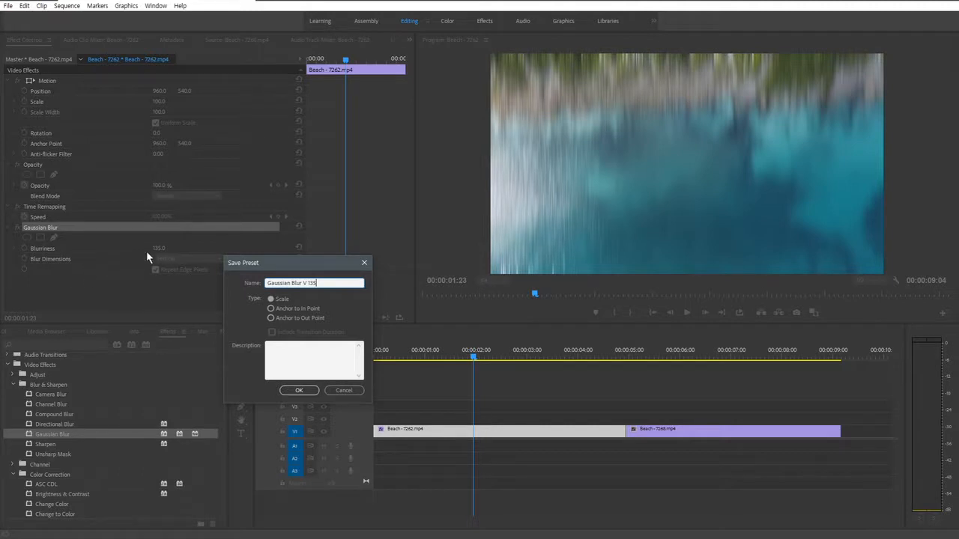
Step: Try the Anchor to In Point preset type, return the type to Scale and save the preset
click(289, 310)
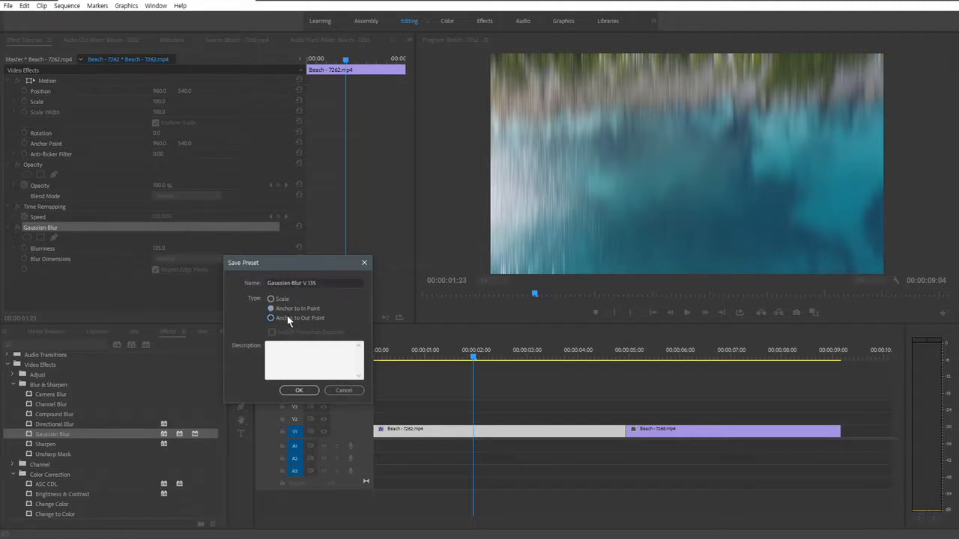
click(282, 299)
click(330, 283)
drag(334, 284, 268, 294)
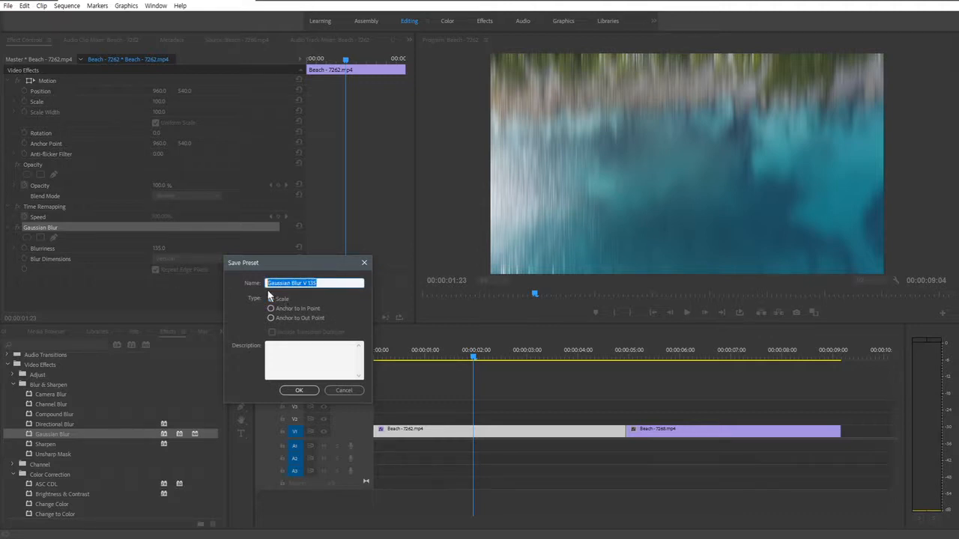
click(301, 392)
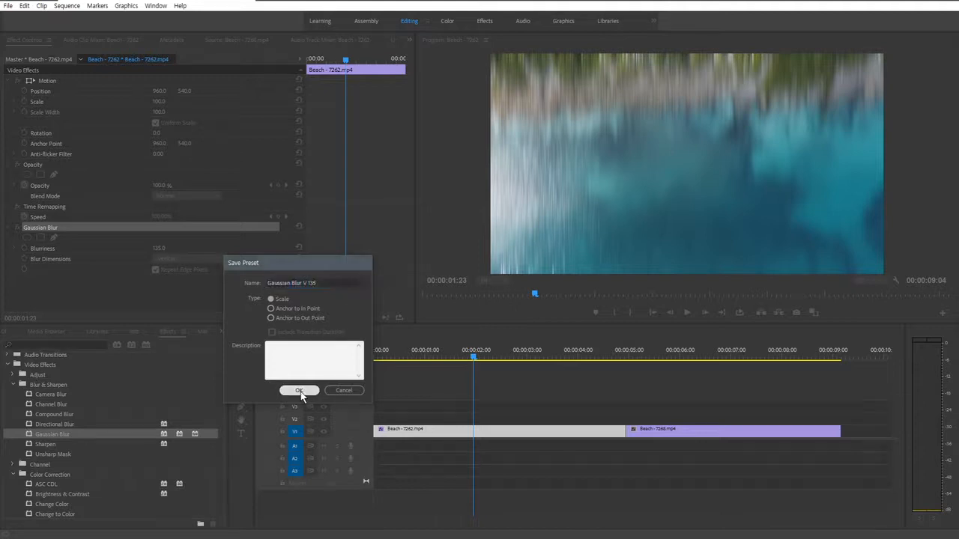
Step: Collapse the Video Effects folder and expand the 사전 설정 presets folder to locate the saved Gaussian Blur V 135 preset
click(614, 459)
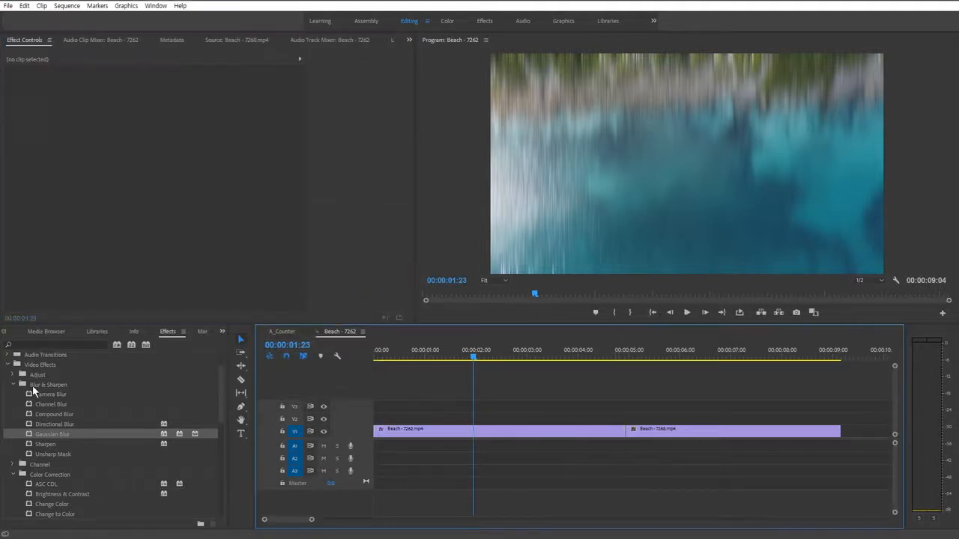
scroll(93, 431, up, 2)
click(8, 399)
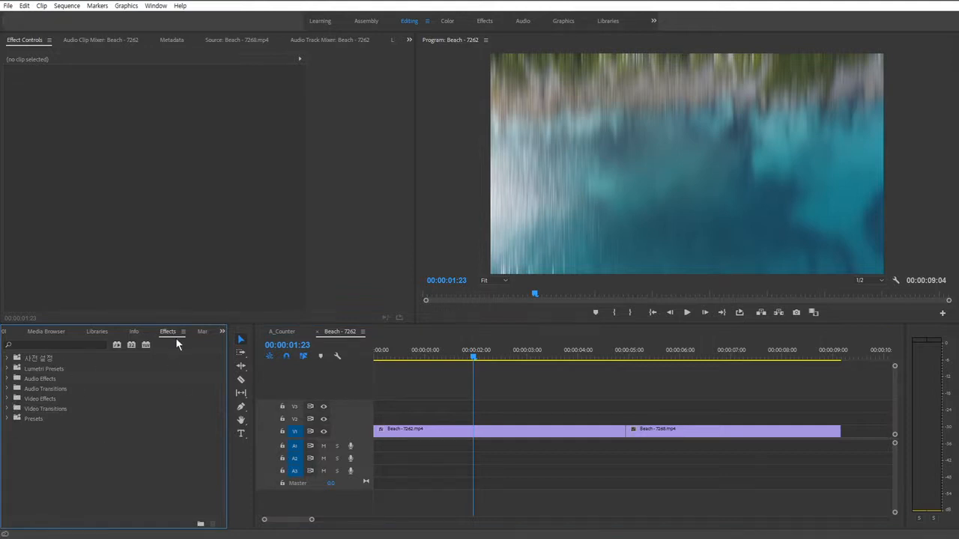
click(40, 358)
double_click(43, 359)
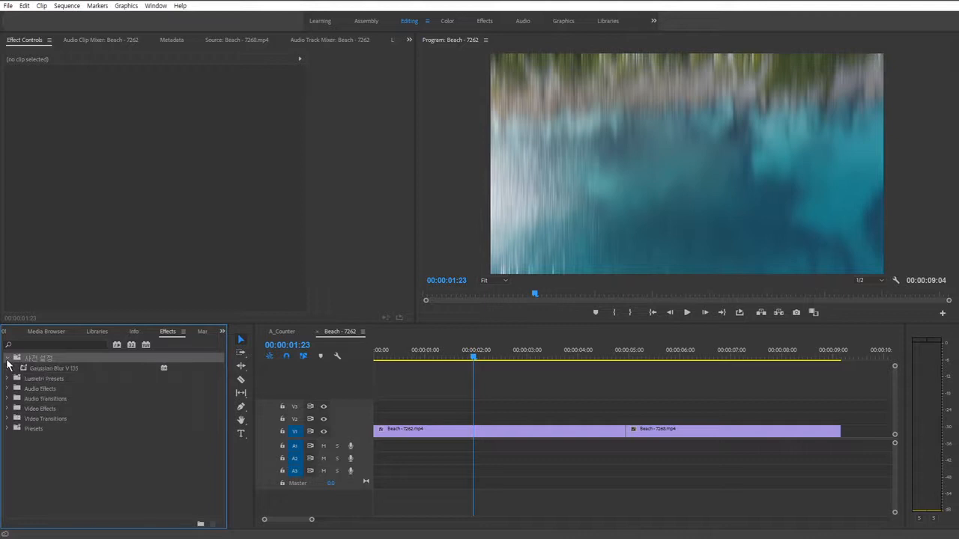
click(53, 371)
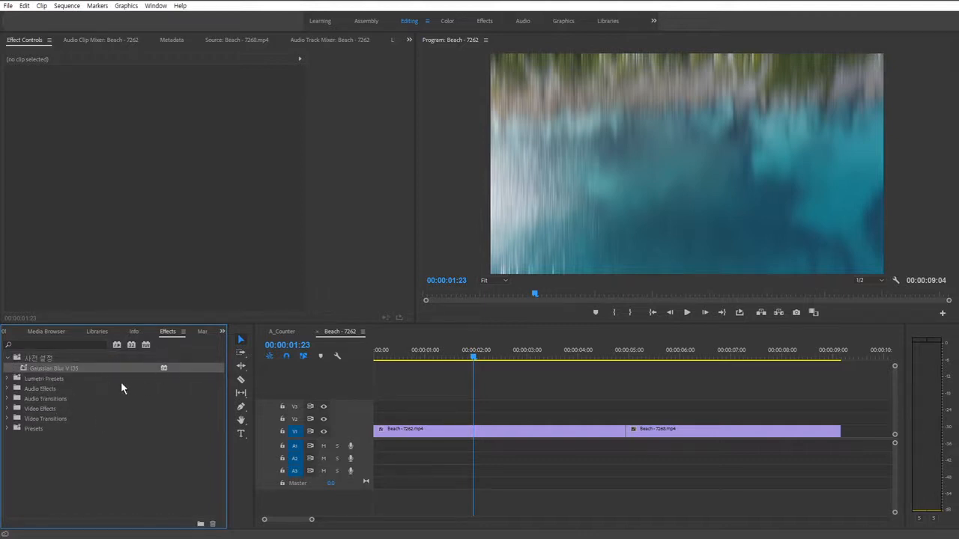
click(298, 496)
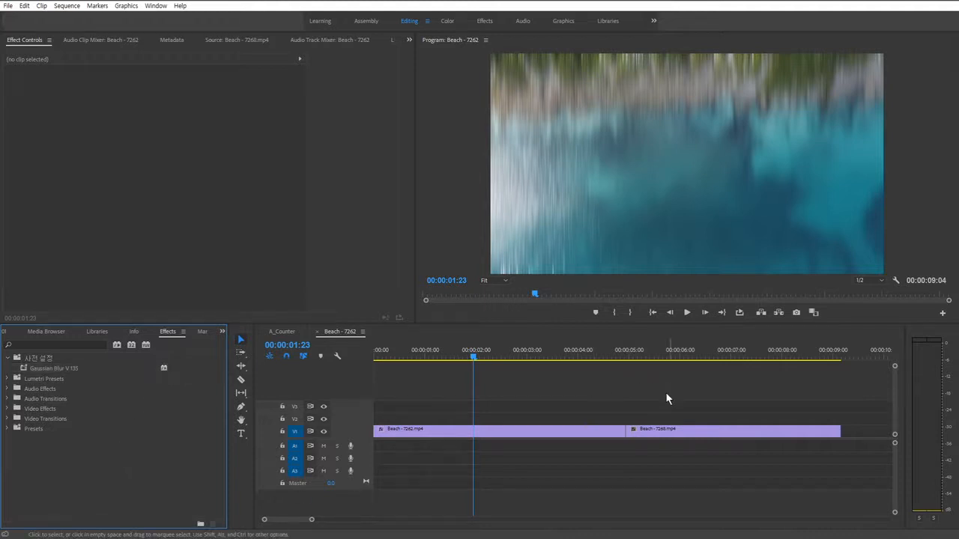
Step: Apply the Gaussian Blur V 135 preset to the Beach - 7268.mp4 clip, with the frame at 00:00:06:13 in view
click(709, 359)
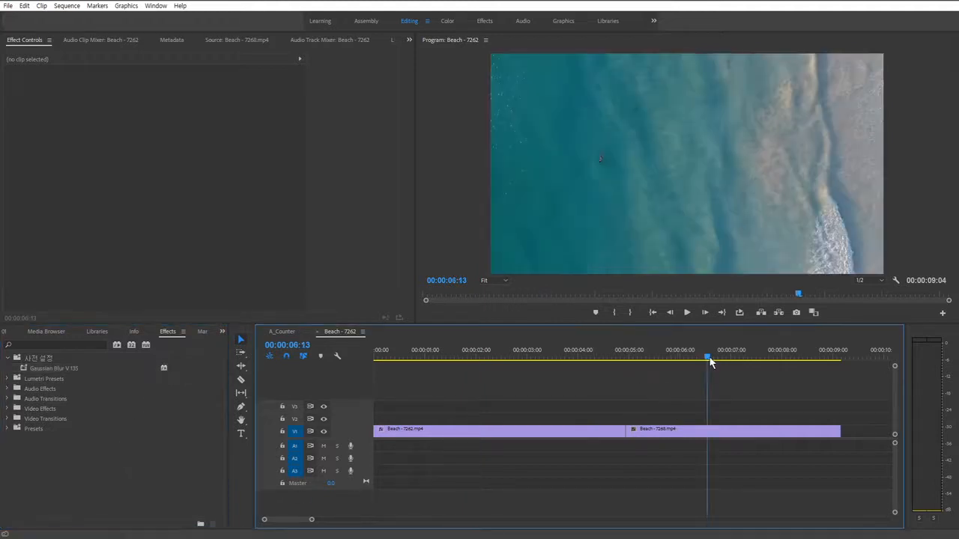
click(51, 370)
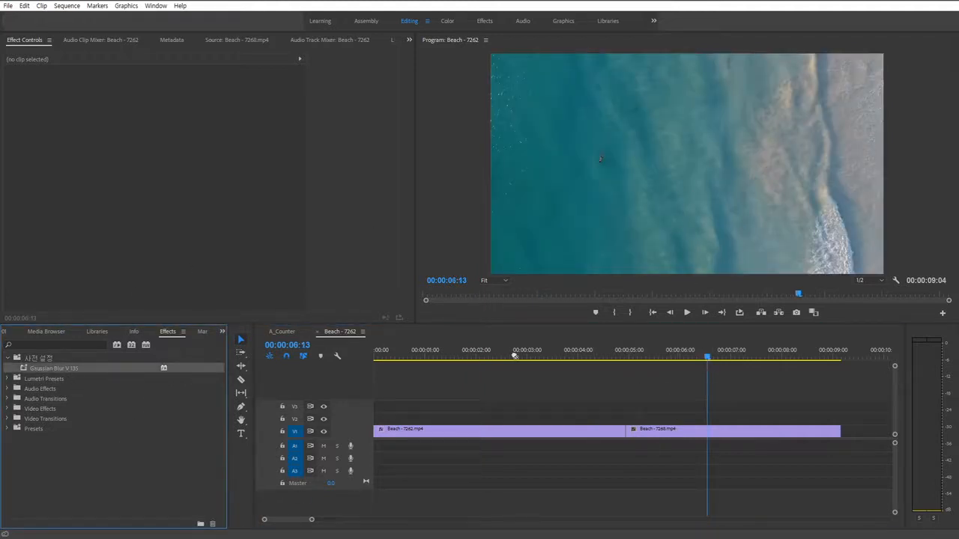
drag(515, 356, 707, 430)
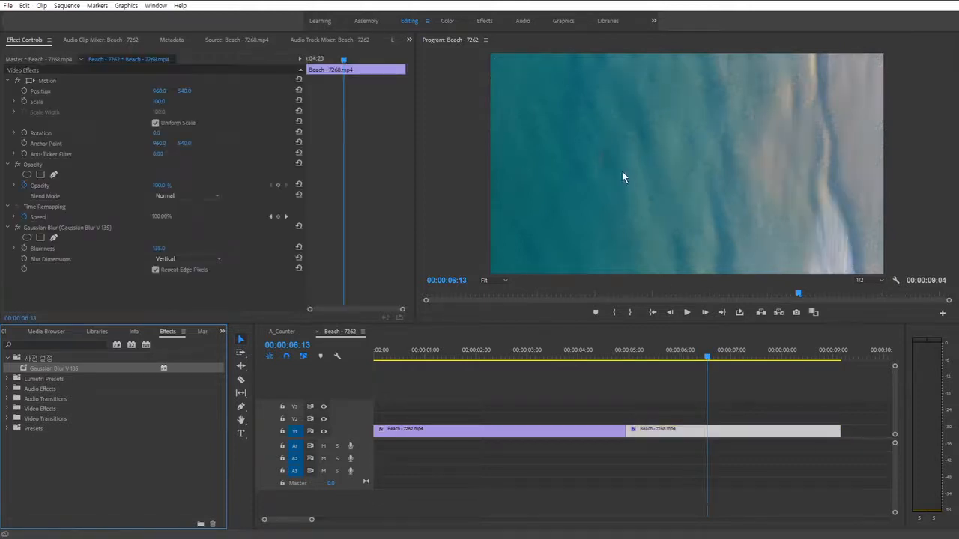
Step: Examine the Gaussian Blur settings on Beach - 7268.mp4, including its blurriness and the available blur dimensions
click(69, 227)
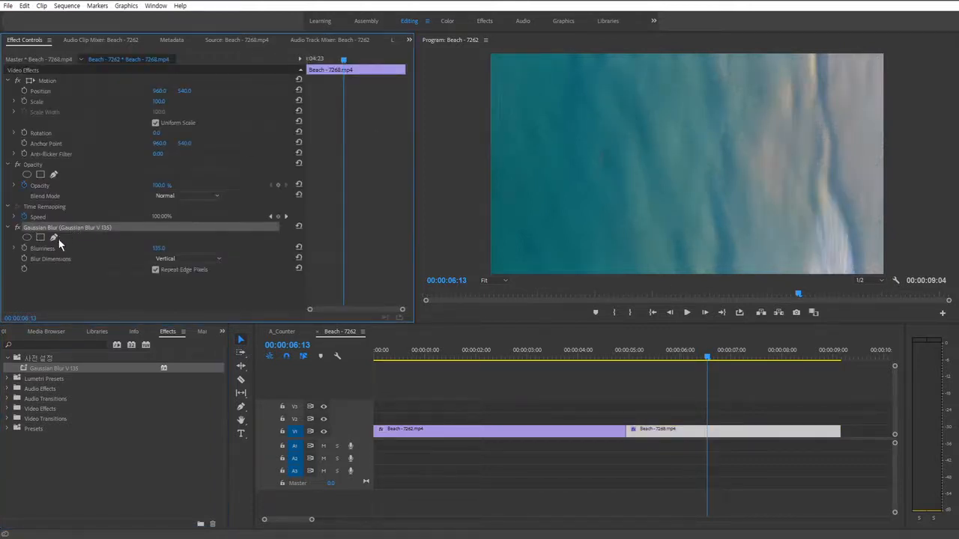
click(45, 248)
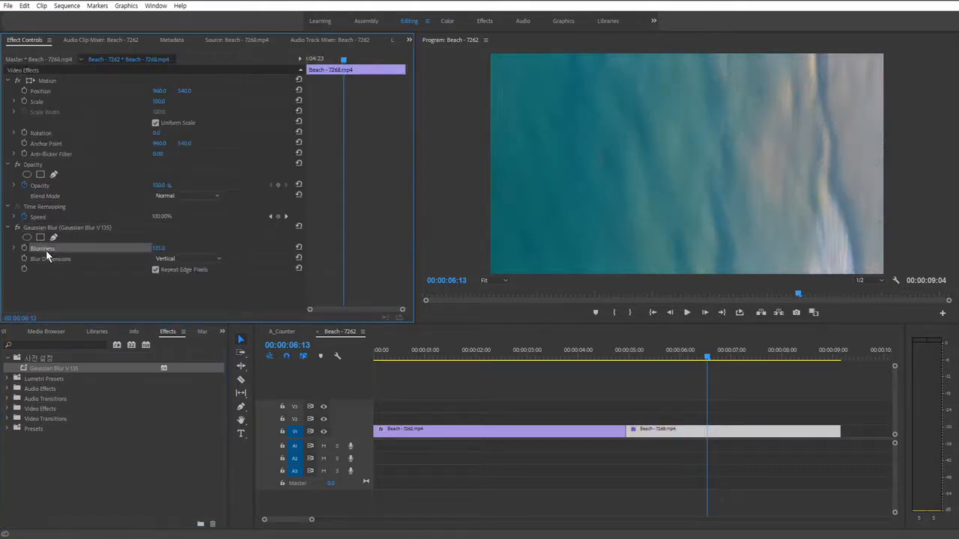
click(168, 259)
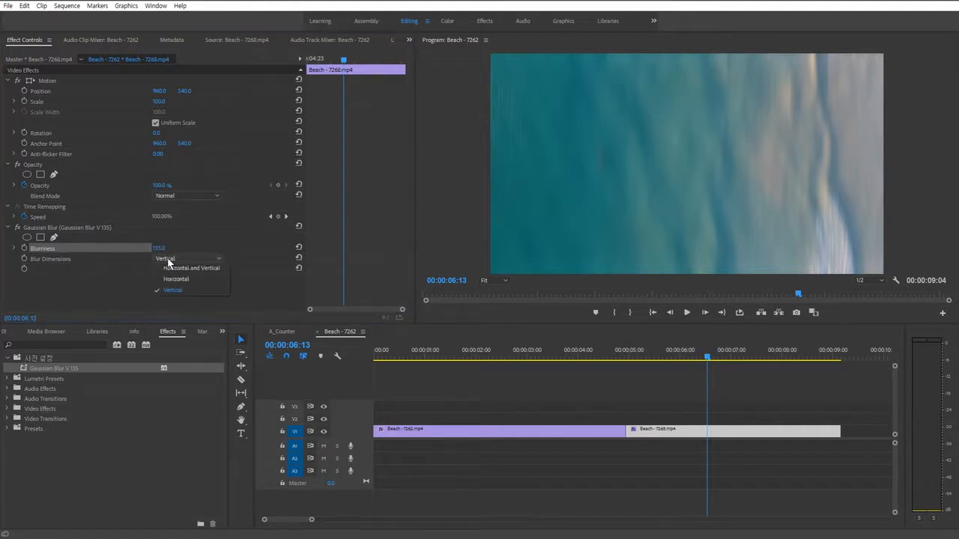
click(167, 279)
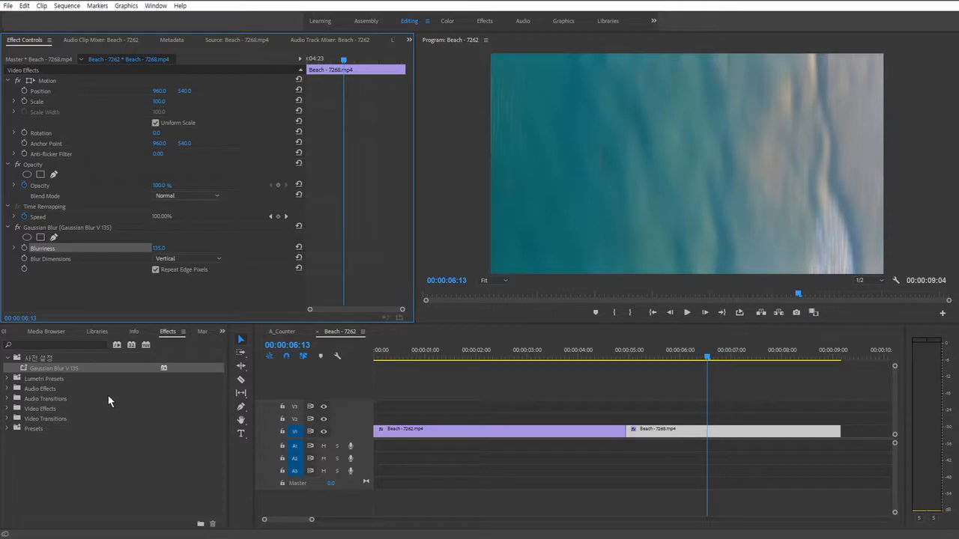
Step: Remove all video attributes, including Gaussian Blur, from both beach clips in the sequence
drag(505, 412, 667, 445)
right_click(668, 446)
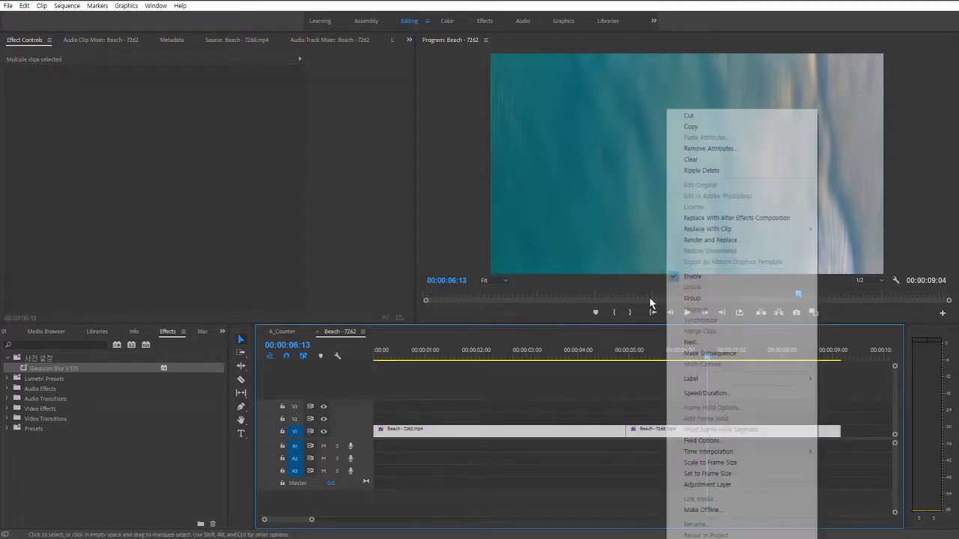
click(725, 150)
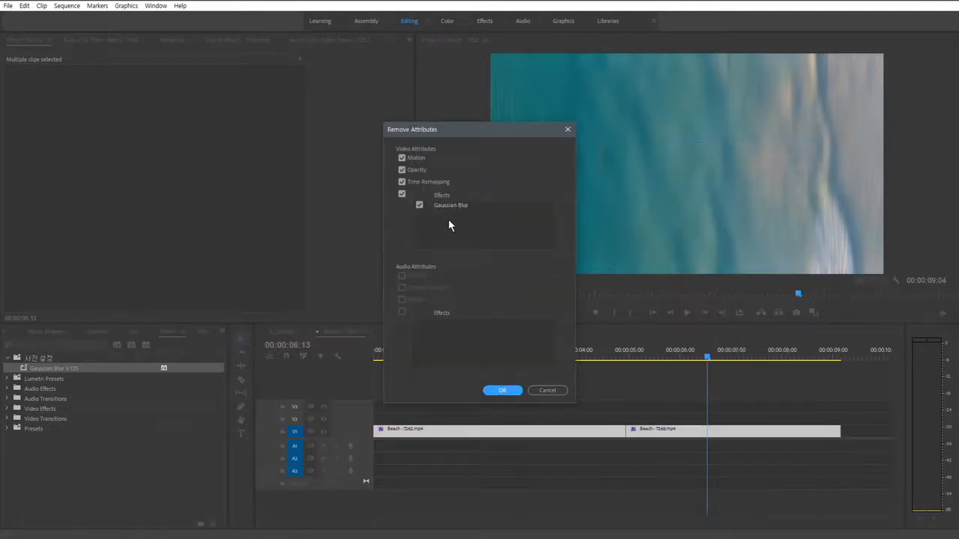
click(503, 390)
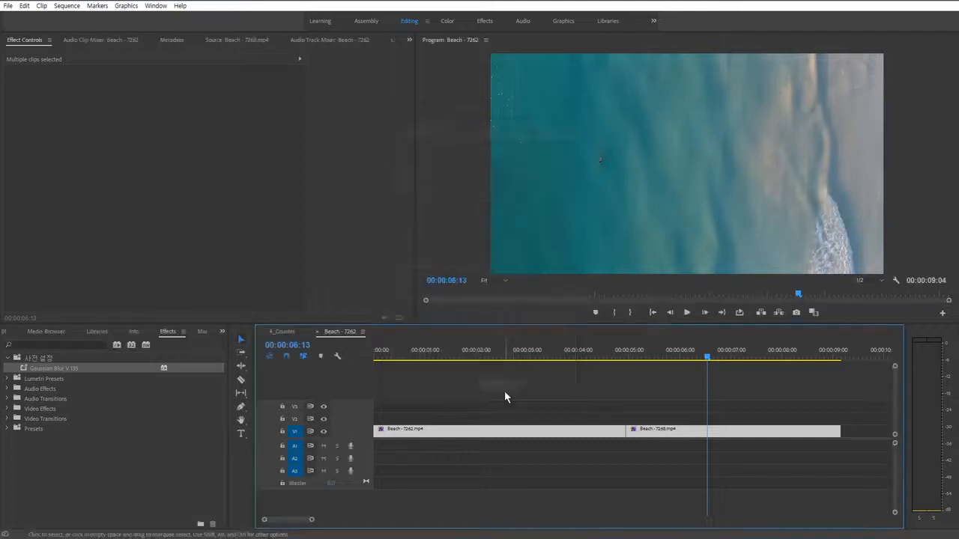
Step: Select the Beach - 7262.mp4 clip at 00:00:01:20 and delete the Gaussian Blur V 135 preset from the 사전 설정 folder
click(468, 352)
click(488, 430)
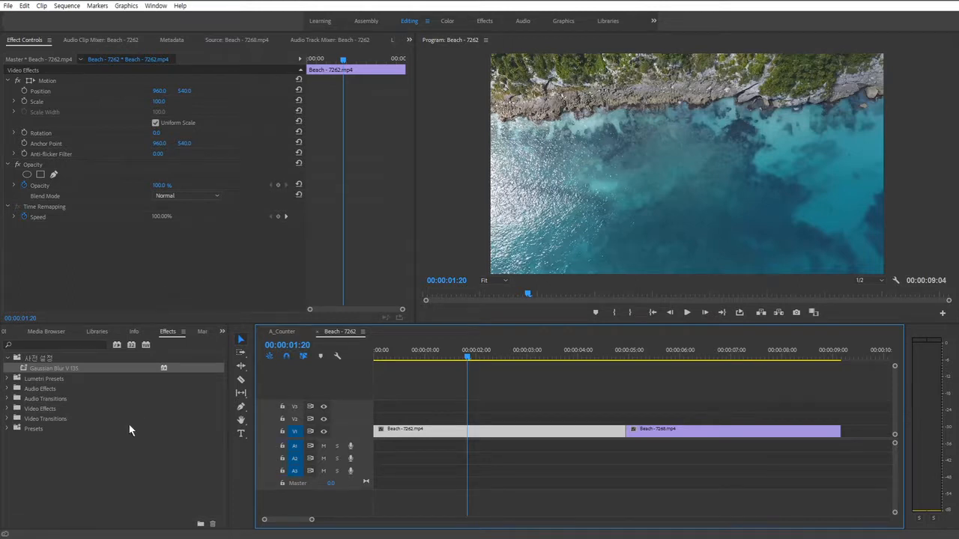
click(83, 399)
click(60, 368)
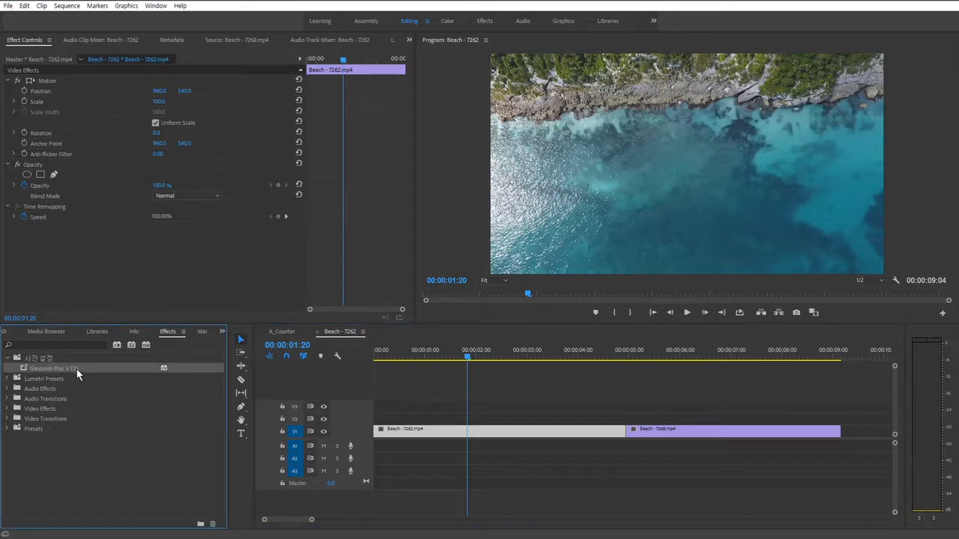
key(Delete)
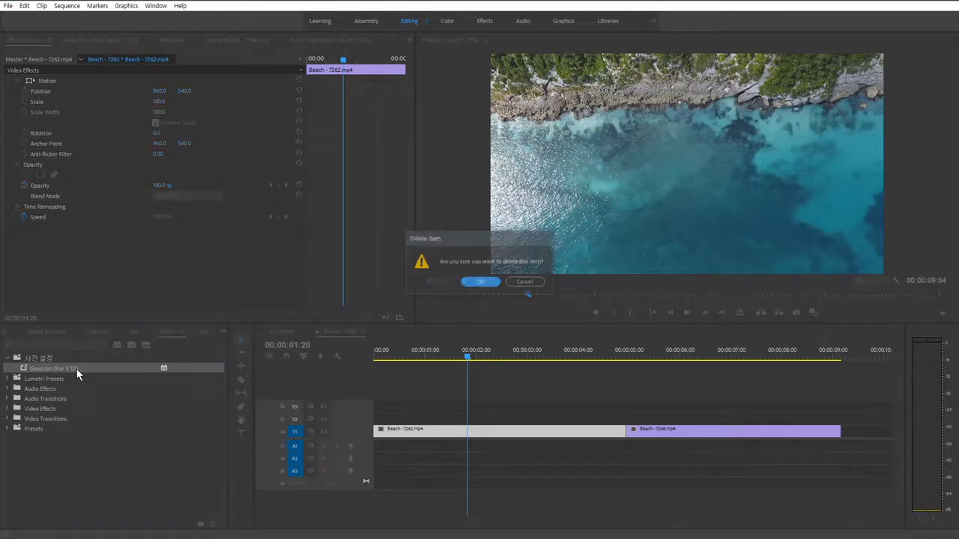
click(490, 281)
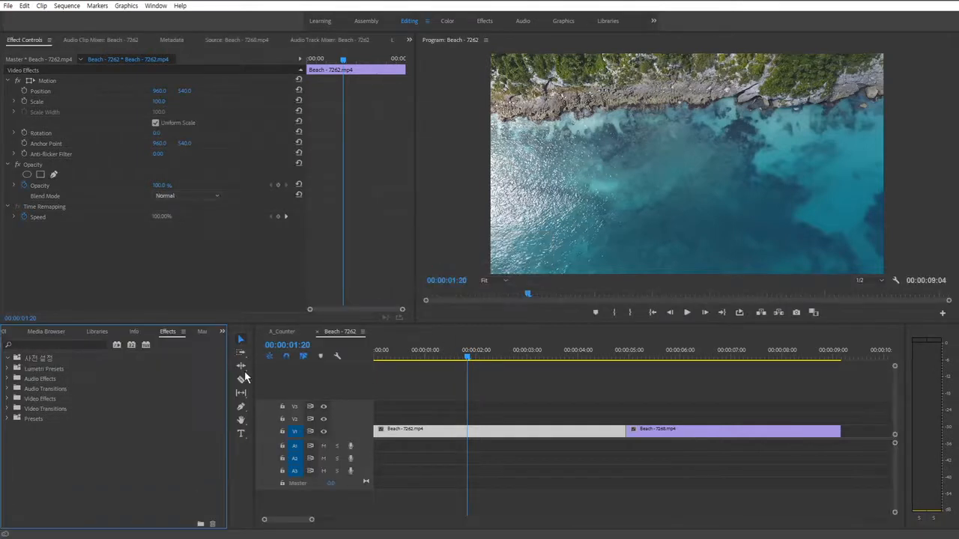
Step: Apply Gaussian Blur to the Beach - 7262.mp4 clip and set its opacity to 0% at 00:00:00:00
click(9, 398)
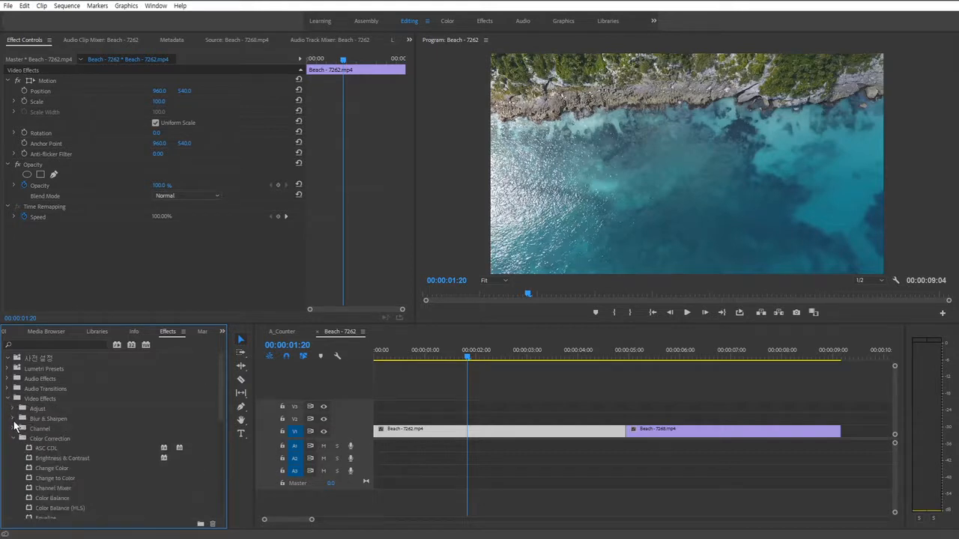
drag(59, 468, 123, 262)
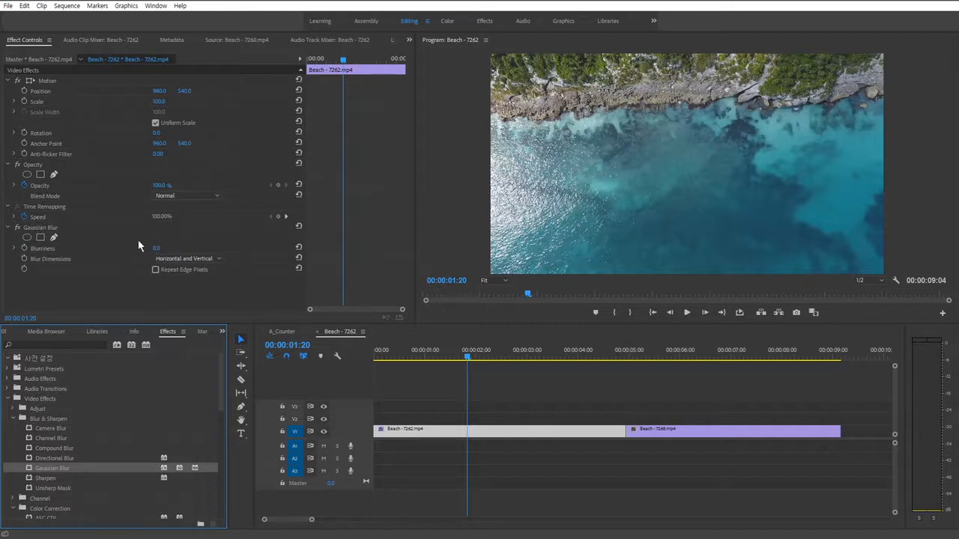
click(343, 64)
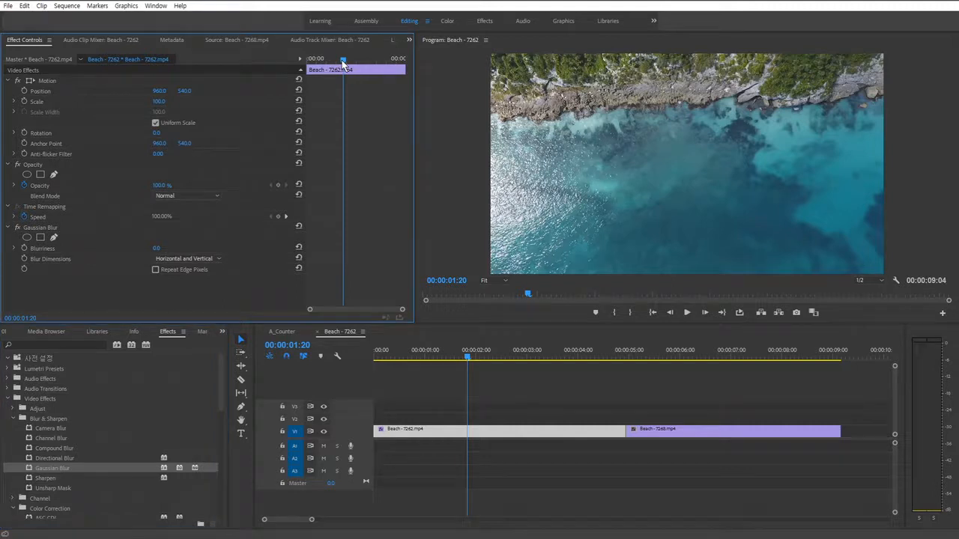
key(Home)
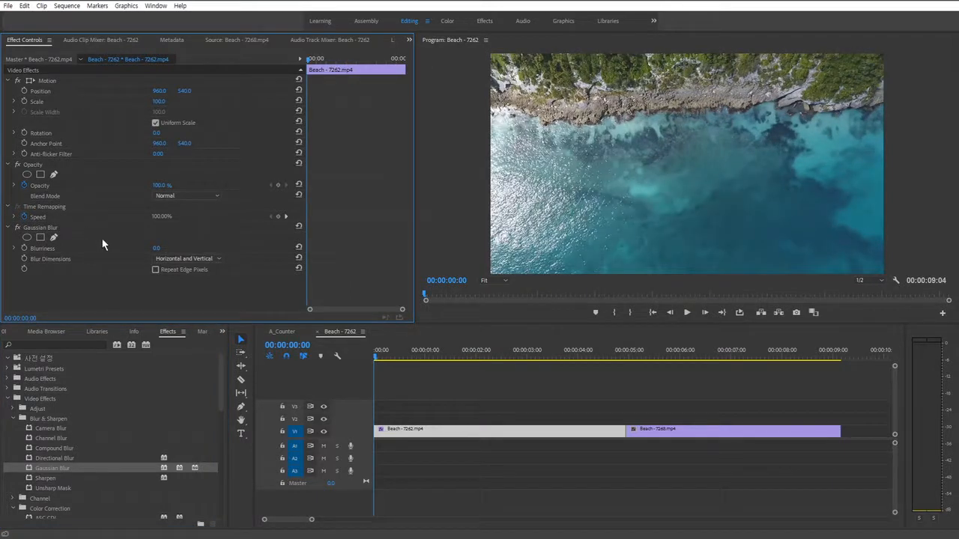
click(159, 186)
text(0)
key(Return)
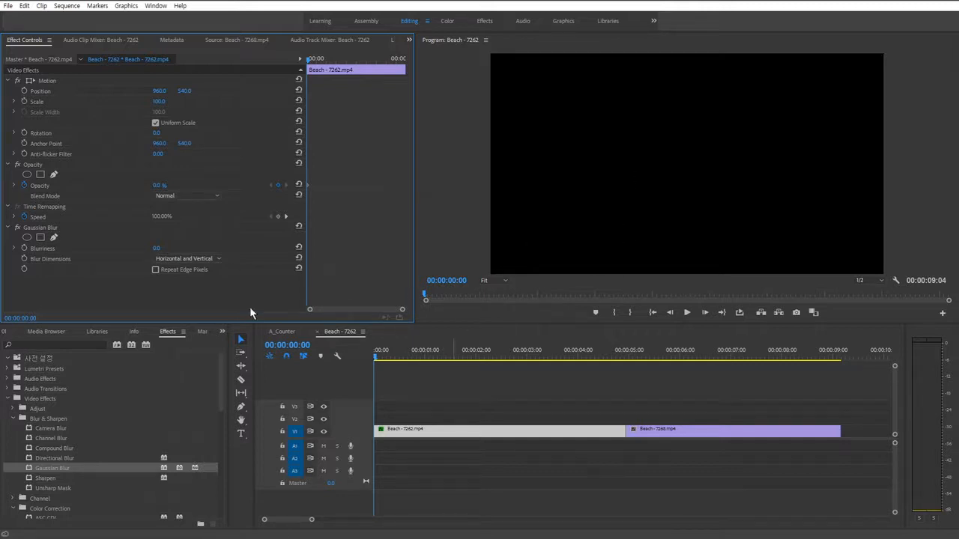
Step: Add an opacity keyframe of 100% to the Beach - 7262.mp4 clip at 00:00:01:00
key(shift+3)
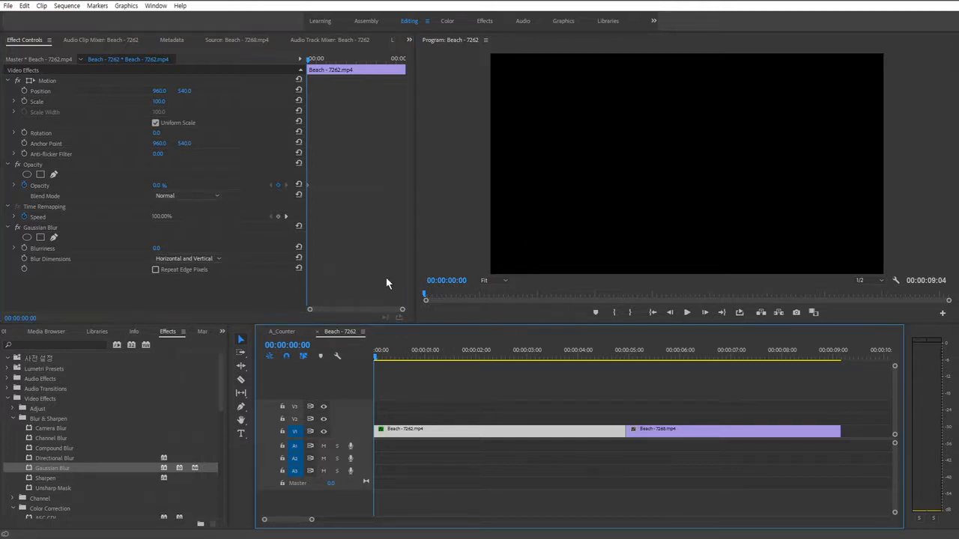
click(328, 60)
drag(330, 61, 329, 68)
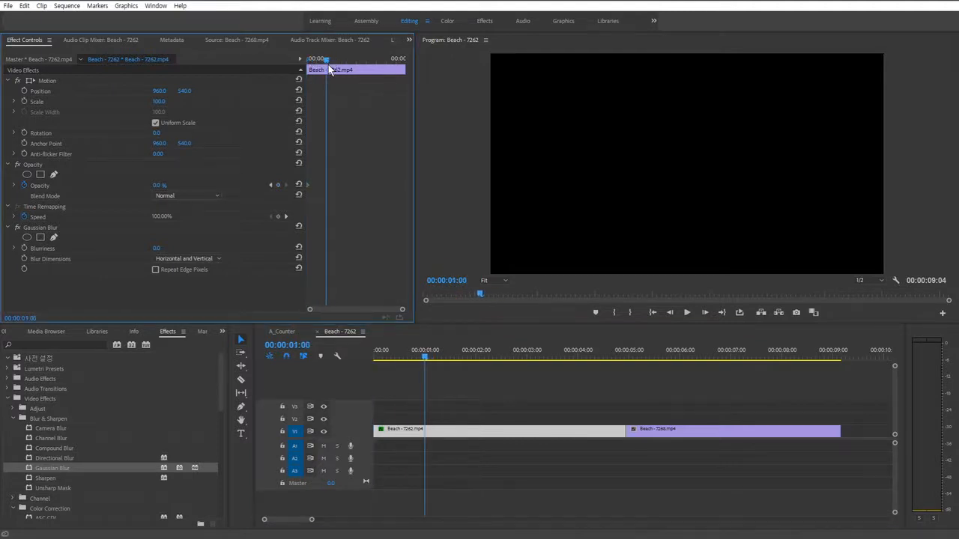
click(159, 187)
text(100)
key(Return)
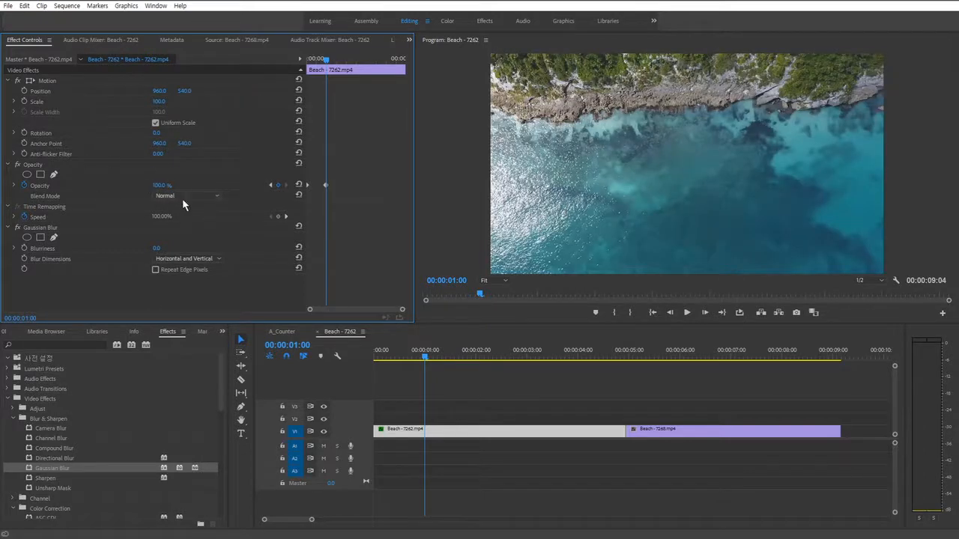
Step: Expand the timeline tracks to show the clips' opacity graphs and select the Beach - 7262.mp4 clip
click(459, 409)
key(shift+equal)
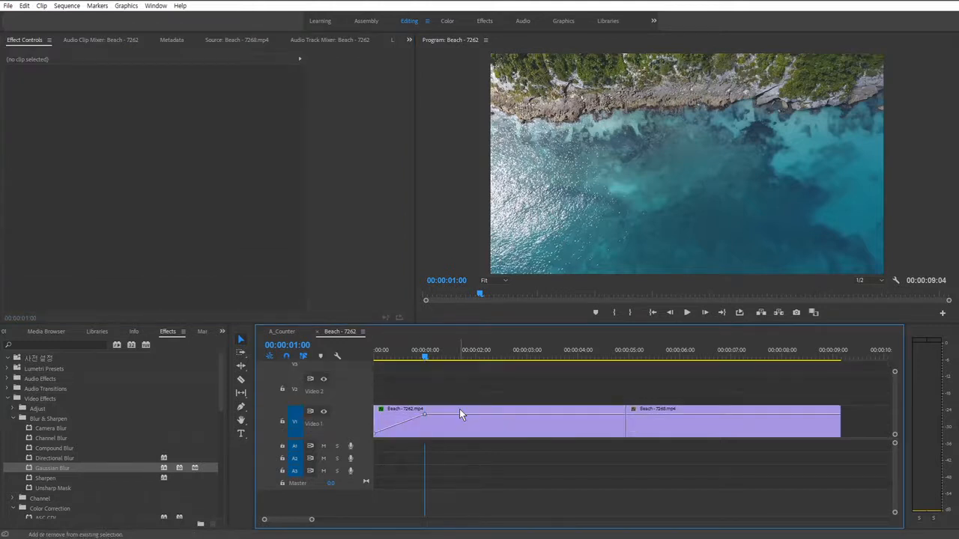
click(389, 417)
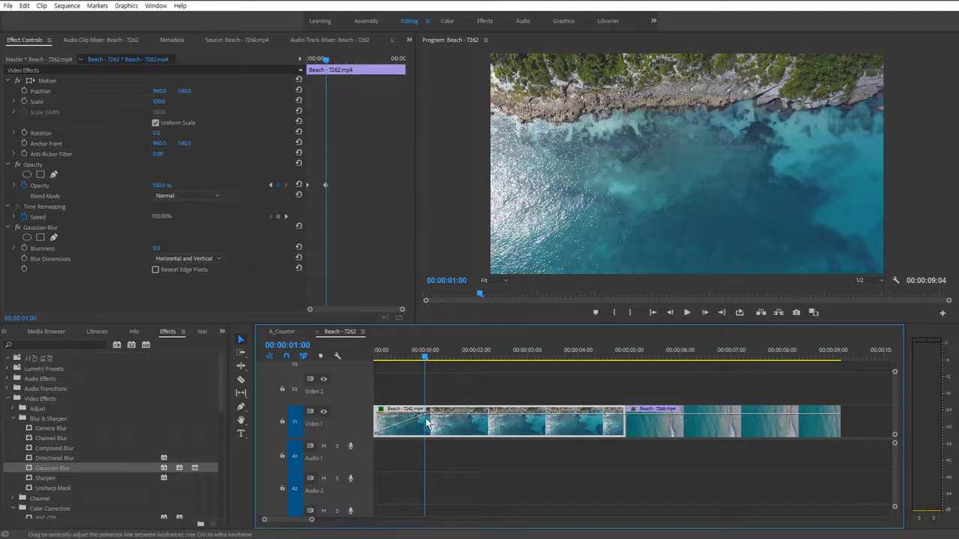
Step: Switch the Beach - 7262.mp4 clip's timeline keyframe display to Motion Position and compare the Position and Opacity properties
click(386, 399)
click(380, 411)
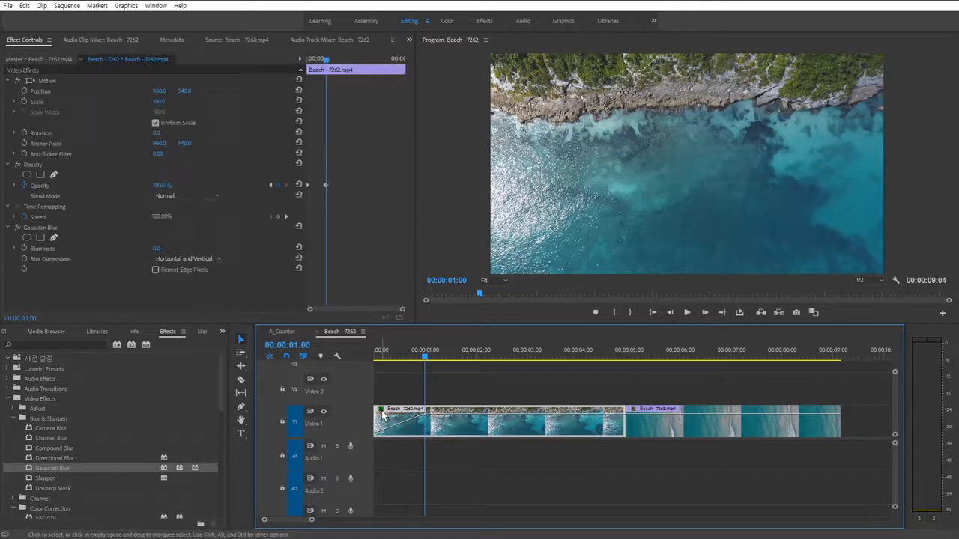
right_click(381, 414)
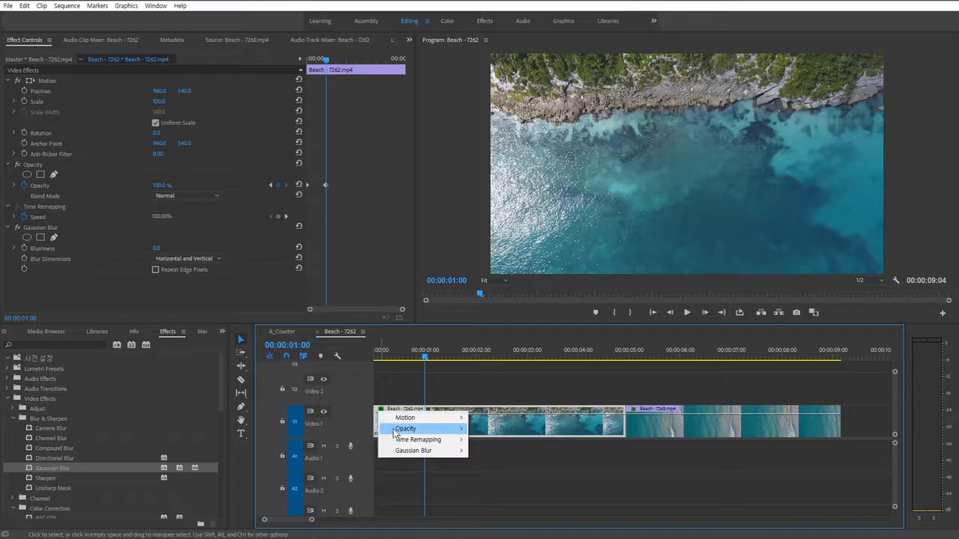
mouse_move(398, 432)
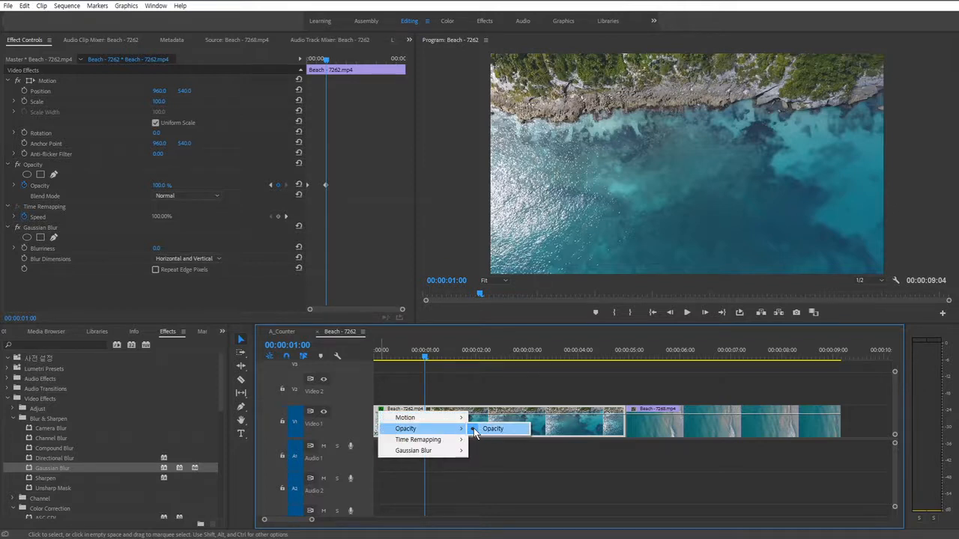
mouse_move(458, 423)
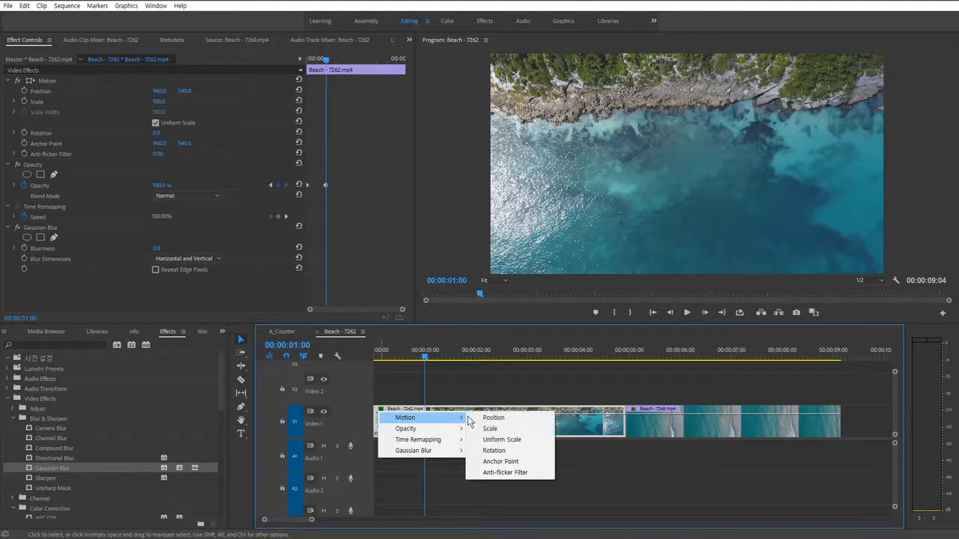
click(496, 418)
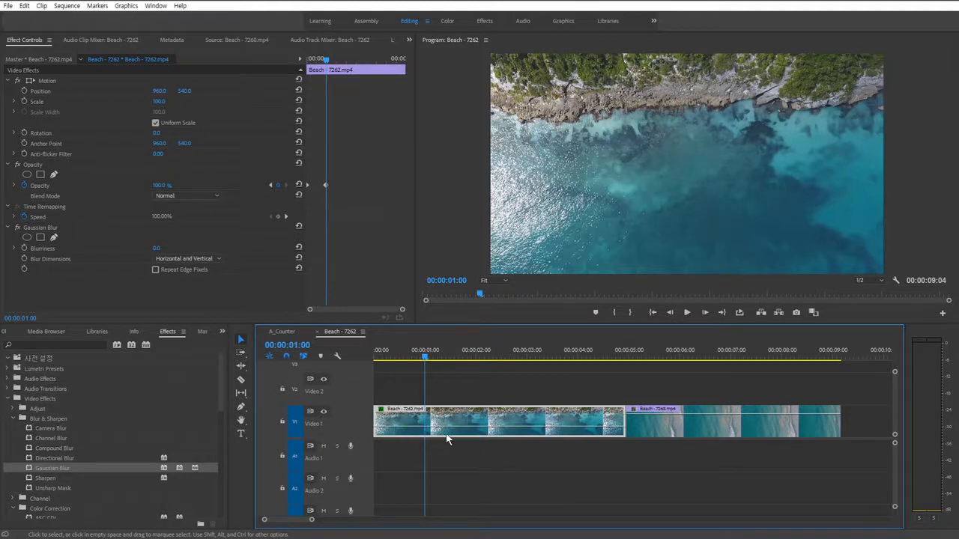
click(45, 91)
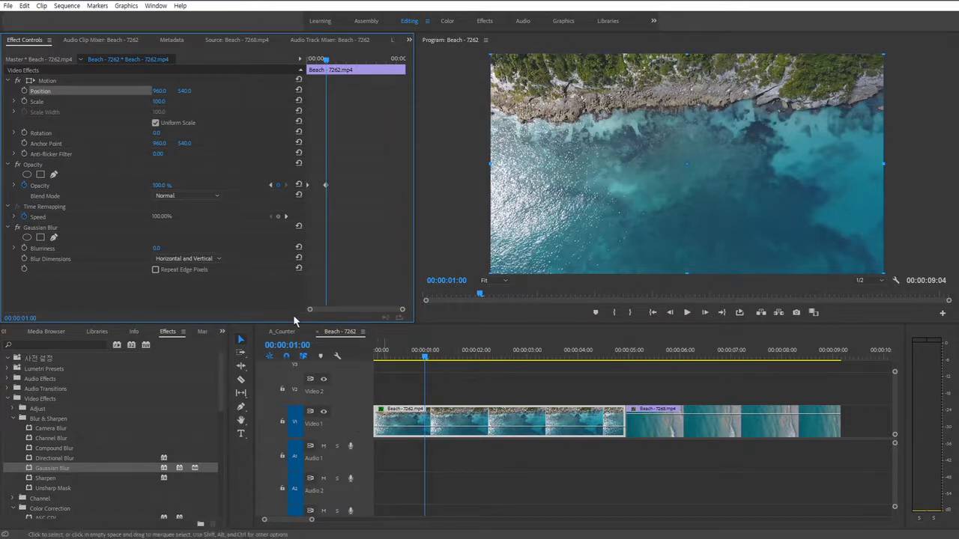
click(49, 186)
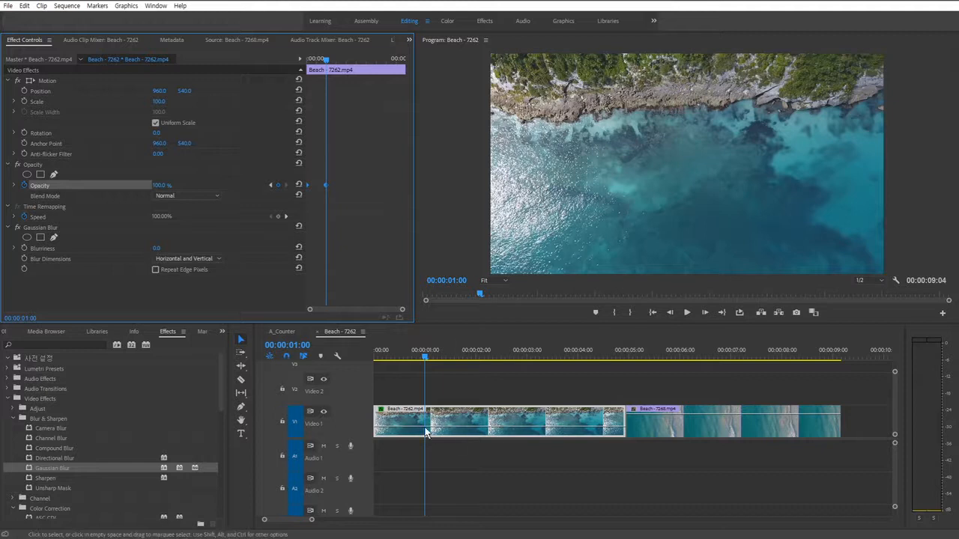
Step: Set the Beach - 7262.mp4 clip's timeline keyframe display to Opacity
click(380, 411)
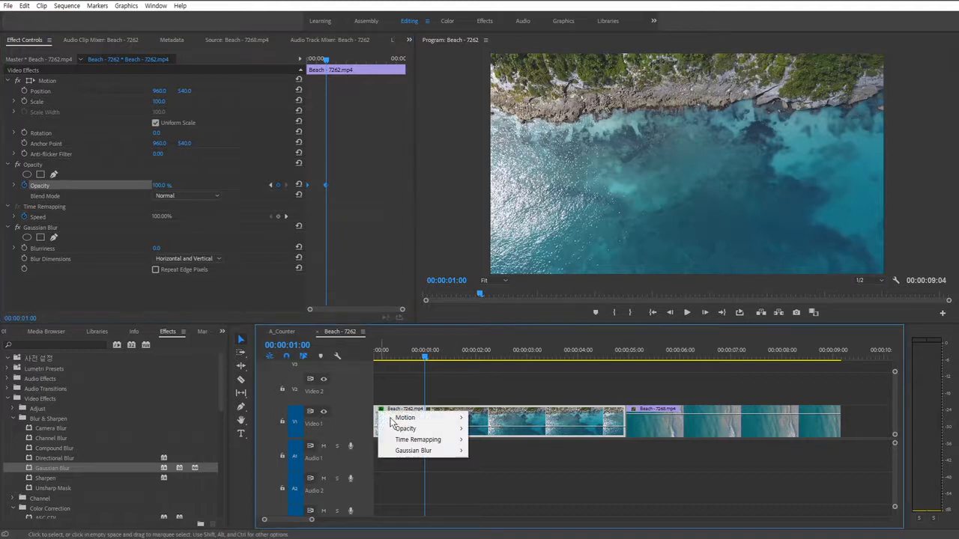
mouse_move(431, 429)
click(490, 431)
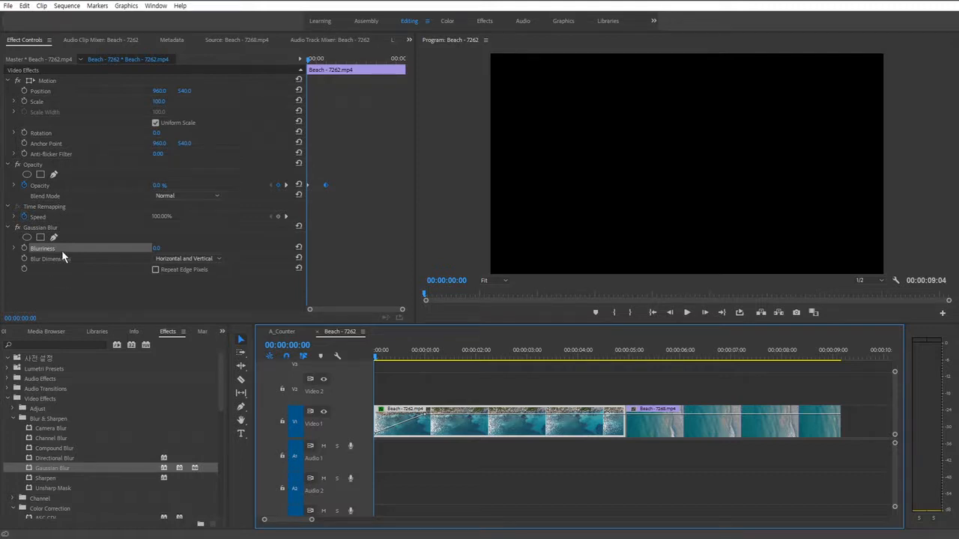
Step: Start Blurriness animation on the Beach - 7262.mp4 clip with a keyframe of 120 at 00:00:00:00
drag(318, 61, 302, 79)
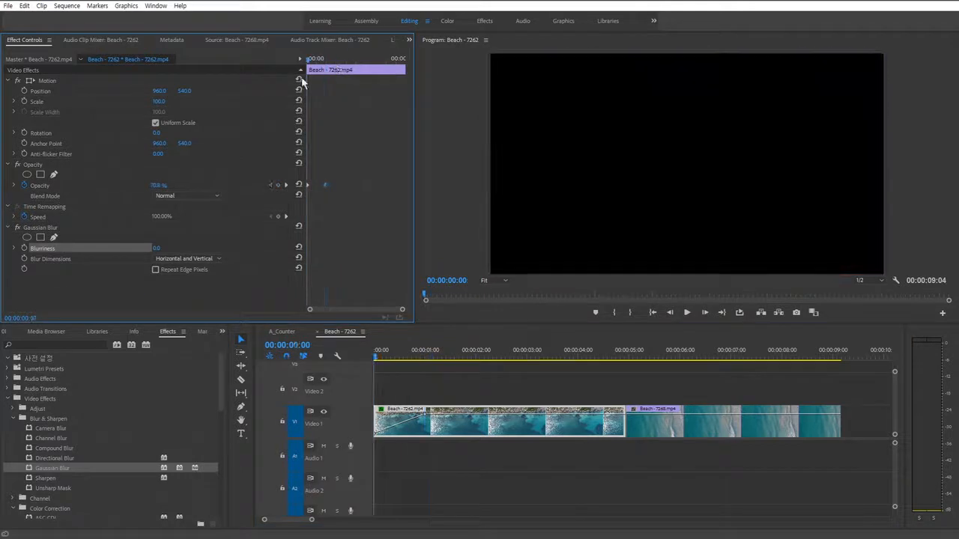
click(25, 248)
click(155, 248)
text(120)
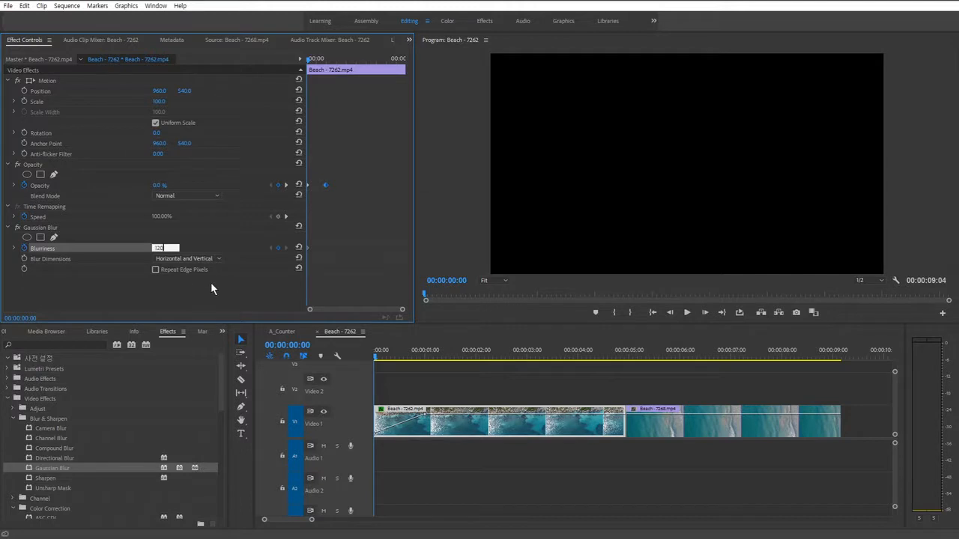
key(Return)
Step: Add a Blurriness keyframe of 0 at the clip's second opacity keyframe, at 00:00:01:00
click(287, 185)
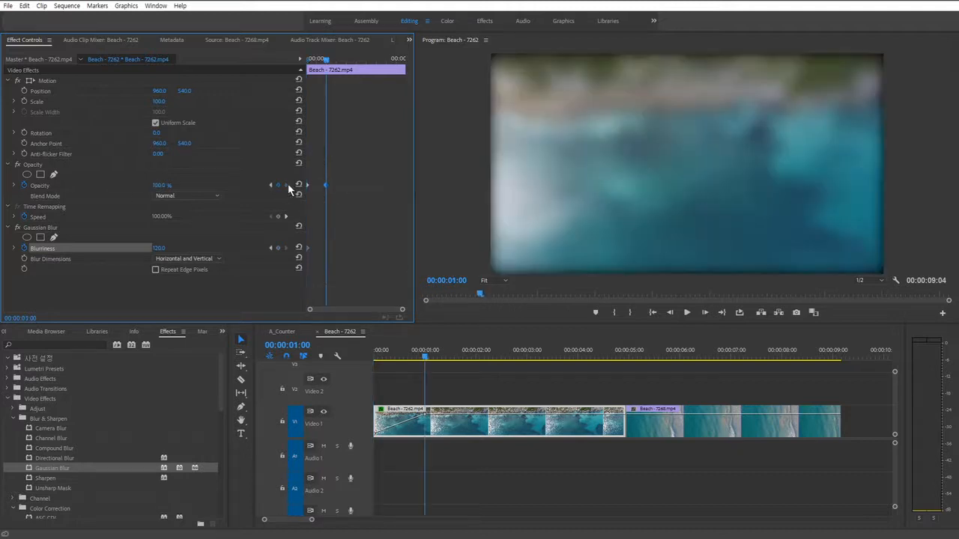
click(158, 248)
text(0)
key(Return)
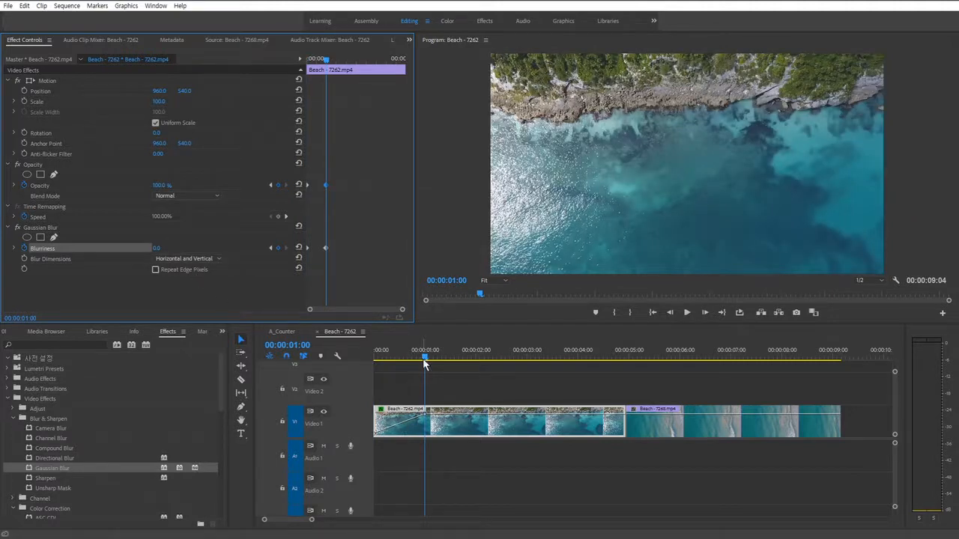
Step: Preview the combined opacity and blur fade-in at the start of the Beach - 7262.mp4 clip
drag(424, 358, 395, 362)
key(space)
key(space)
key(space)
key(space)
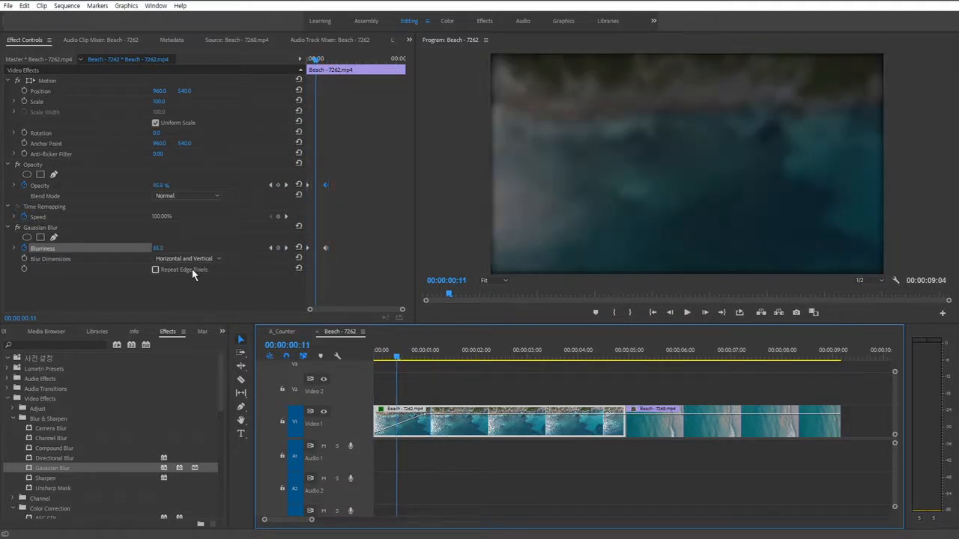
Step: Enable Repeat Edge Pixels for the Gaussian Blur and play the fade-in from the sequence start
click(180, 274)
key(Home)
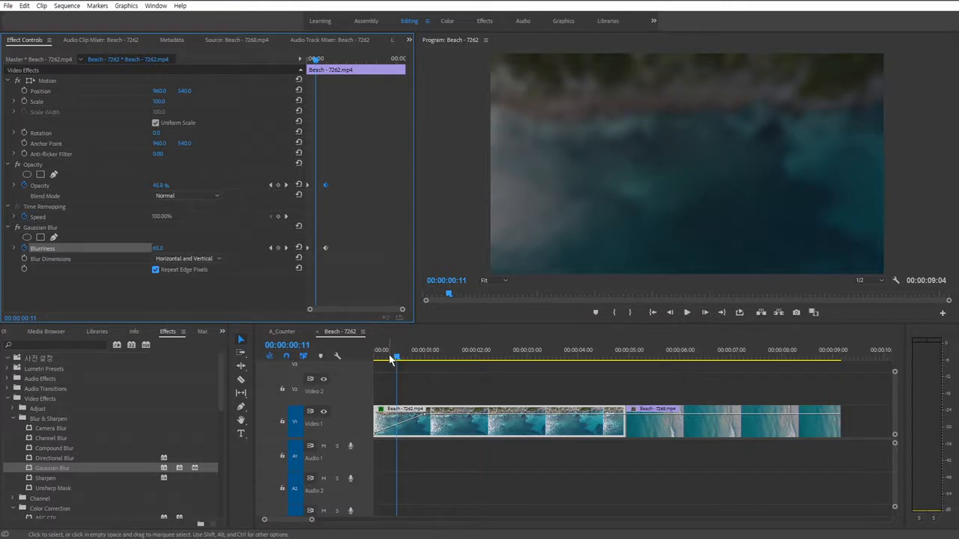
key(space)
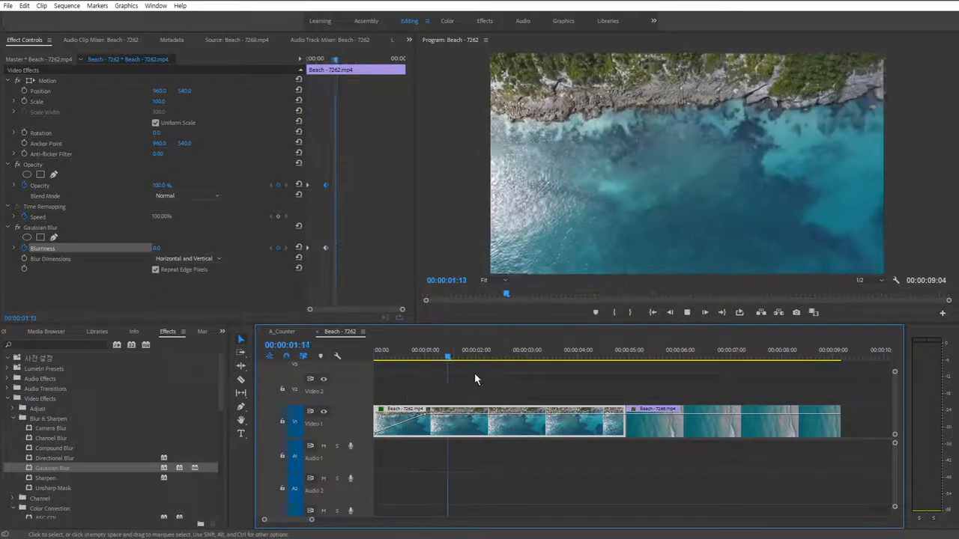
key(space)
drag(368, 356, 332, 376)
key(space)
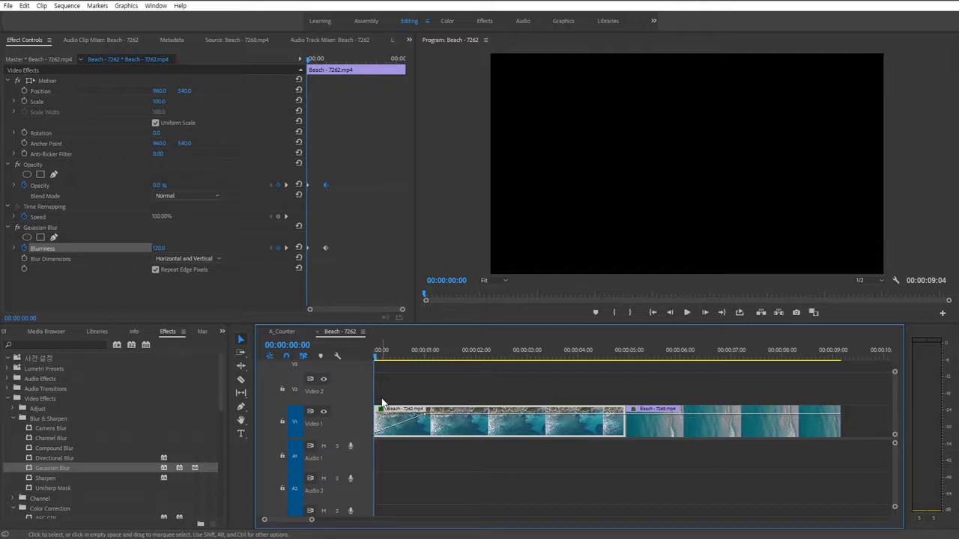
Step: Save the clip's Opacity and Gaussian Blur effects together as a Scale-type preset named "blur and opacity fade IN"
click(125, 294)
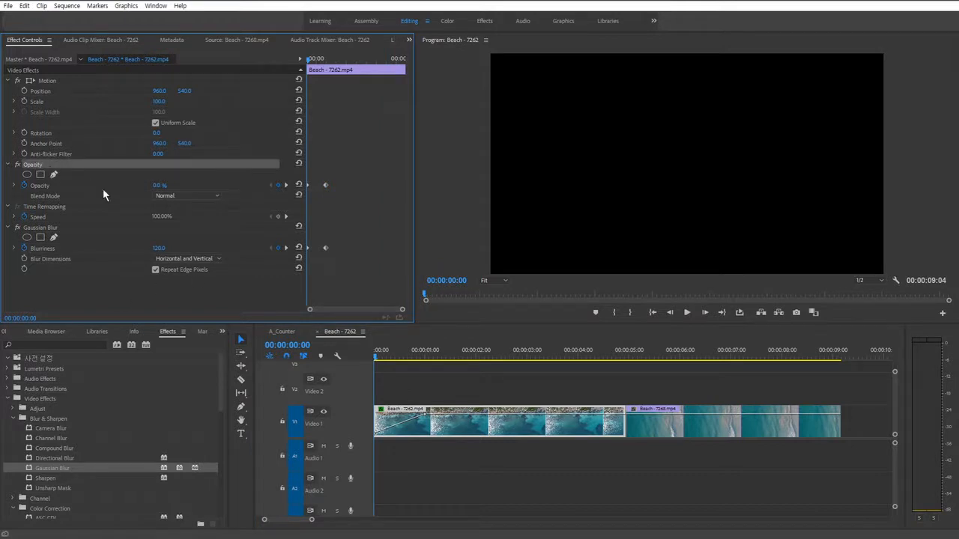
click(60, 228)
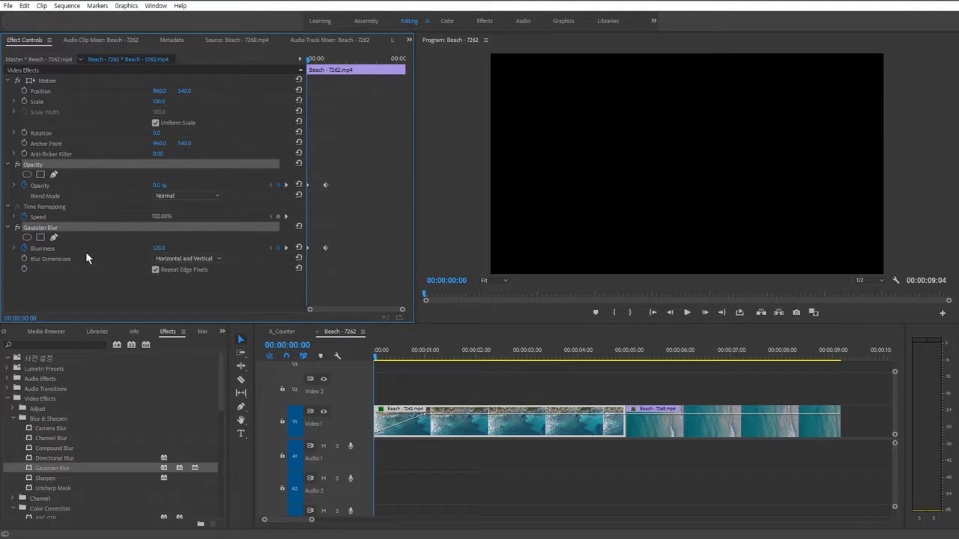
right_click(118, 227)
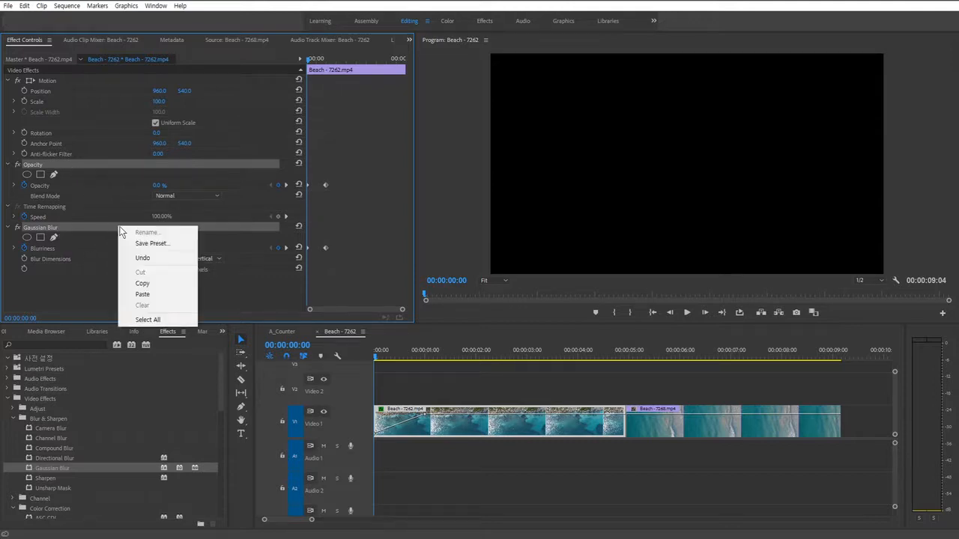
click(169, 245)
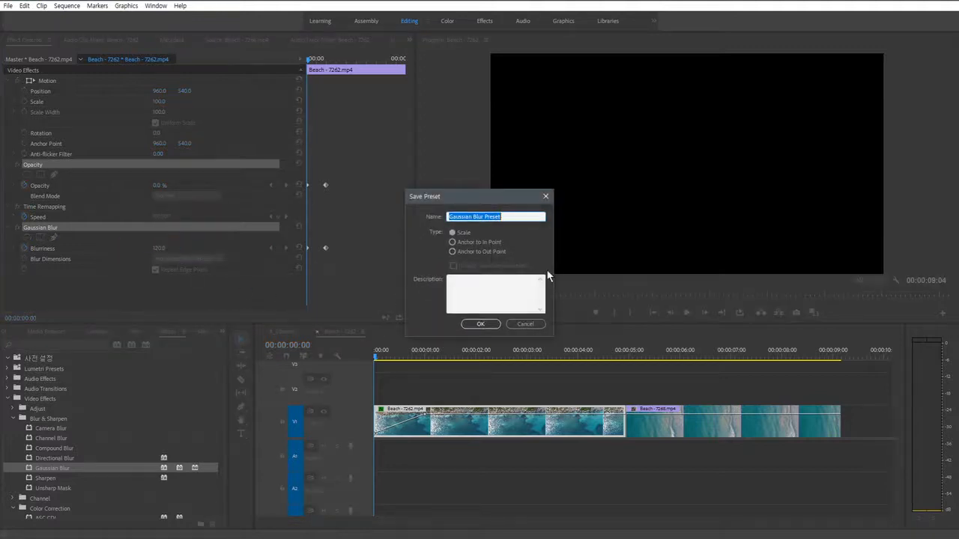
drag(501, 203, 437, 220)
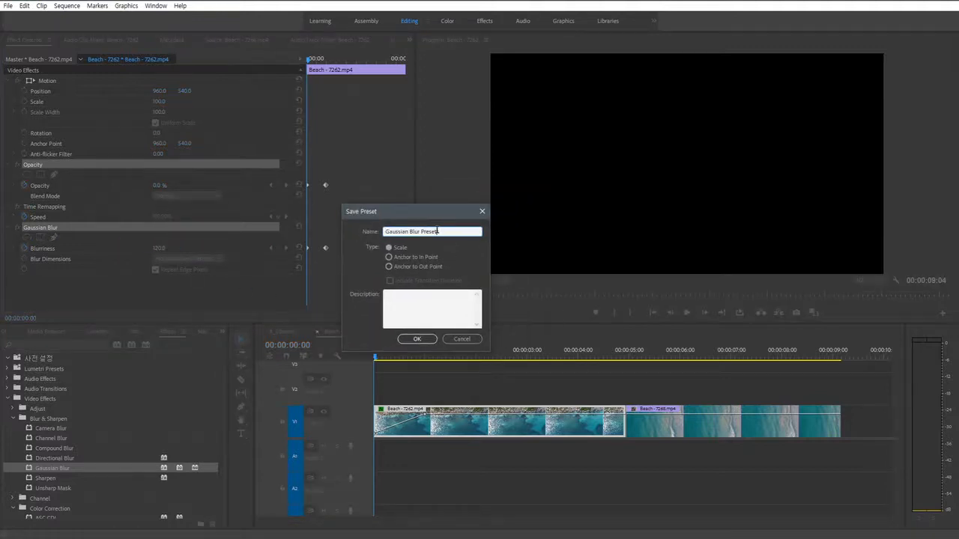
text(blur and opacity fade IN)
click(395, 258)
click(398, 247)
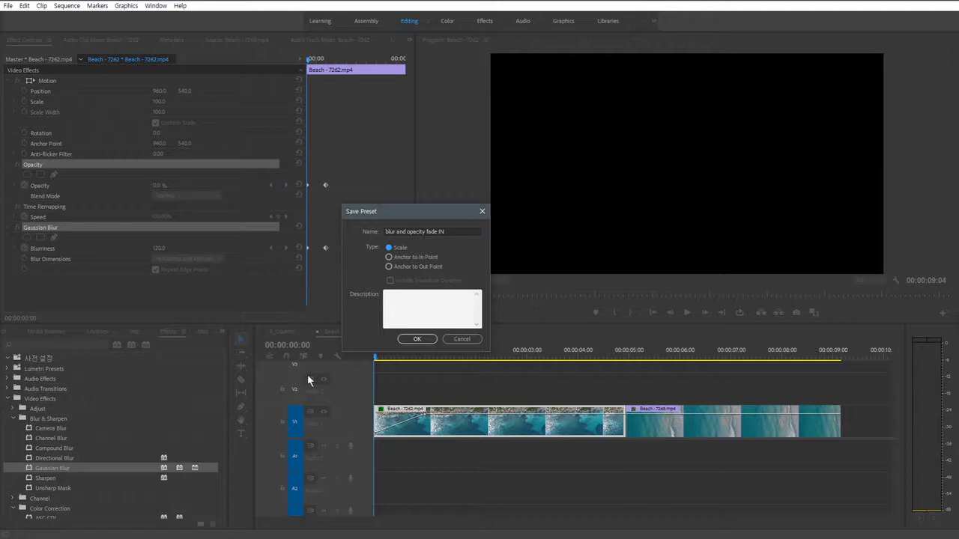
click(424, 339)
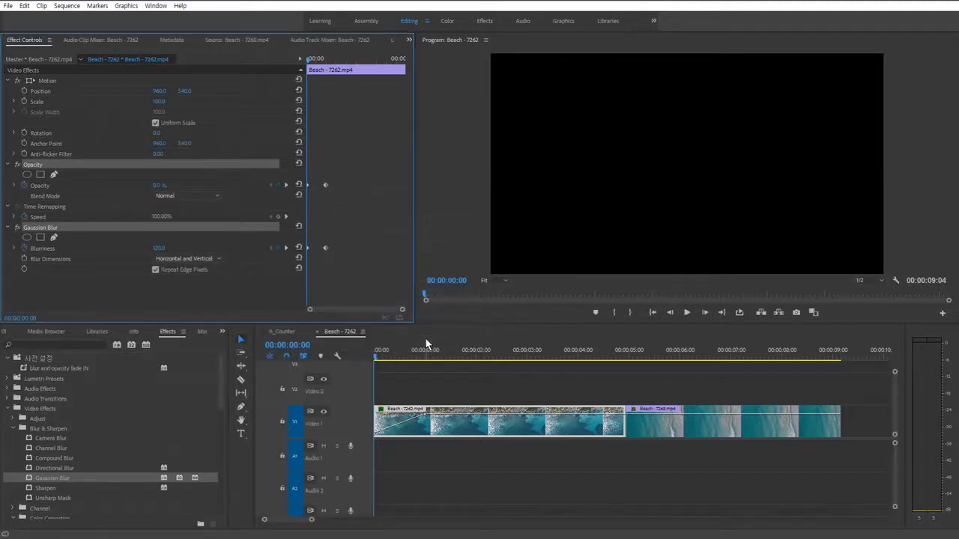
Step: Apply the "blur and opacity fade IN" preset to the full-length Beach - 7268.mp4 clip
click(41, 360)
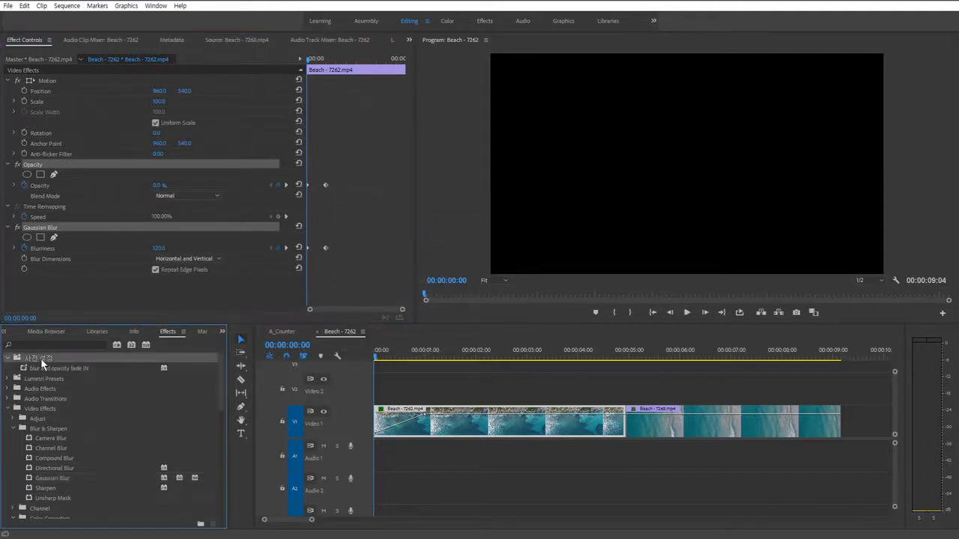
click(36, 369)
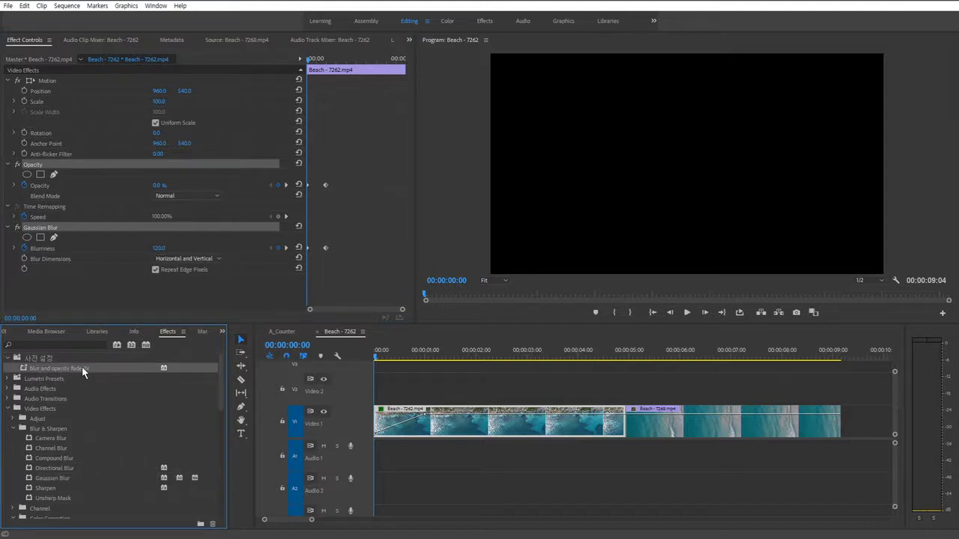
click(653, 484)
drag(649, 359, 657, 360)
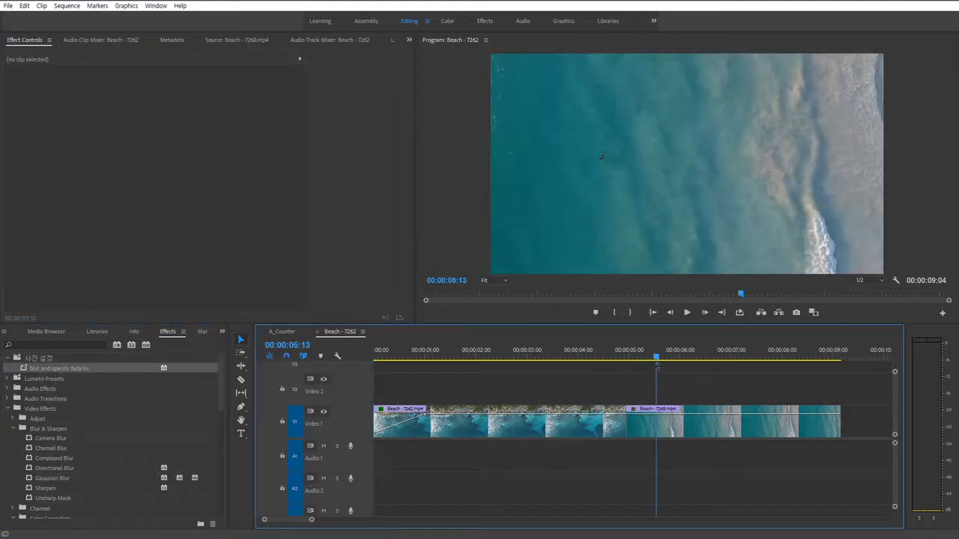
click(676, 428)
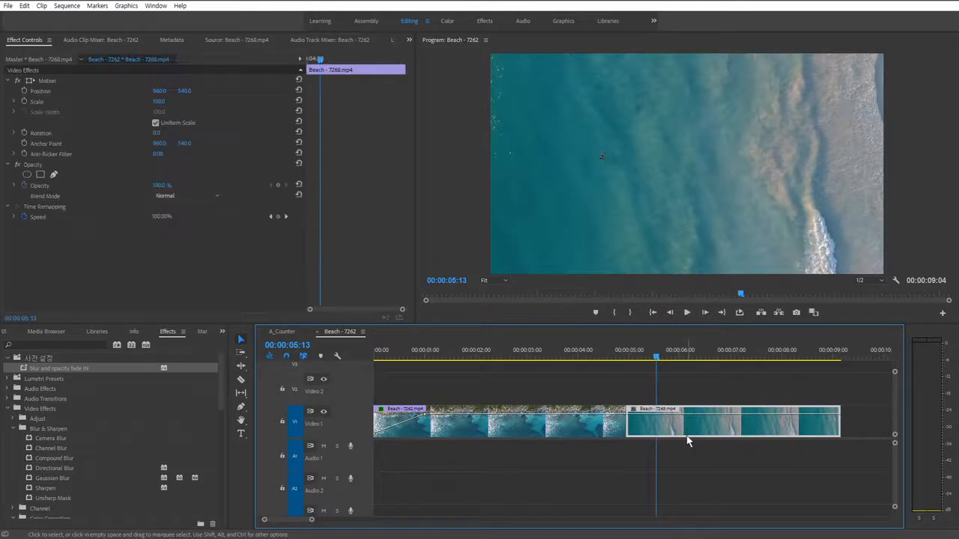
click(71, 365)
drag(70, 364, 711, 424)
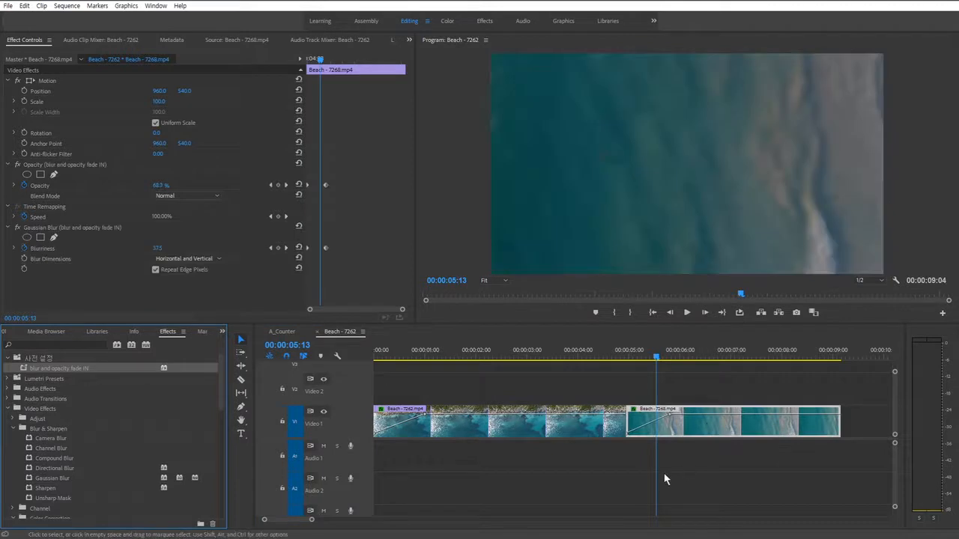
Step: Examine the Opacity and Blurriness keyframes that the preset added to Beach - 7268.mp4 and scrub through the fade
click(707, 435)
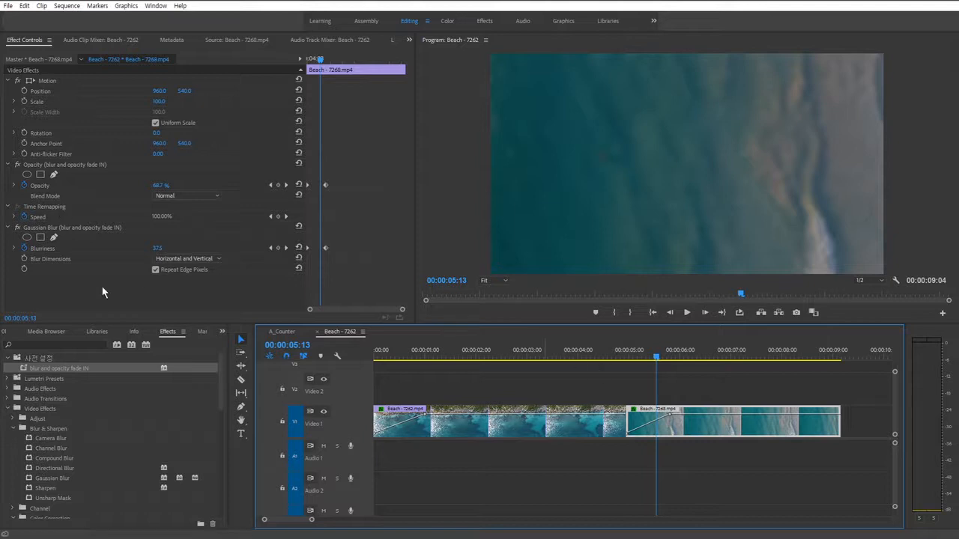
click(45, 185)
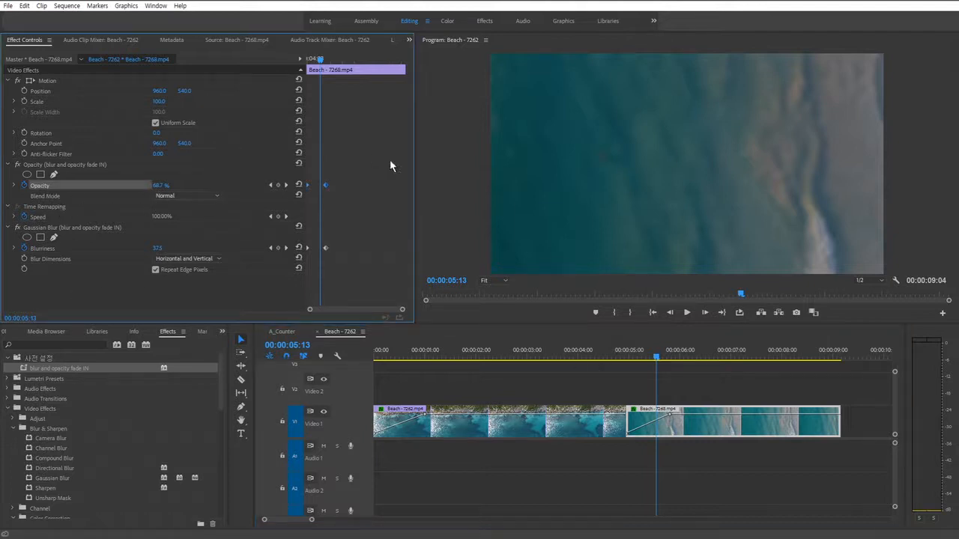
click(46, 249)
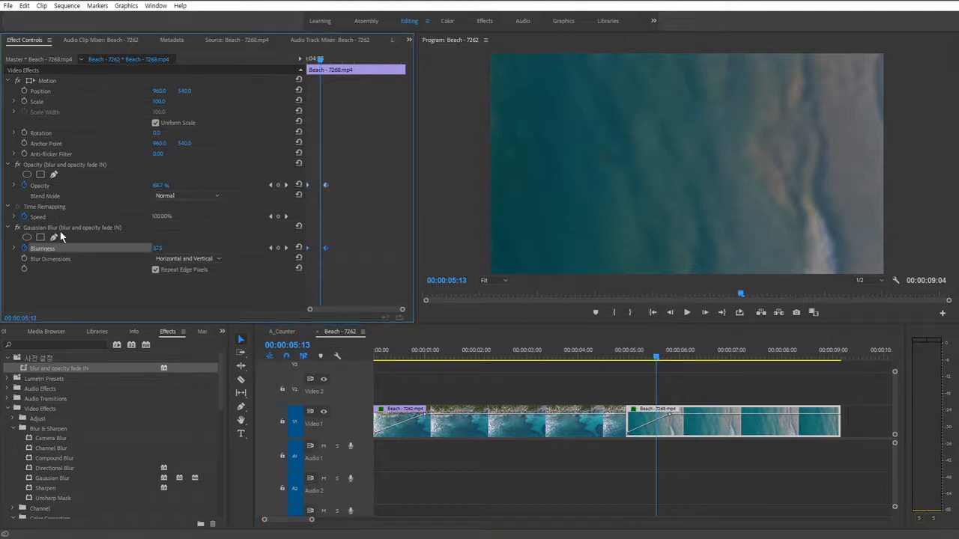
click(53, 228)
click(48, 249)
drag(653, 358, 659, 384)
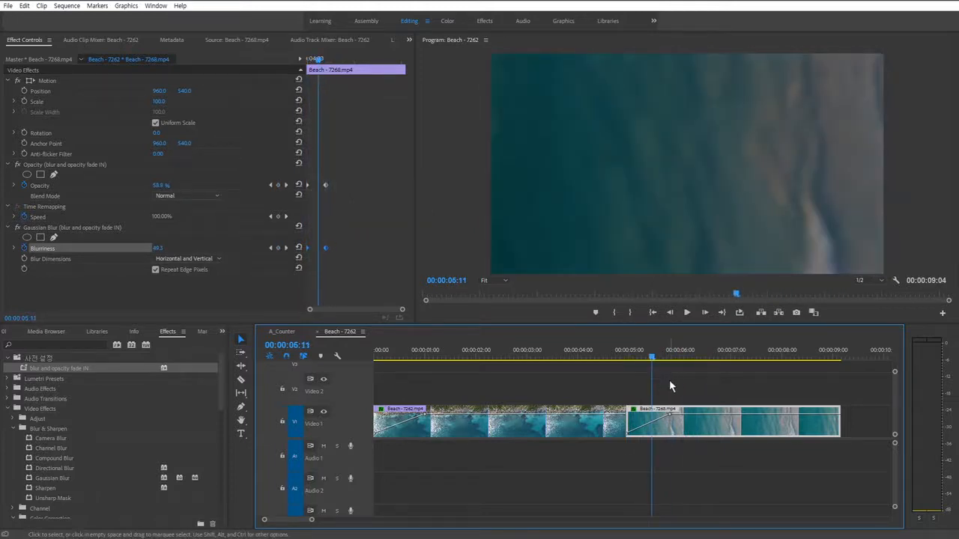
Step: Undo the preset on Beach - 7268.mp4 and shorten the clip so that it ends at about 00:00:06:03
click(718, 383)
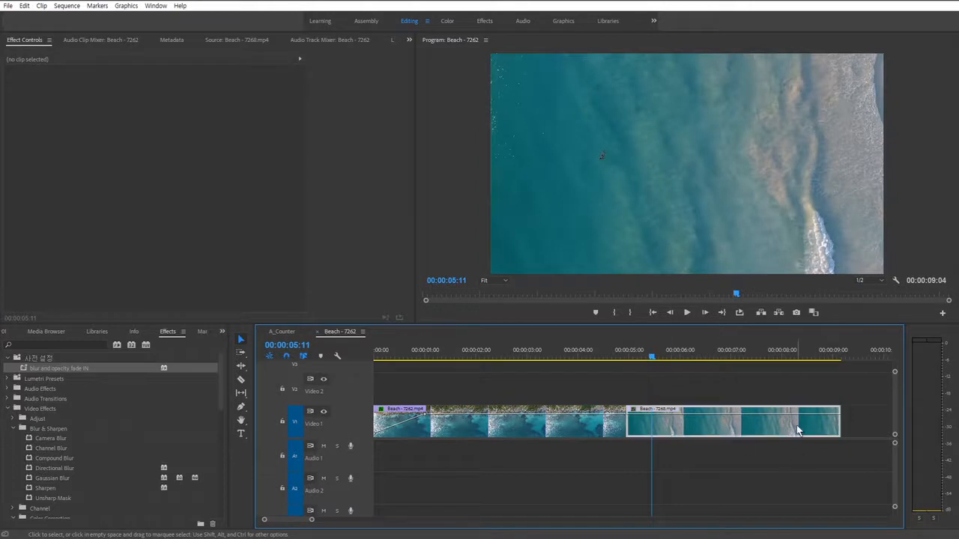
click(797, 425)
drag(837, 427, 682, 439)
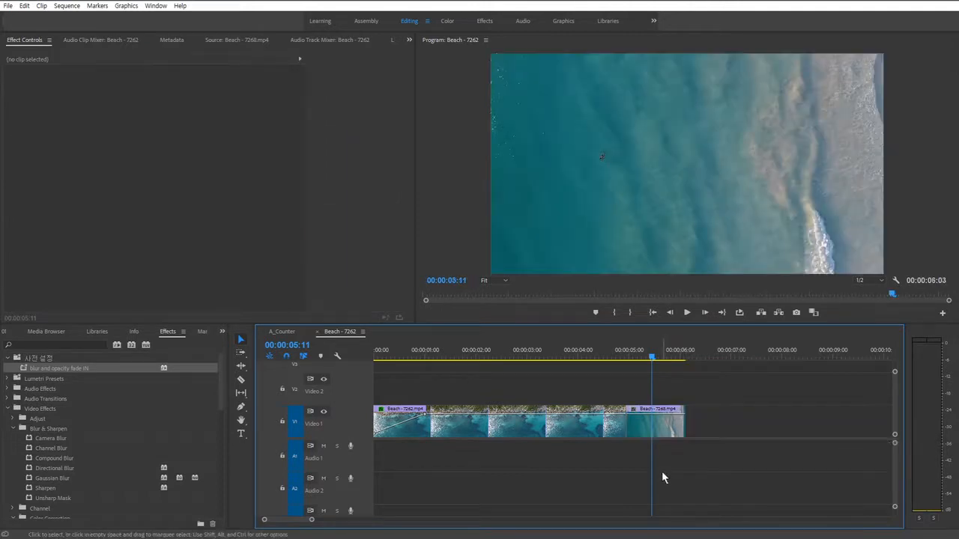
Step: Apply the saved "blur and opacity fade IN" preset to the shortened Beach - 7268.mp4 clip
click(665, 428)
drag(65, 368, 641, 428)
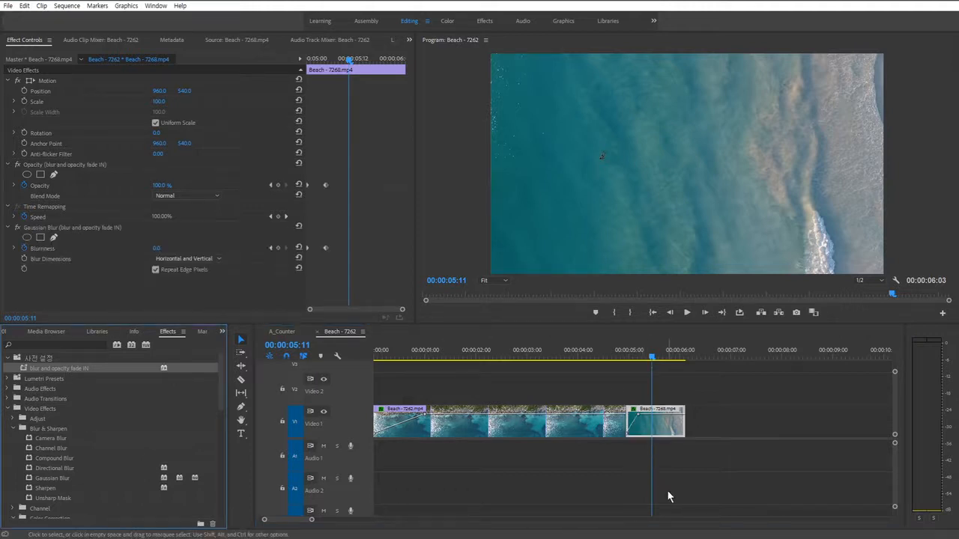
drag(312, 520, 300, 520)
click(730, 456)
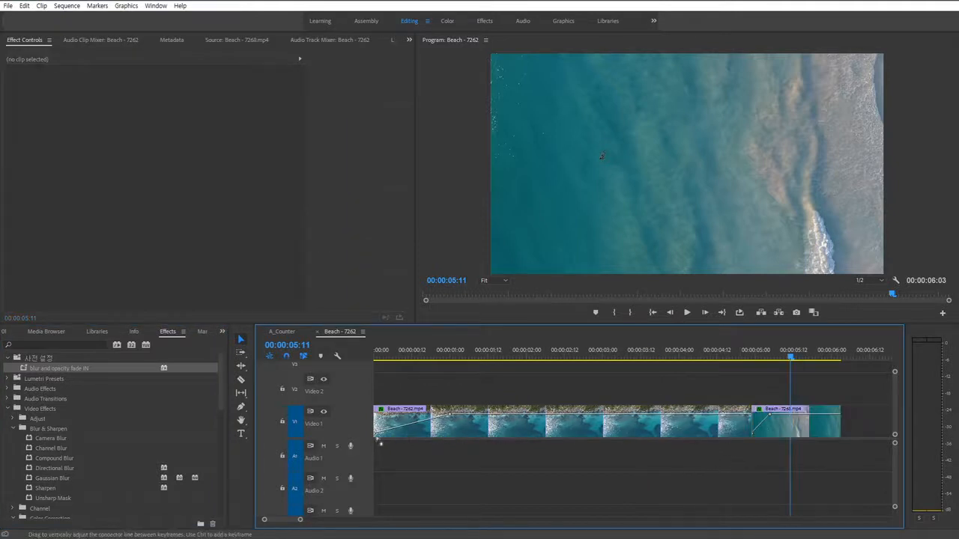
Step: Compare the fade keyframe timing on Beach - 7262.mp4 with that on the shortened Beach - 7268.mp4 clip
click(452, 428)
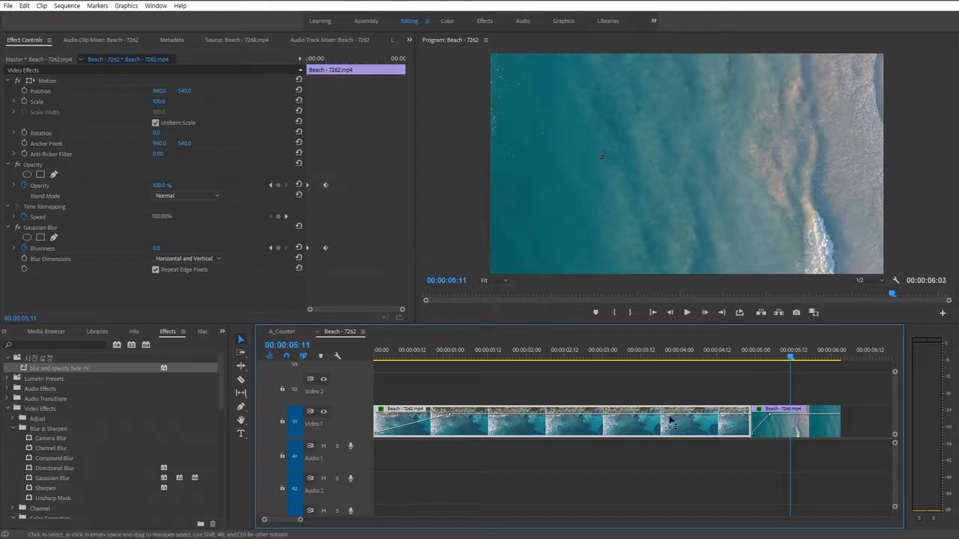
click(805, 433)
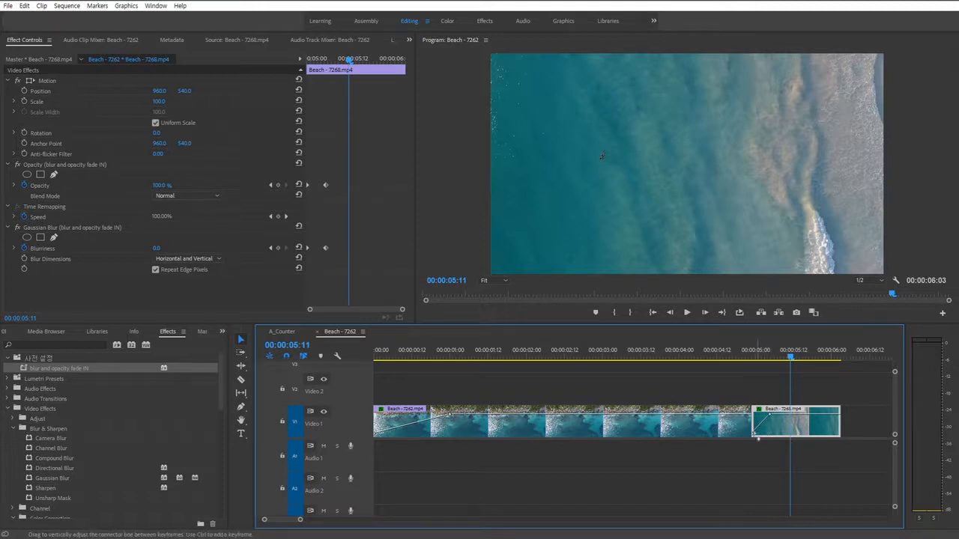
drag(767, 362, 754, 361)
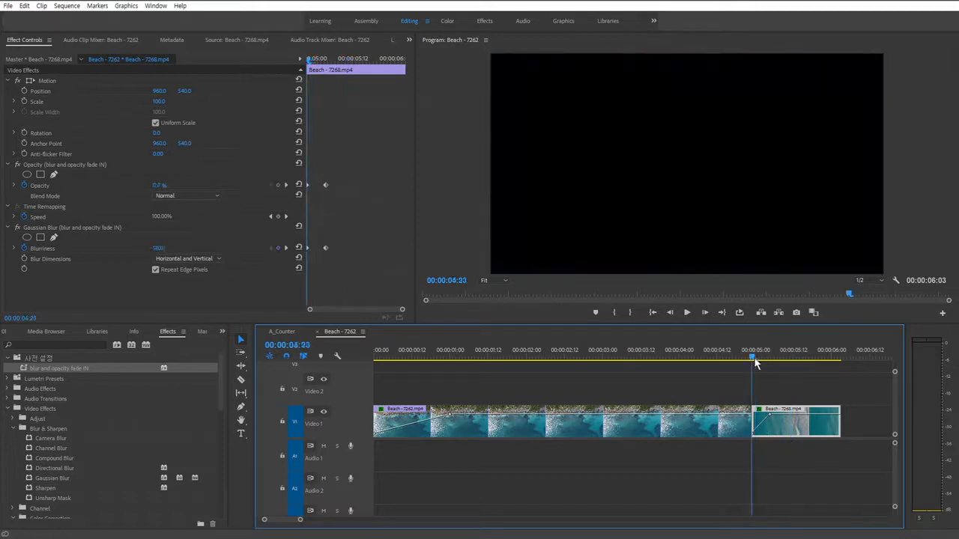
click(326, 248)
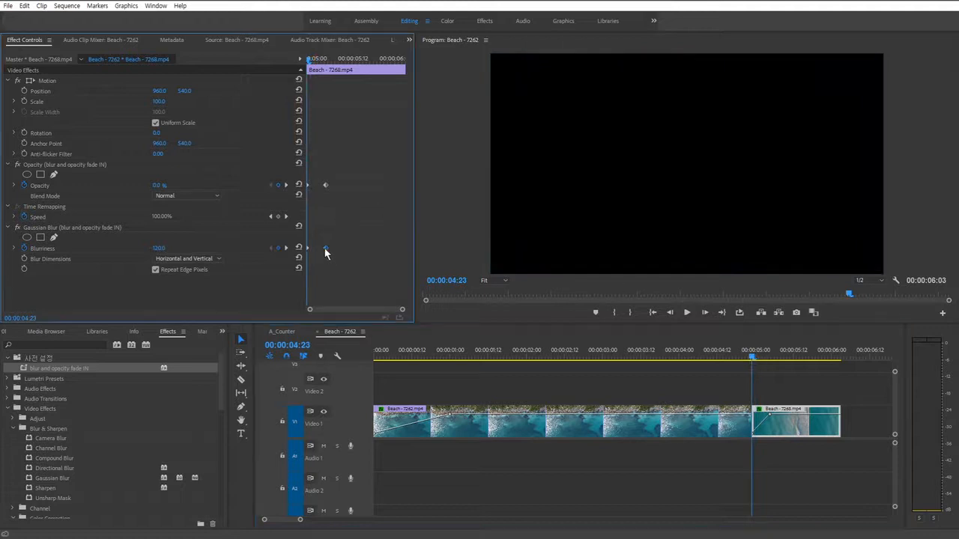
click(286, 250)
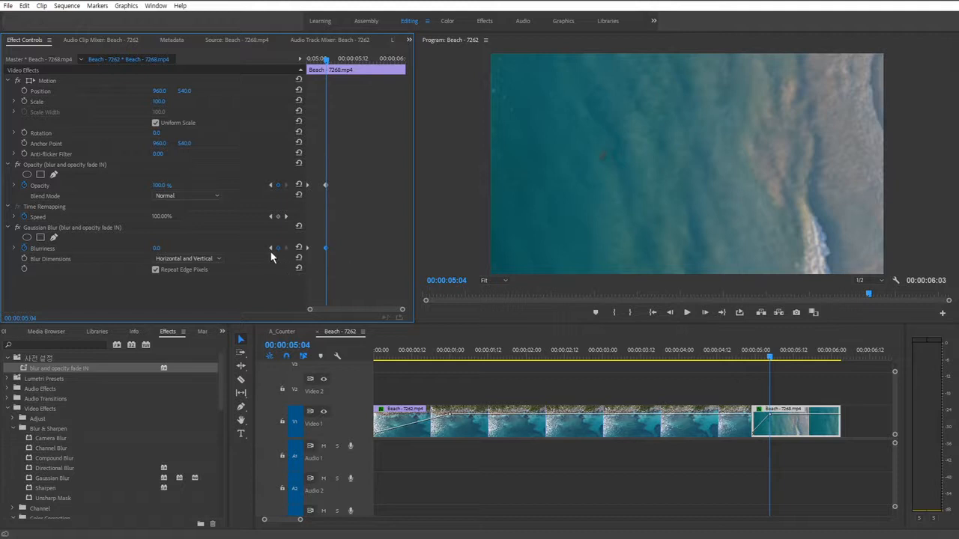
click(270, 249)
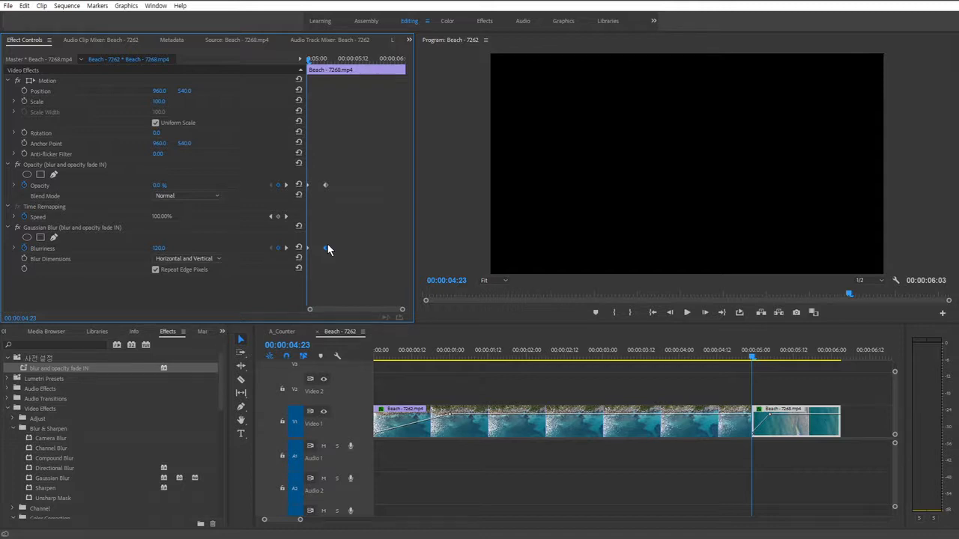
click(807, 433)
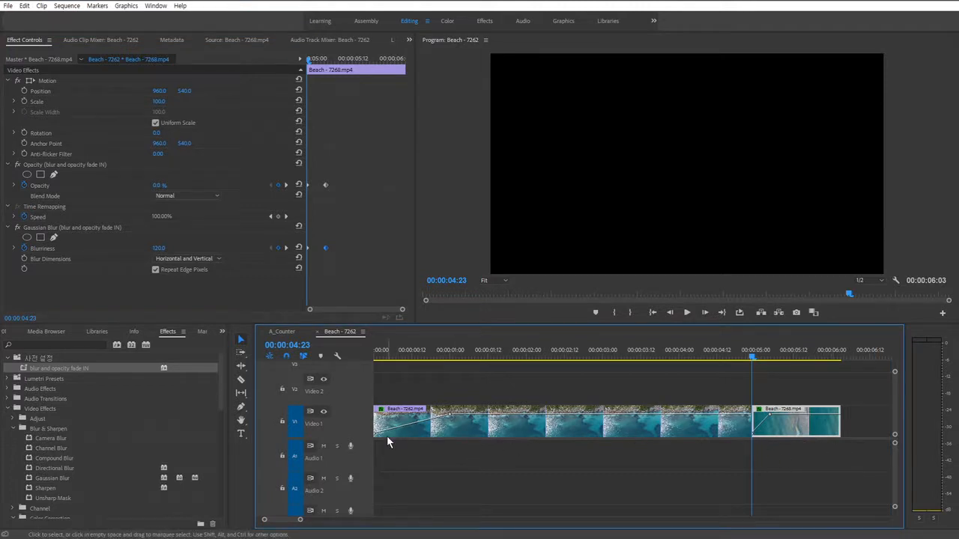
Step: Undo the preset on Beach - 7268.mp4 and extend the clip so that the sequence ends at about 00:00:14:02
key(ctrl+z)
click(793, 449)
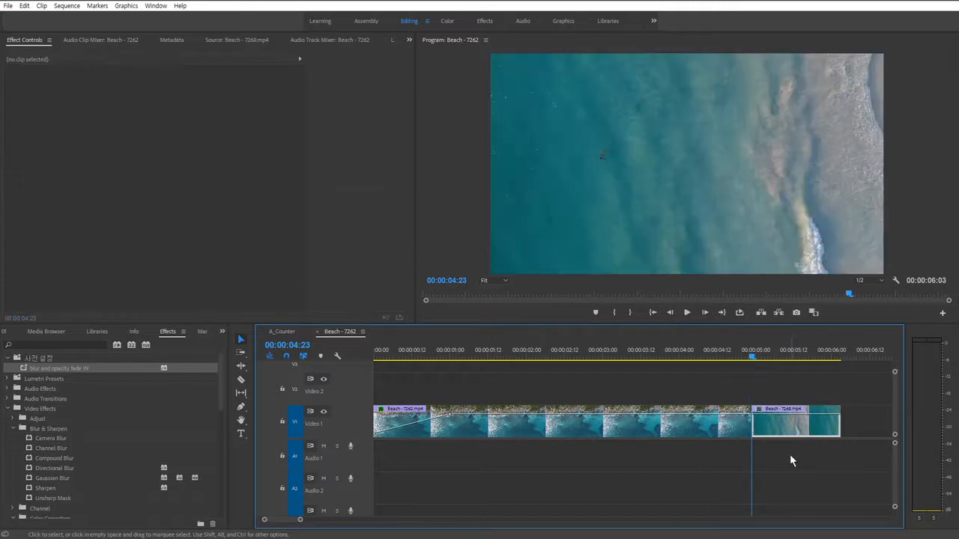
key(minus)
key(minus)
key(minus)
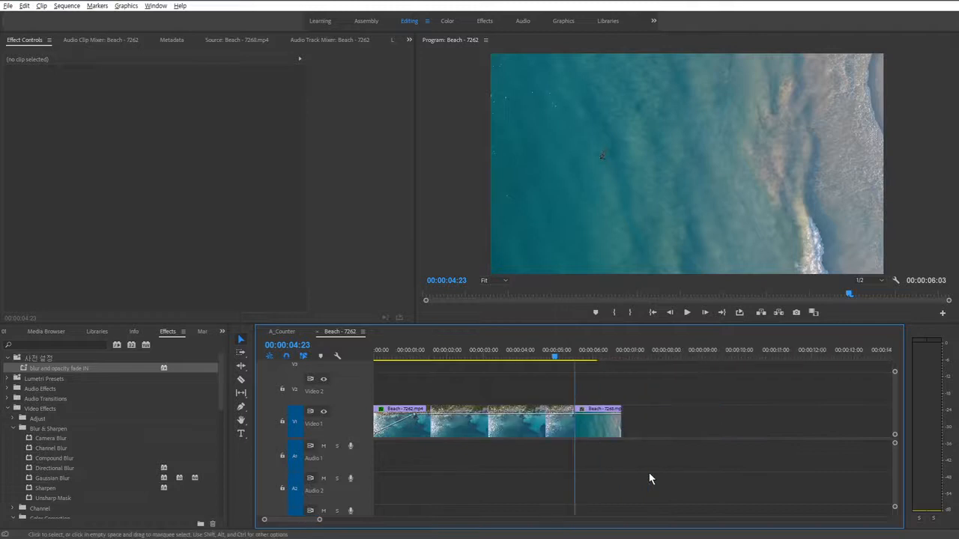
drag(532, 426, 743, 425)
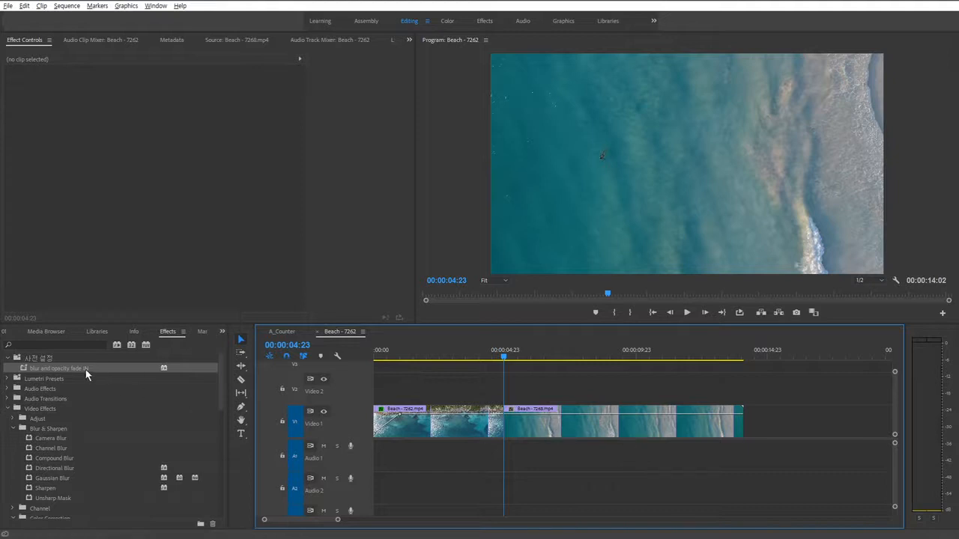
Step: Try the Scale-type "blur and opacity fade IN" preset on the lengthened Beach - 7268.mp4 clip, and undo it
drag(86, 369, 568, 421)
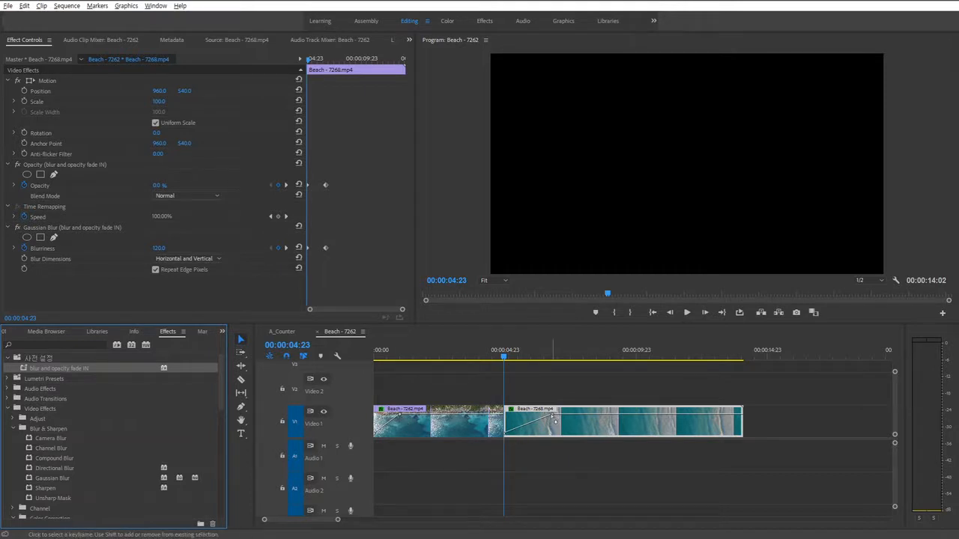
click(553, 424)
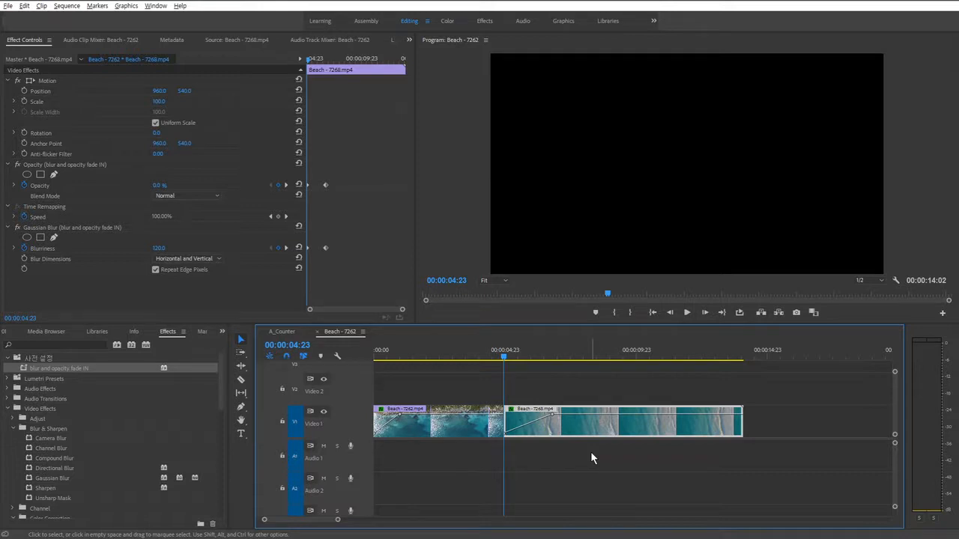
key(ctrl+z)
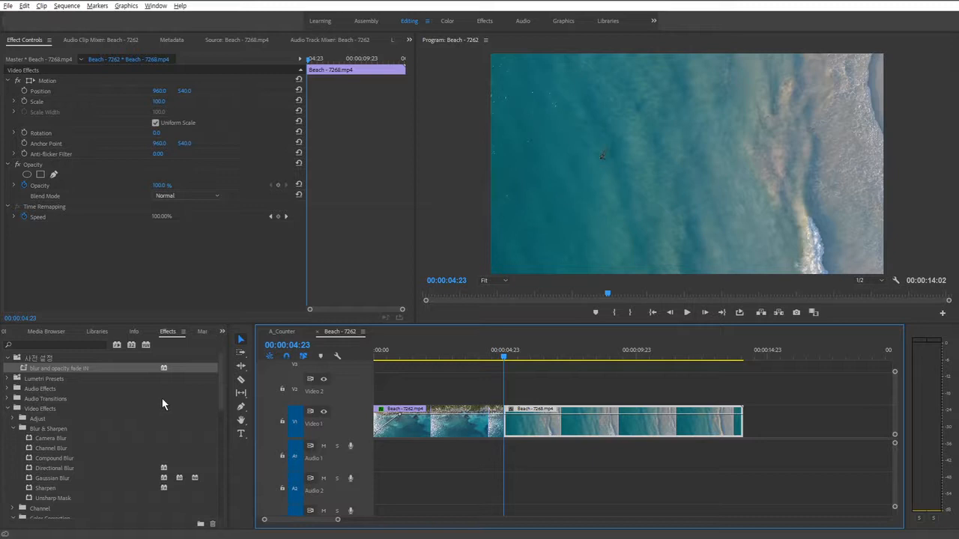
Step: Change the type of the "blur and opacity fade IN" preset to Anchor to In Point
click(25, 372)
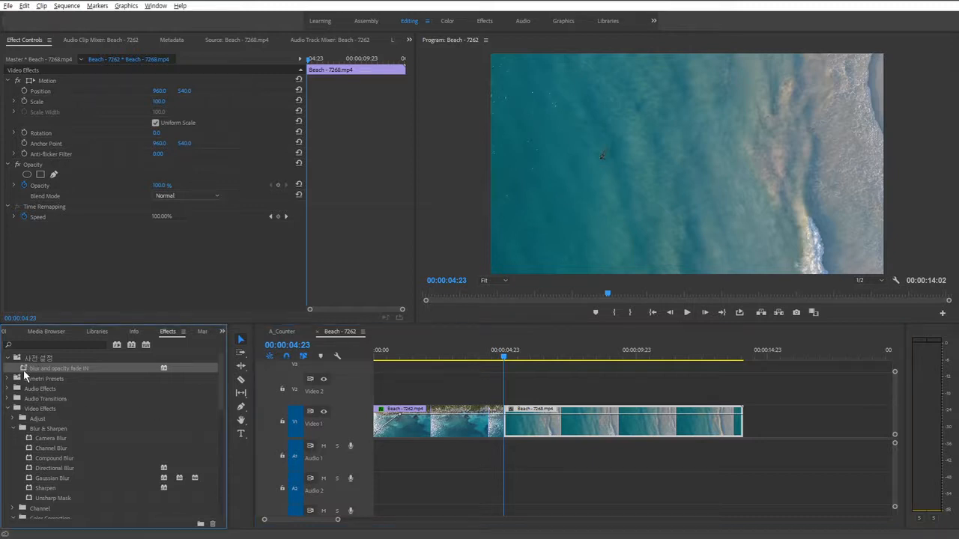
double_click(22, 372)
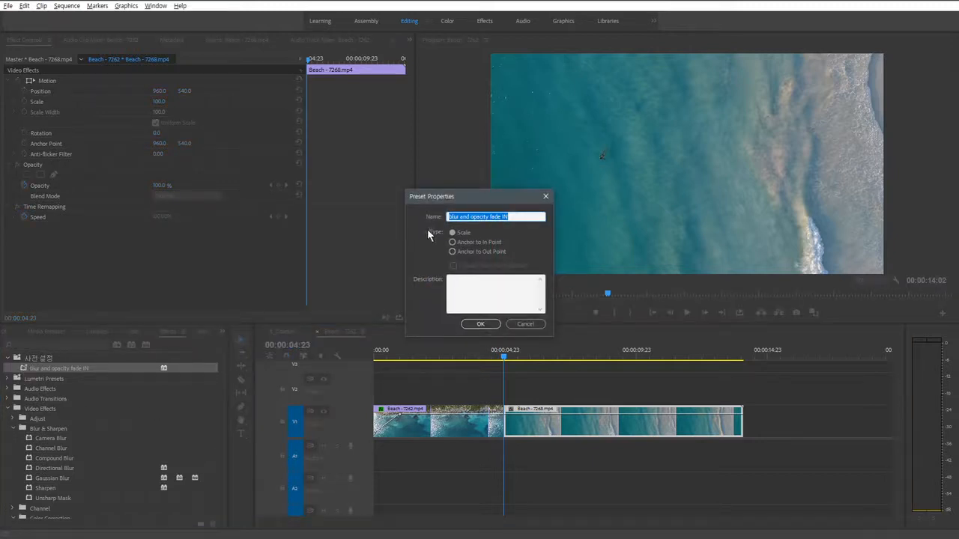
drag(458, 199, 354, 203)
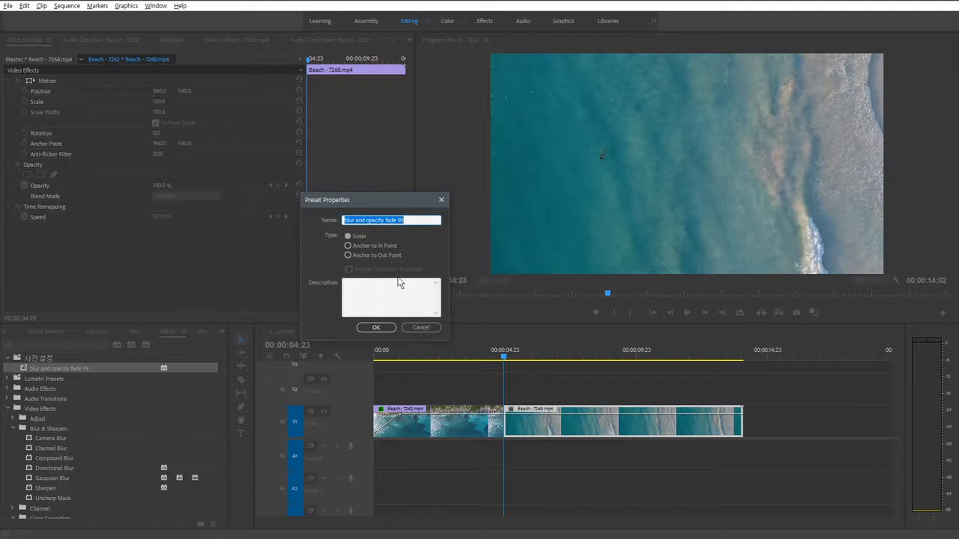
click(360, 236)
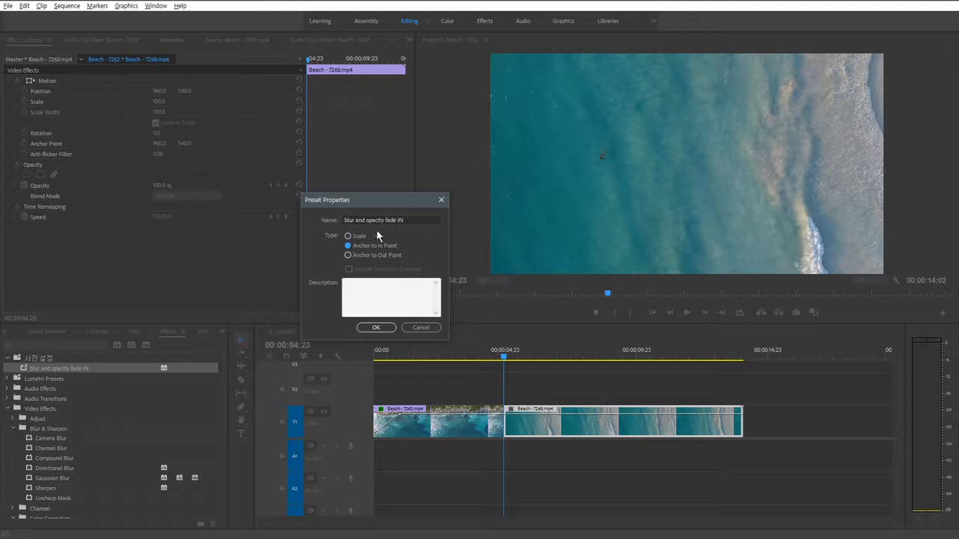
click(376, 329)
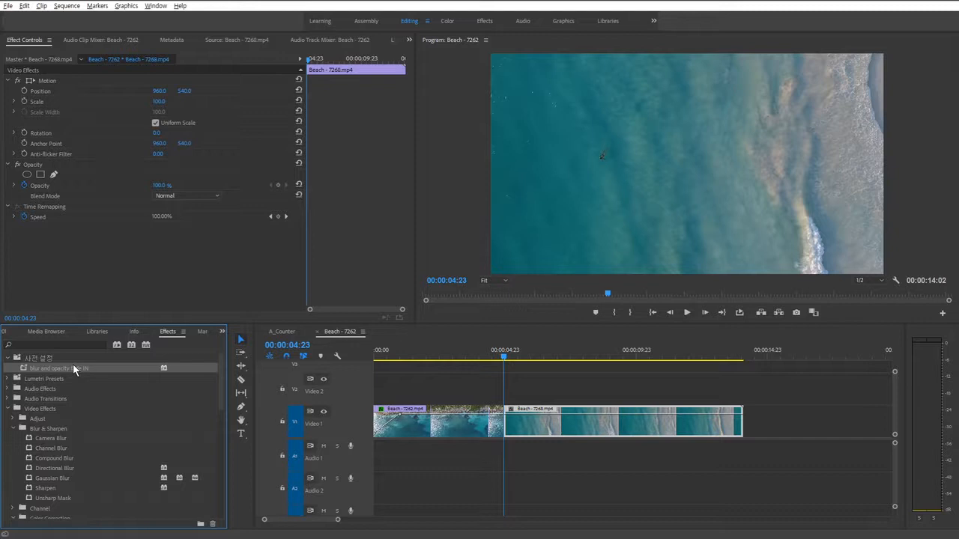
Step: Apply the Anchor to In Point preset to Beach - 7268.mp4 and compare its fade keyframes with those on Beach - 7262.mp4
drag(73, 364, 521, 425)
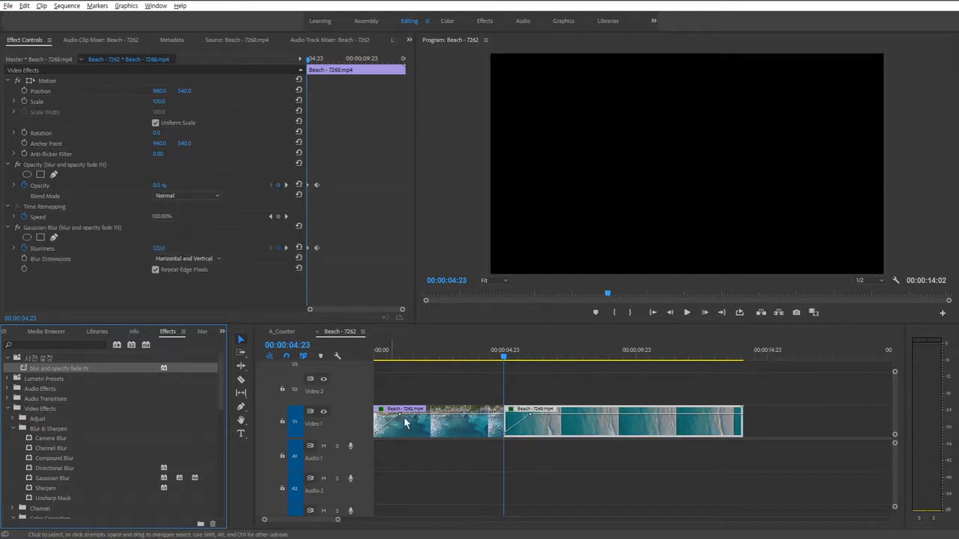
click(391, 358)
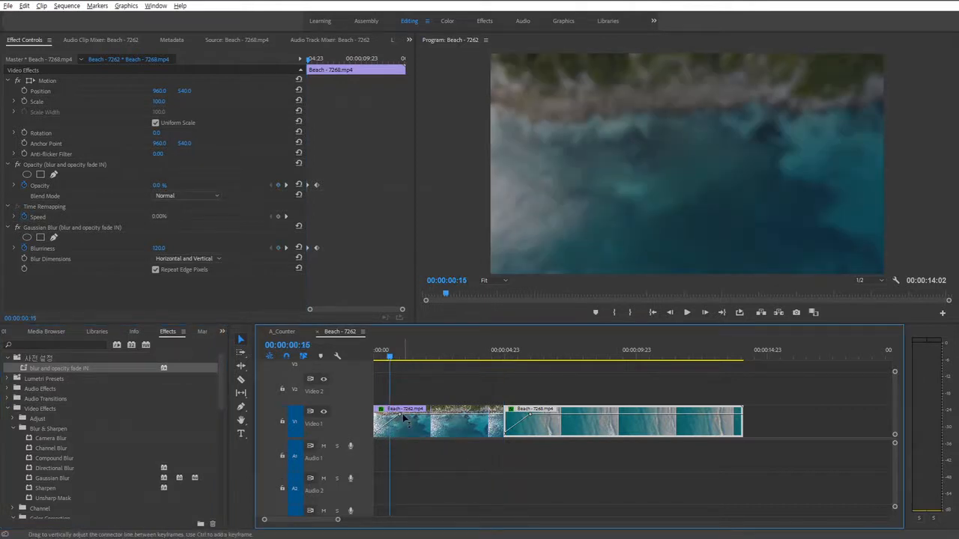
click(395, 428)
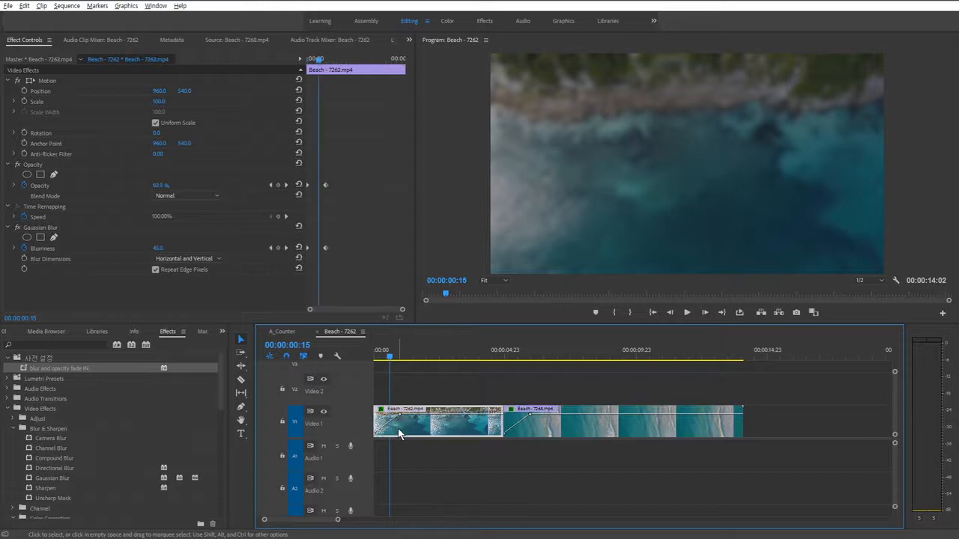
drag(355, 268, 307, 181)
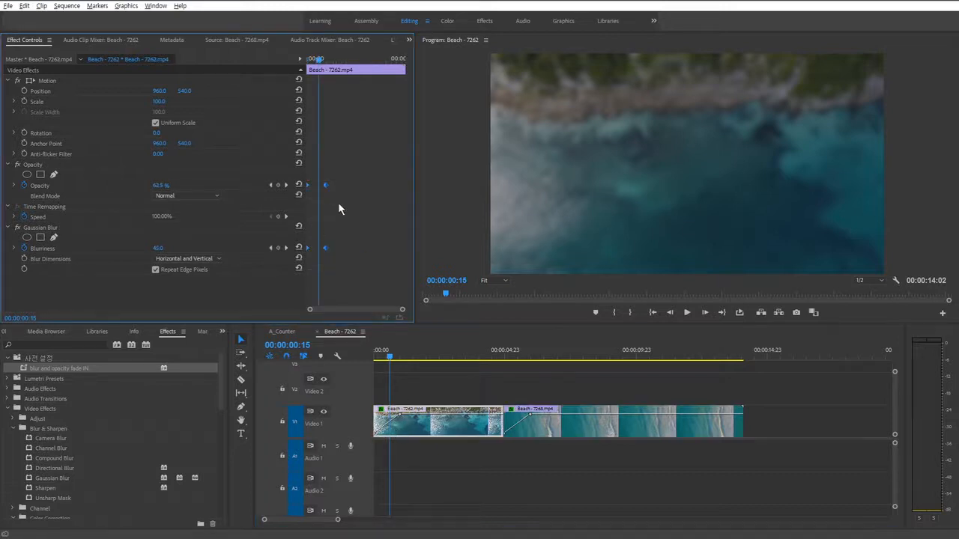
click(548, 355)
click(548, 424)
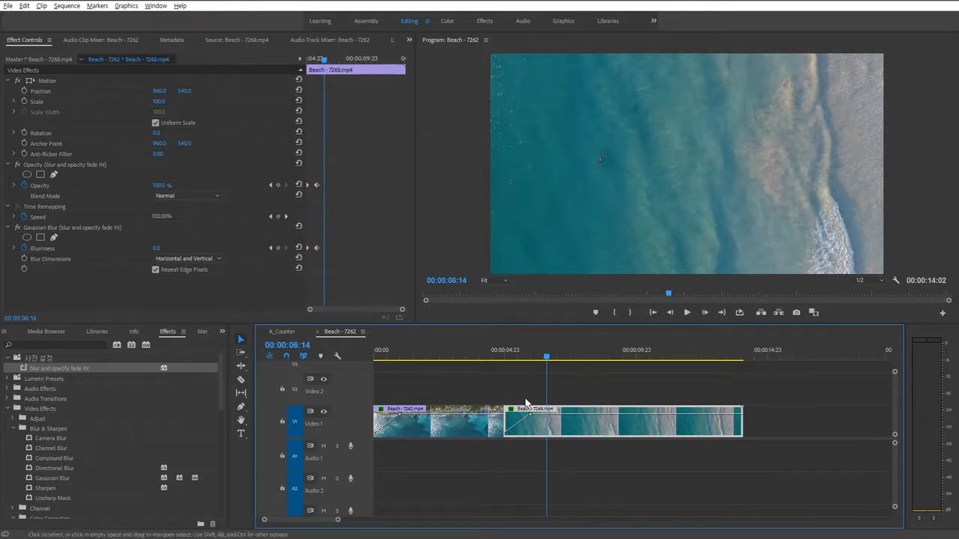
Step: Play back the fade-ins of both clips and undo the preset on Beach - 7268.mp4
click(503, 358)
key(ctrl+v)
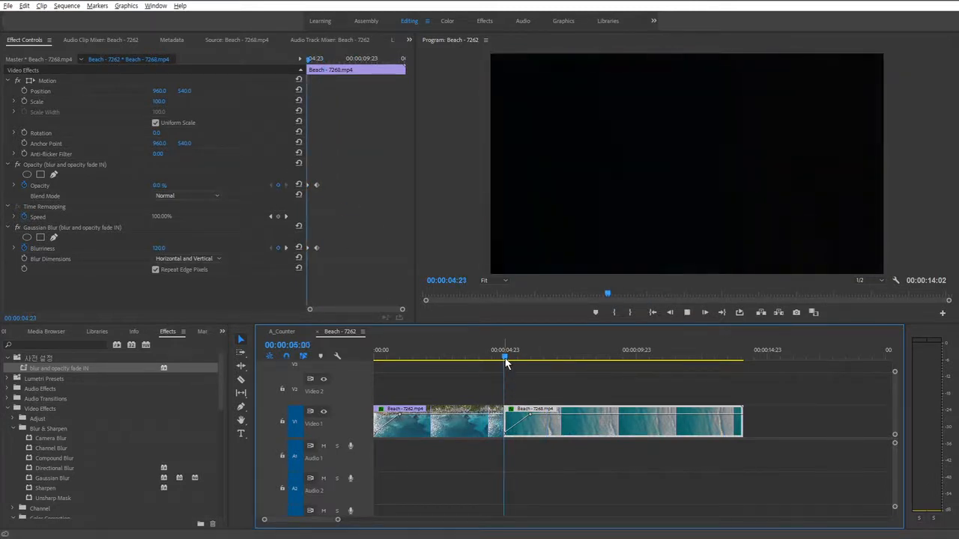
key(space)
click(377, 361)
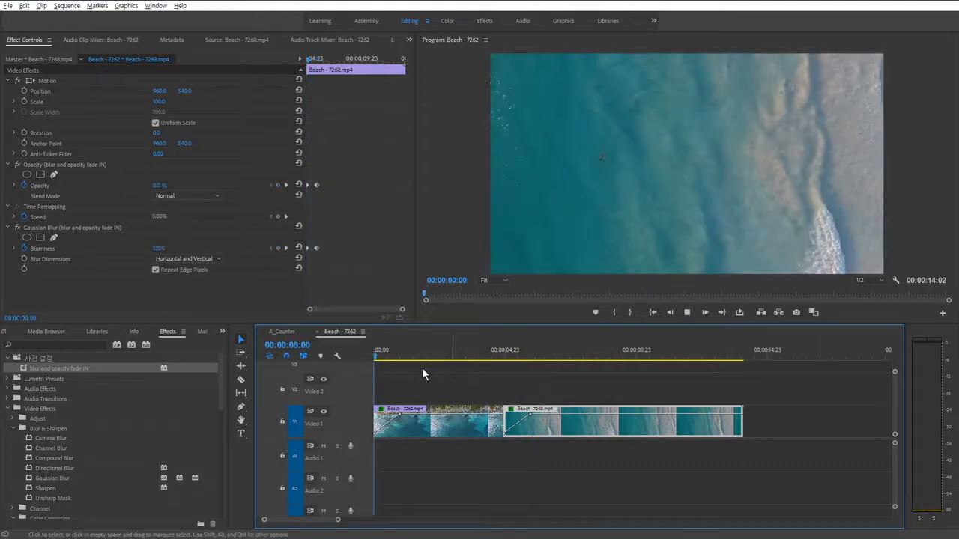
key(space)
key(space)
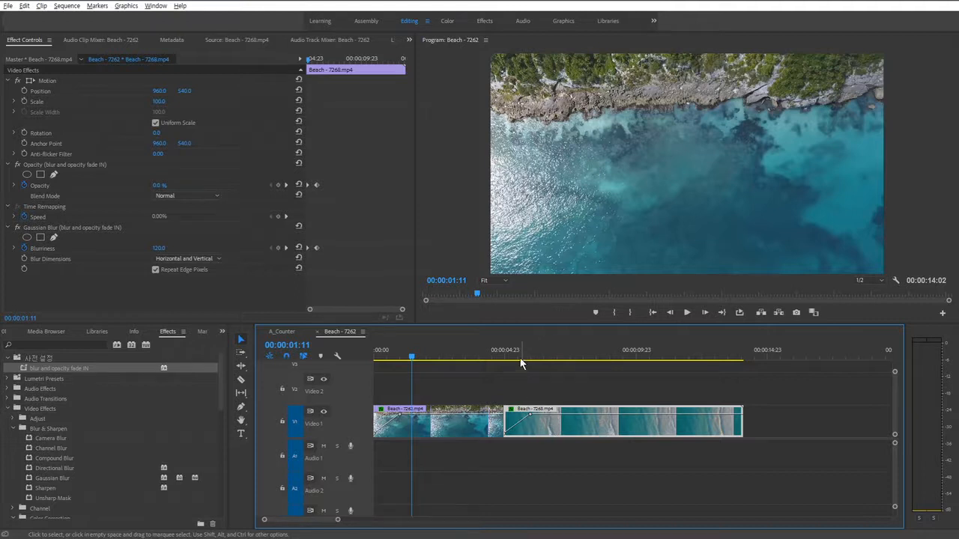
click(517, 360)
key(ctrl+z)
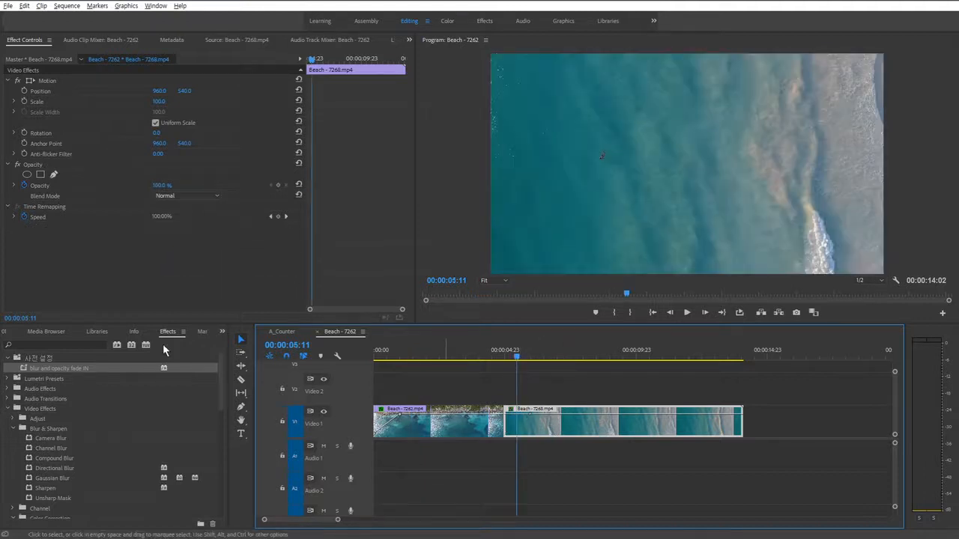
Step: Change the preset's type to Anchor to Out Point and apply it to Beach - 7268.mp4
double_click(36, 369)
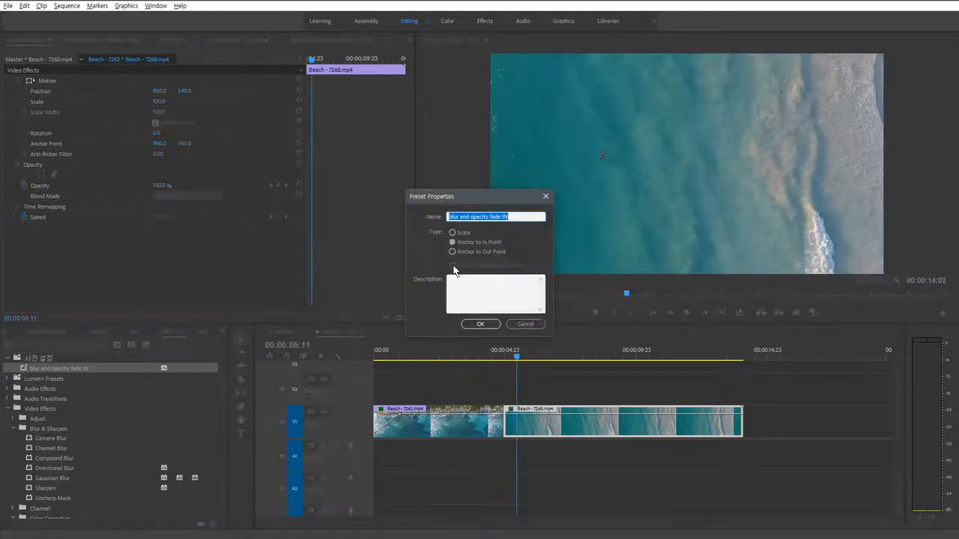
click(481, 251)
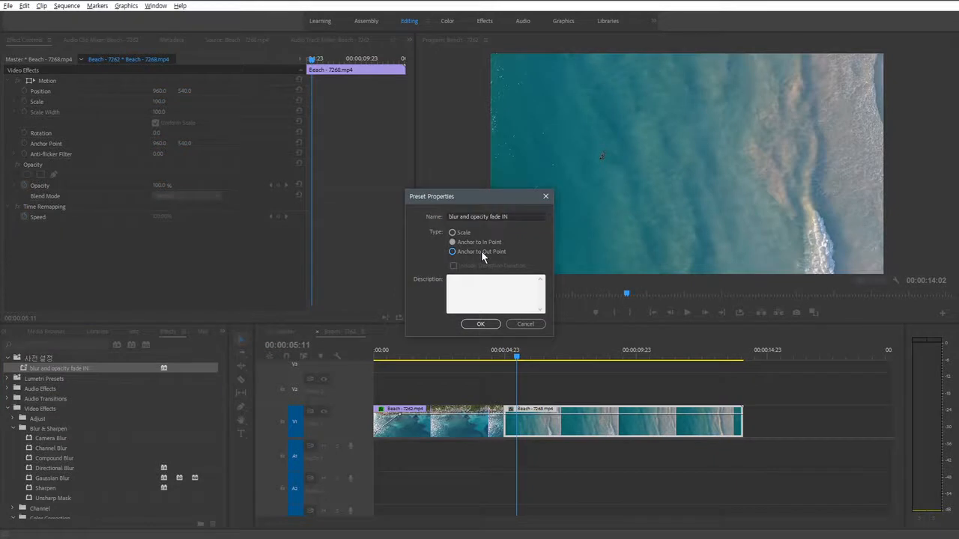
click(471, 324)
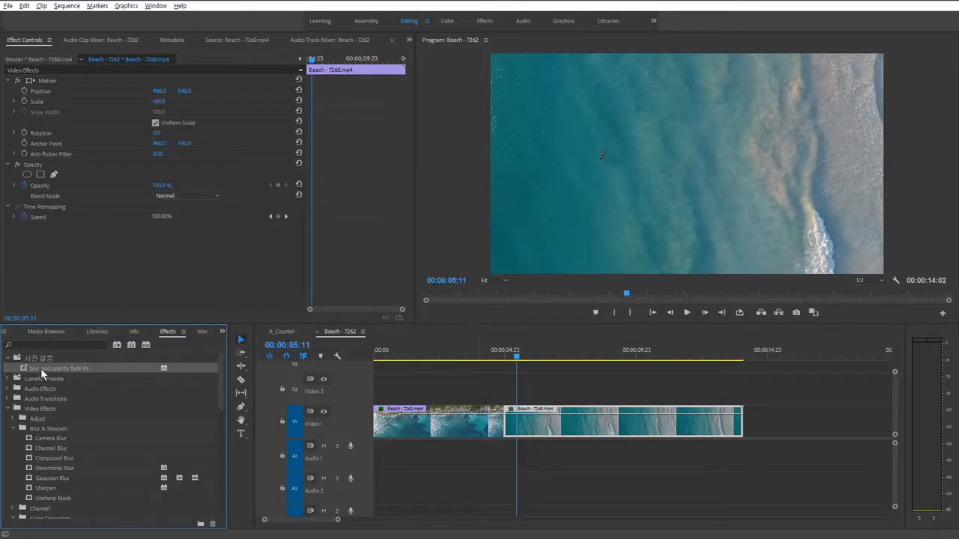
drag(41, 368, 556, 418)
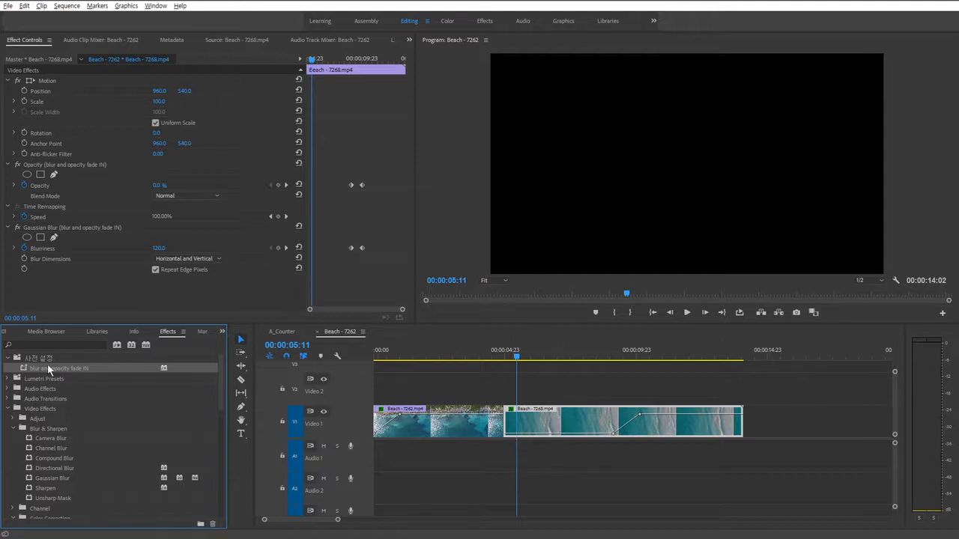
Step: Set the type of the "blur and opacity fade IN" preset back to Anchor to In Point
double_click(24, 368)
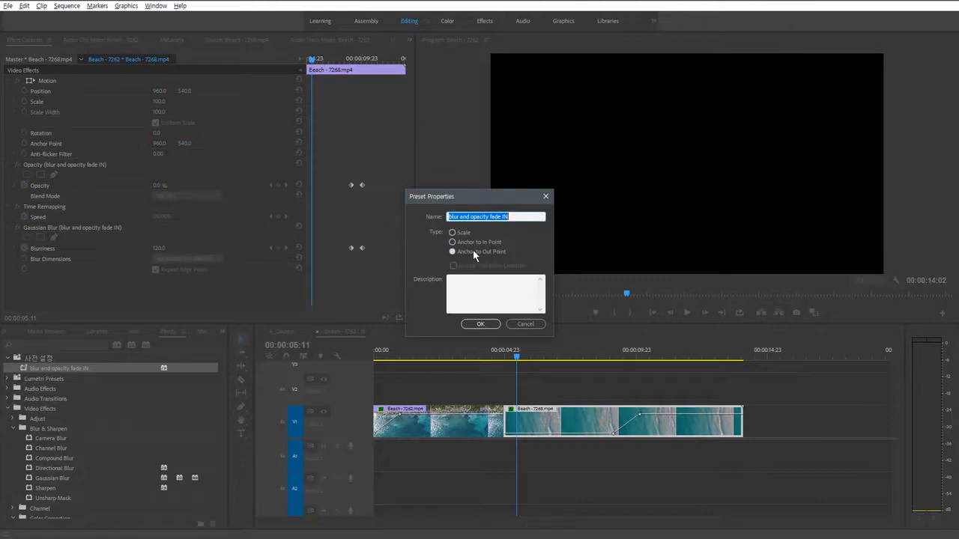
click(457, 233)
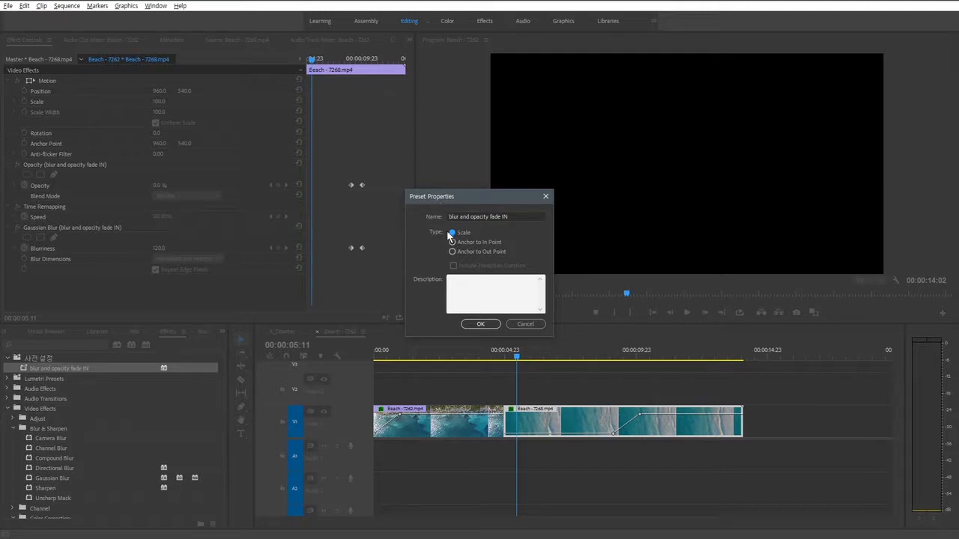
click(490, 243)
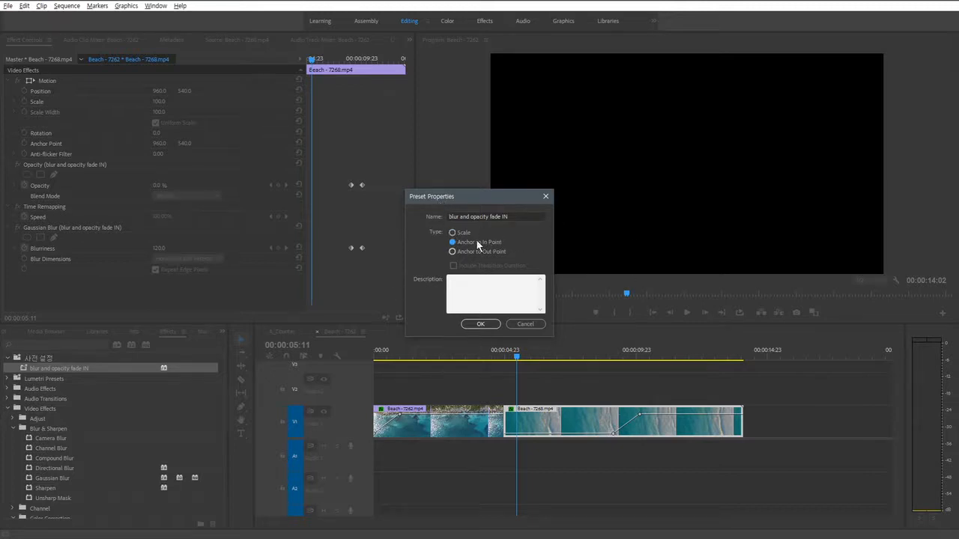
click(481, 325)
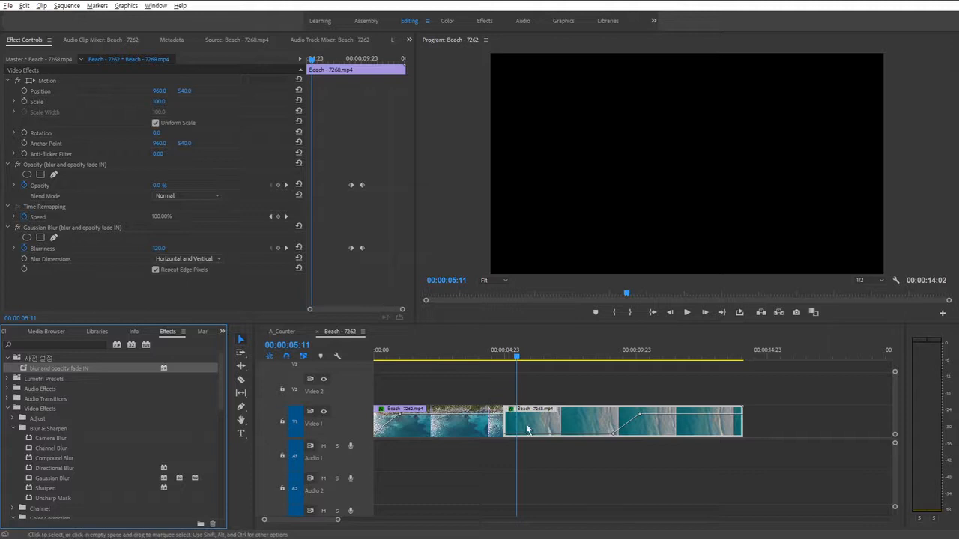
Step: Remove the effect attributes from Beach - 7268.mp4 and reapply the "blur and opacity fade IN" preset to the clip
click(565, 426)
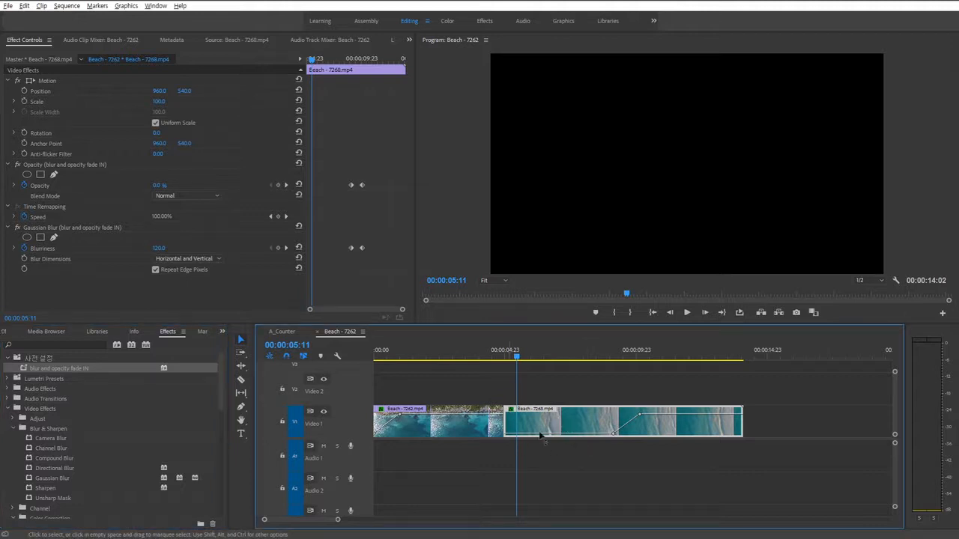
right_click(594, 417)
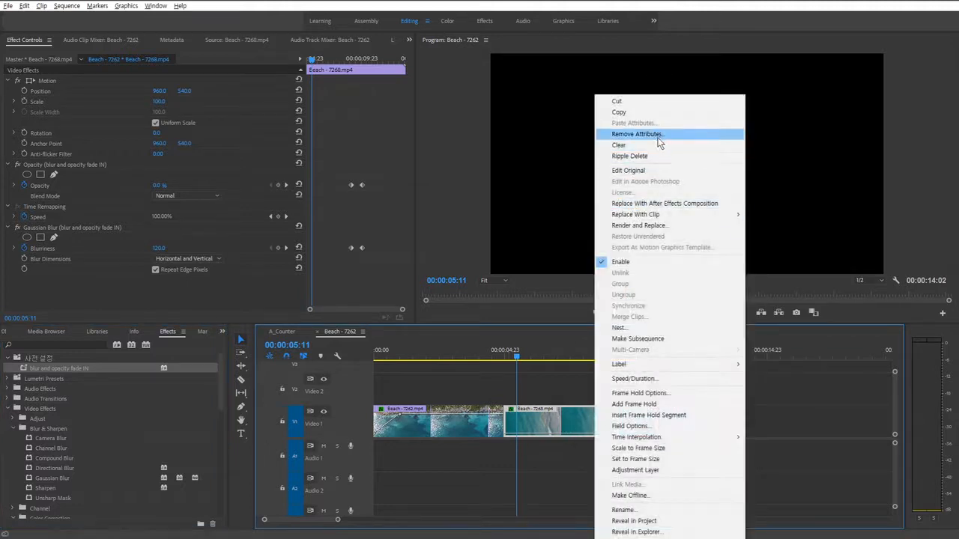
click(653, 135)
click(503, 391)
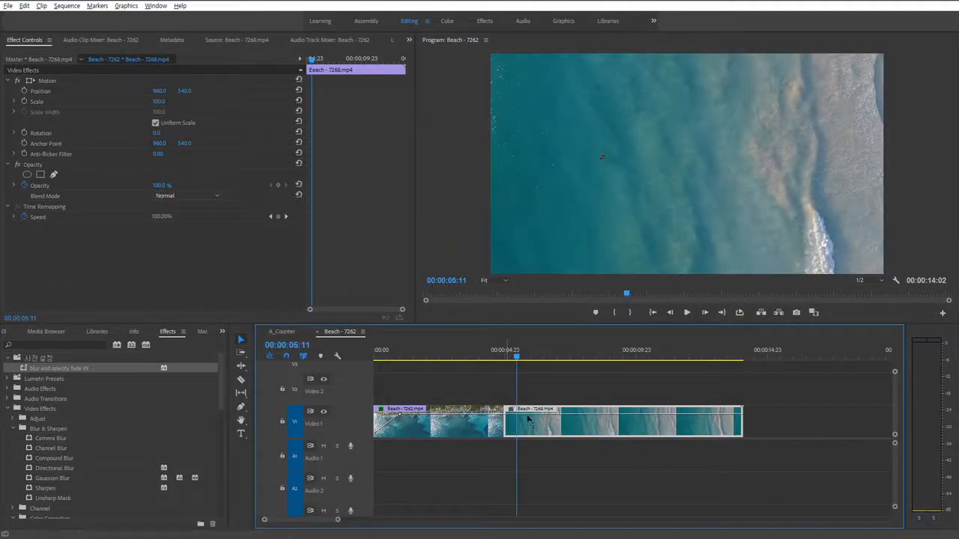
drag(135, 318, 543, 428)
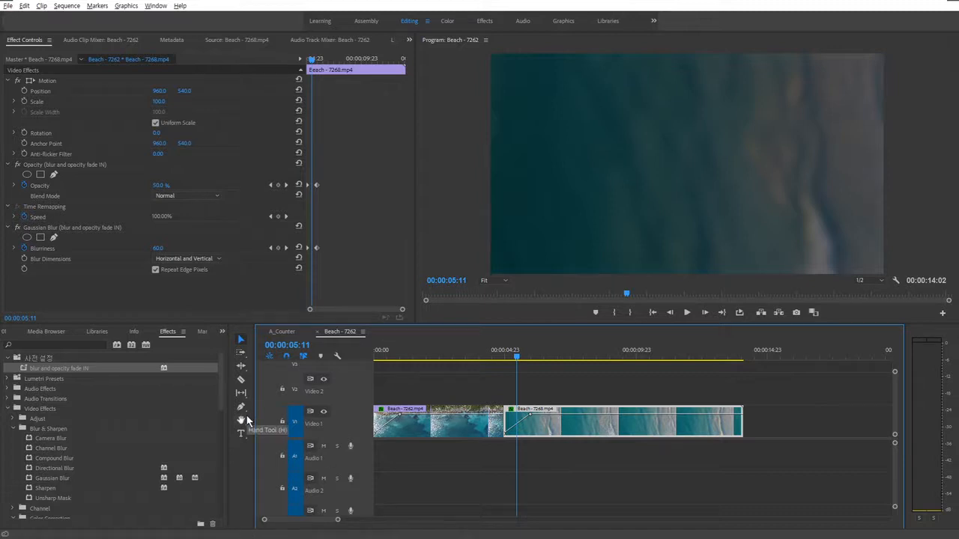
click(44, 366)
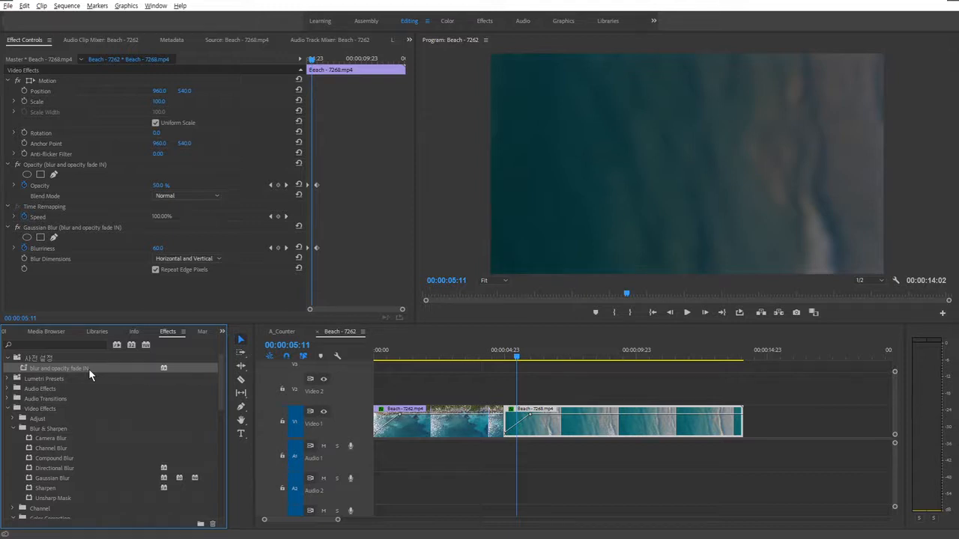
click(48, 357)
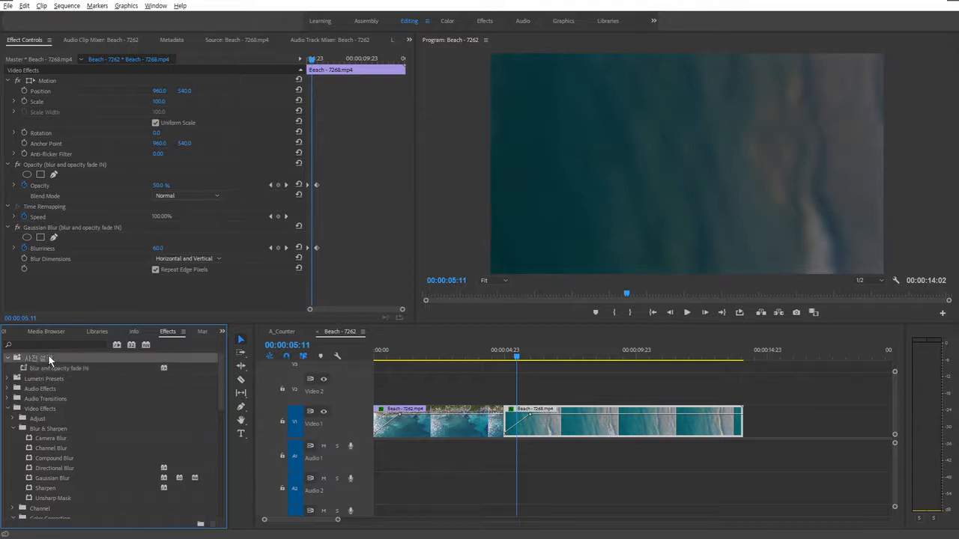
click(36, 369)
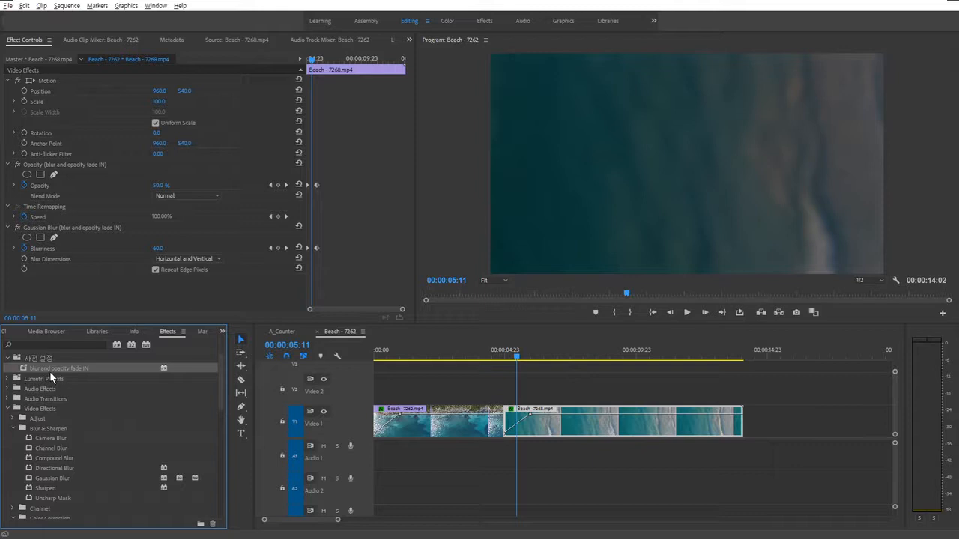
Step: Start exporting the "blur and opacity fade IN" preset and create and open a "Presets" folder inside Premiere_Pro_WORK
right_click(51, 372)
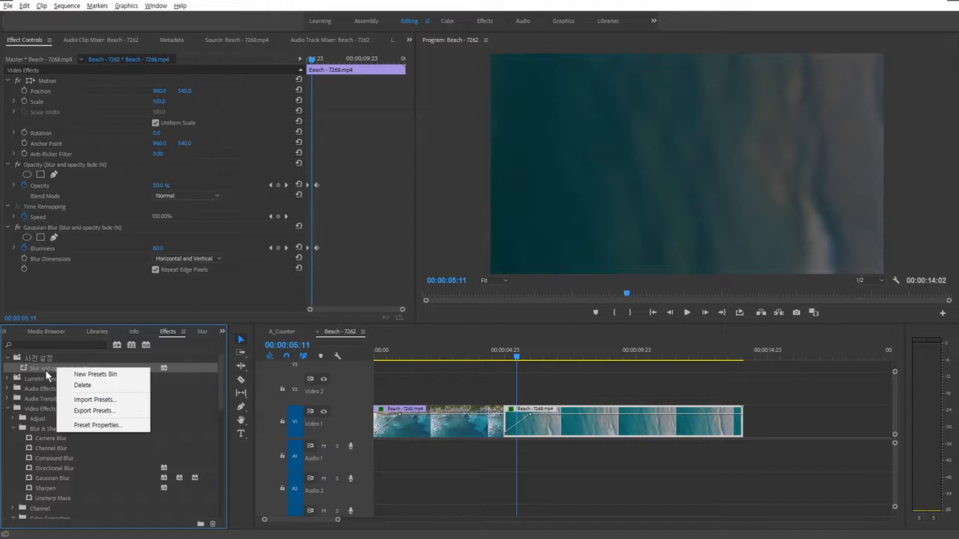
click(108, 412)
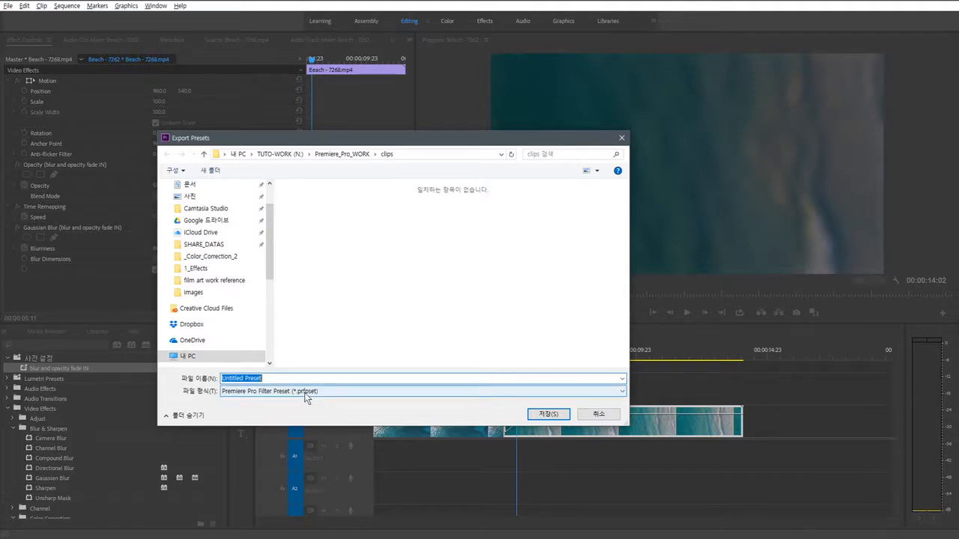
click(342, 153)
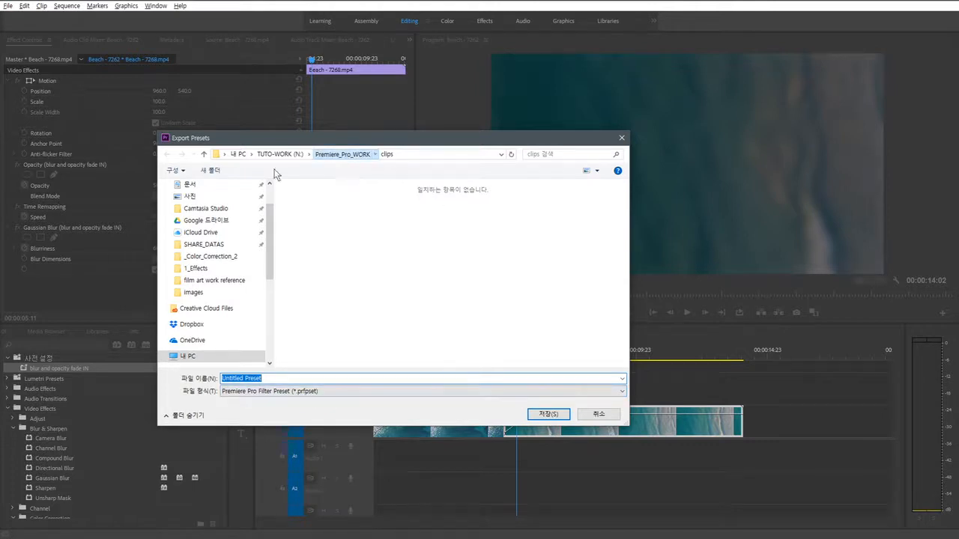
click(210, 170)
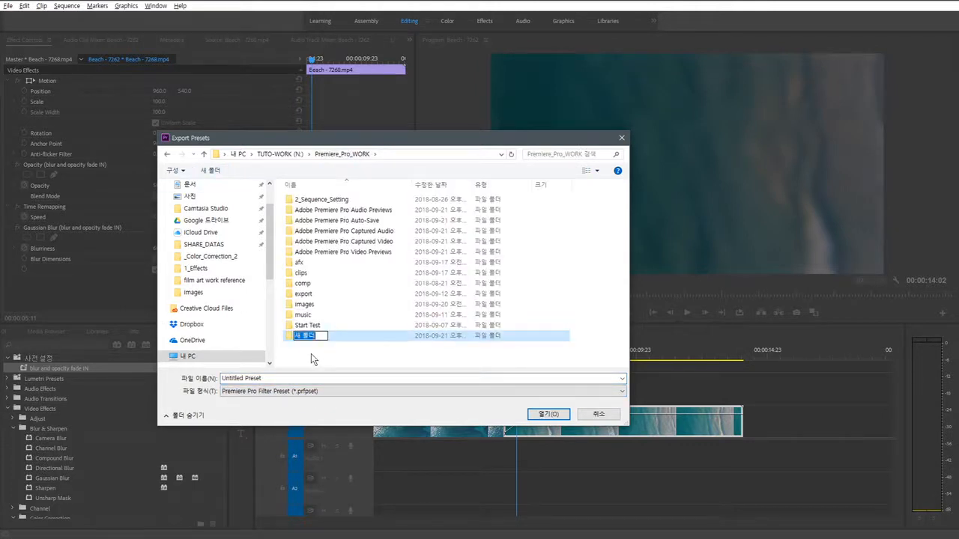
text(Presets)
key(Return)
double_click(315, 326)
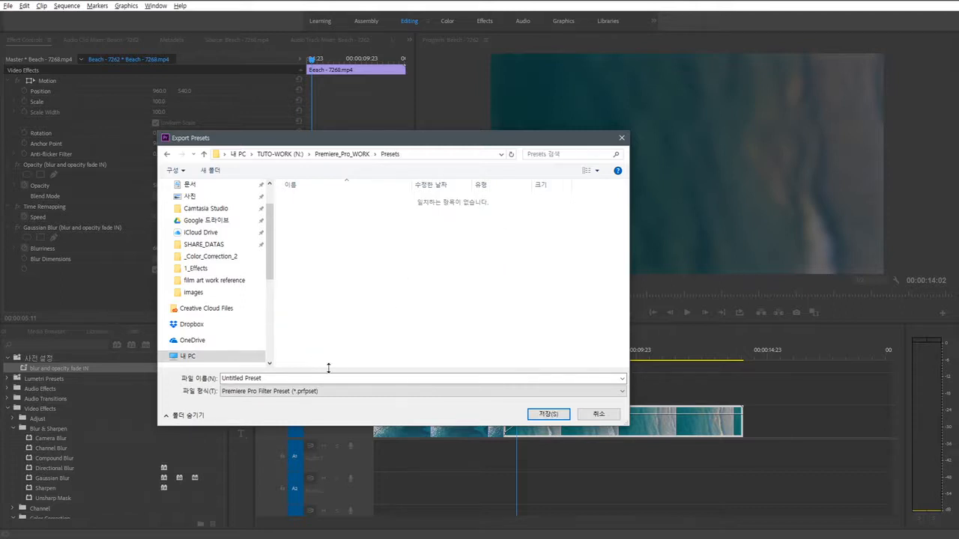
Step: Name the exported preset file "blur and opacity fade IN" and save it in the Presets folder
drag(408, 142, 545, 141)
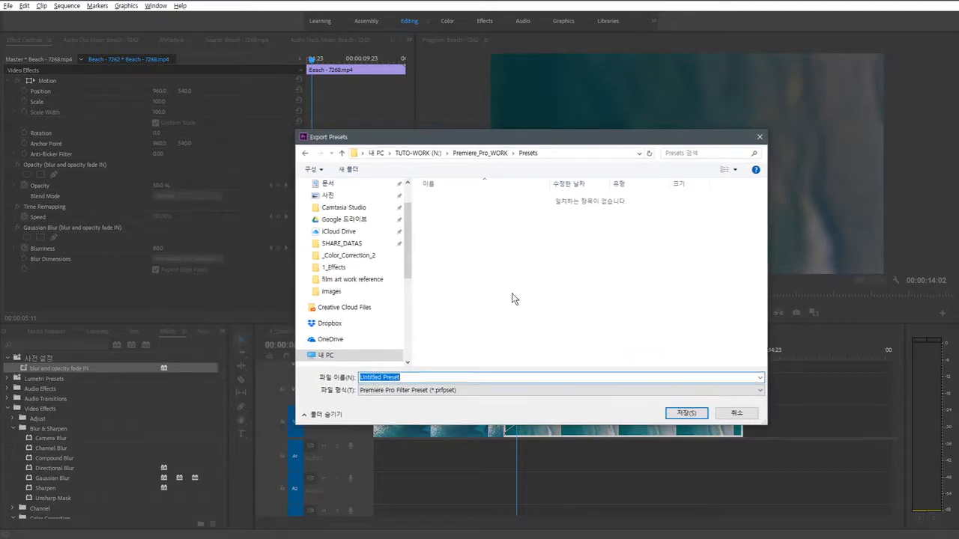
text(blur and opacity fade )
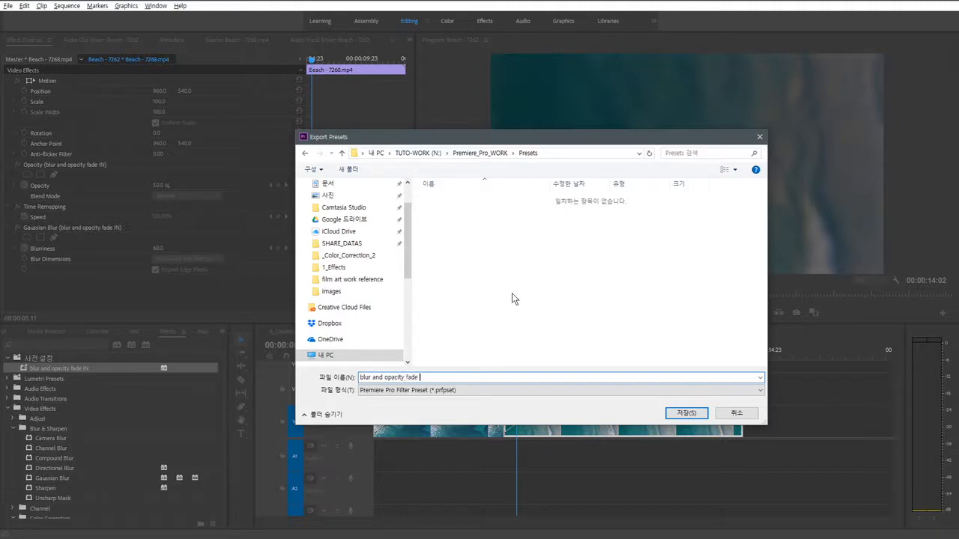
text(IN)
click(683, 413)
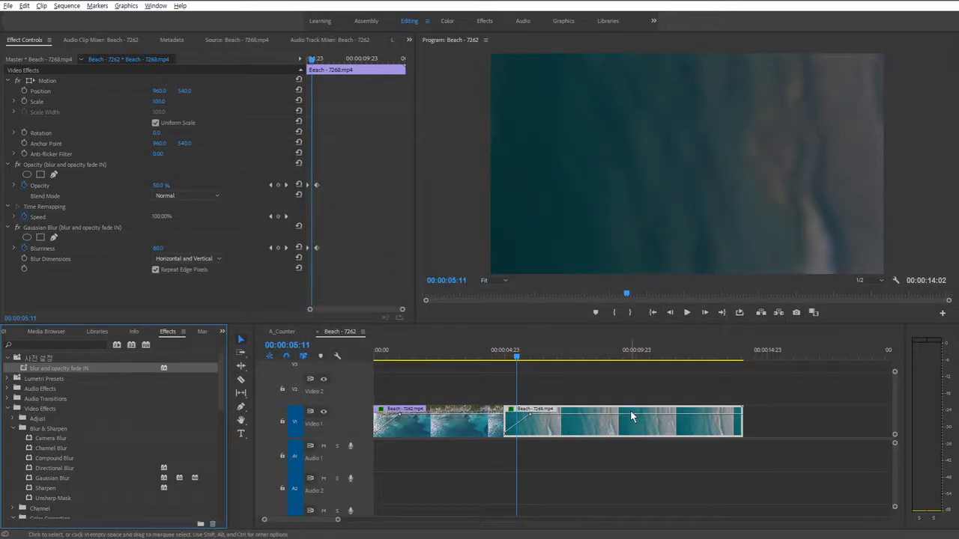
Step: Switch to File Explorer and examine the exported preset file in the Presets folder of Premiere_Pro_WORK
key(alt+Tab)
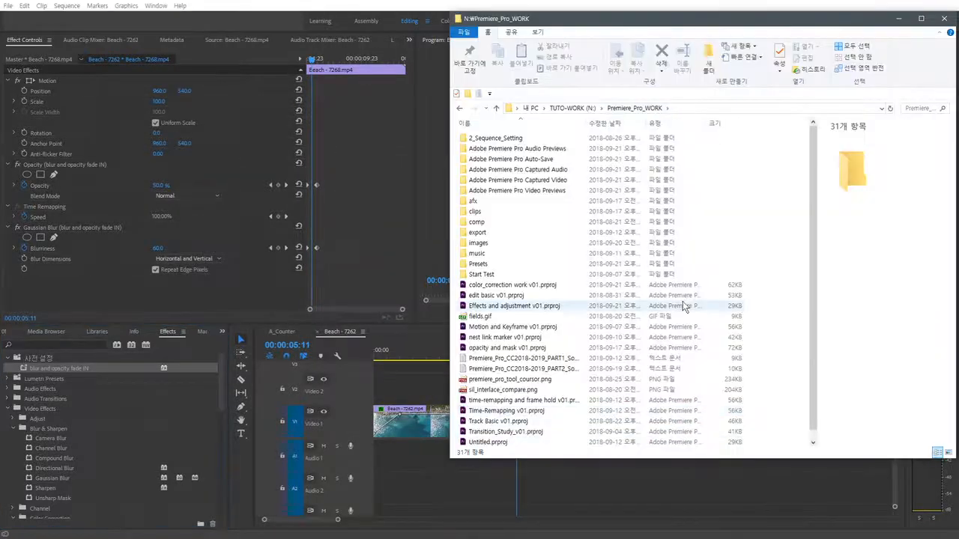
double_click(478, 265)
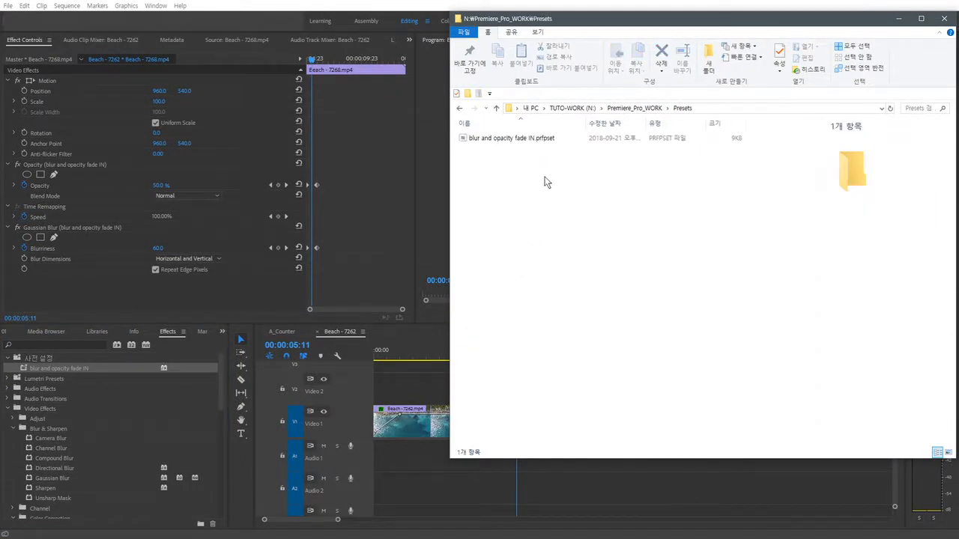
click(497, 140)
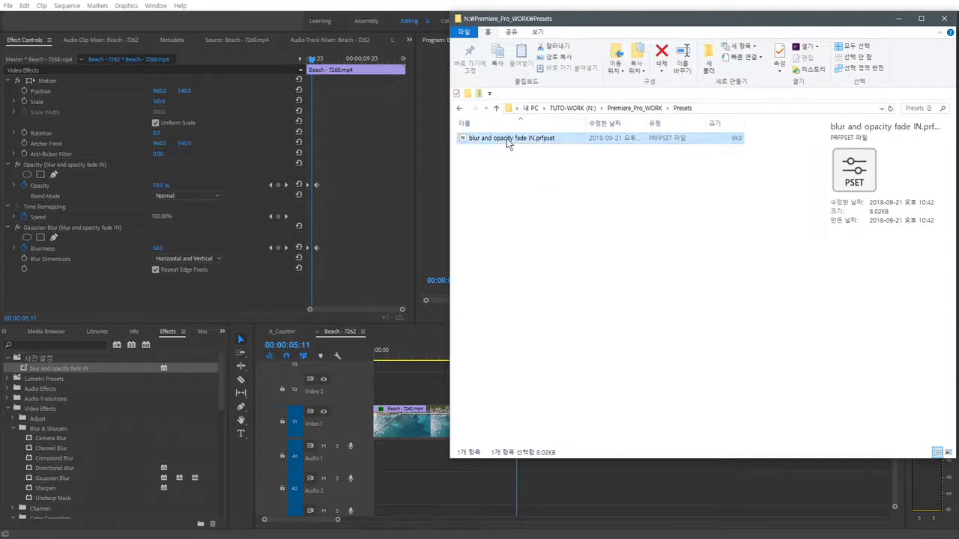
click(552, 188)
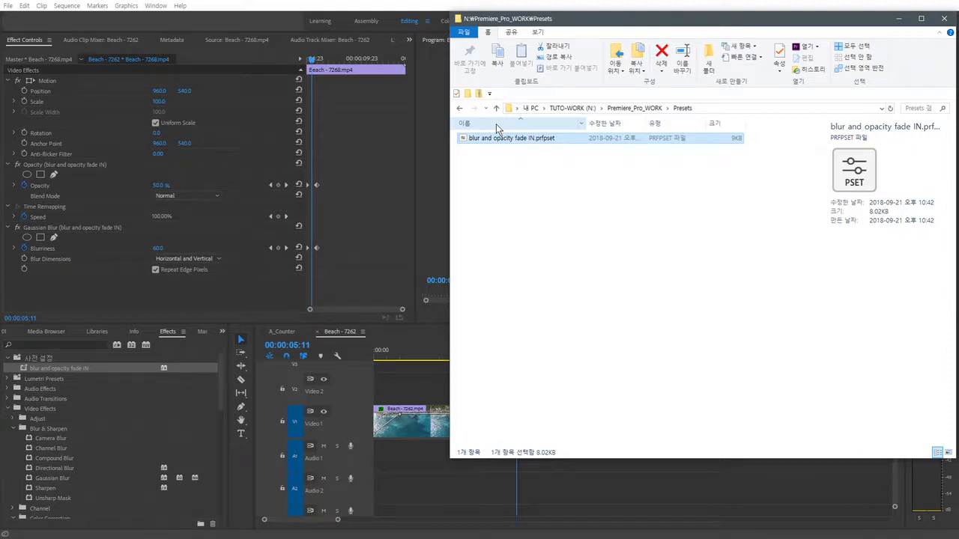
click(36, 359)
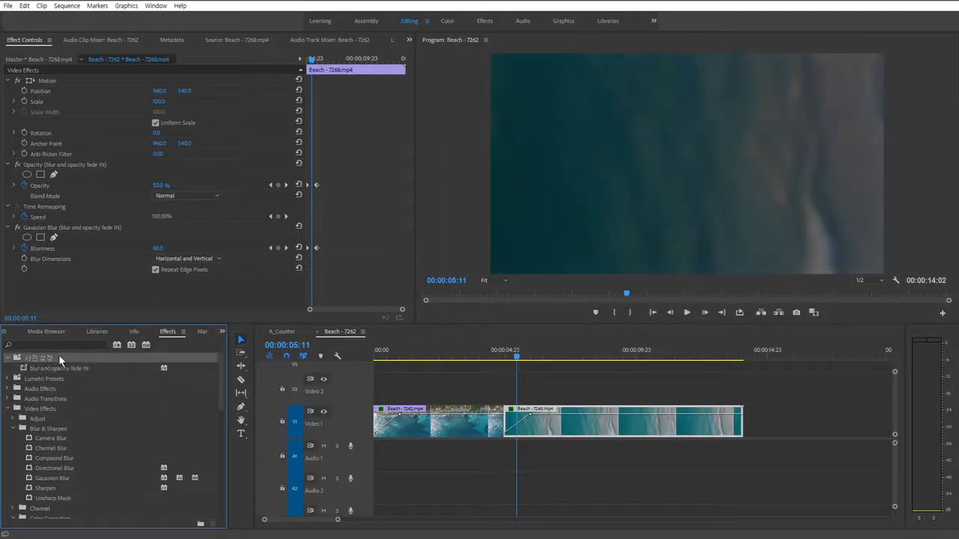
right_click(58, 355)
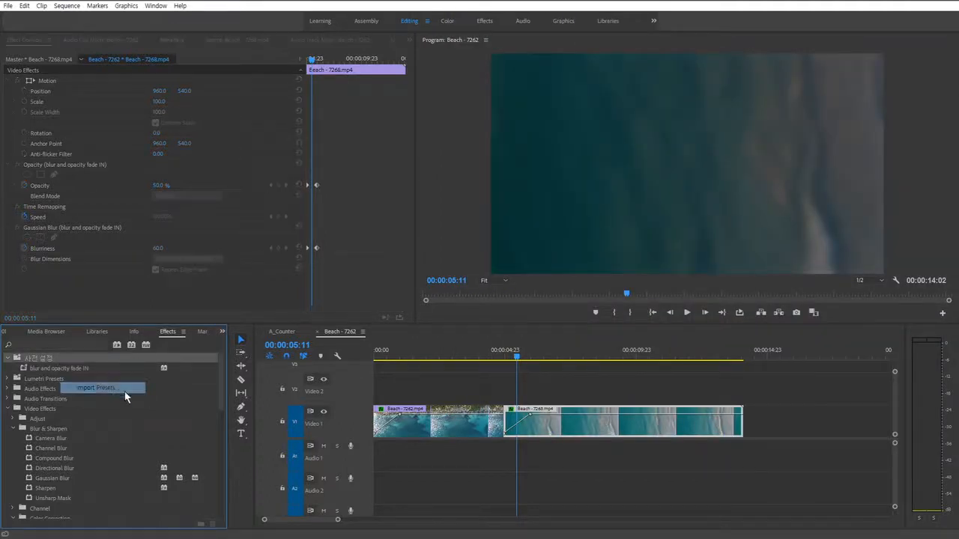
click(118, 389)
click(506, 198)
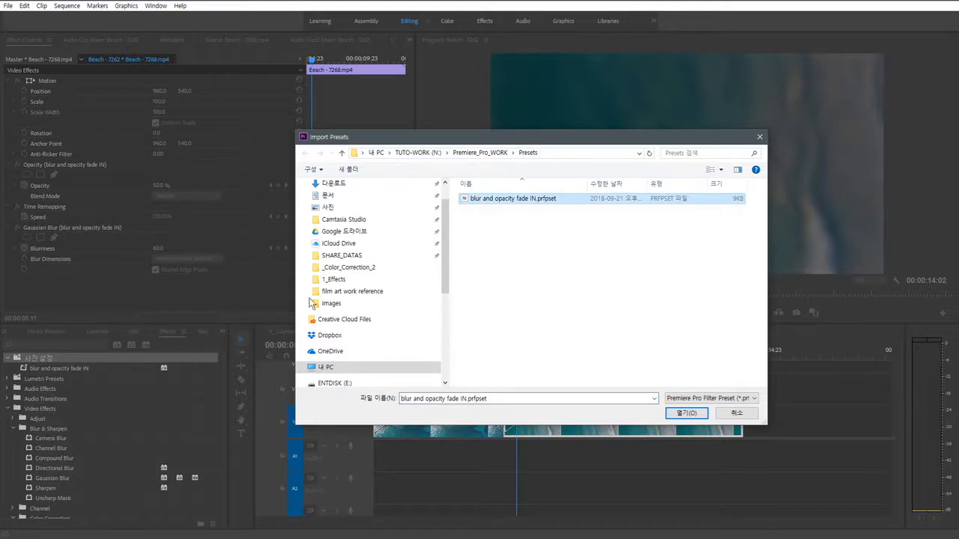
click(736, 414)
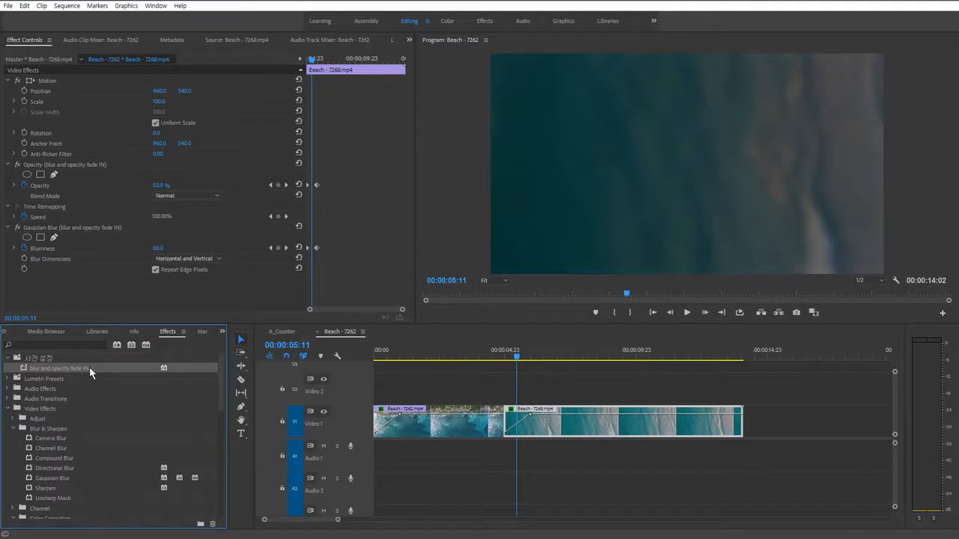
Step: Delete the "blur and opacity fade IN" preset from the effects list
right_click(89, 367)
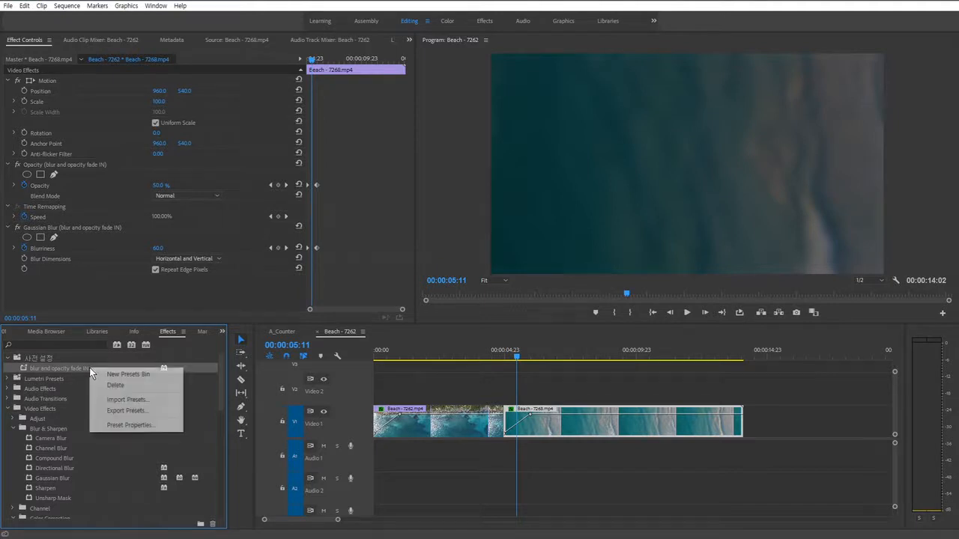
click(147, 387)
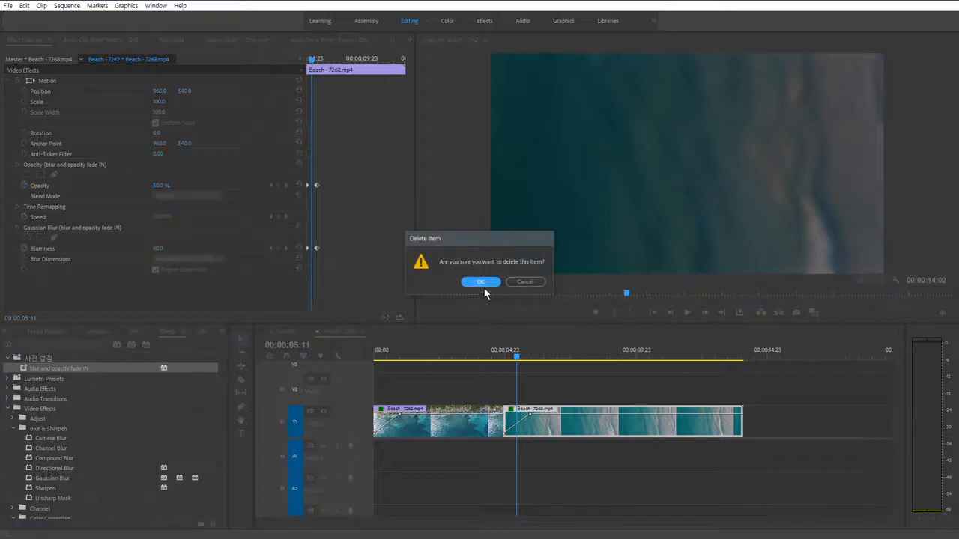
click(483, 284)
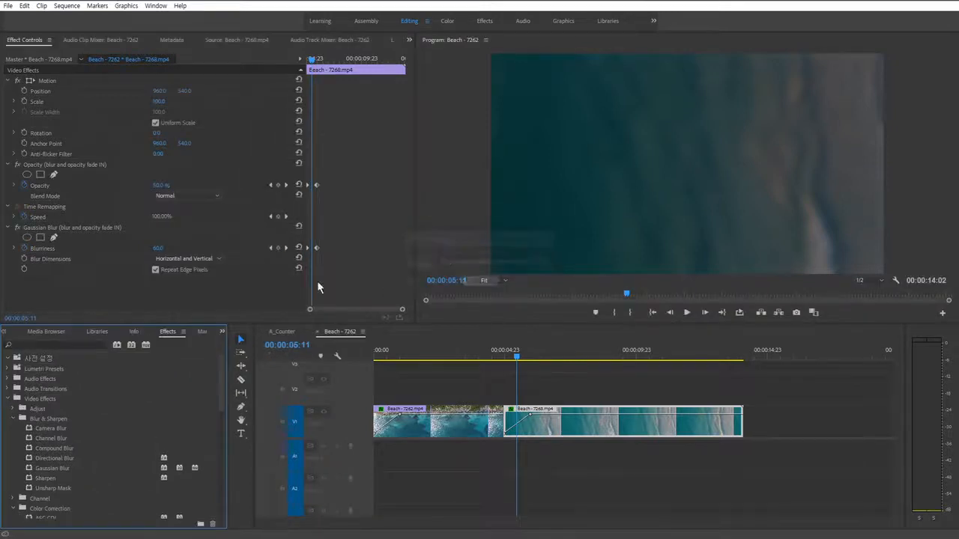
Step: Import "blur and opacity fade IN.prfpset" from the Presets folder into the presets bin and select the imported preset
right_click(64, 358)
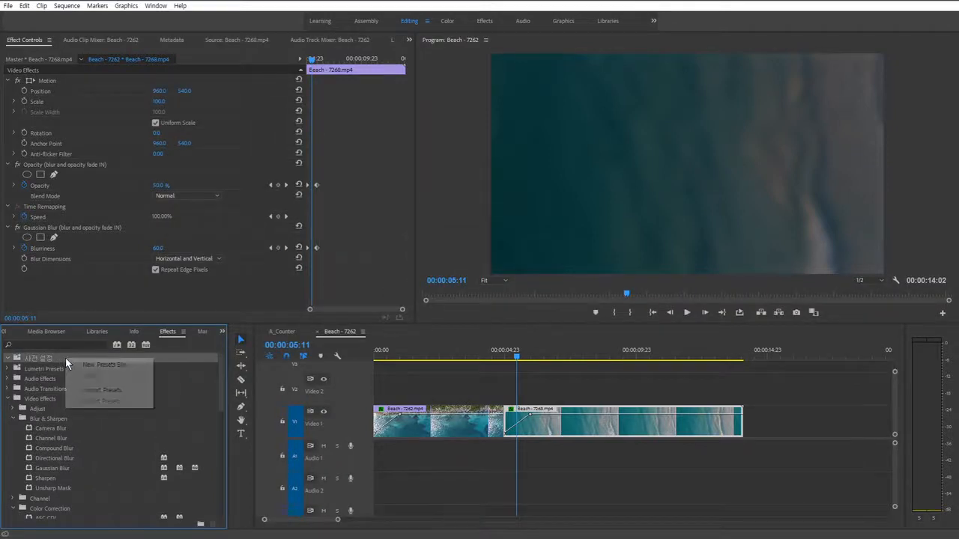
click(116, 388)
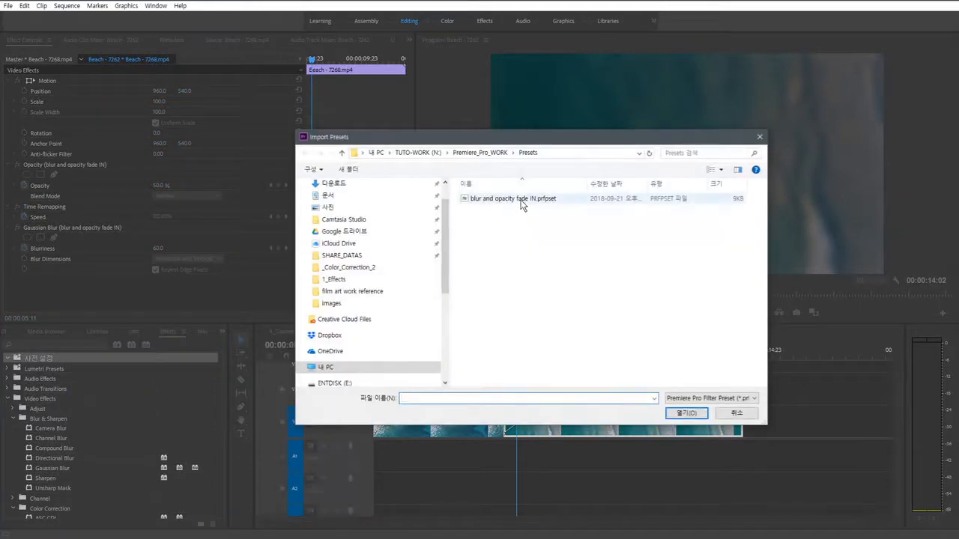
click(522, 202)
click(684, 414)
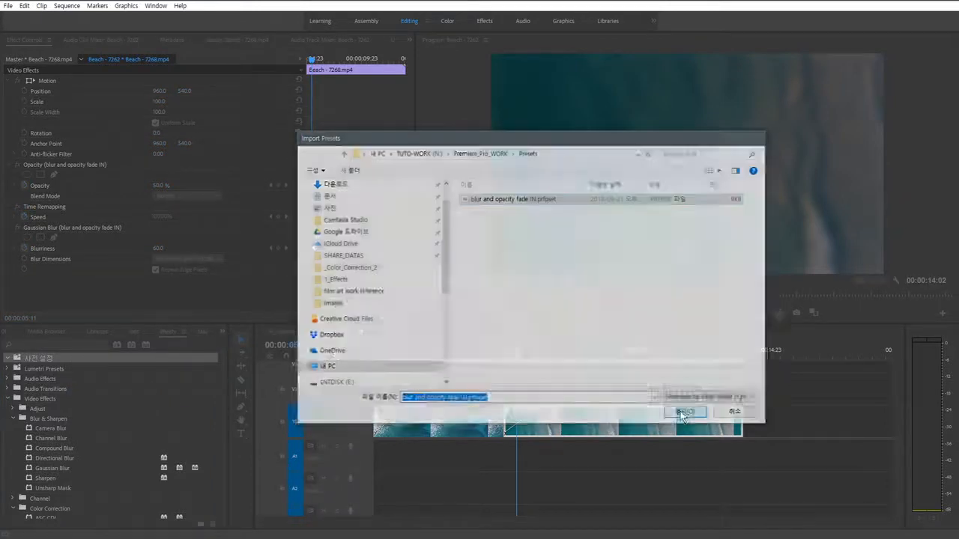
click(35, 367)
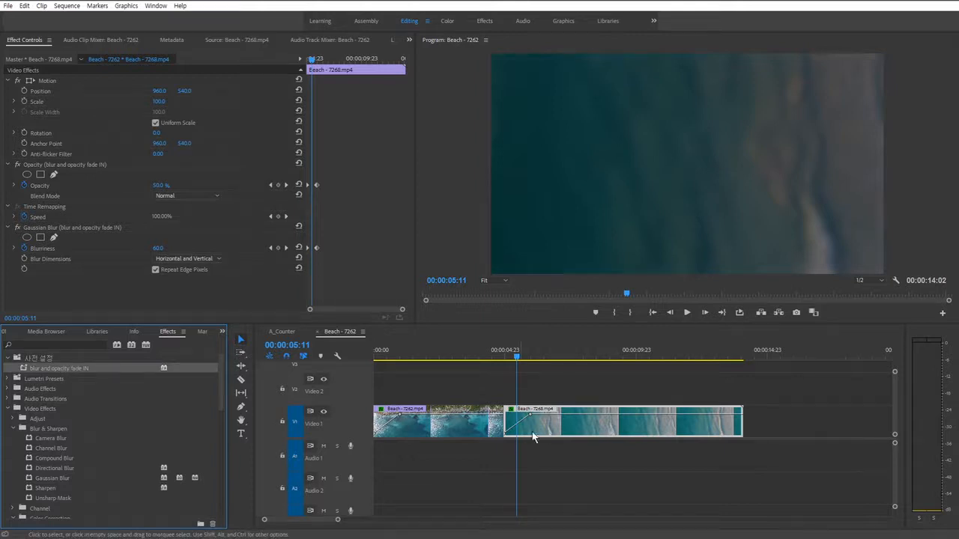
Step: Remove the effect attributes from Beach - 7268.mp4 and apply the imported "blur and opacity fade IN" preset to the clip
right_click(583, 427)
click(631, 135)
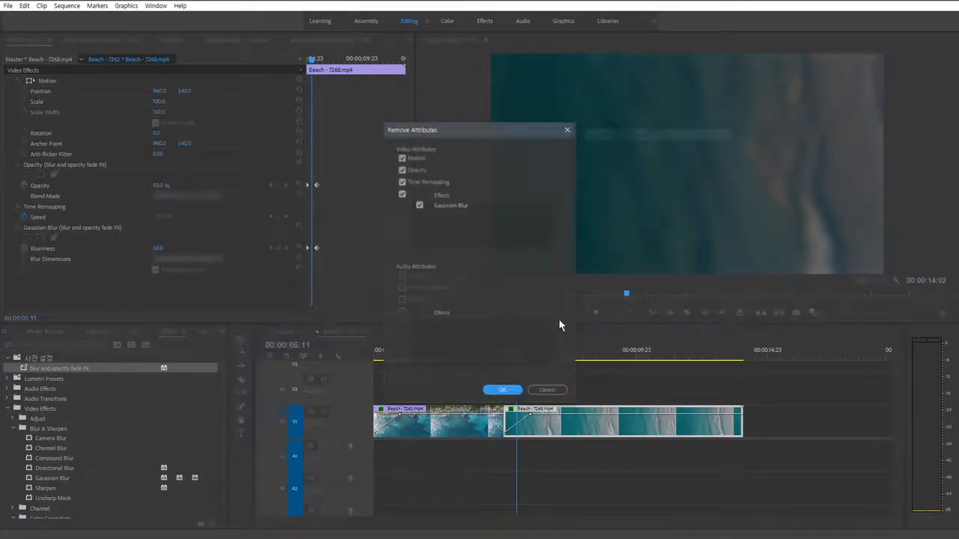
click(502, 390)
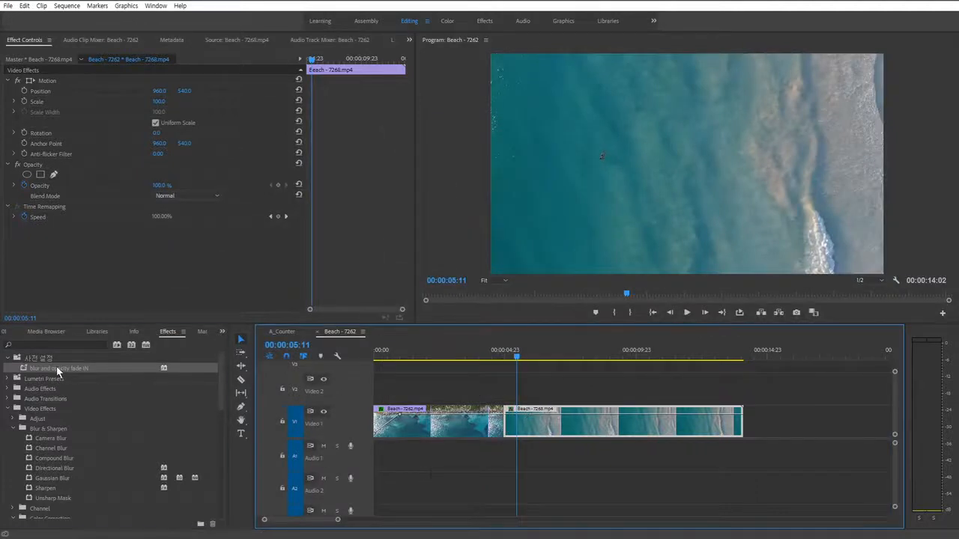
drag(57, 368, 536, 425)
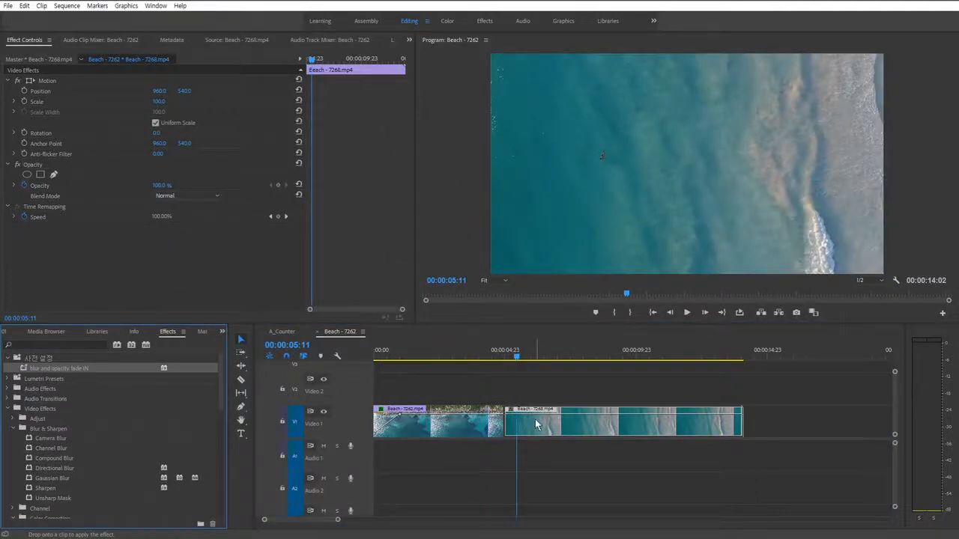
Step: Play back the start of Beach - 7268.mp4 to check the imported preset's fade-in
click(505, 356)
key(space)
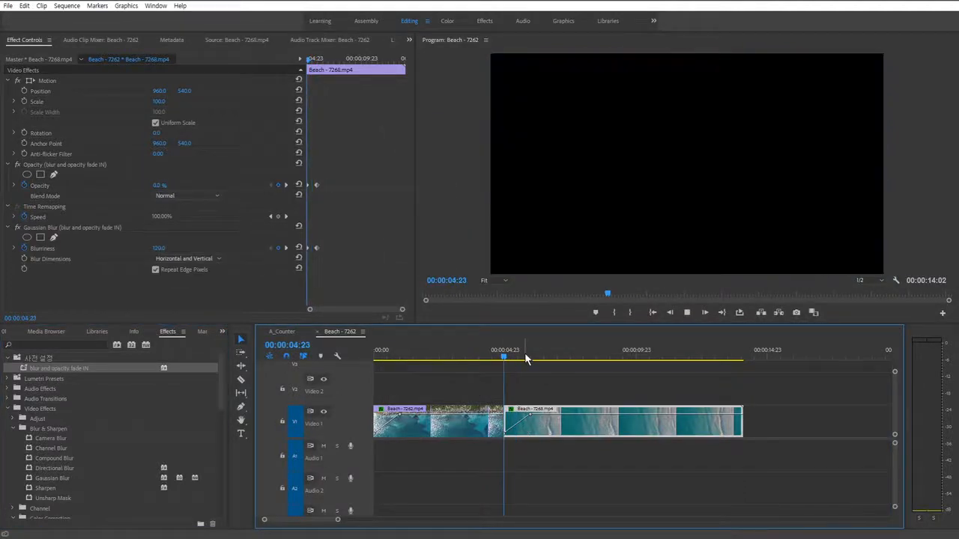
click(507, 358)
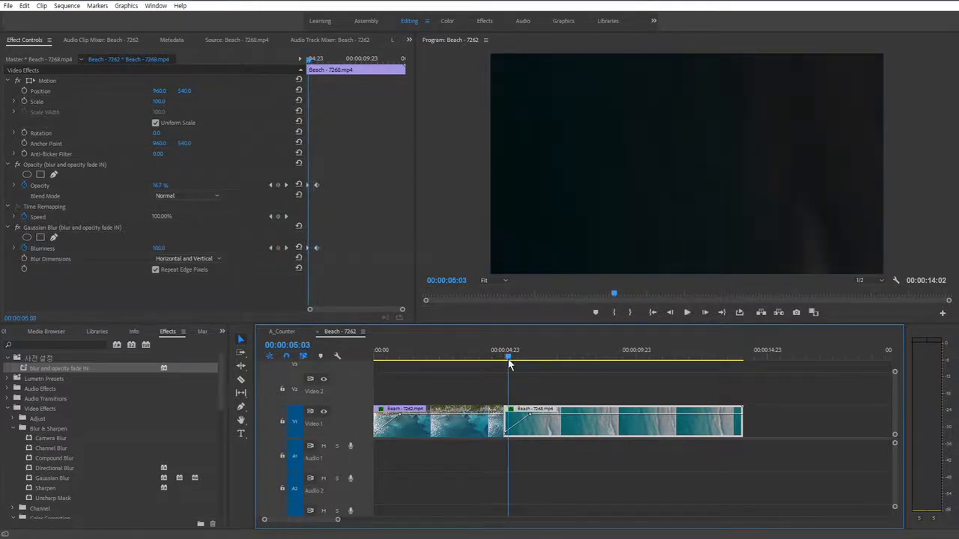
key(space)
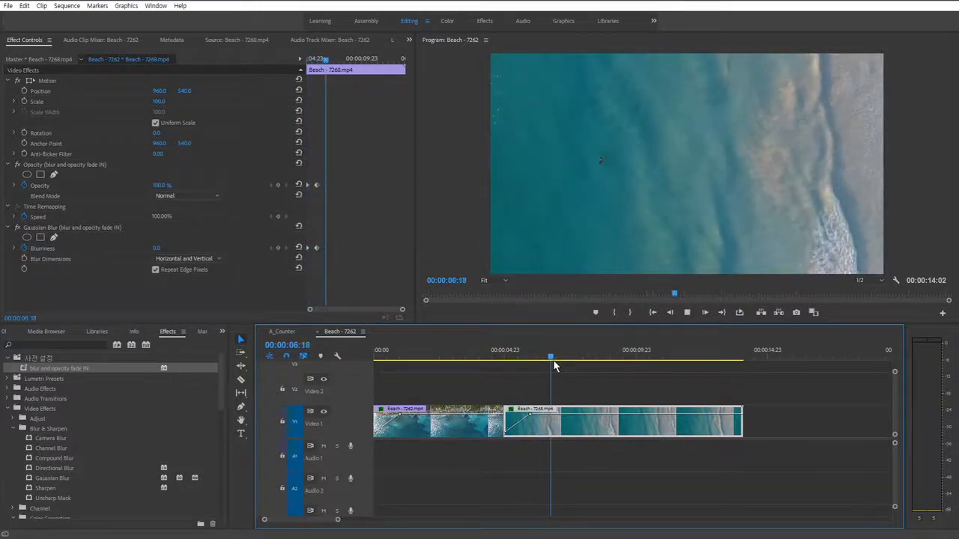
key(space)
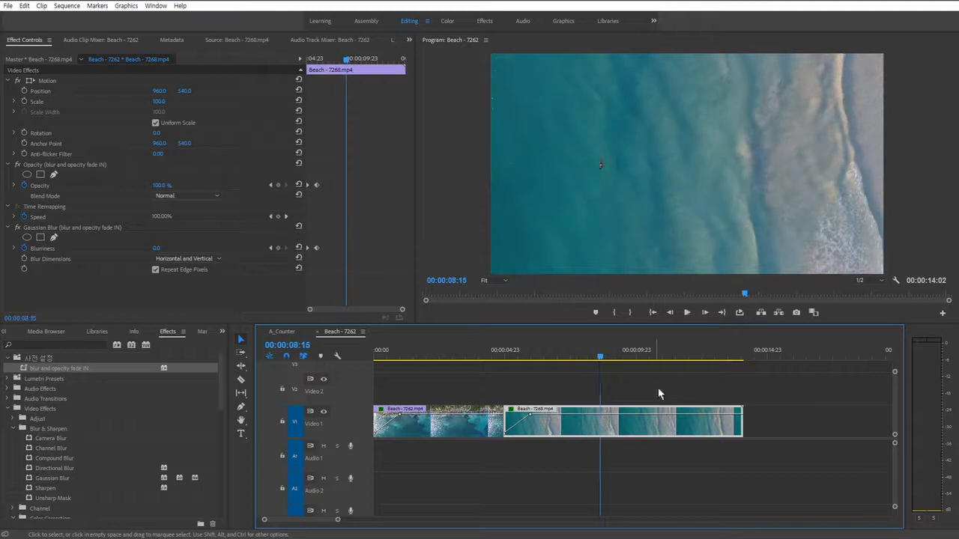